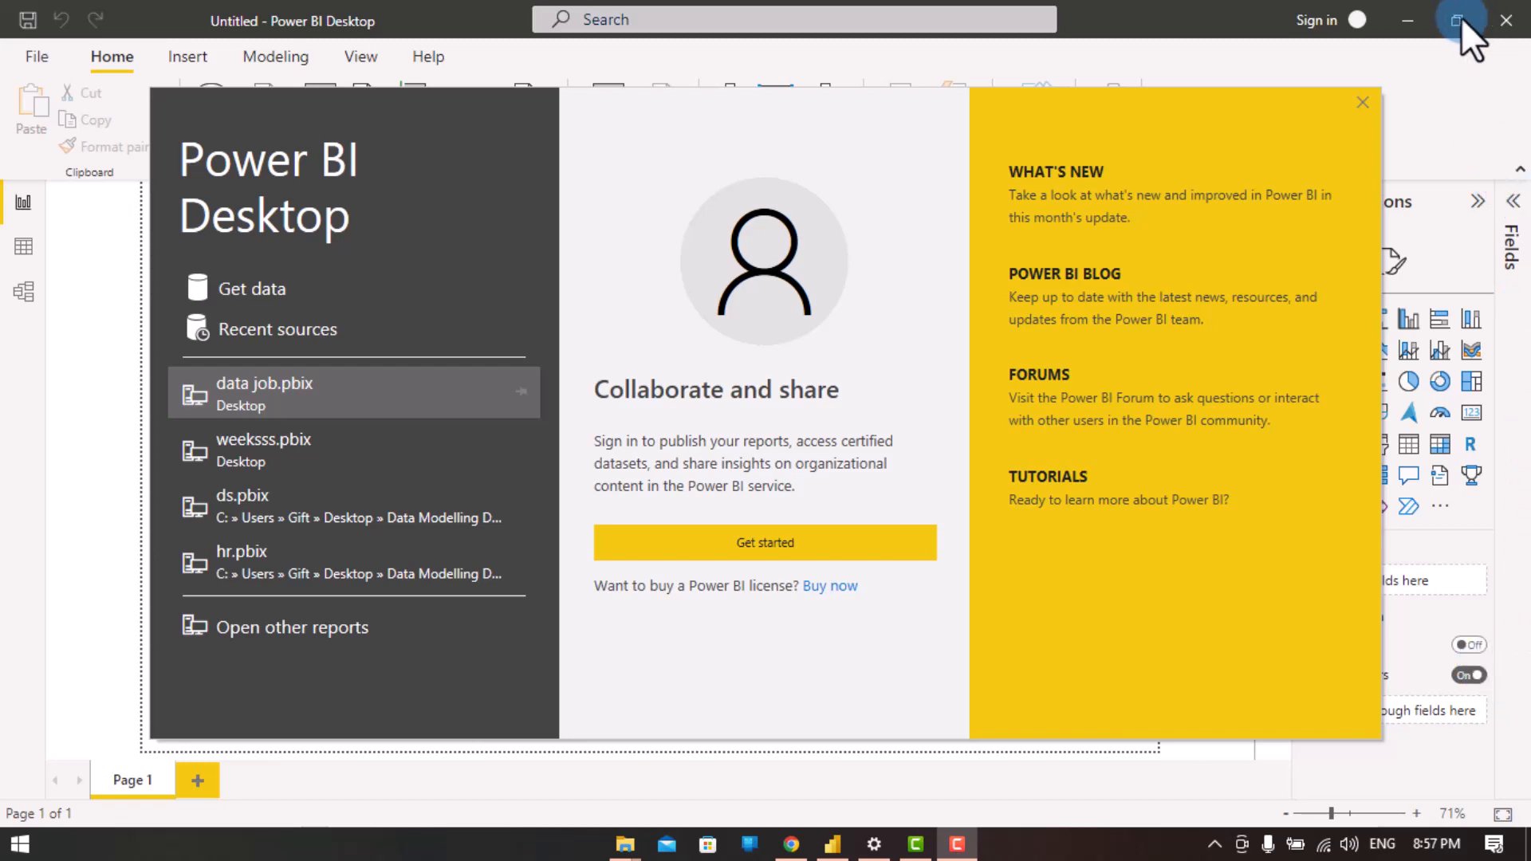
# Step: Dismiss the start screen and open the full list of data source connectors
pyautogui.click(1364, 105)
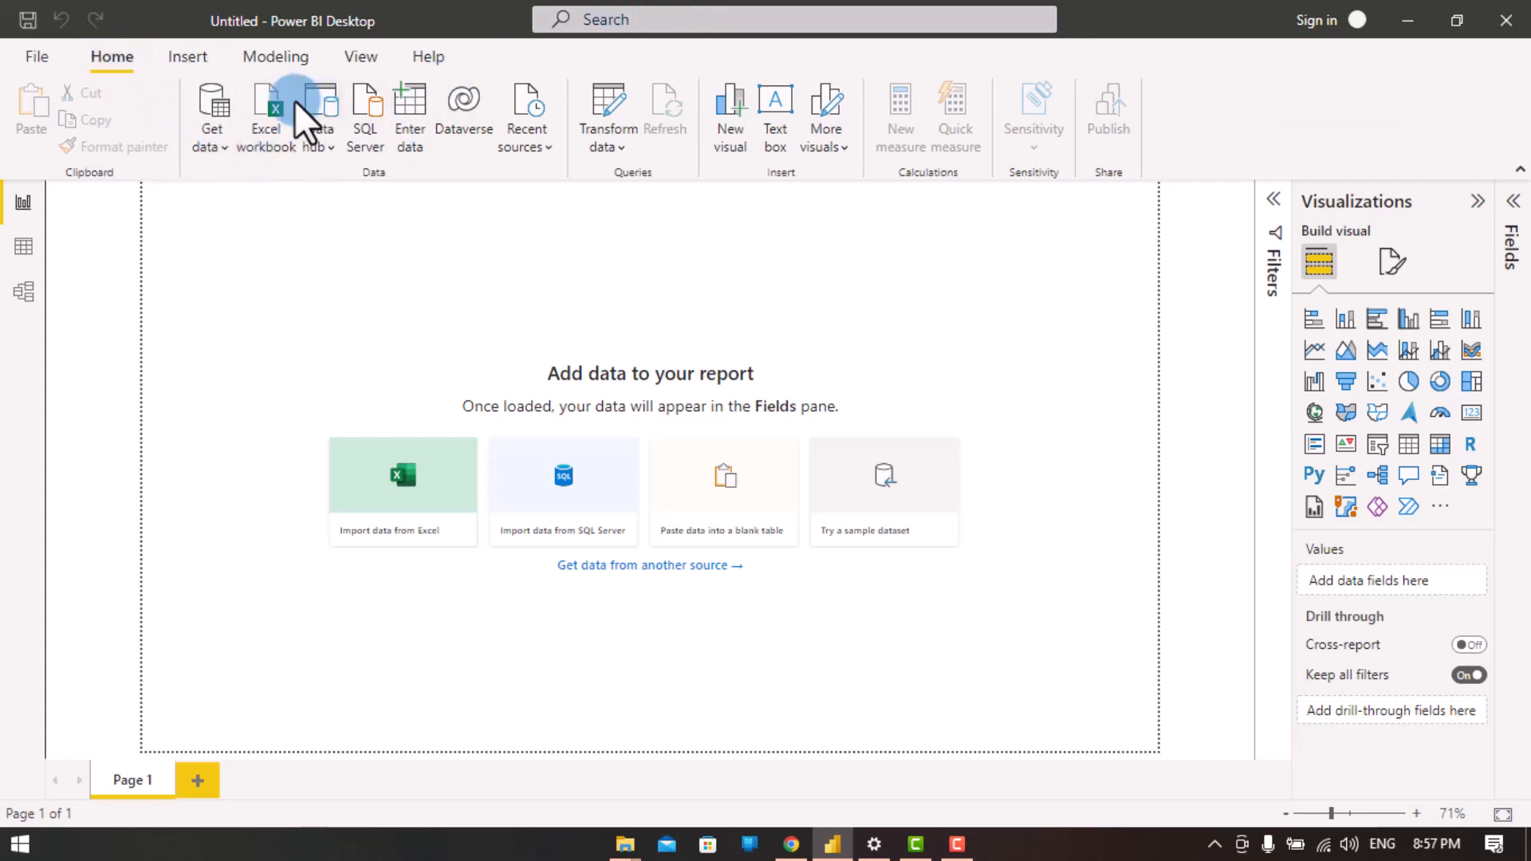
pyautogui.click(217, 137)
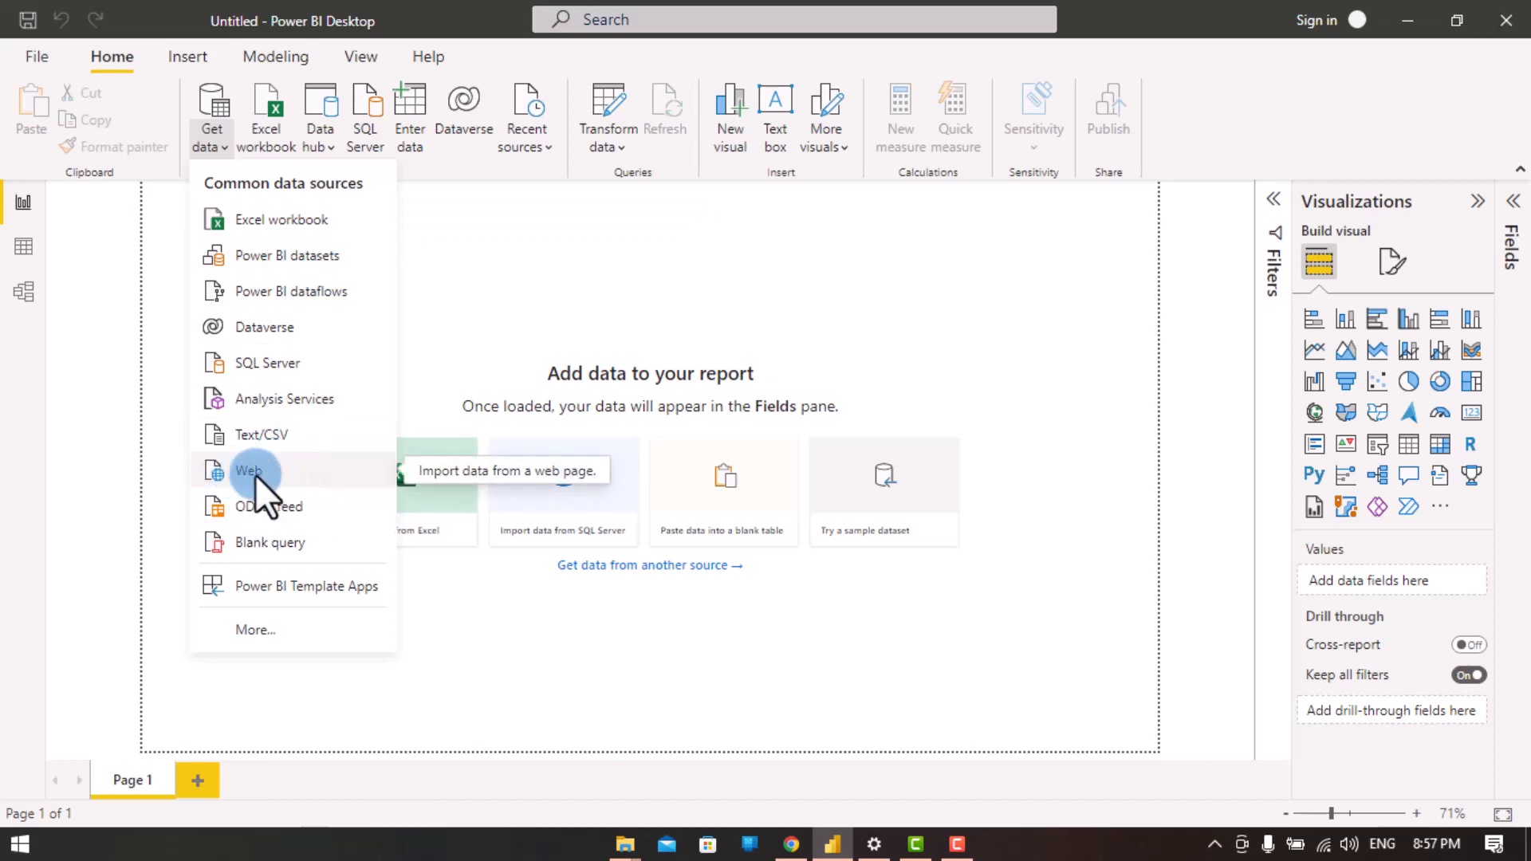
pyautogui.click(270, 630)
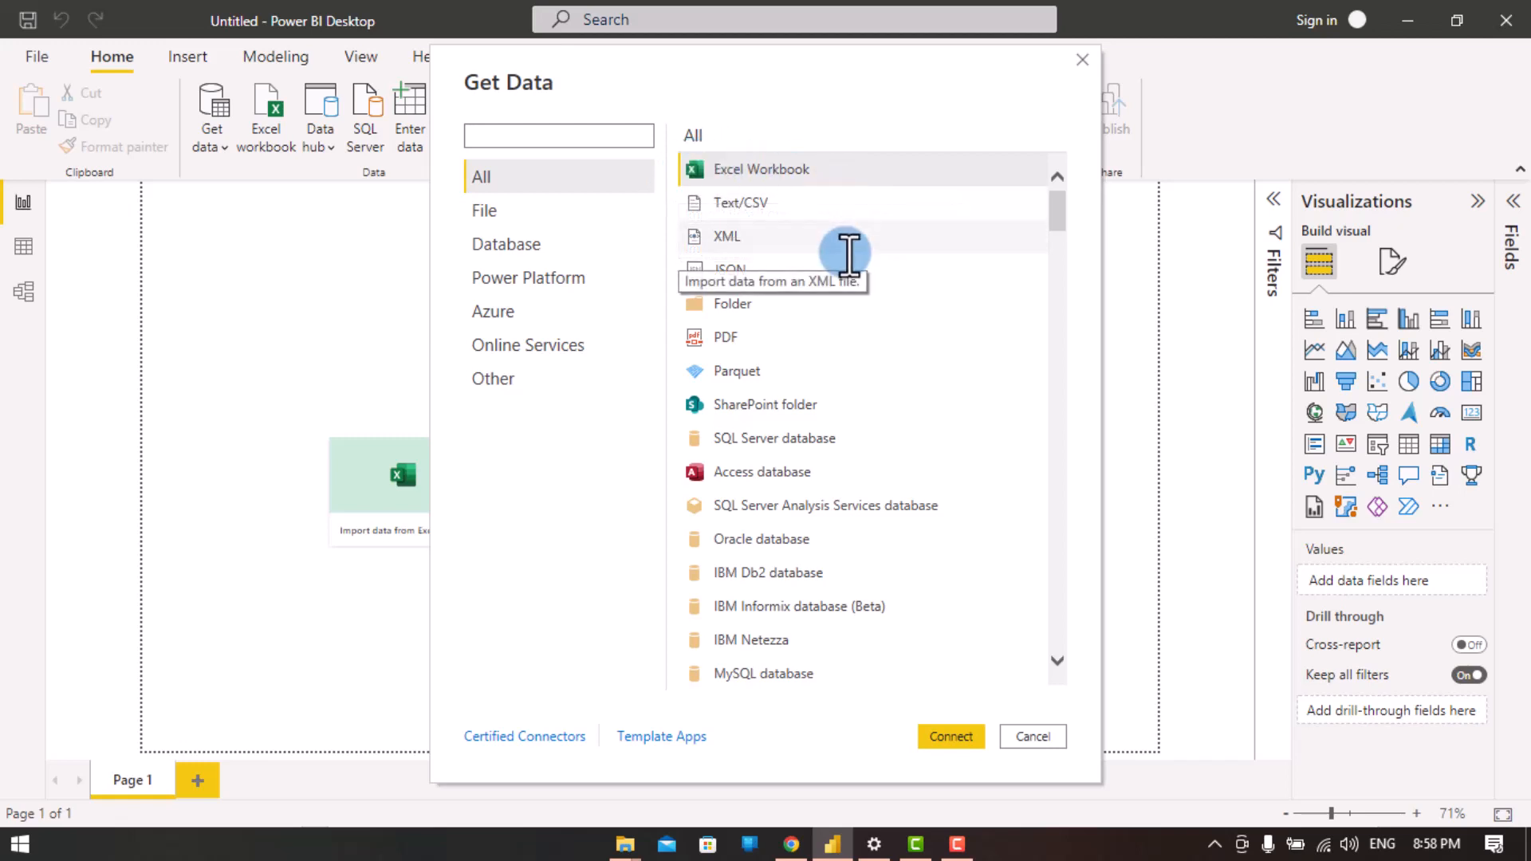
# Step: Look through the complete list of available data connectors, from Excel Workbook down to Blank Query
pyautogui.scroll(-2, 822, 223)
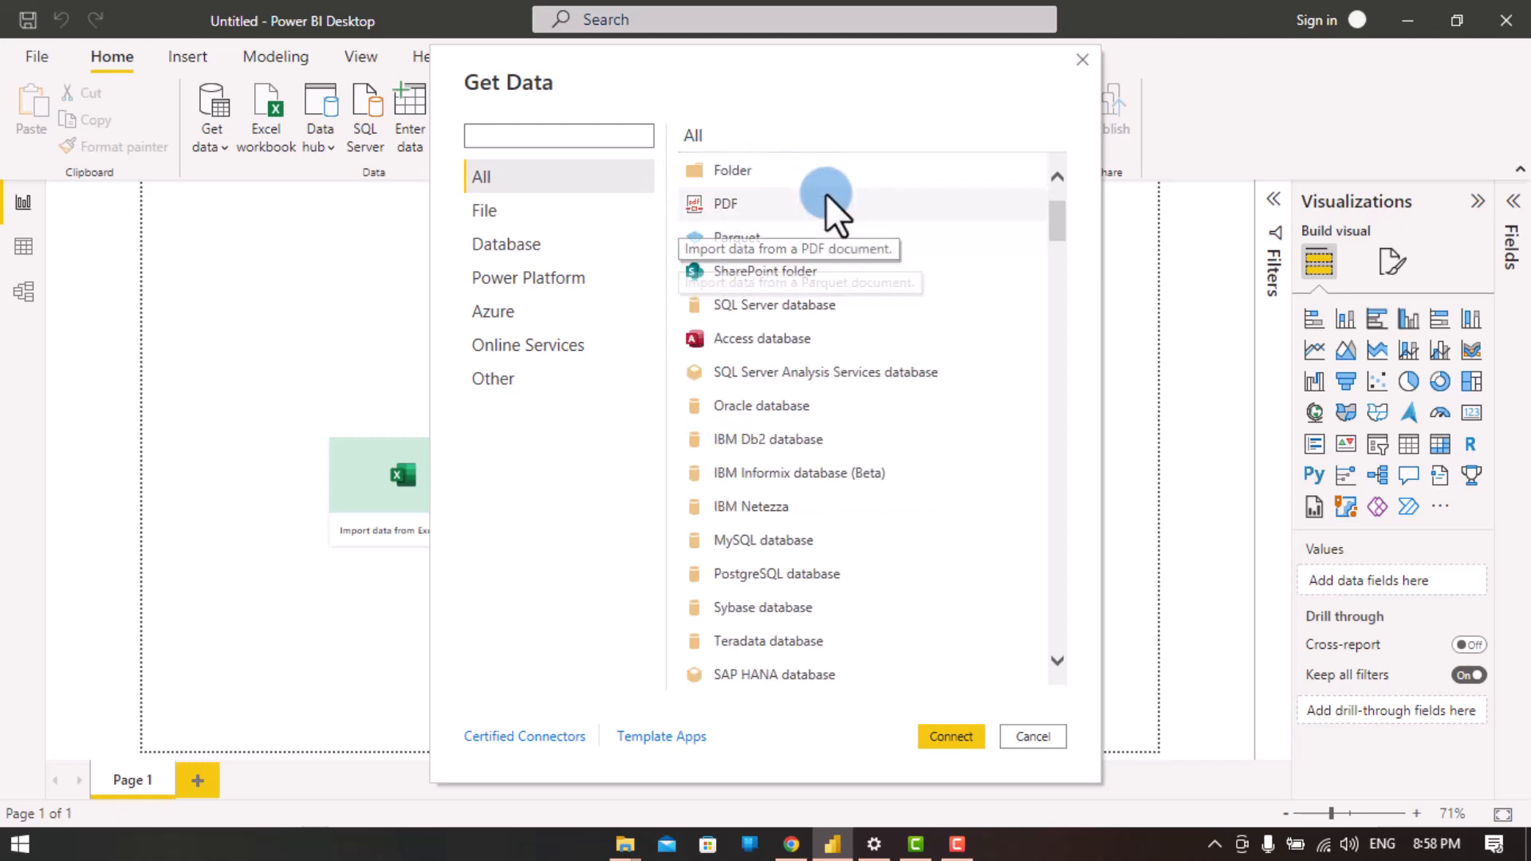
pyautogui.scroll(-2, 825, 203)
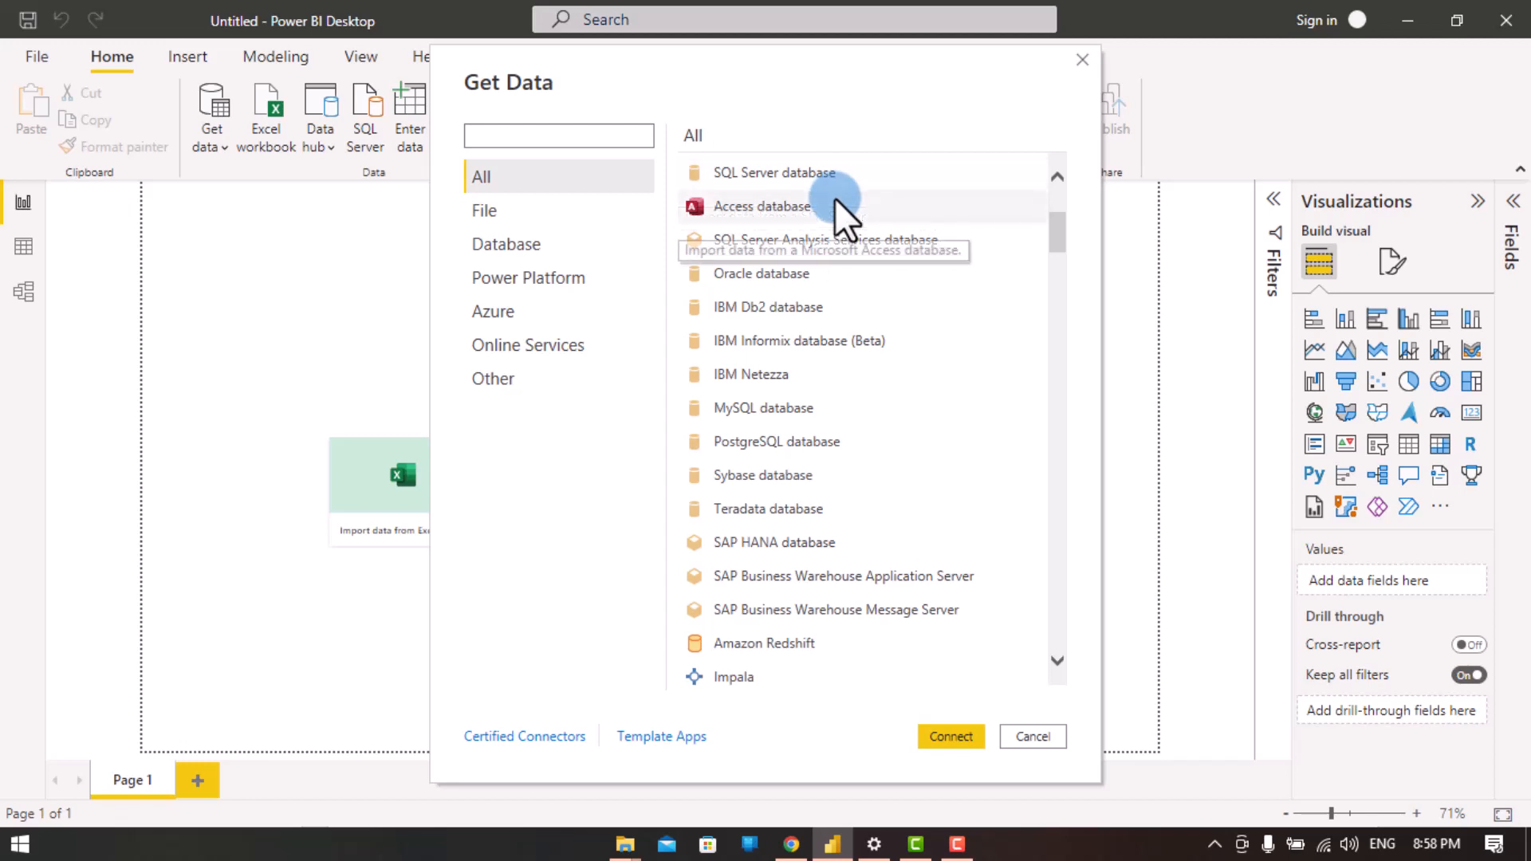
pyautogui.scroll(2, 834, 207)
pyautogui.scroll(-2, 837, 255)
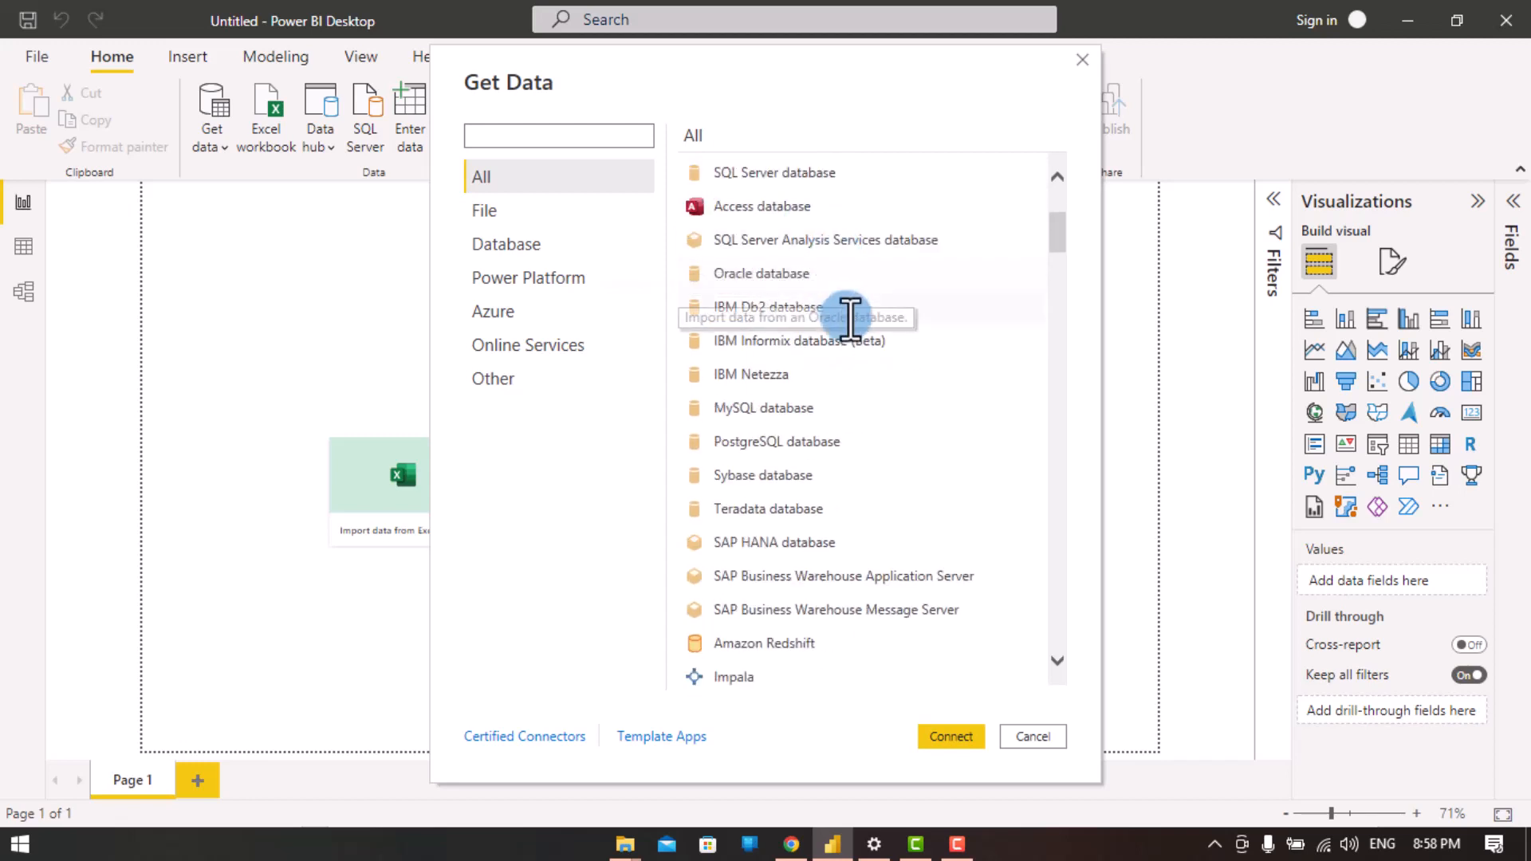
pyautogui.scroll(-2, 847, 339)
pyautogui.scroll(-8, 852, 383)
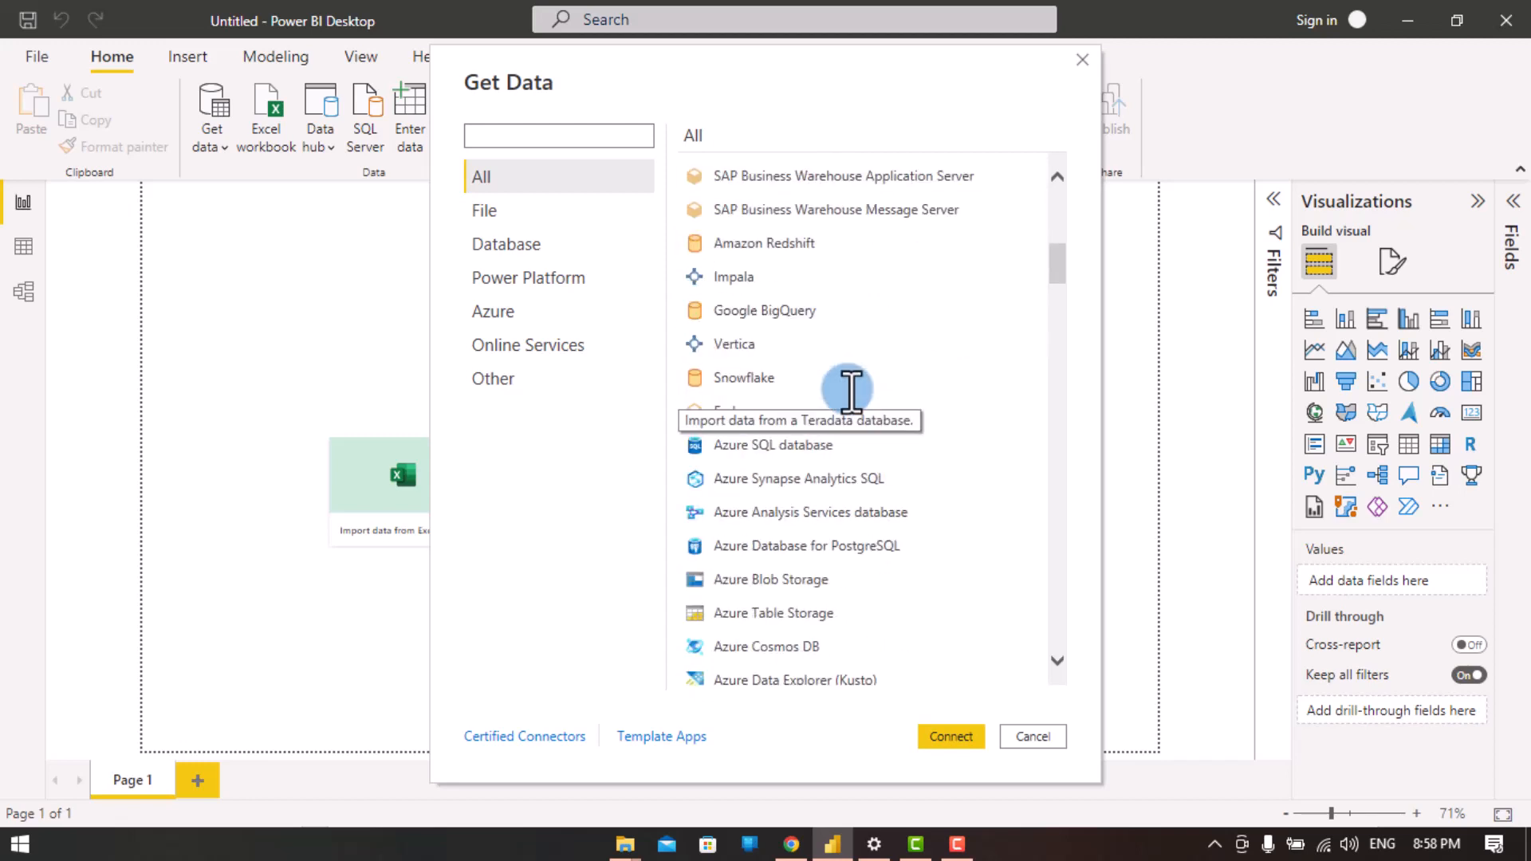
pyautogui.scroll(-6, 851, 391)
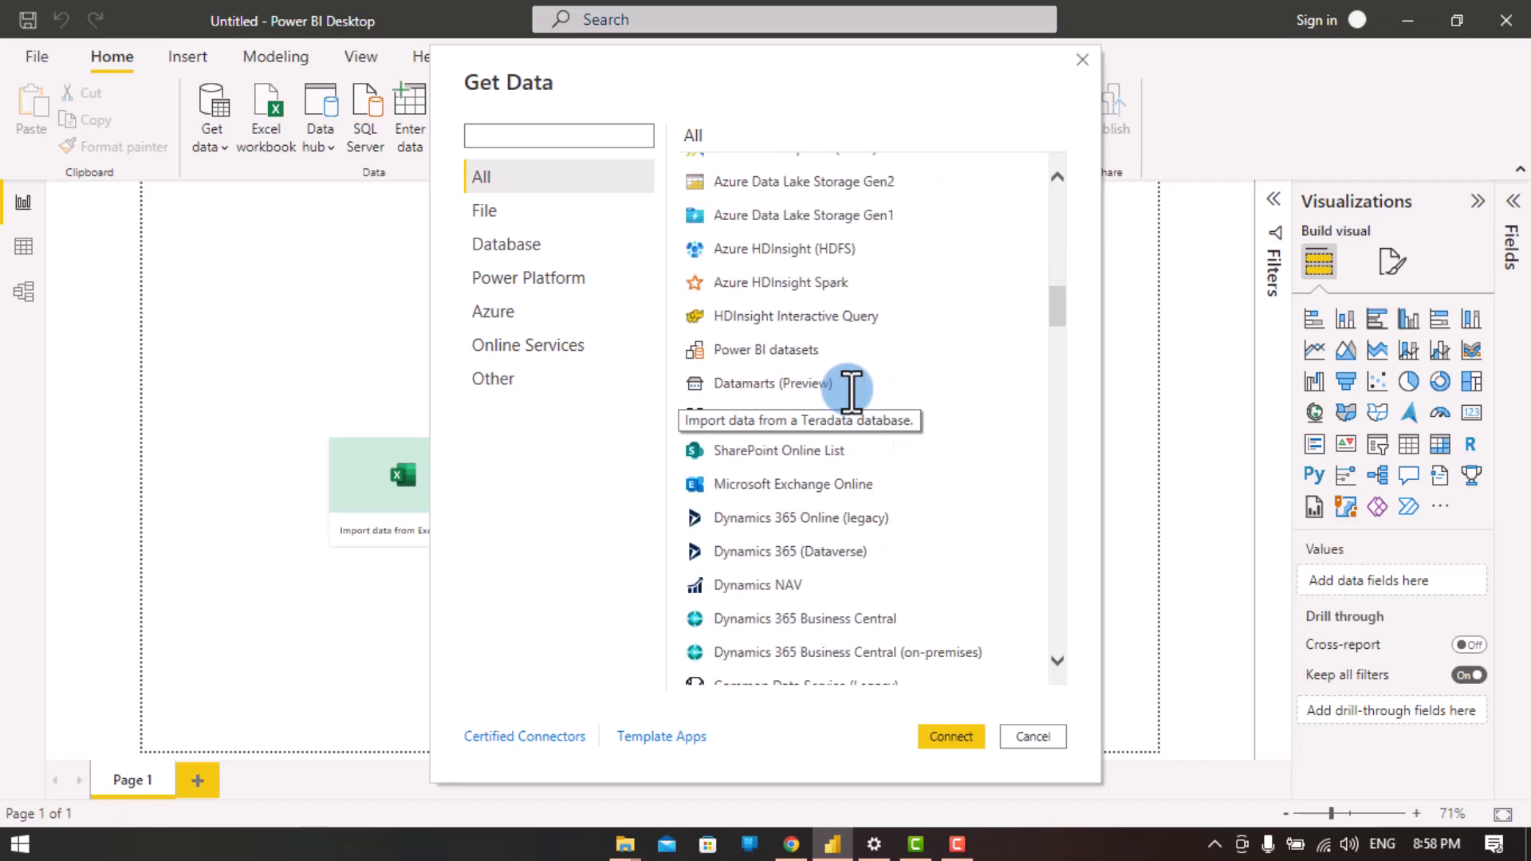
pyautogui.scroll(-3, 851, 391)
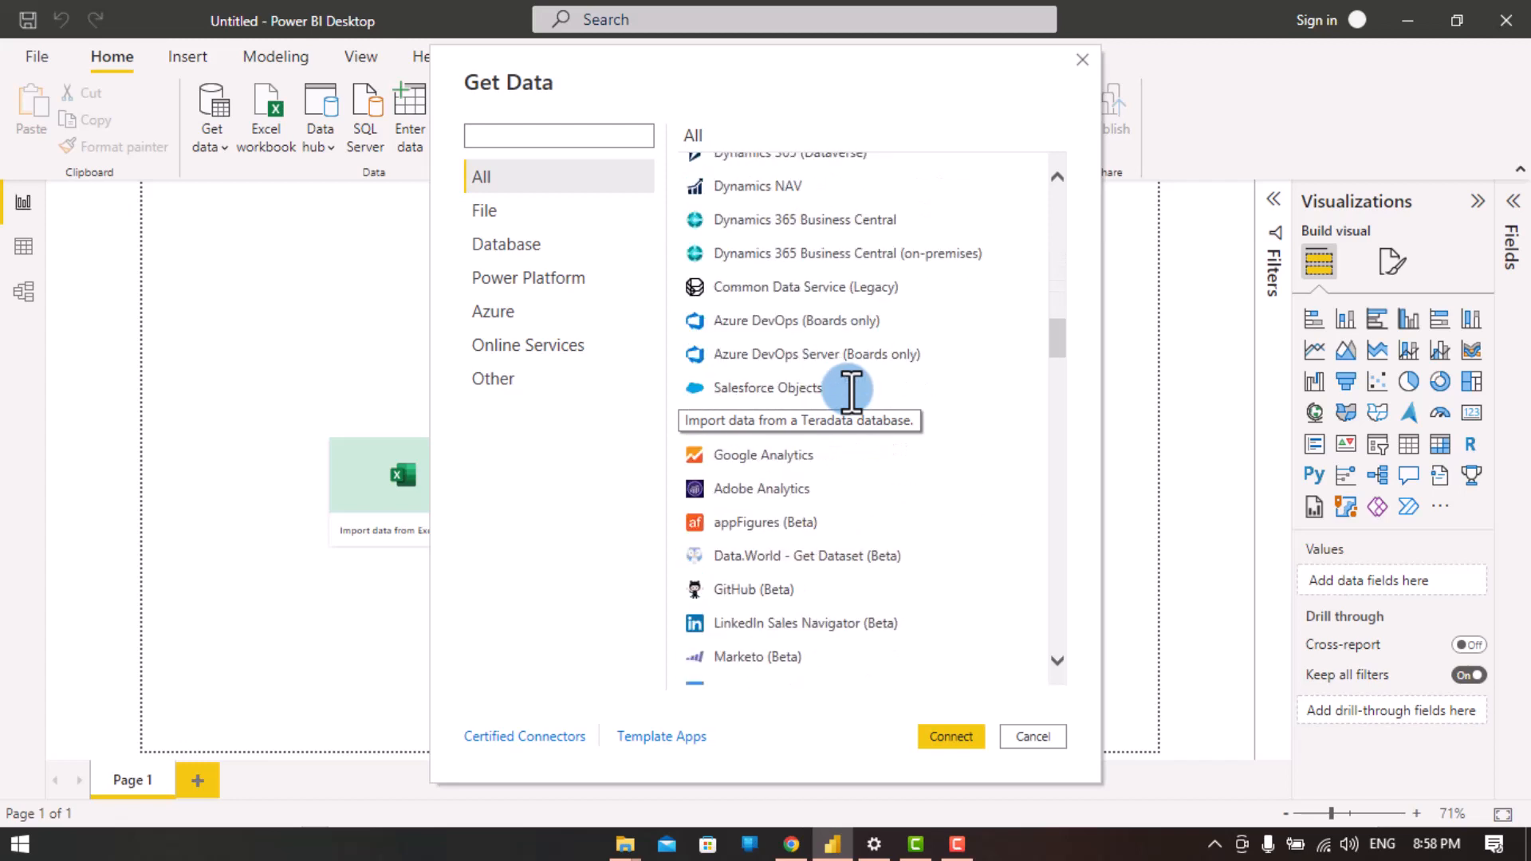
pyautogui.scroll(-2, 883, 413)
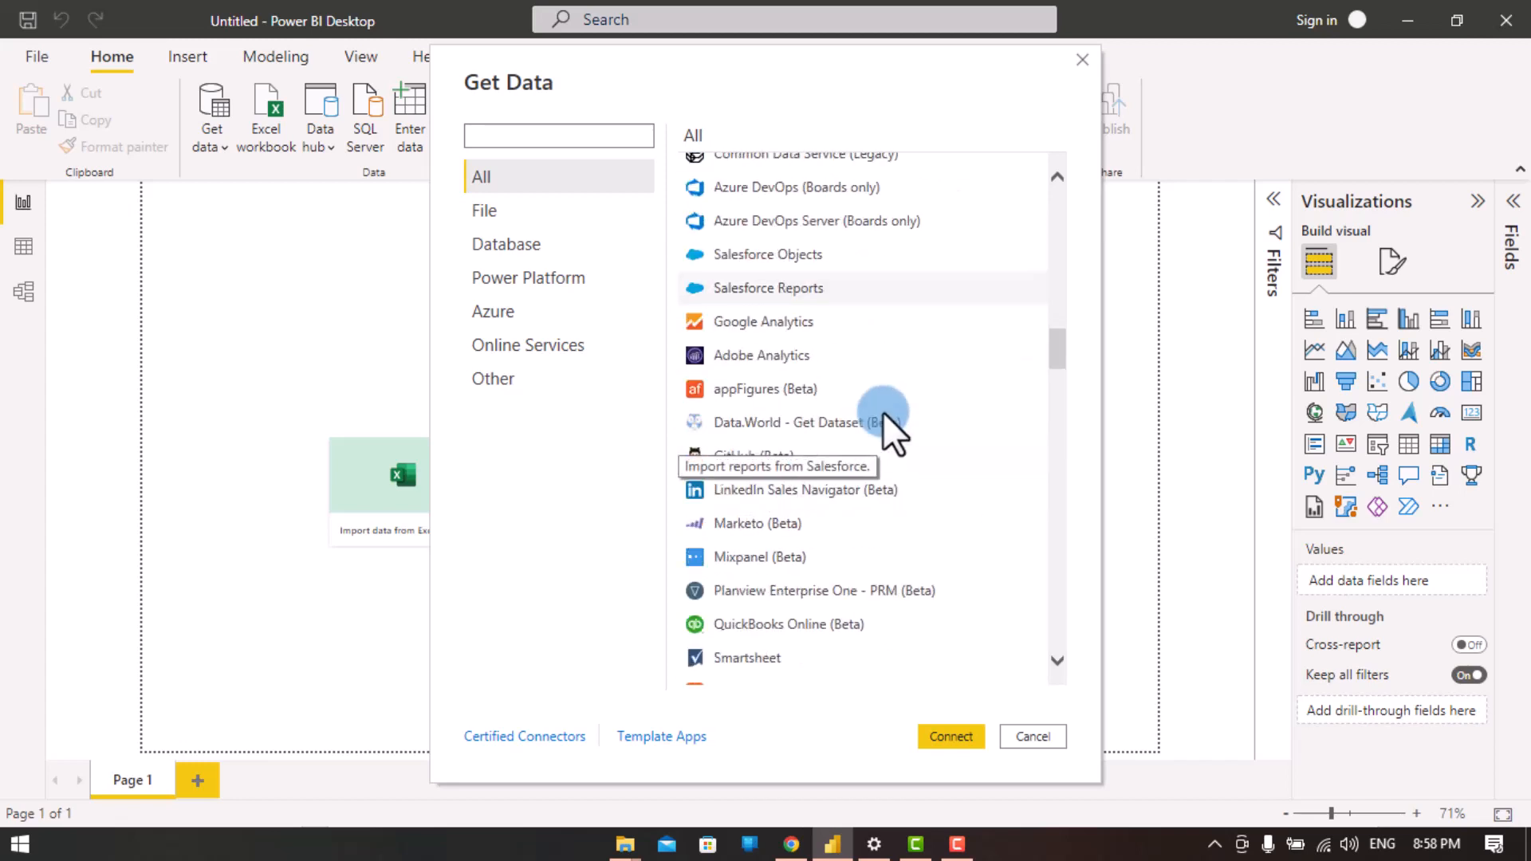
pyautogui.scroll(-2, 865, 417)
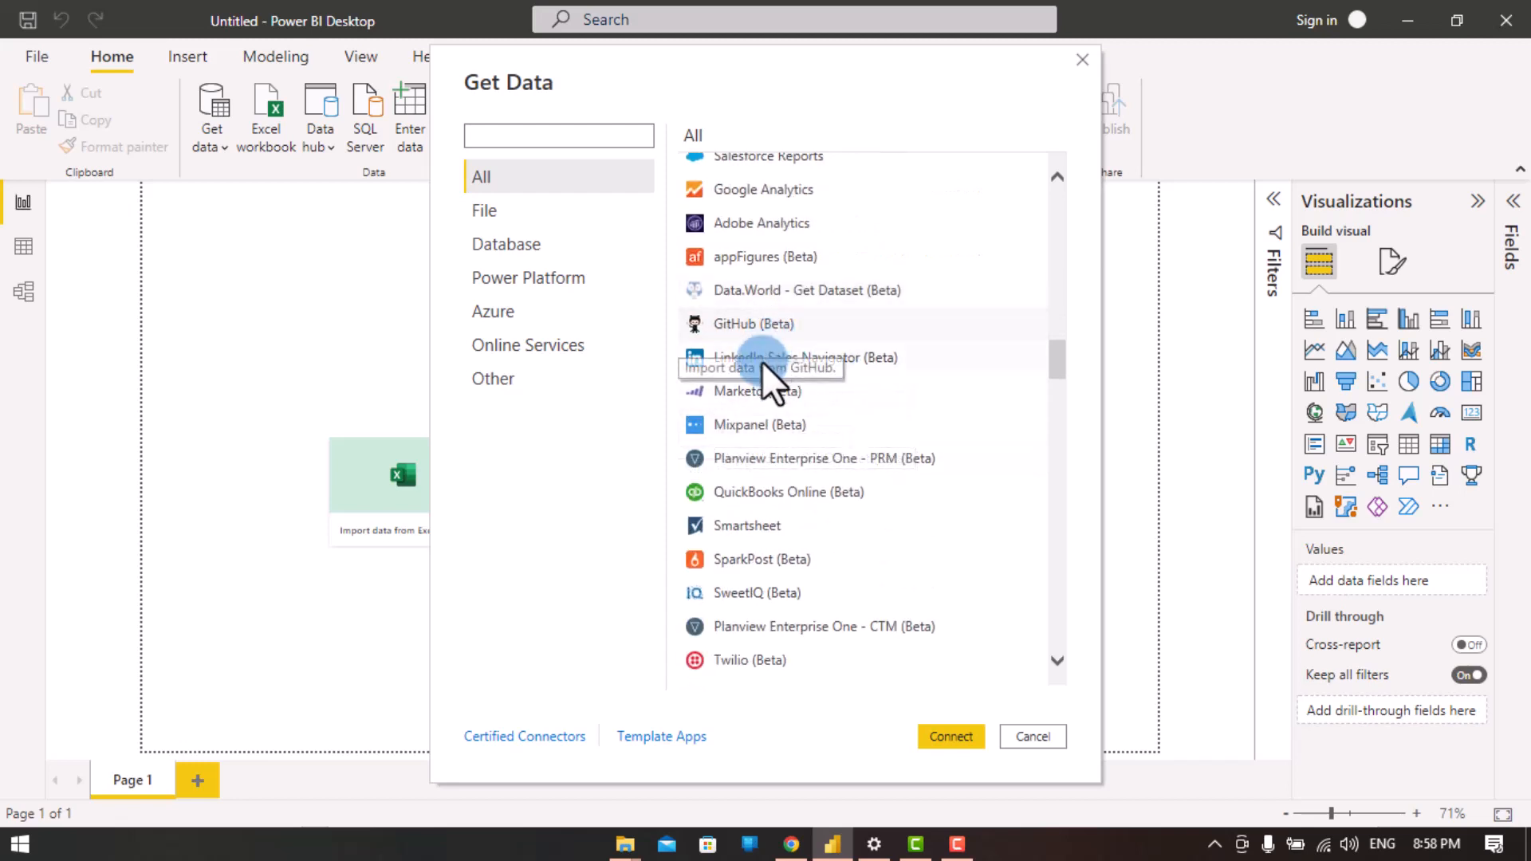
pyautogui.scroll(-3, 781, 361)
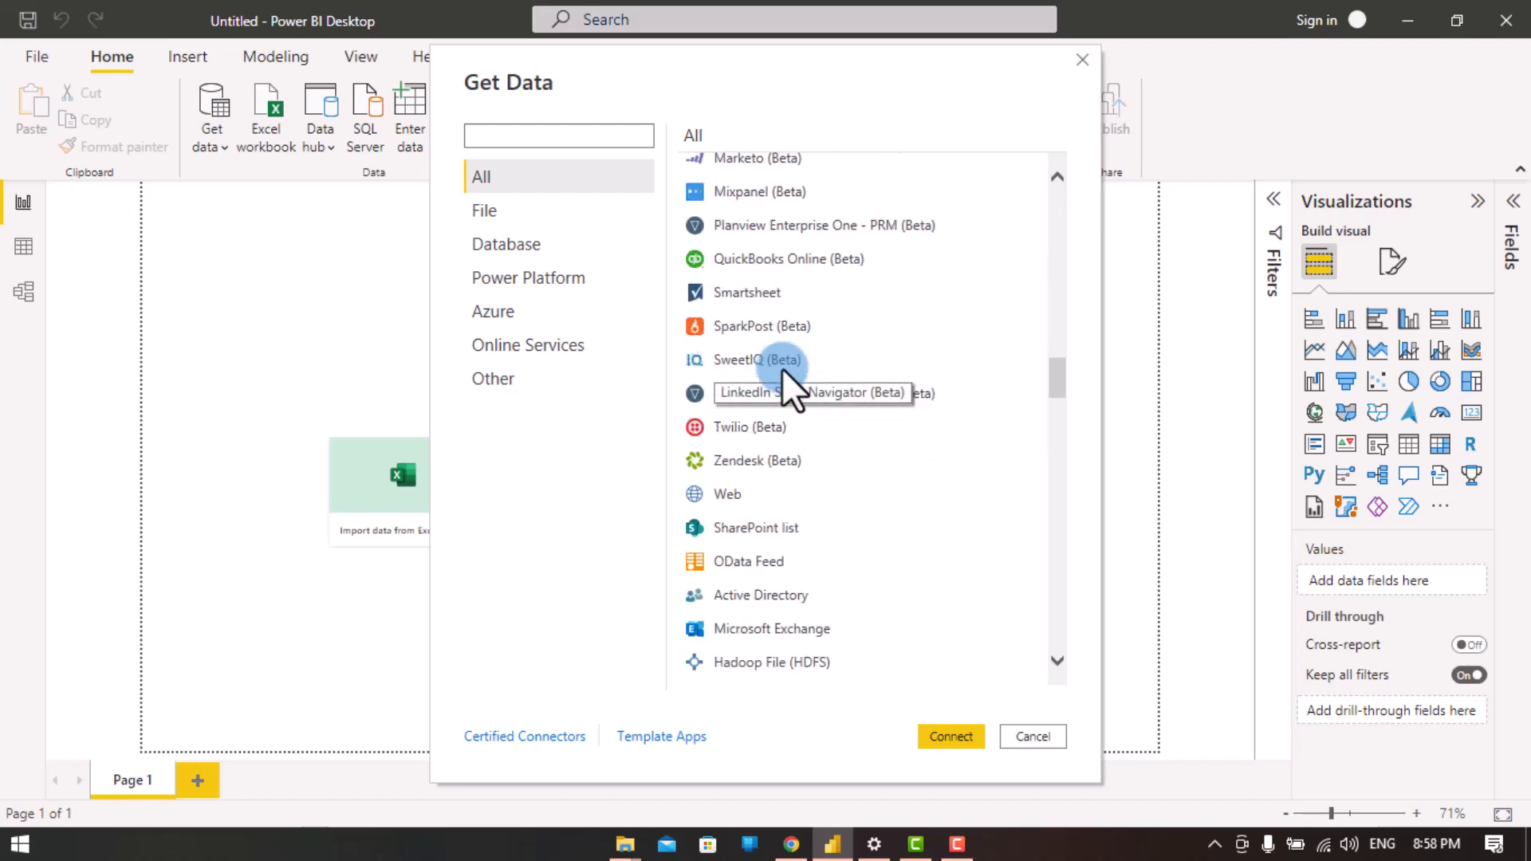
pyautogui.scroll(-3, 781, 367)
pyautogui.scroll(3, 784, 311)
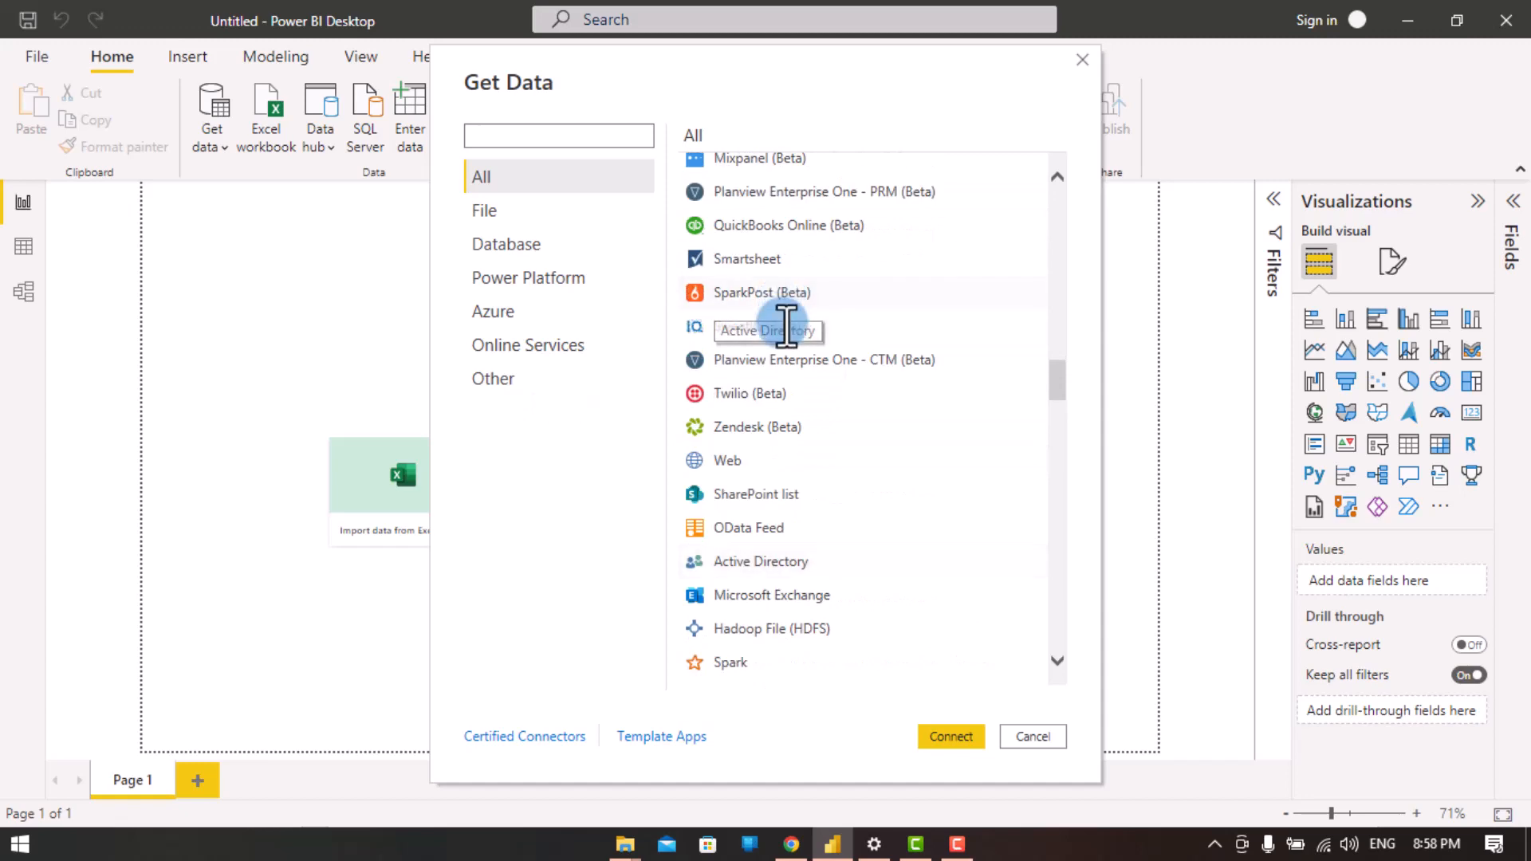
pyautogui.scroll(-3, 785, 291)
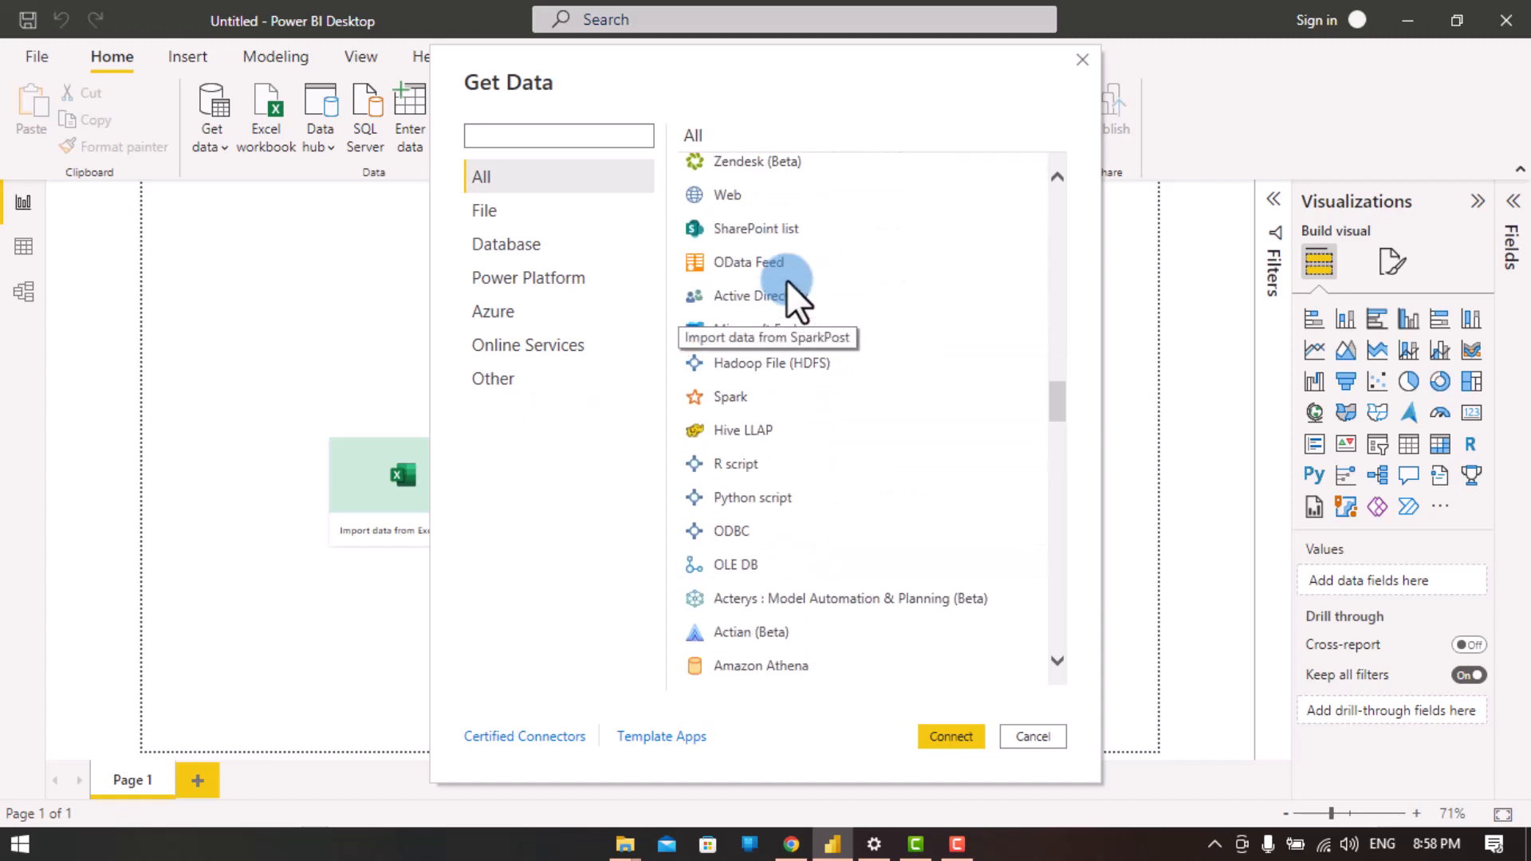
pyautogui.scroll(-20, 788, 287)
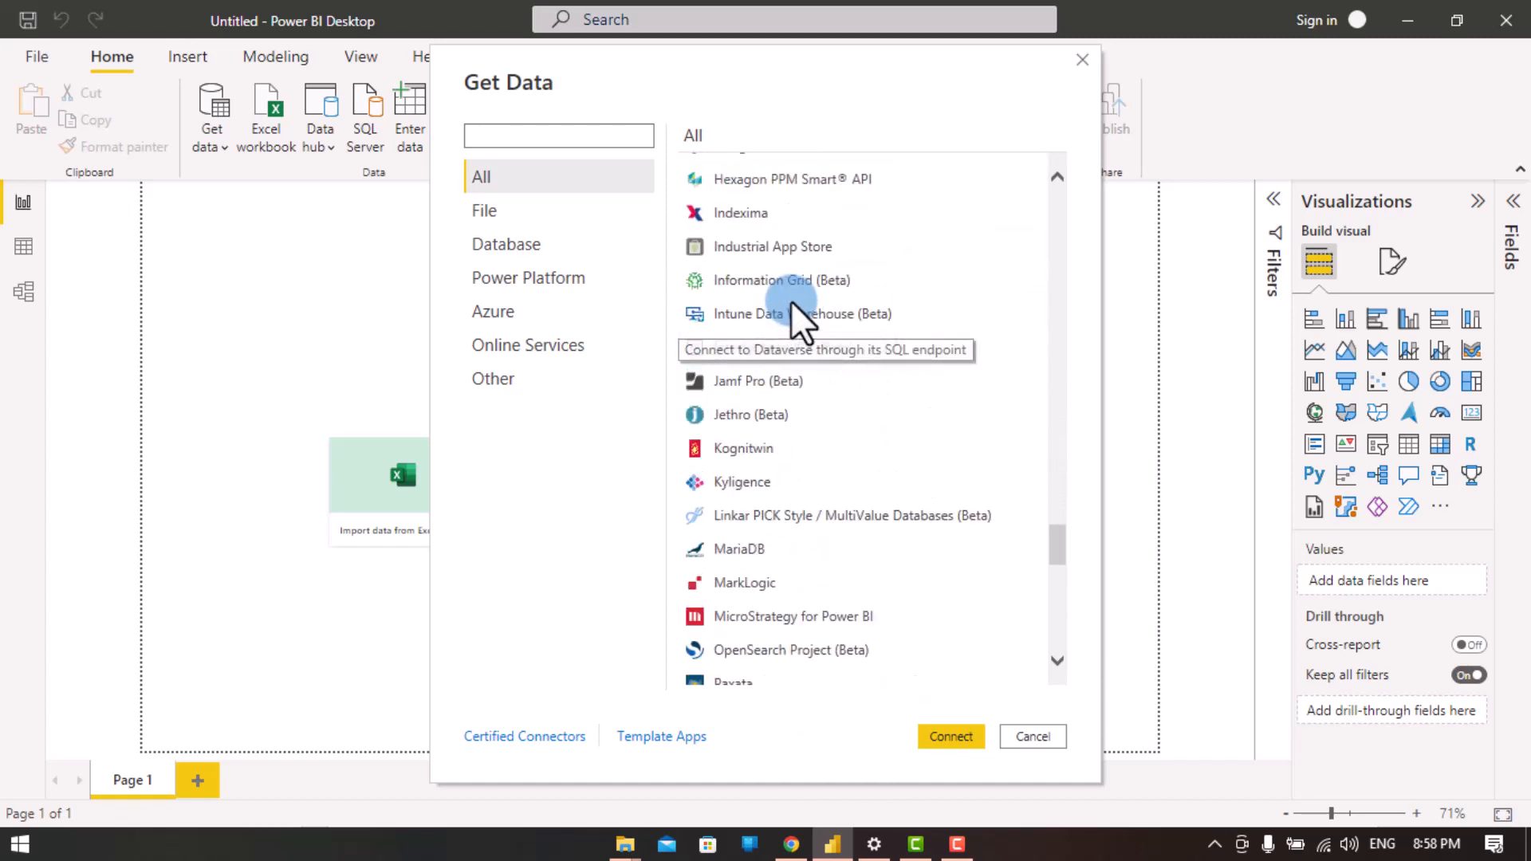
pyautogui.scroll(-12, 794, 299)
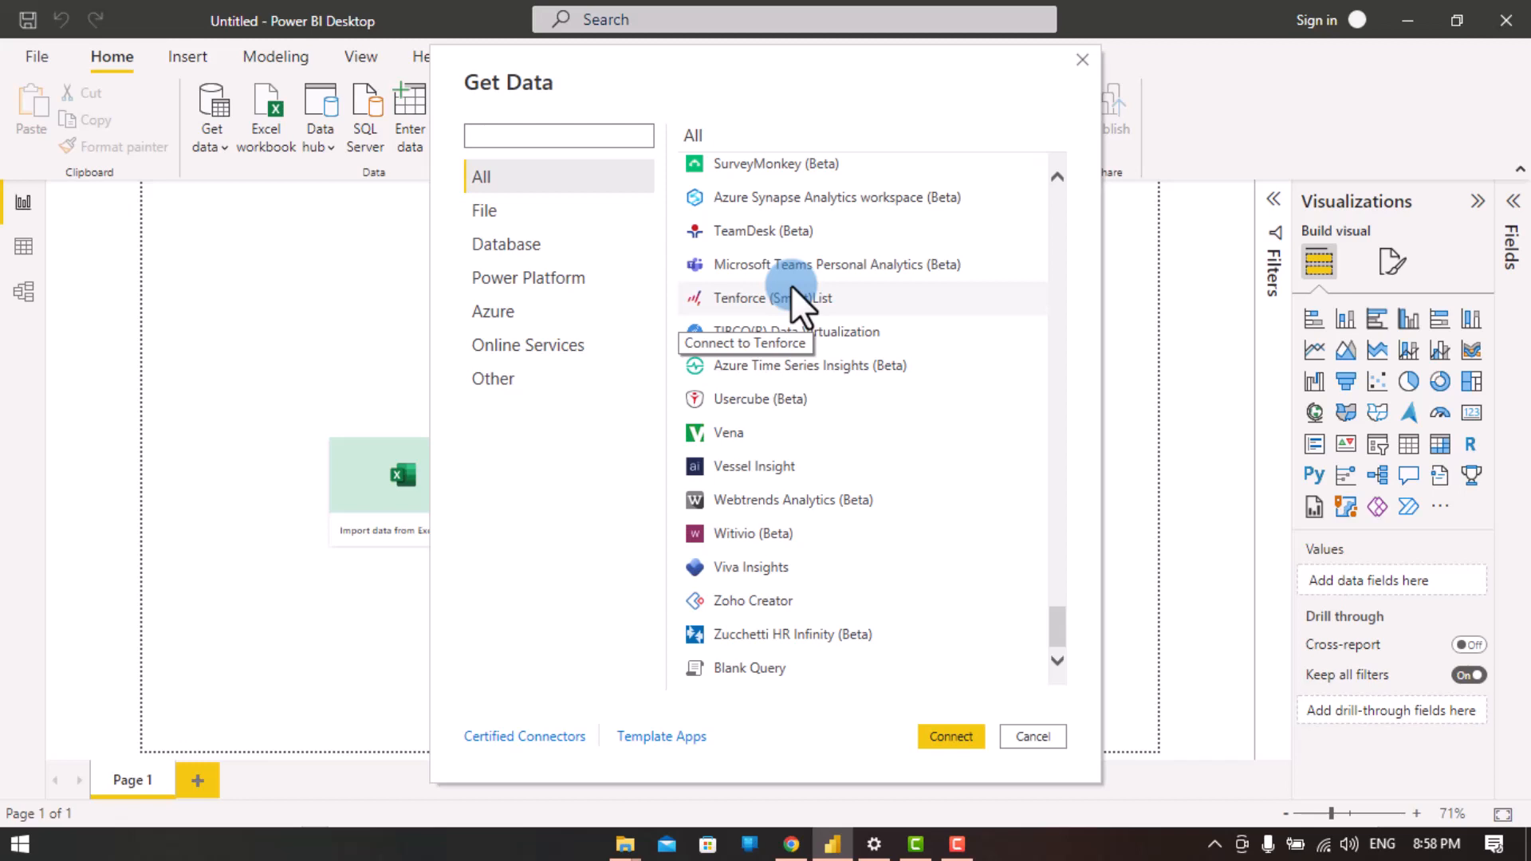
pyautogui.scroll(20, 792, 289)
pyautogui.scroll(10, 792, 288)
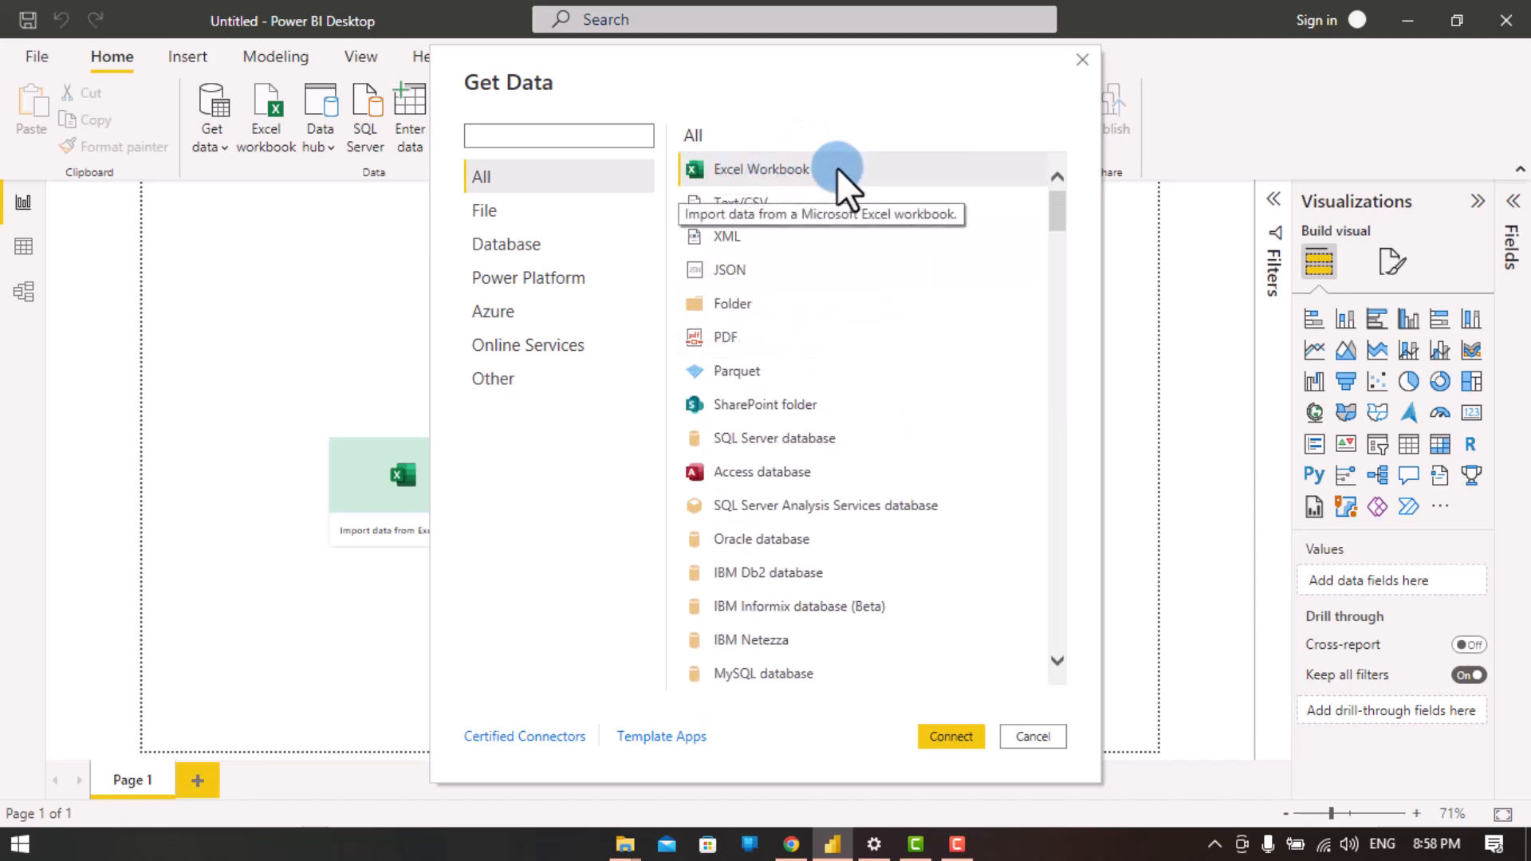
# Step: Connect to the Excel workbook Shop Record.xlsx in the Desktop's class folder
pyautogui.click(767, 169)
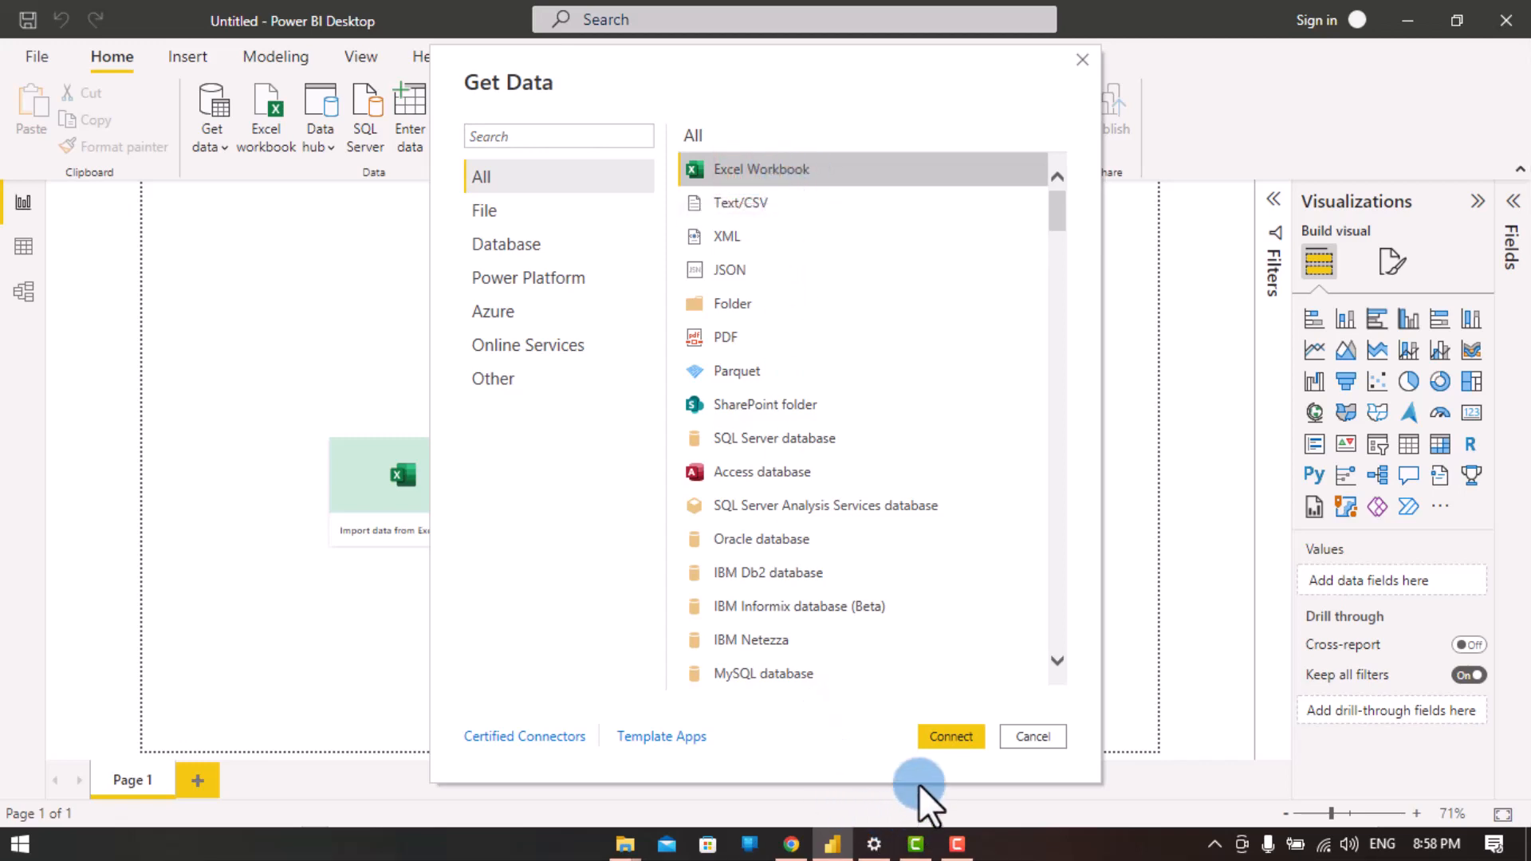
pyautogui.click(950, 733)
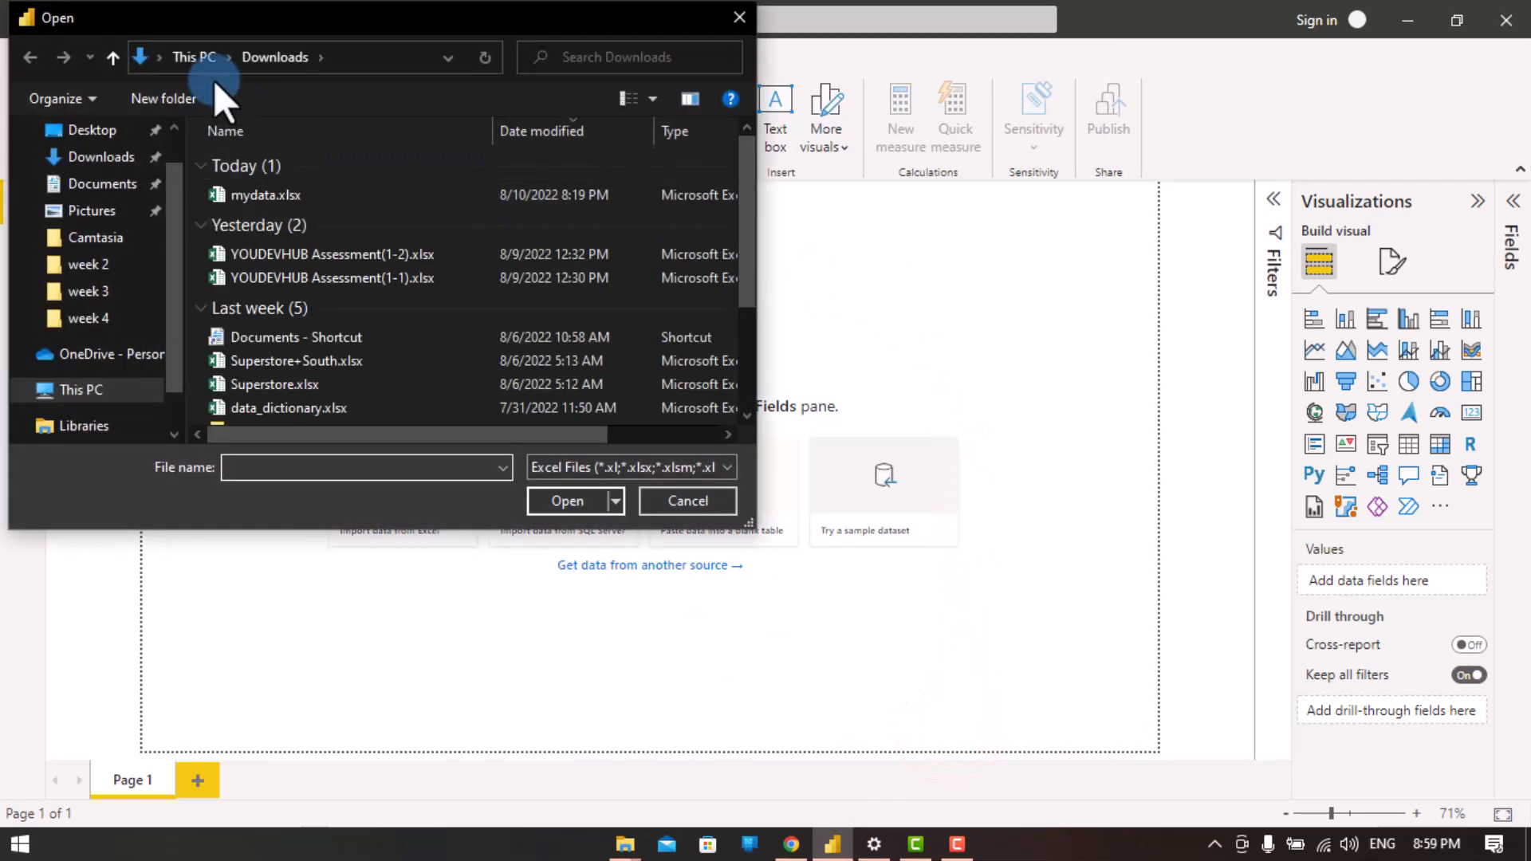
pyautogui.click(211, 46)
pyautogui.scroll(-2, 353, 314)
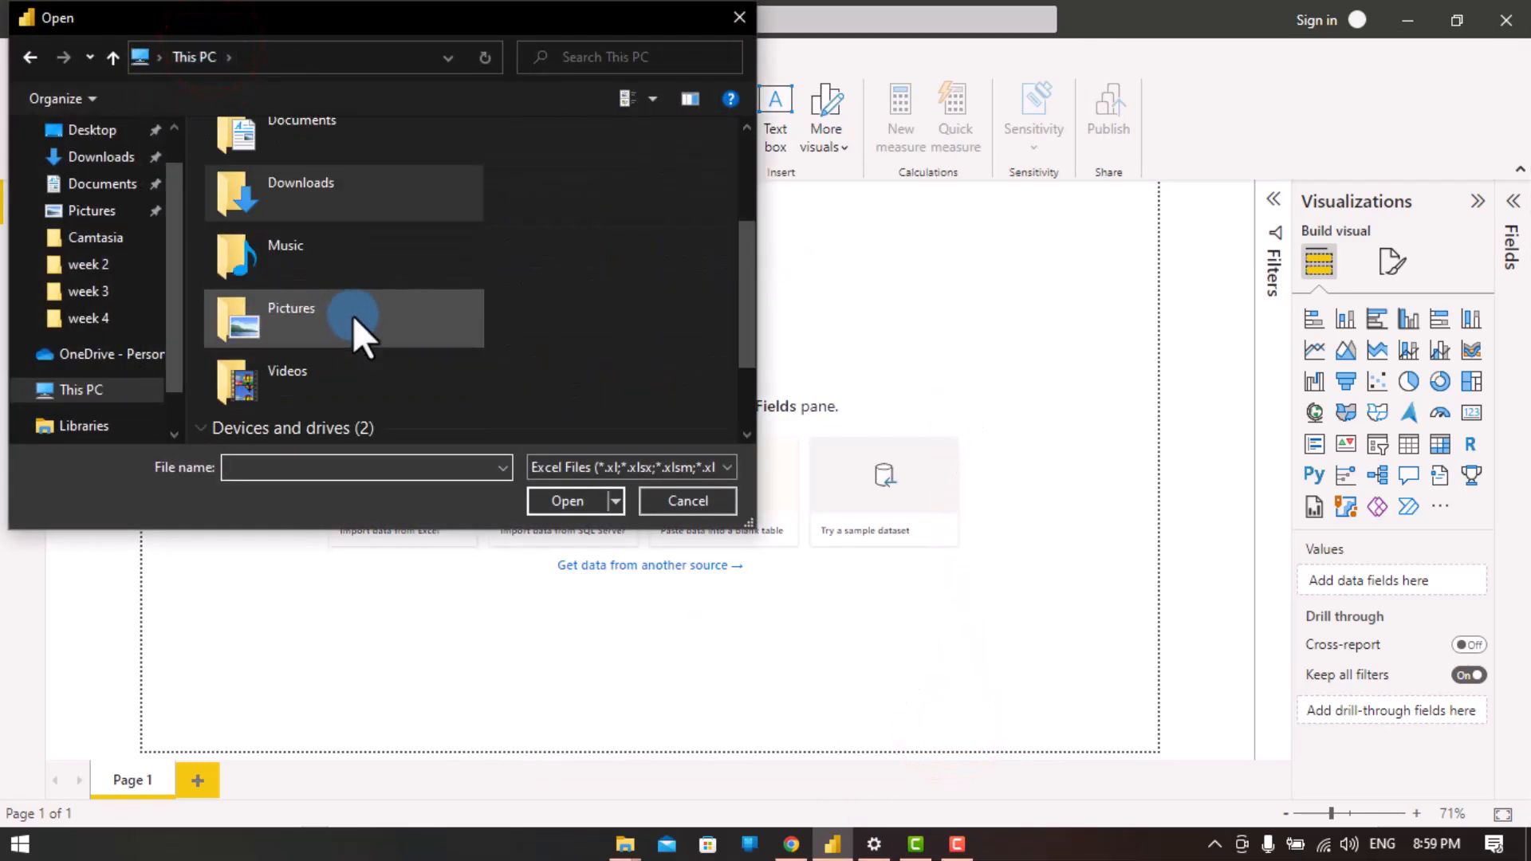
pyautogui.click(94, 139)
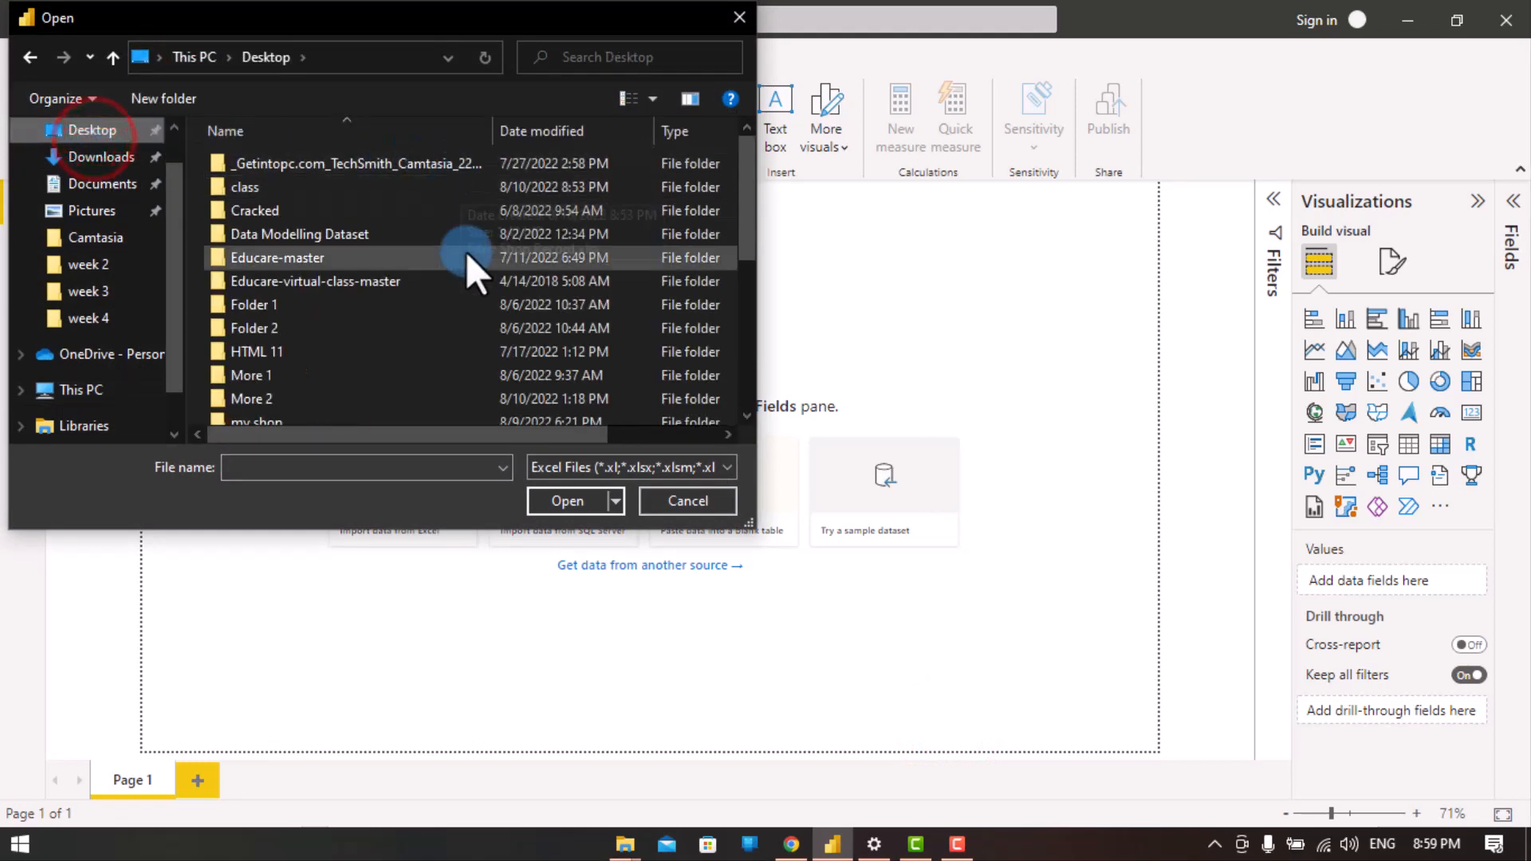
pyautogui.scroll(-5, 460, 279)
pyautogui.scroll(5, 451, 295)
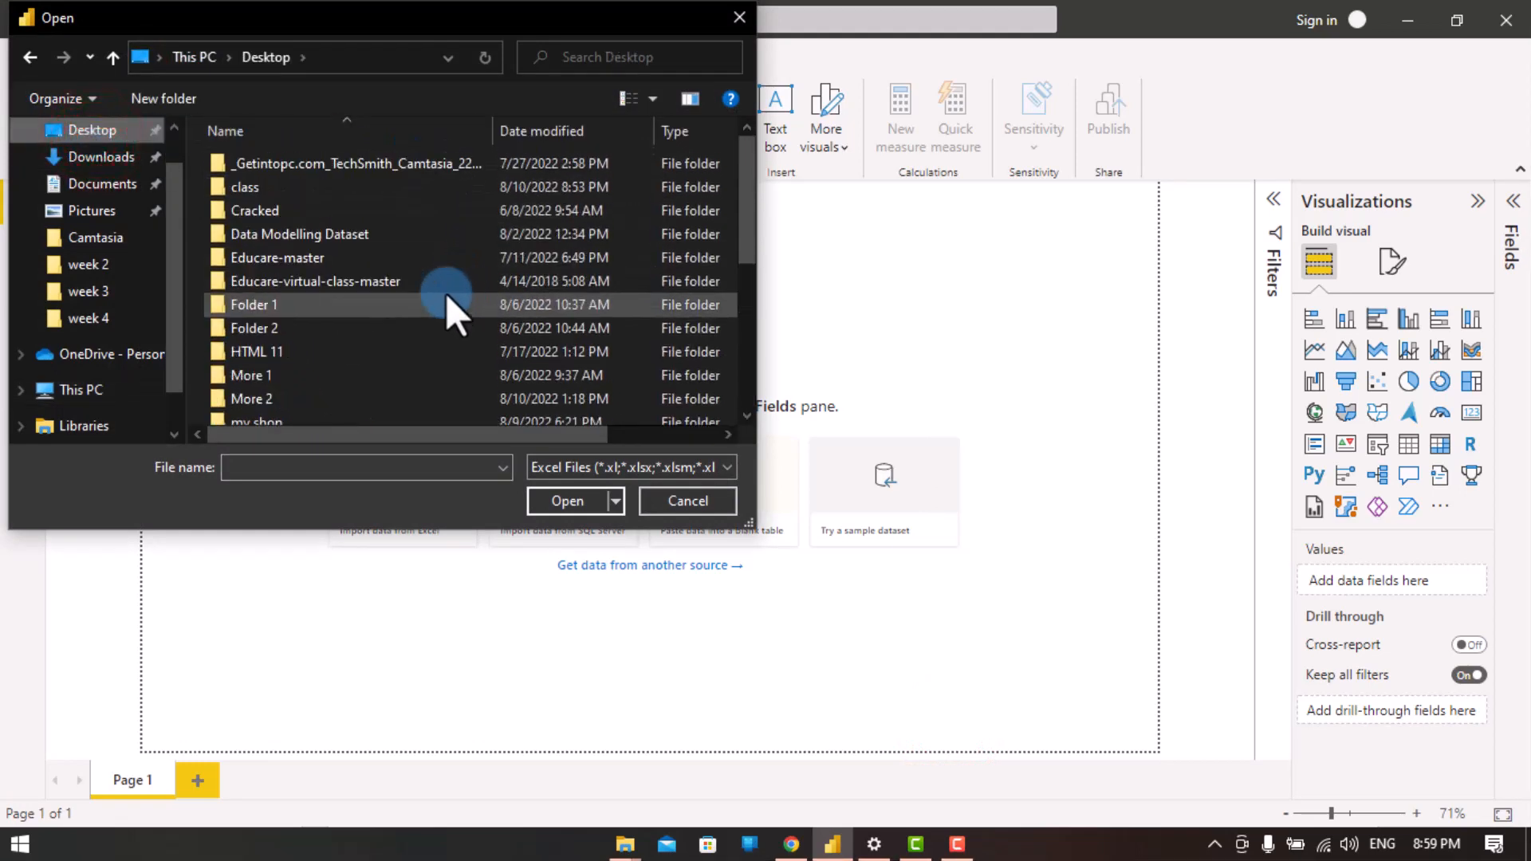
pyautogui.doubleClick(227, 187)
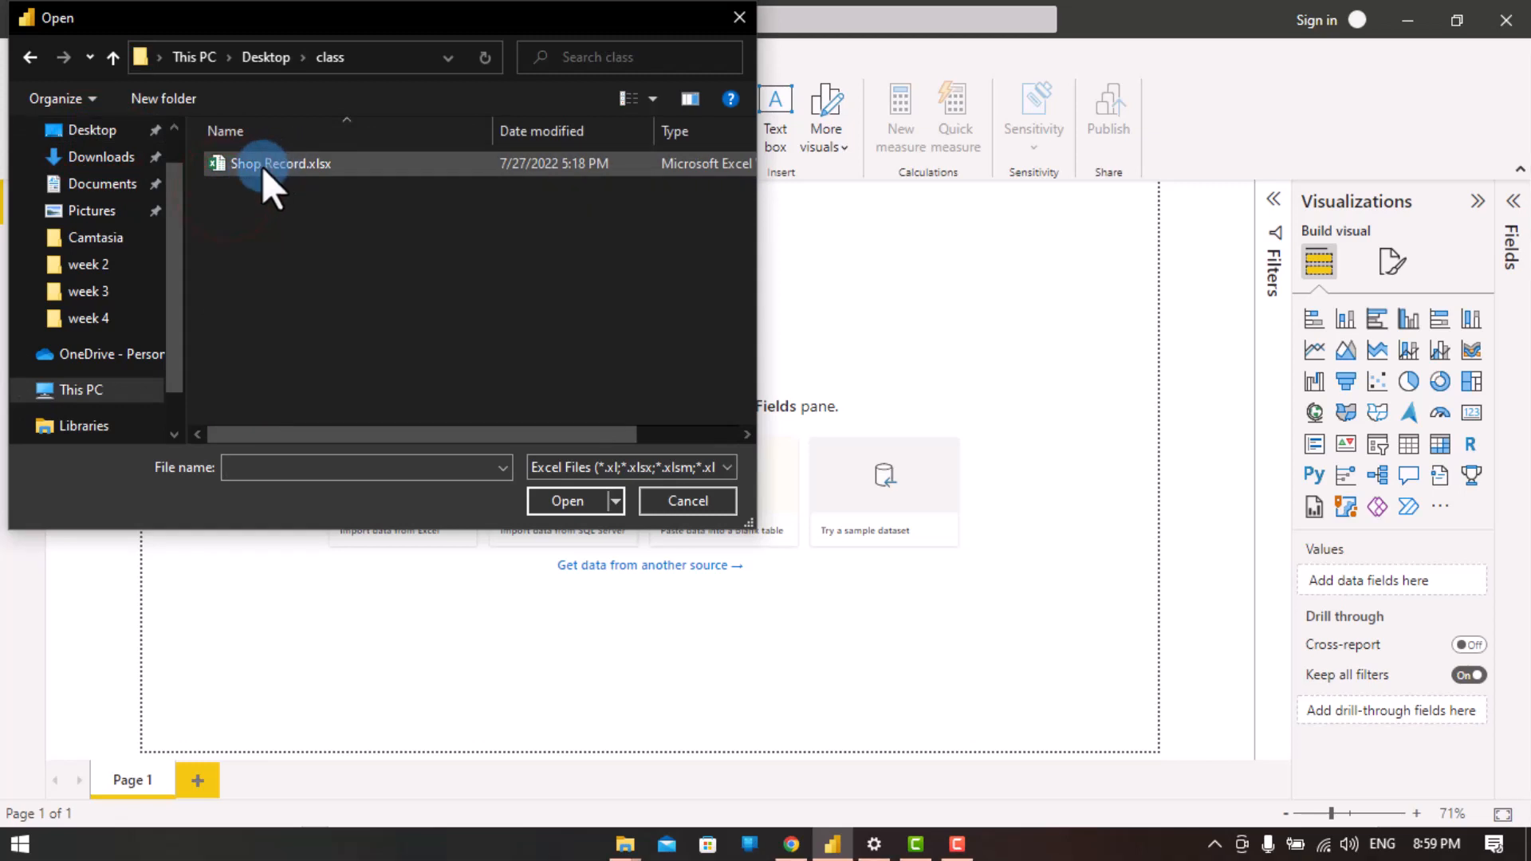
pyautogui.click(262, 166)
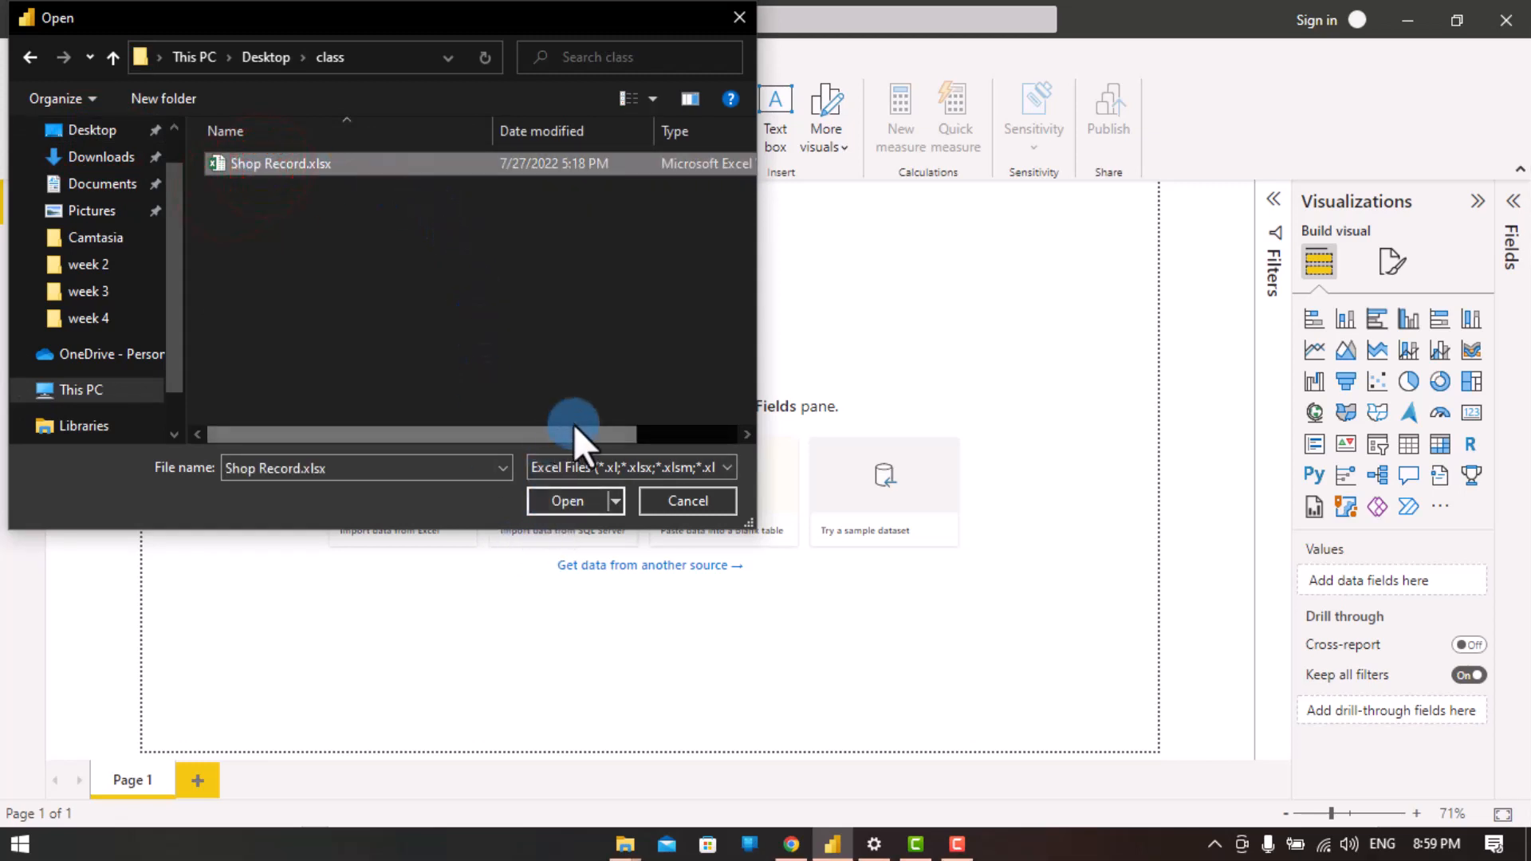
pyautogui.click(581, 504)
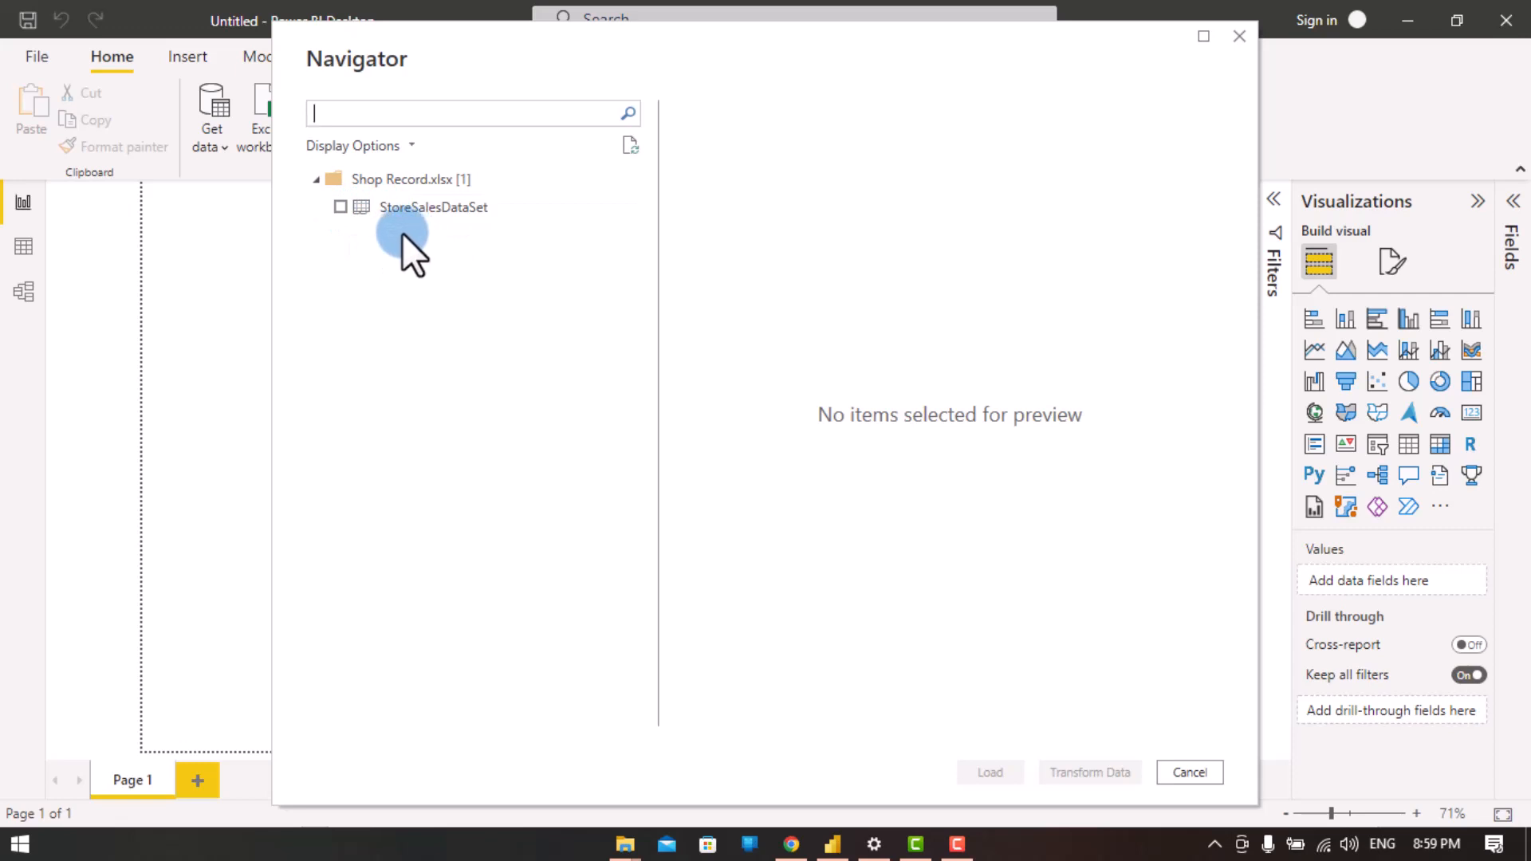
# Step: Select the StoreSalesDataSet table for import and open it in Power Query Editor for transformation
pyautogui.click(341, 207)
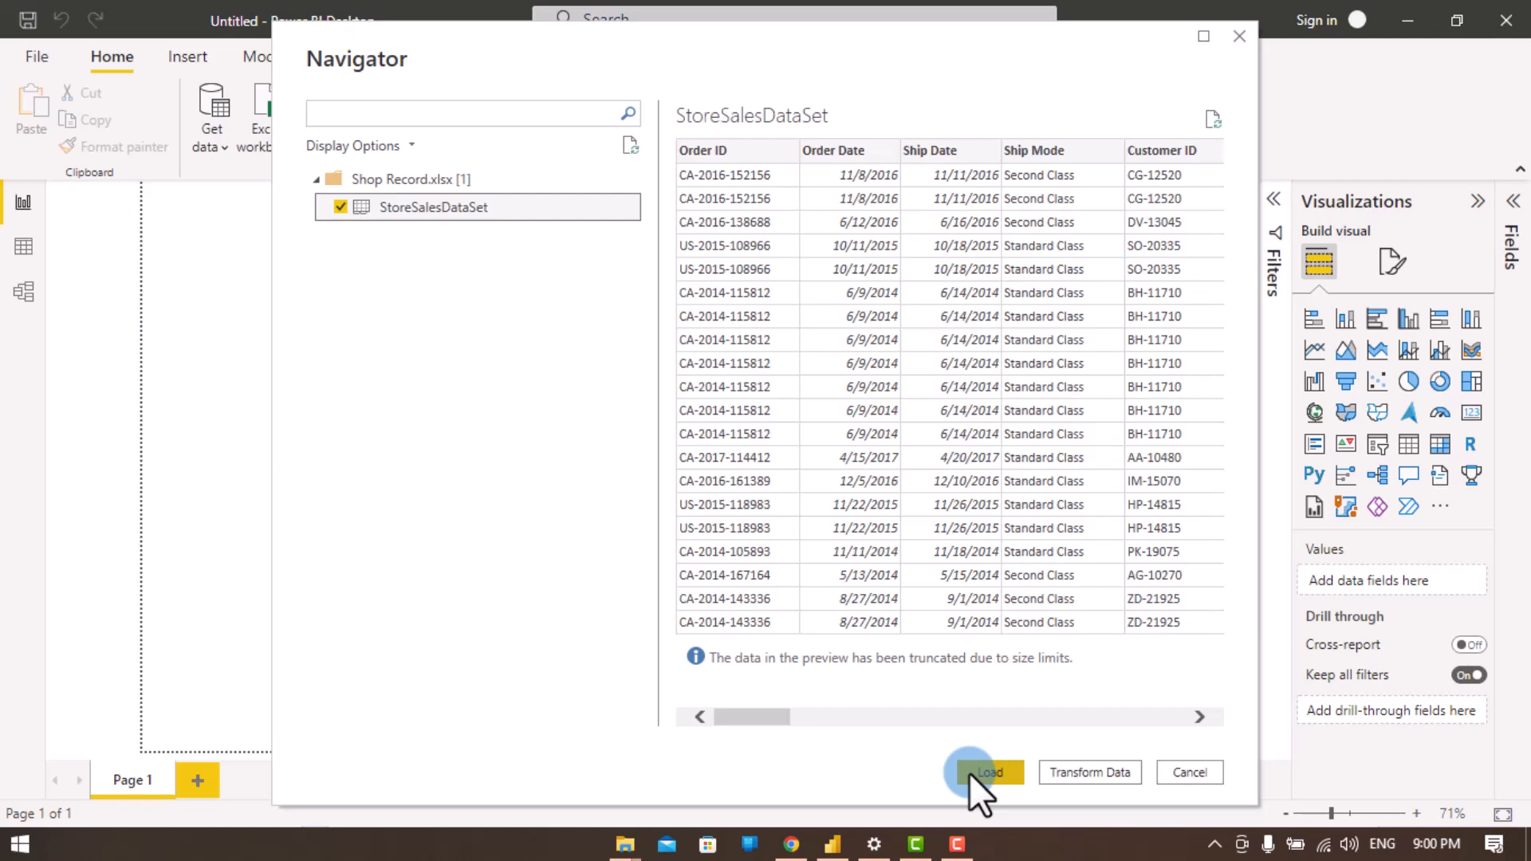
pyautogui.click(1089, 773)
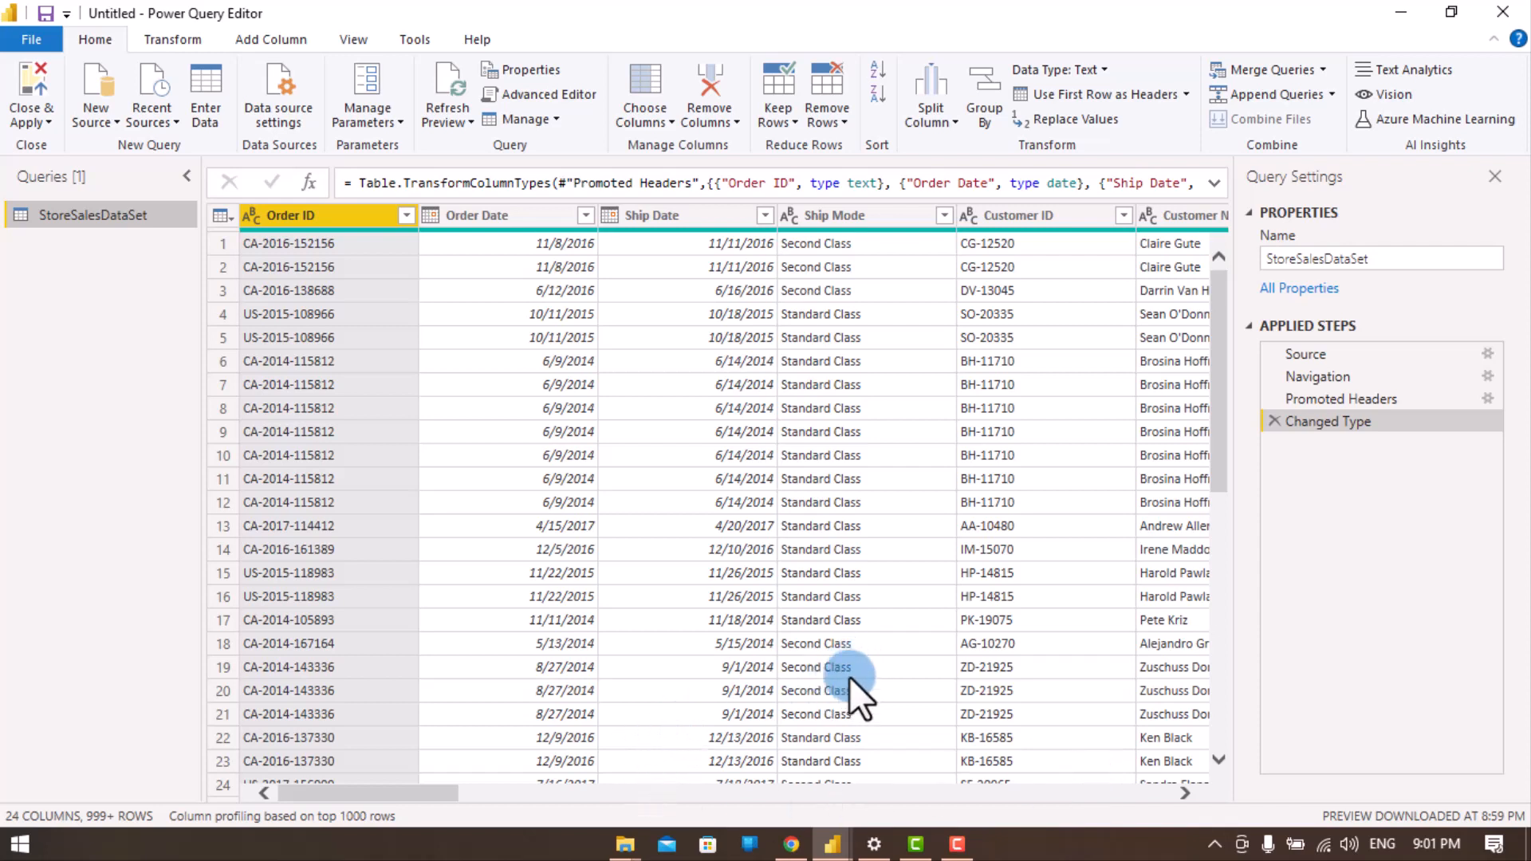
pyautogui.moveTo(397, 797); pyautogui.dragTo(88, 756)
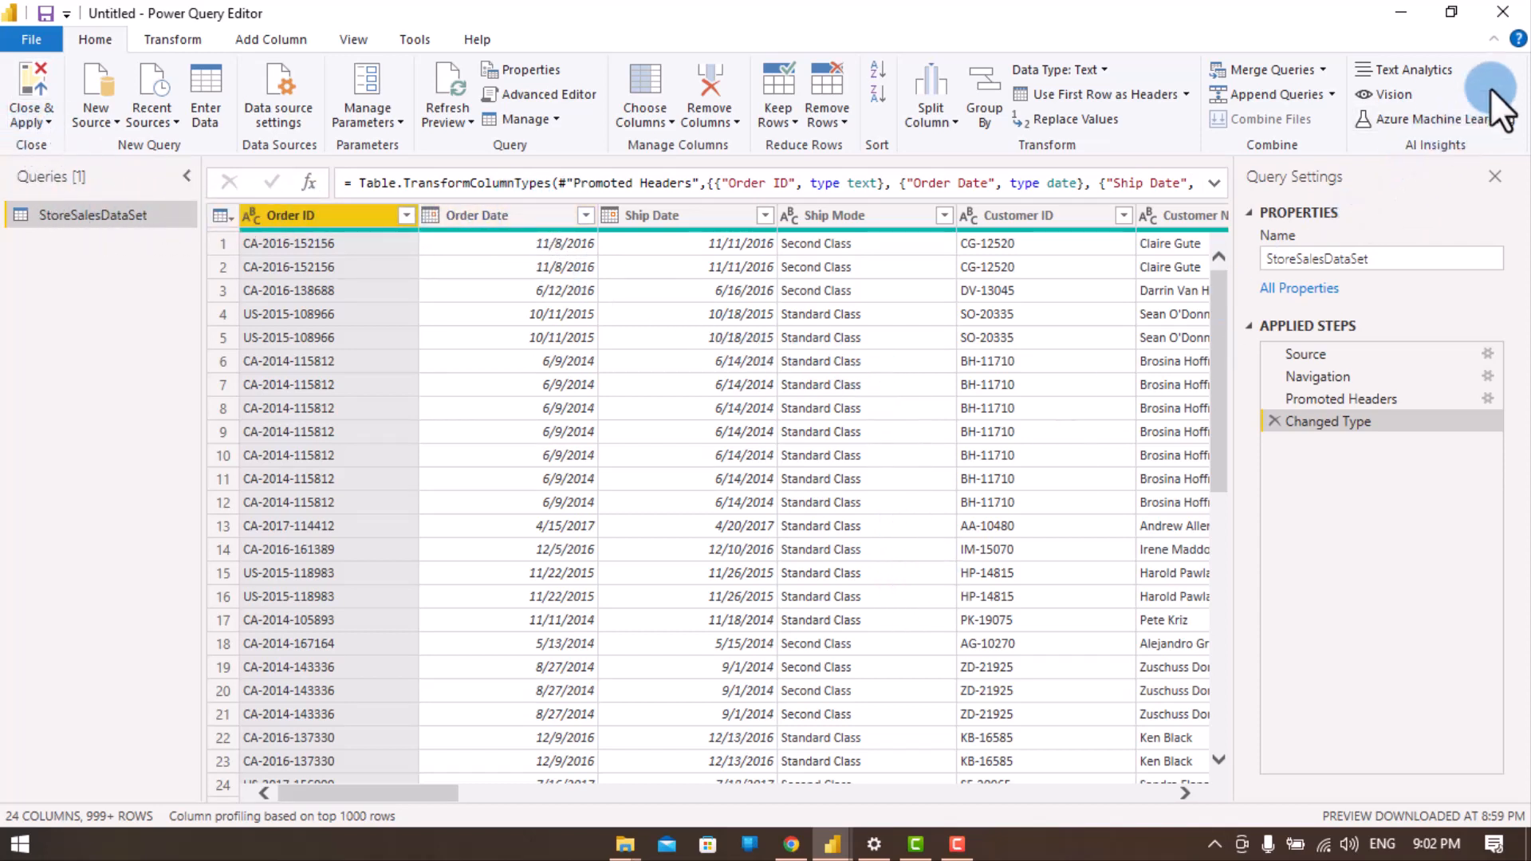
# Step: Close the Power Query Editor with its changes applied, and cancel the load of StoreSalesDataSet
pyautogui.click(1484, 16)
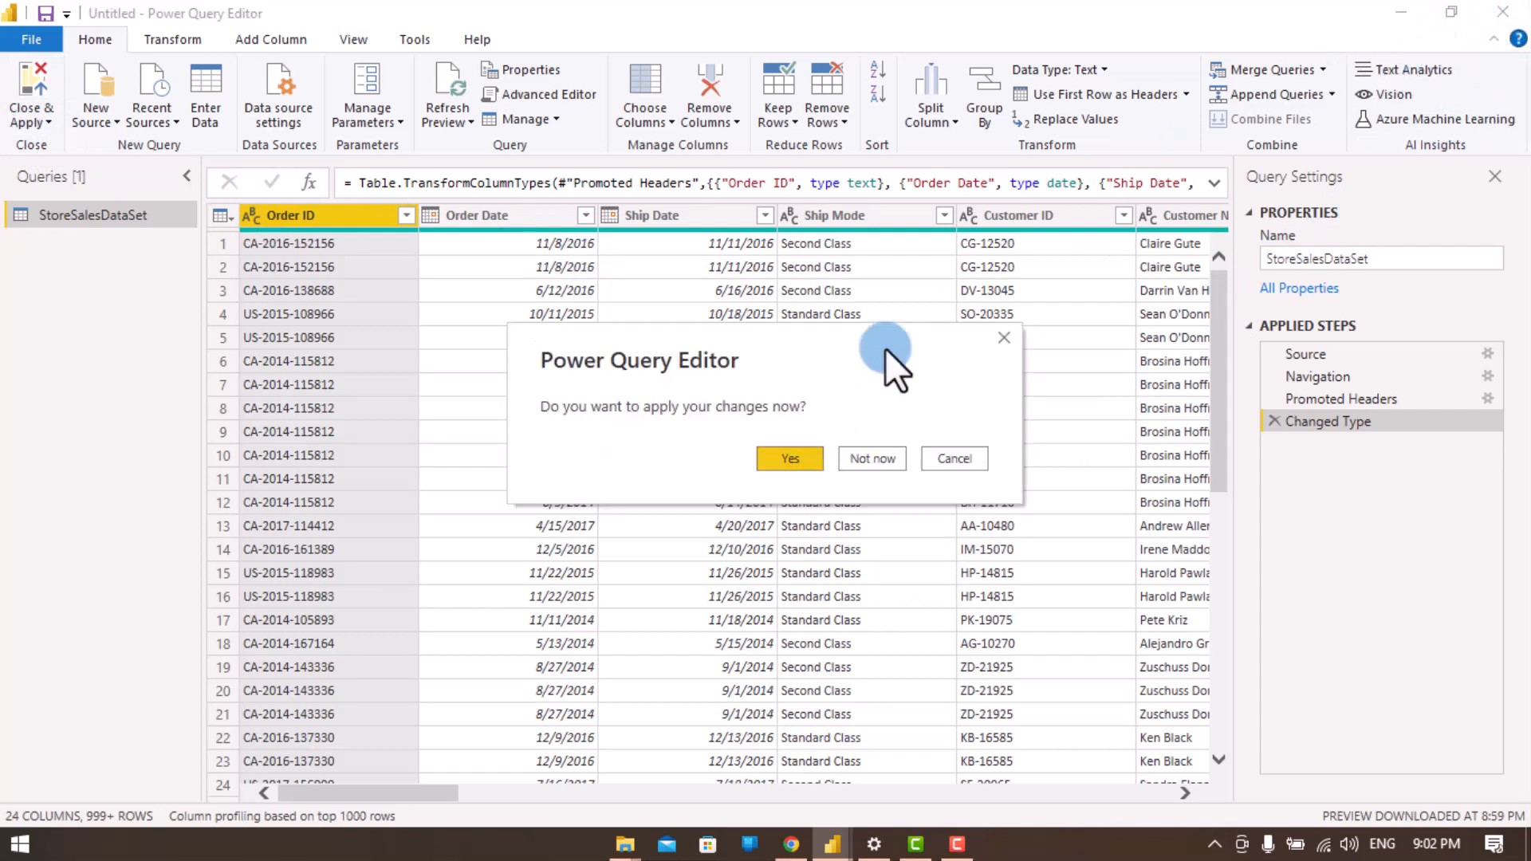
pyautogui.click(786, 458)
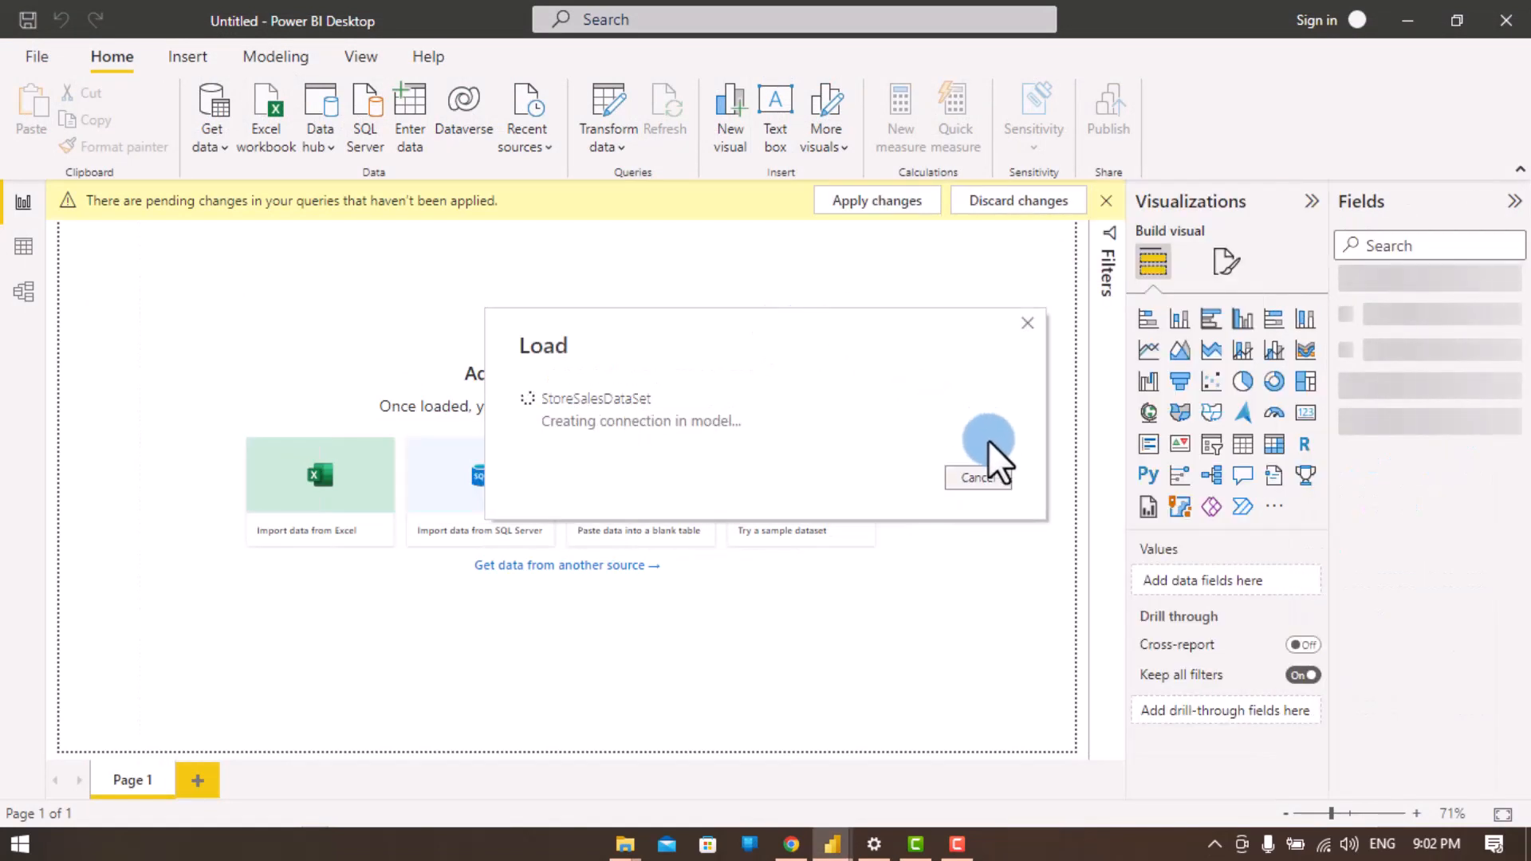
pyautogui.click(980, 478)
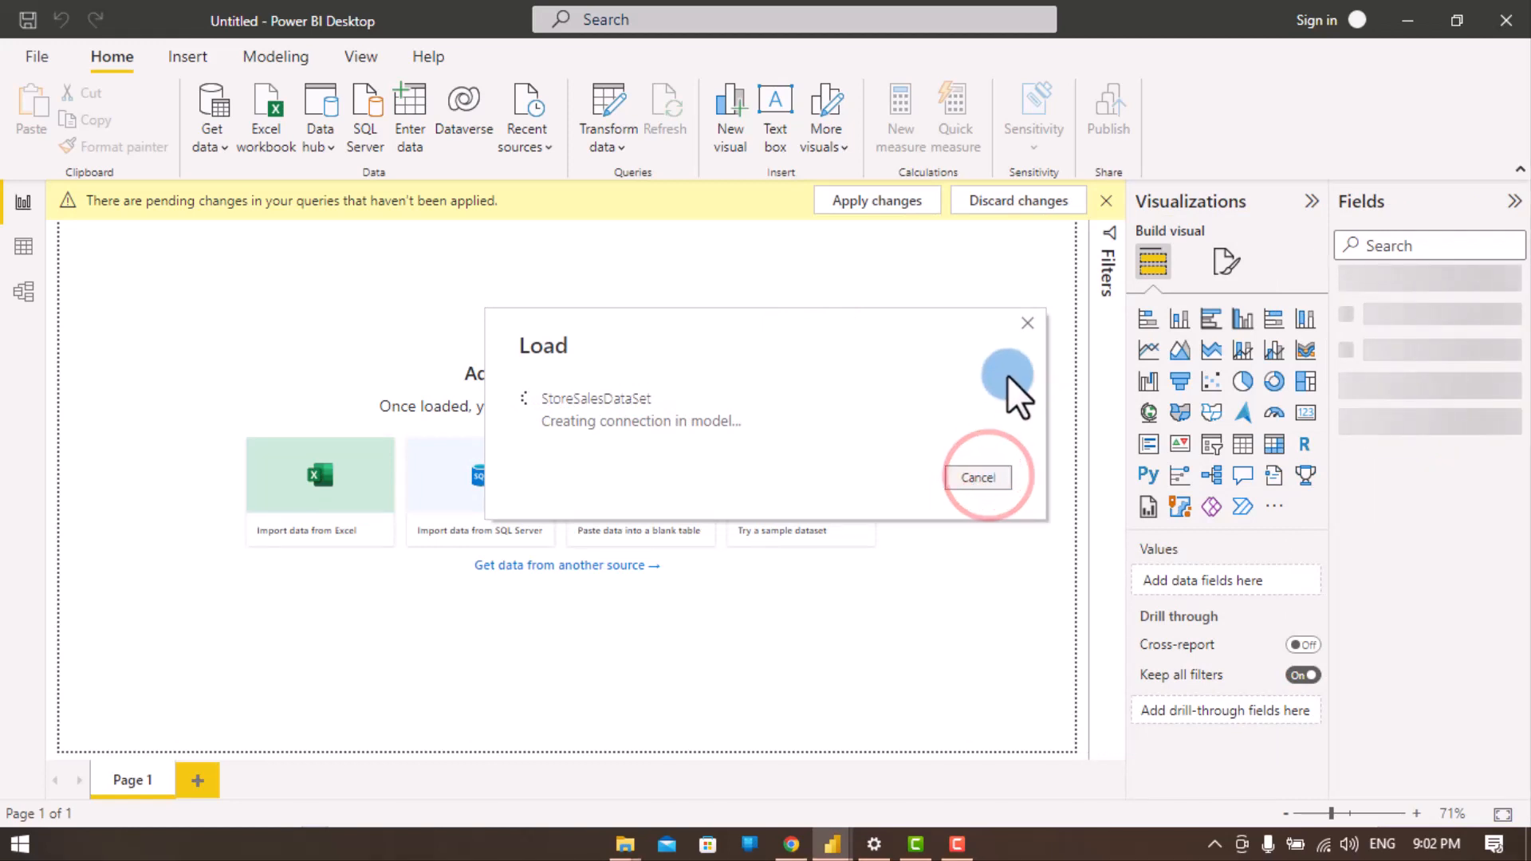
# Step: Discard the pending query changes to StoreSalesDataSet
pyautogui.click(1022, 209)
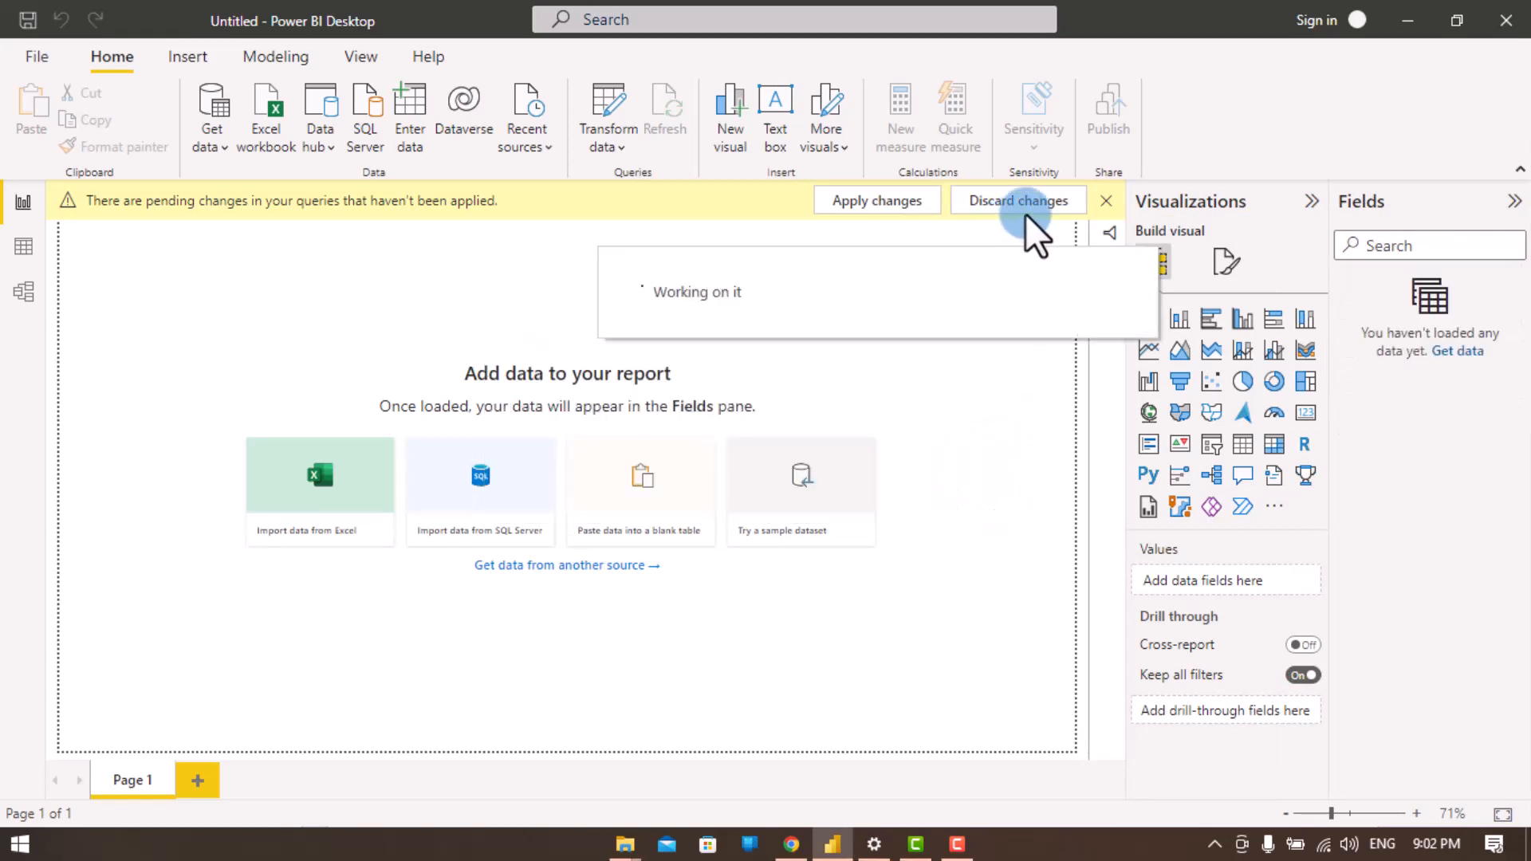
pyautogui.click(1041, 208)
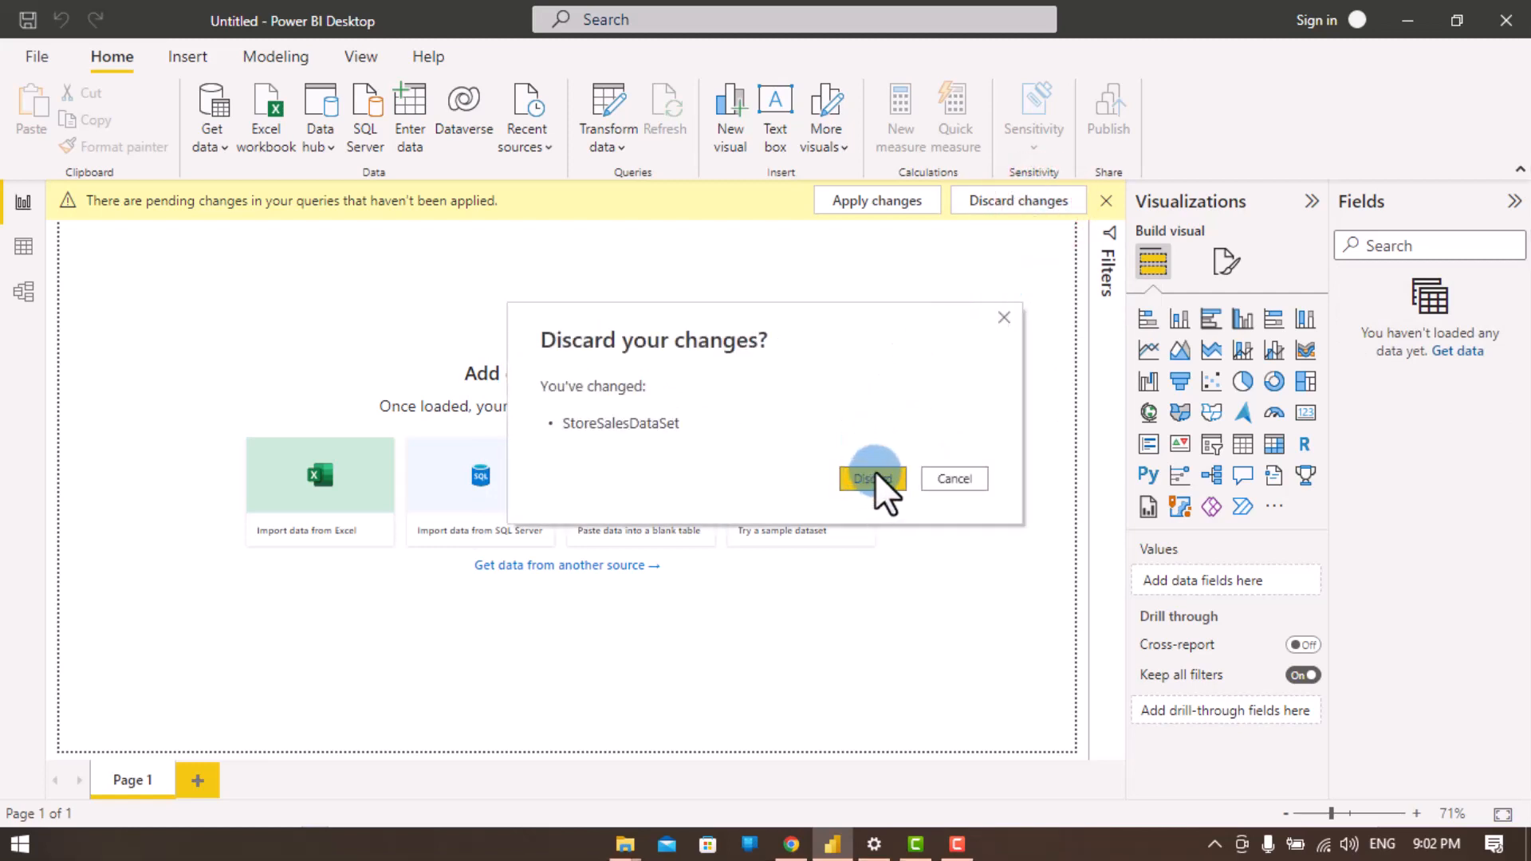
pyautogui.click(874, 477)
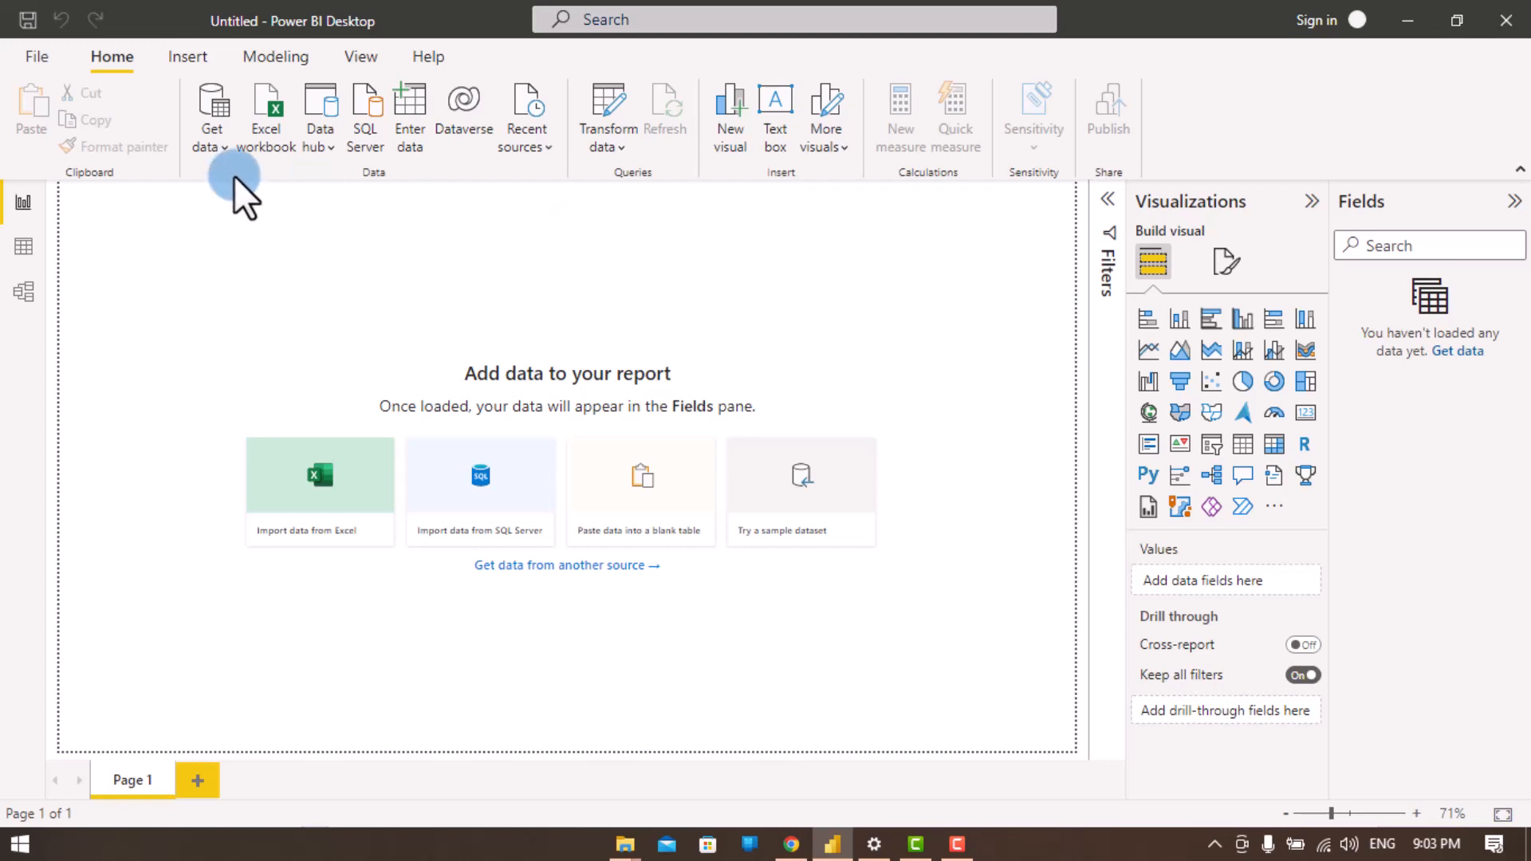
# Step: Start a new data import for the report using the Text/CSV connector
pyautogui.click(207, 112)
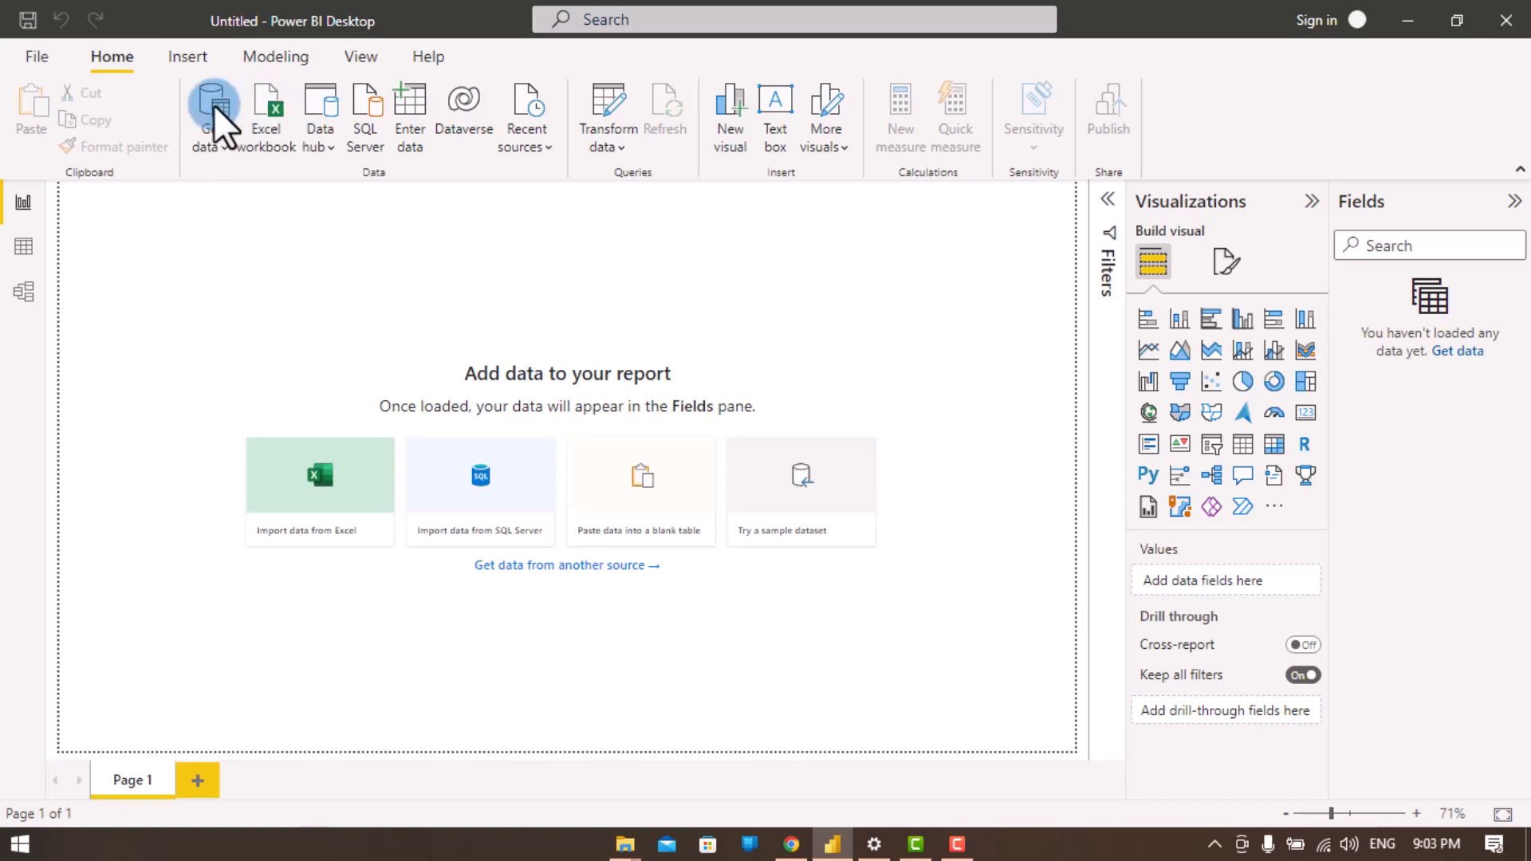
pyautogui.click(214, 103)
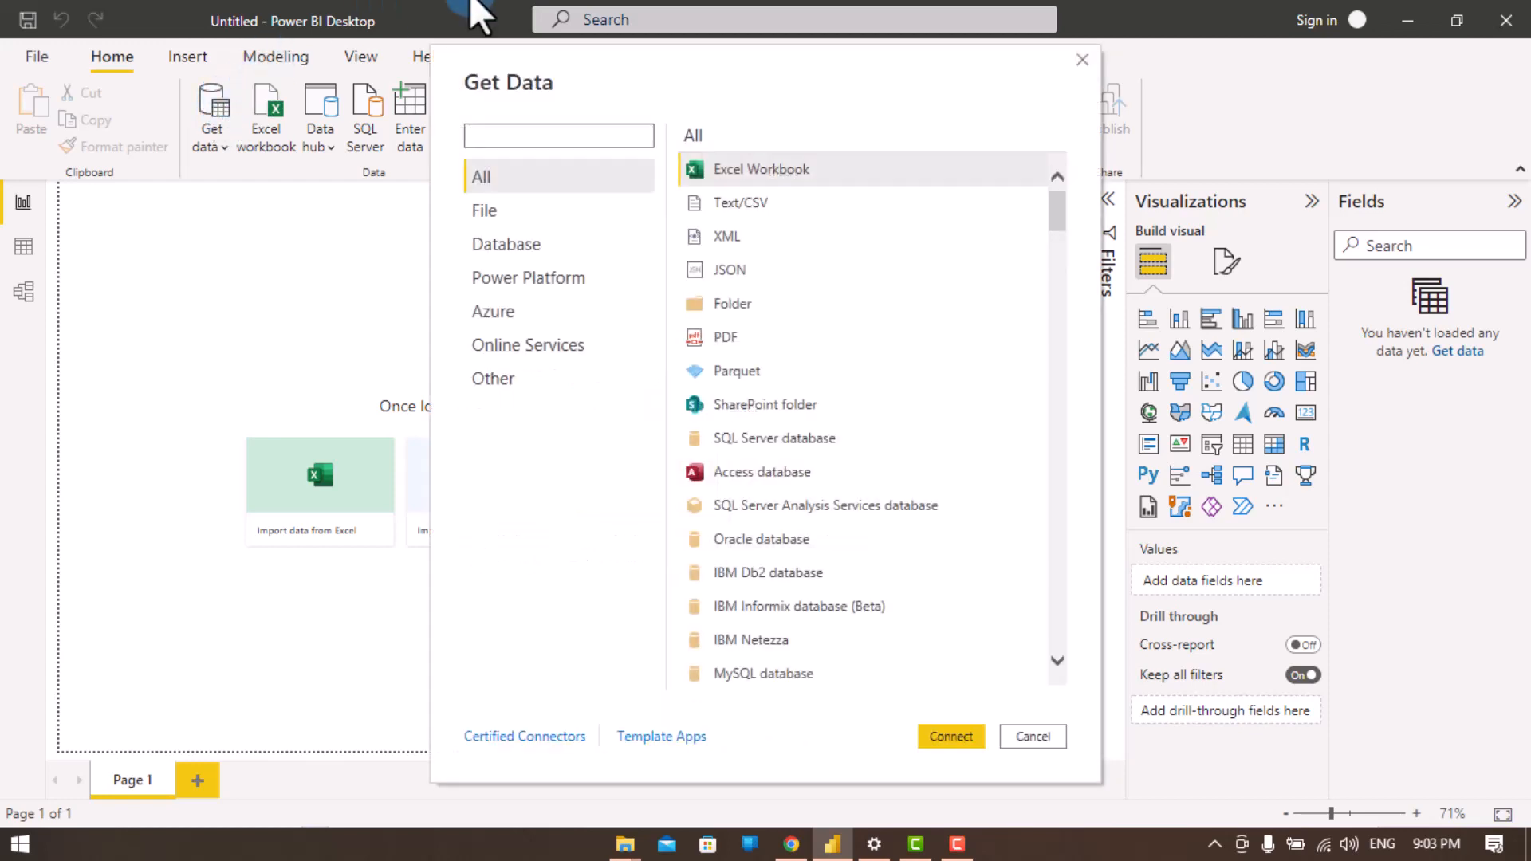
pyautogui.click(754, 207)
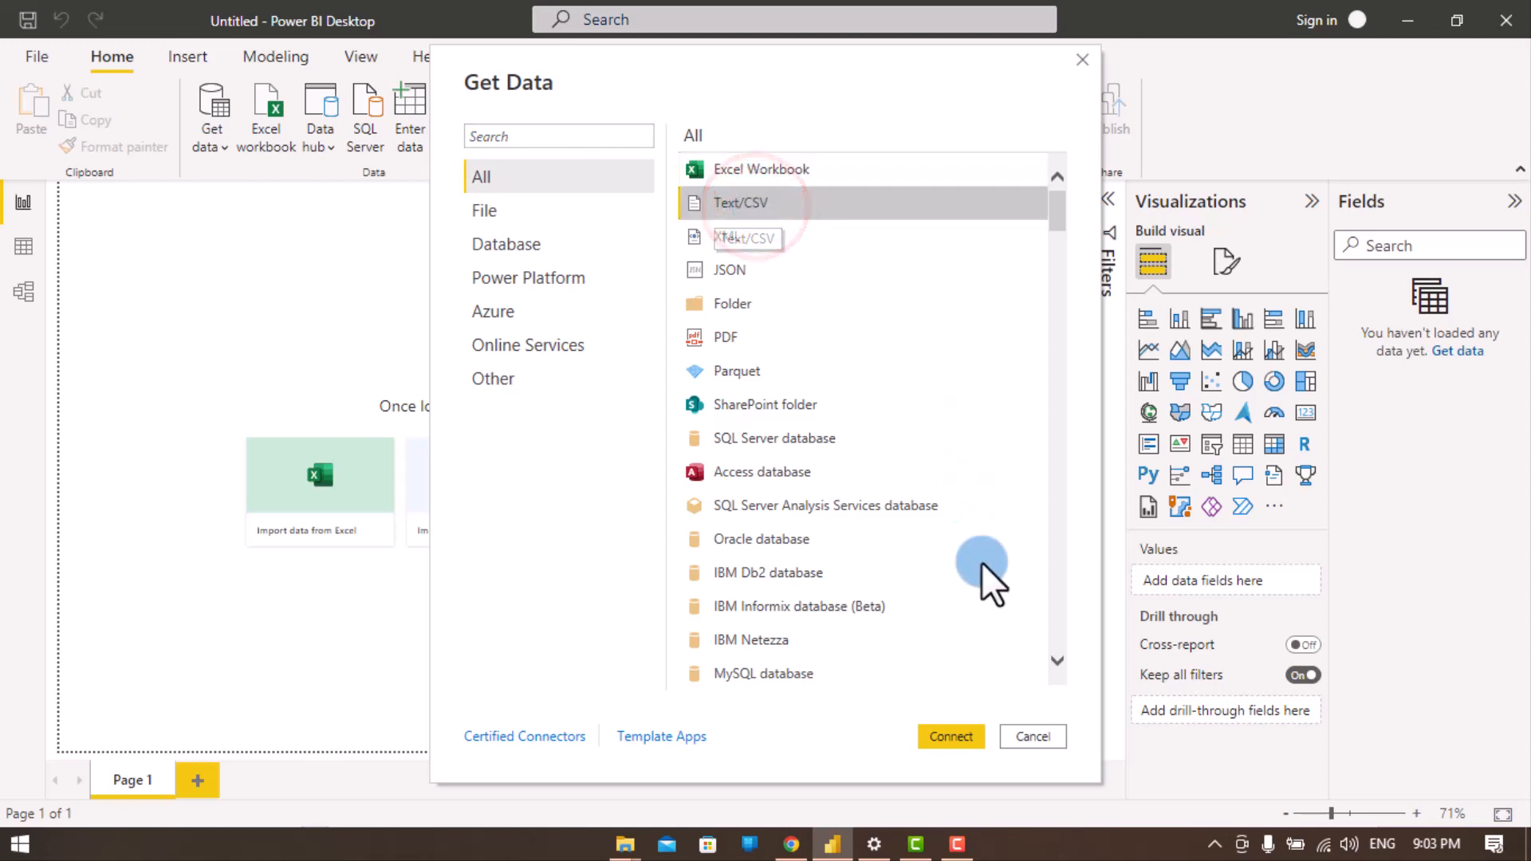
pyautogui.click(950, 735)
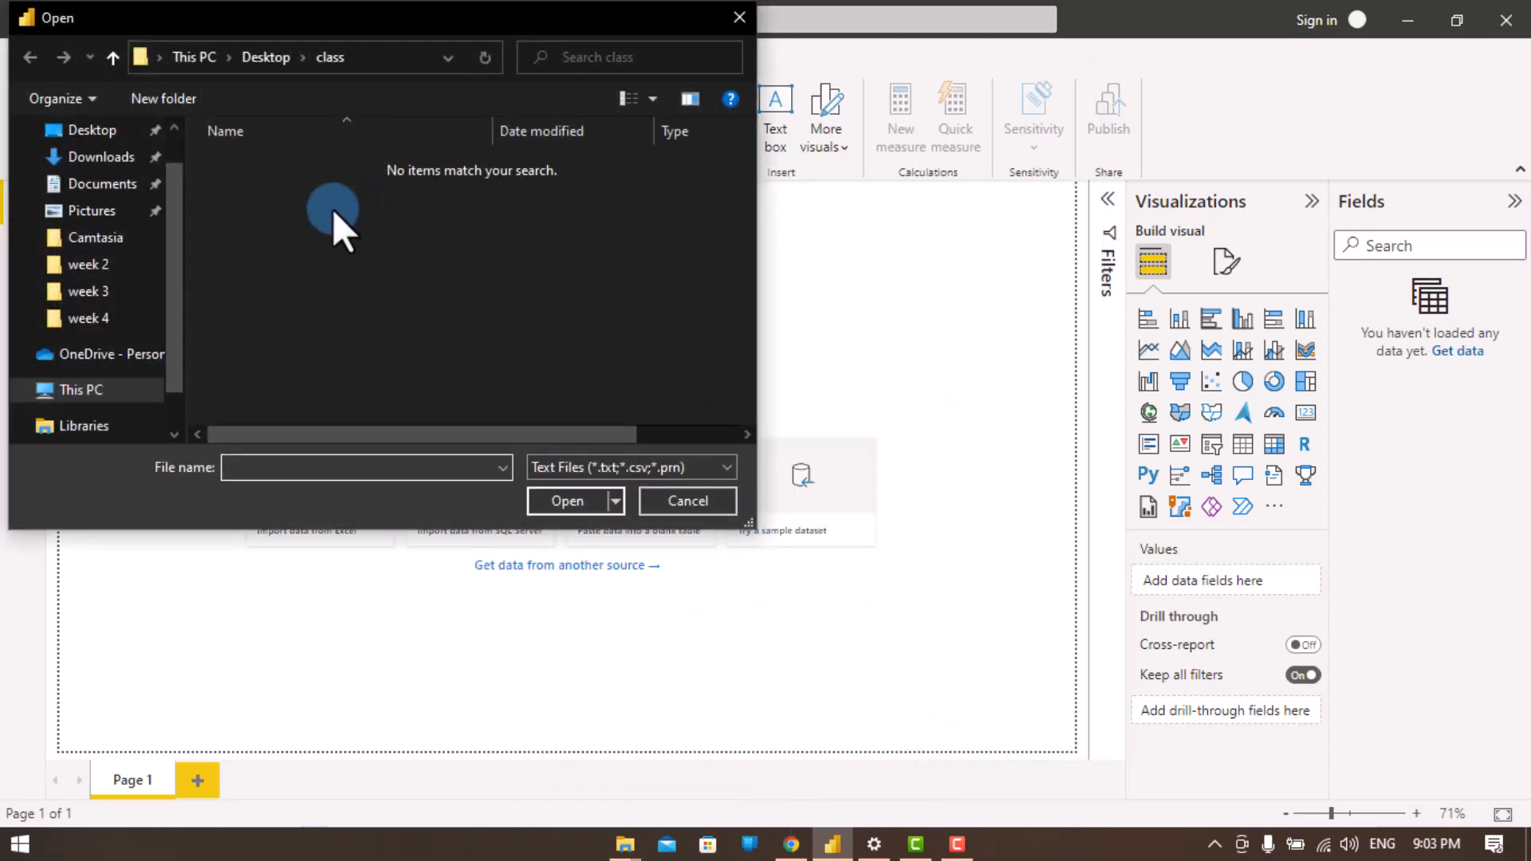
# Step: Choose the file ds salaries - ds_salaries.csv in the Downloads folder and open its import preview
pyautogui.click(73, 157)
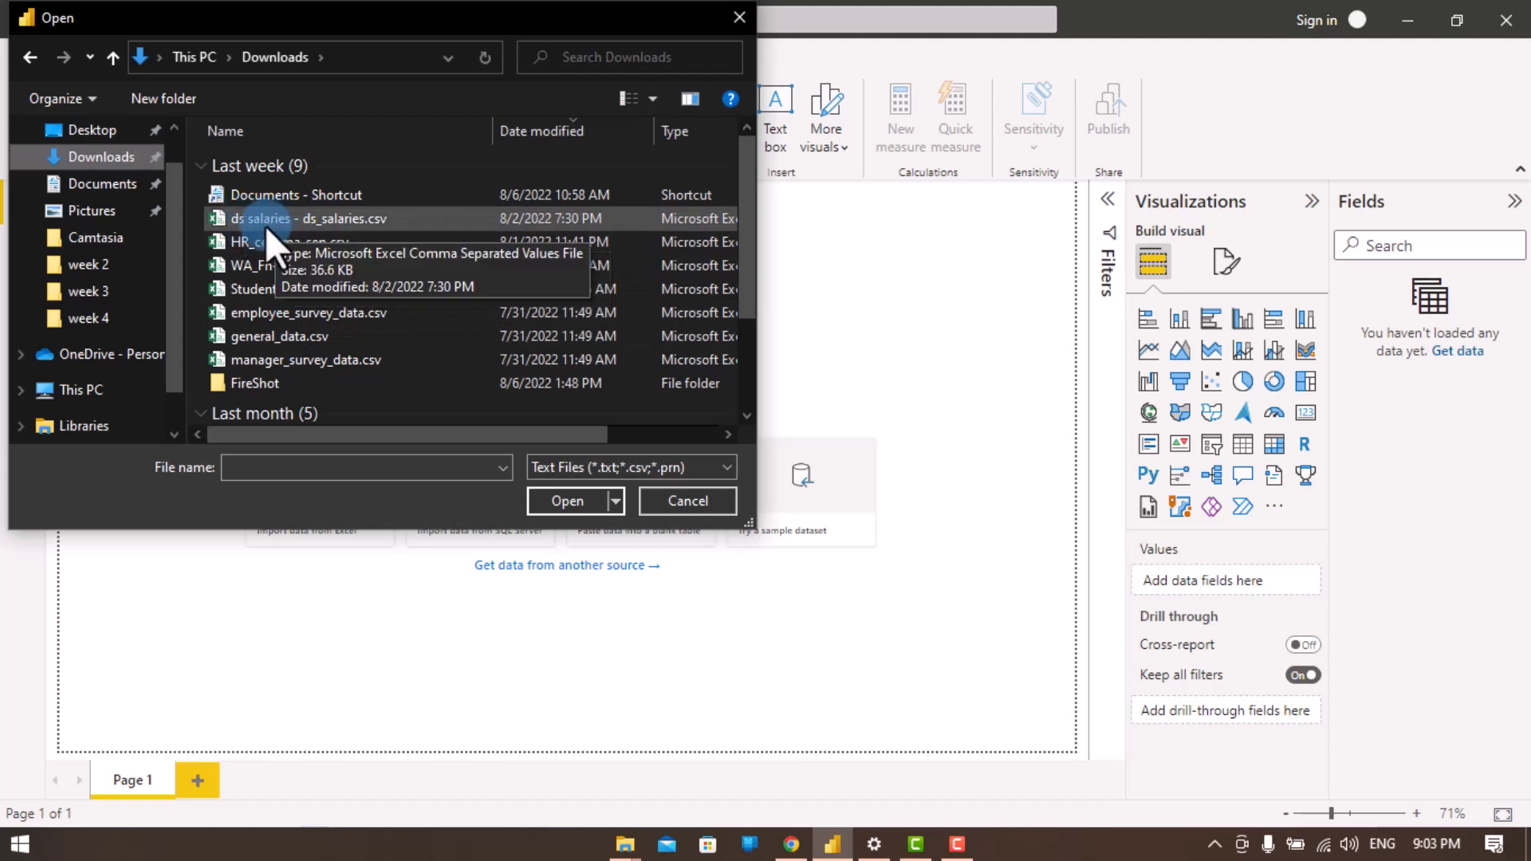
pyautogui.click(357, 216)
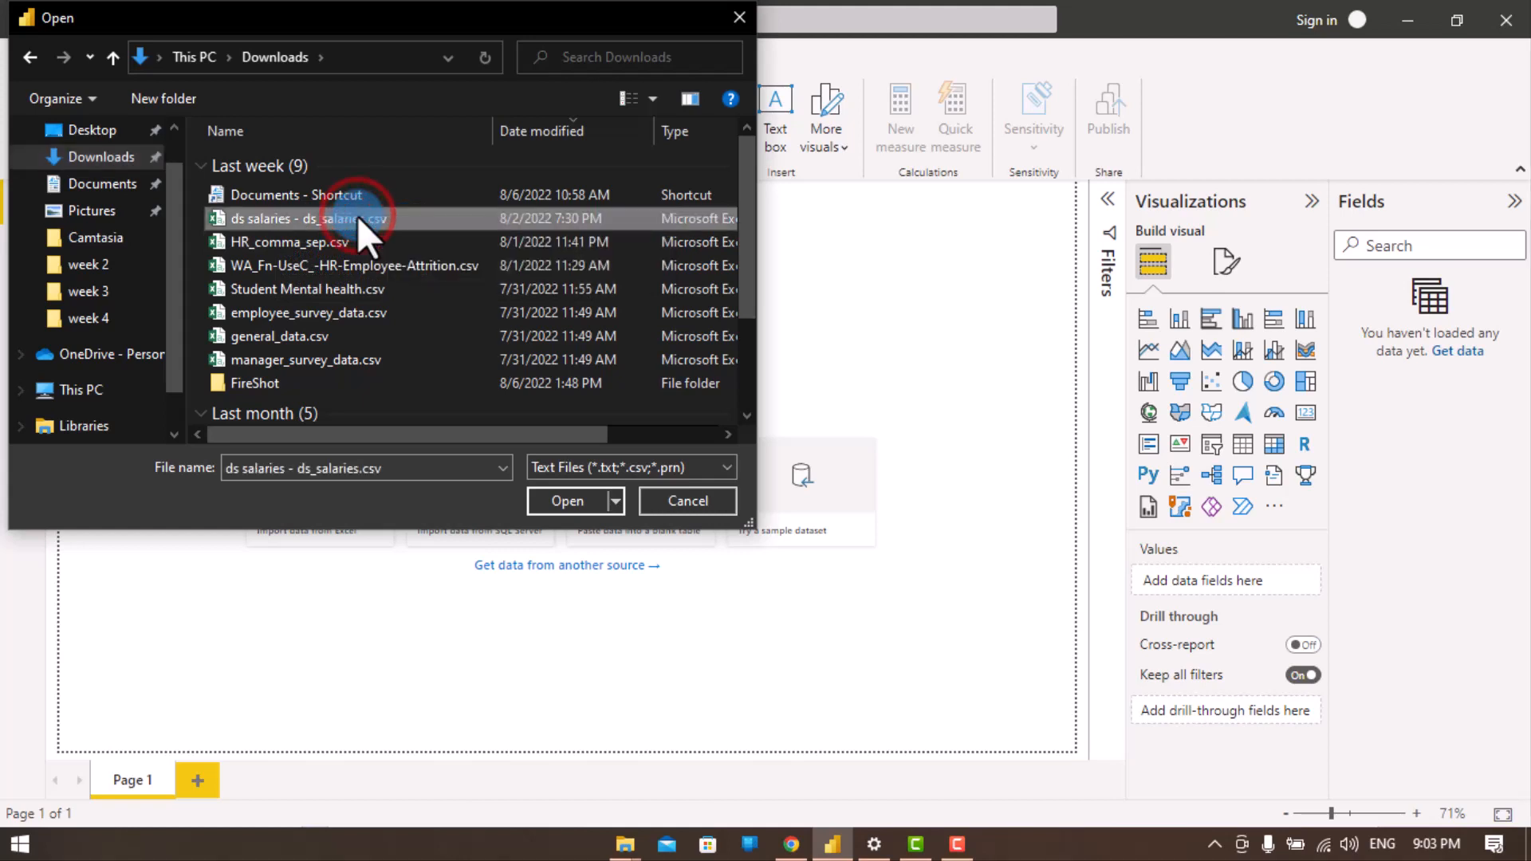
pyautogui.click(570, 507)
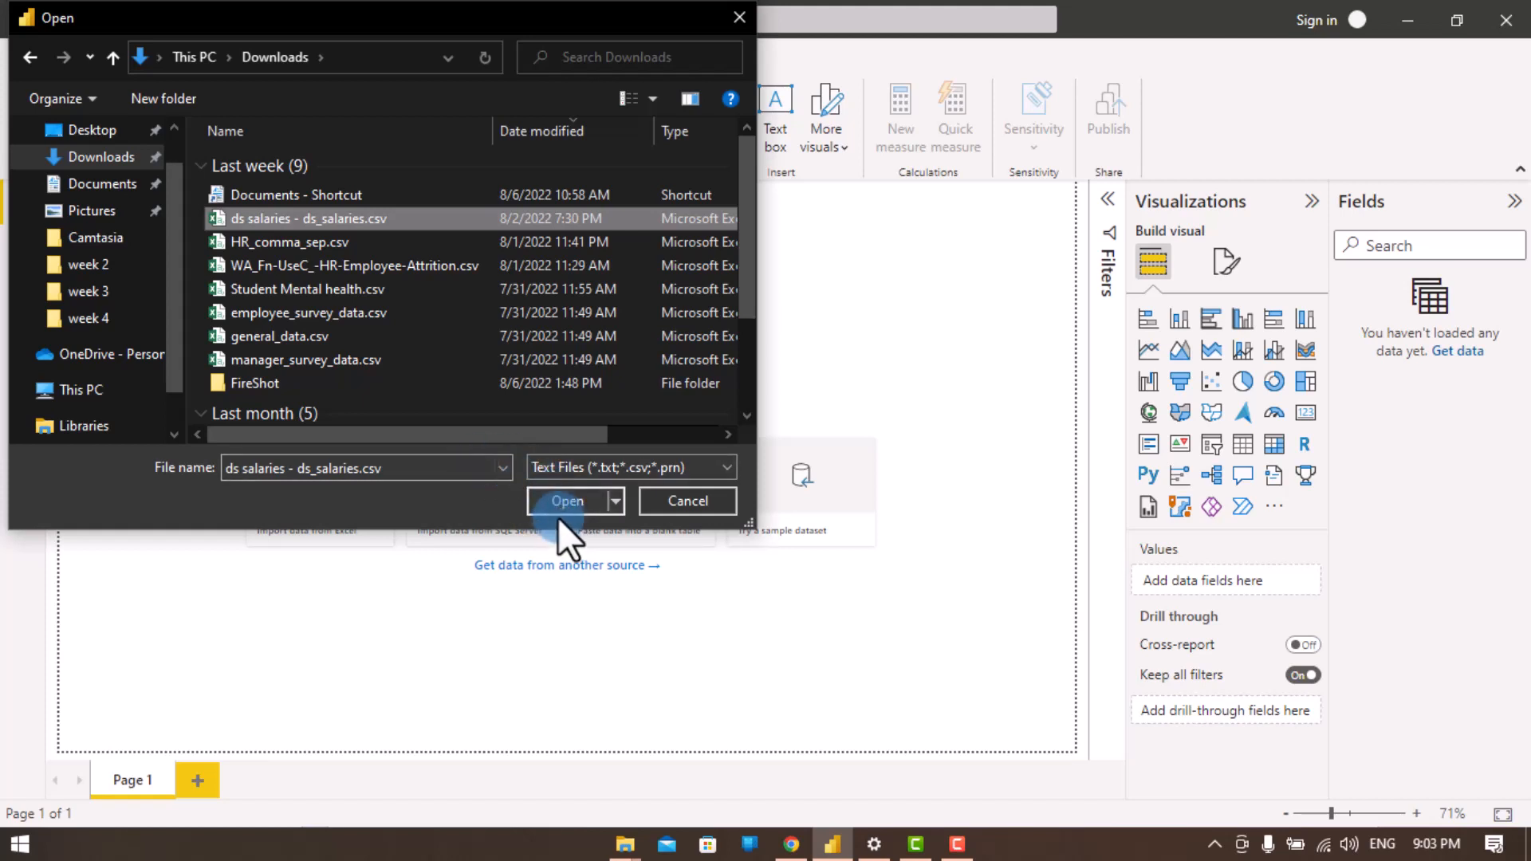
pyautogui.click(271, 215)
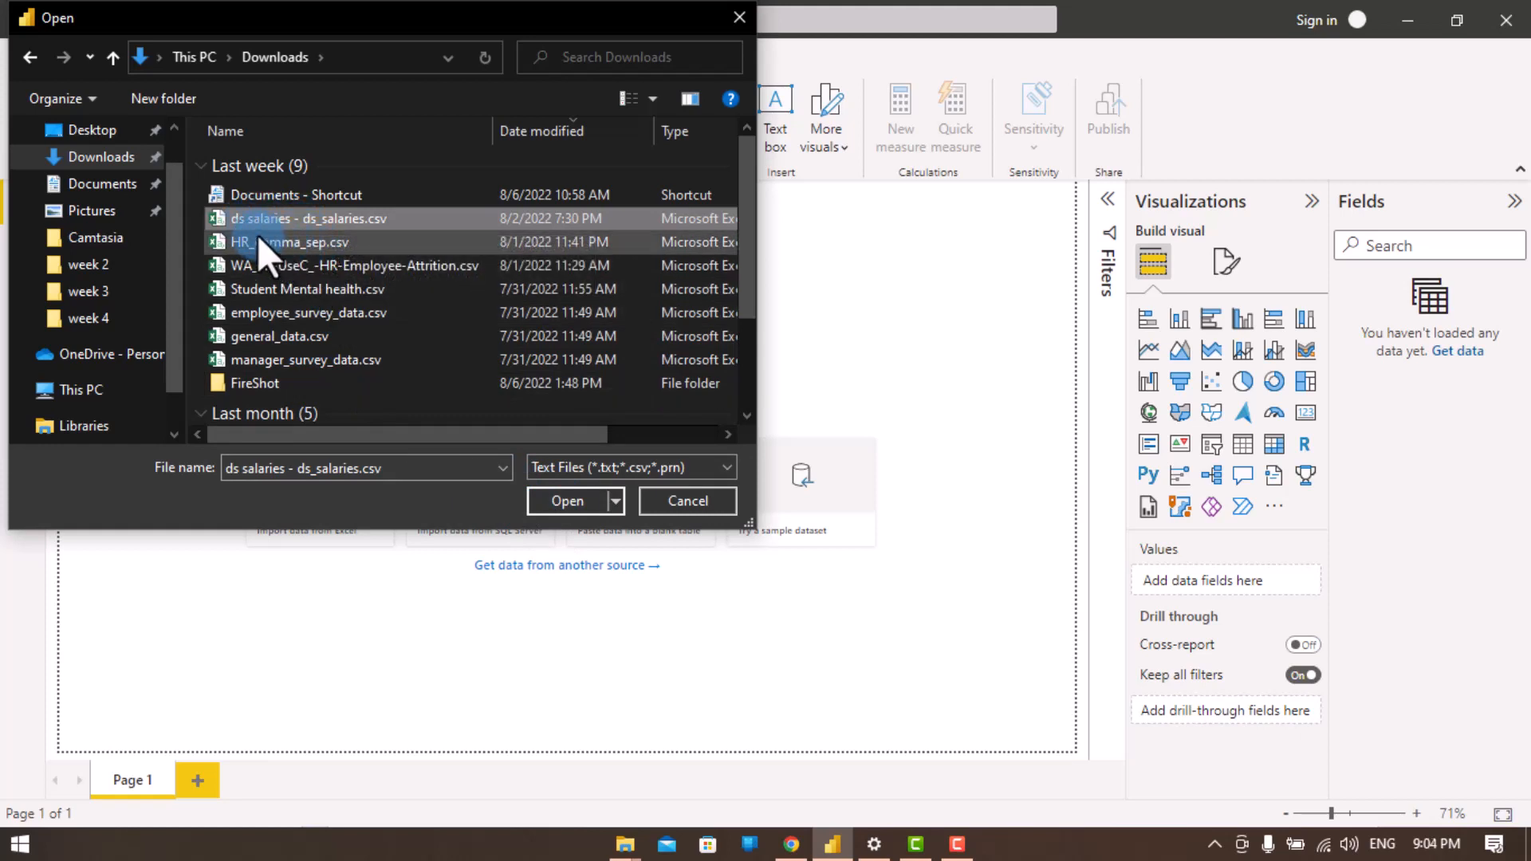
pyautogui.click(263, 210)
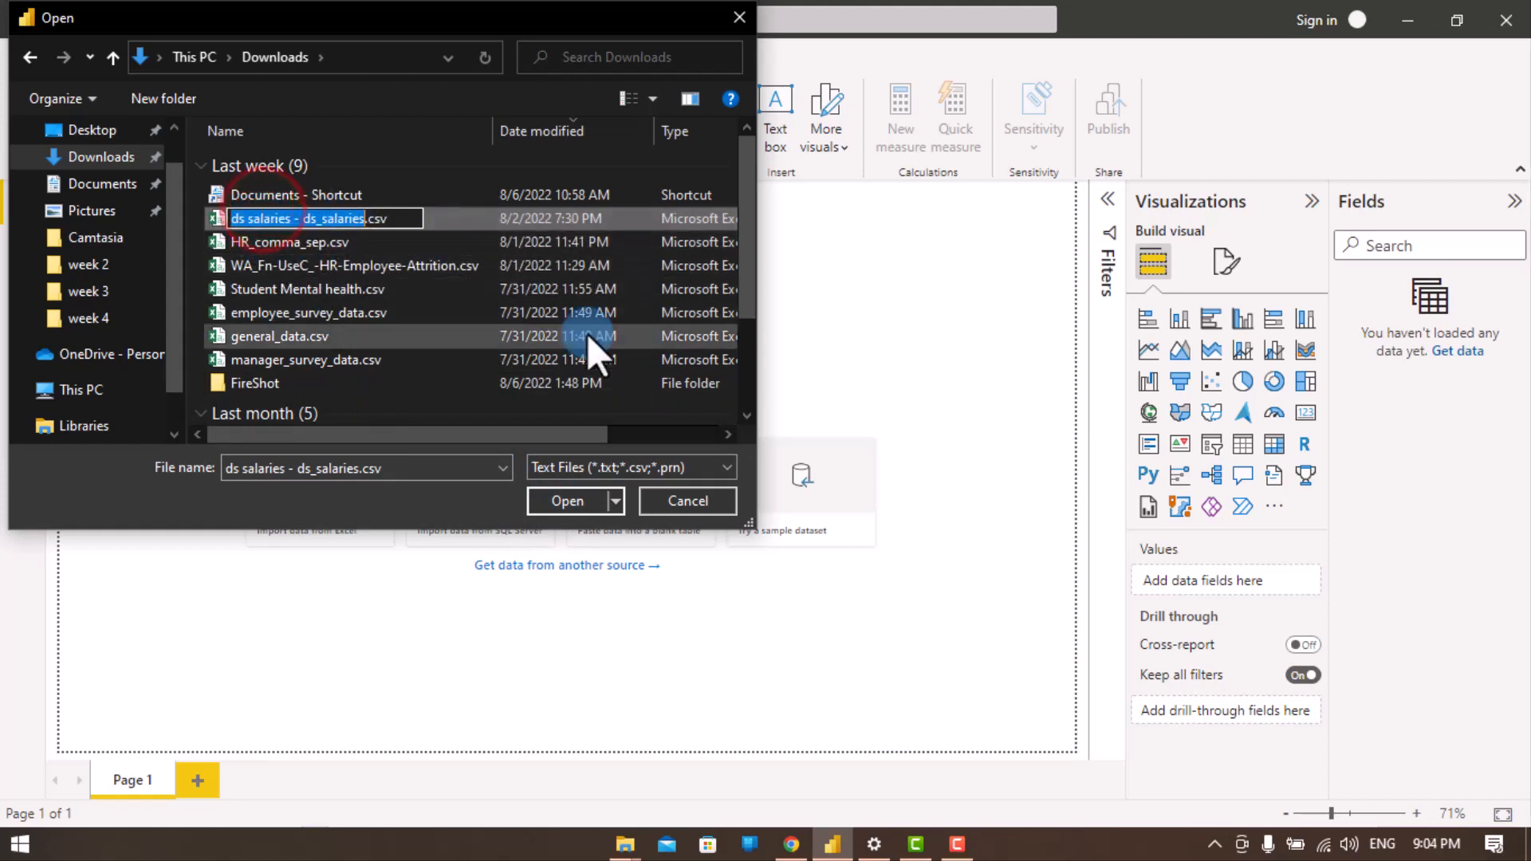
pyautogui.click(564, 484)
pyautogui.click(563, 504)
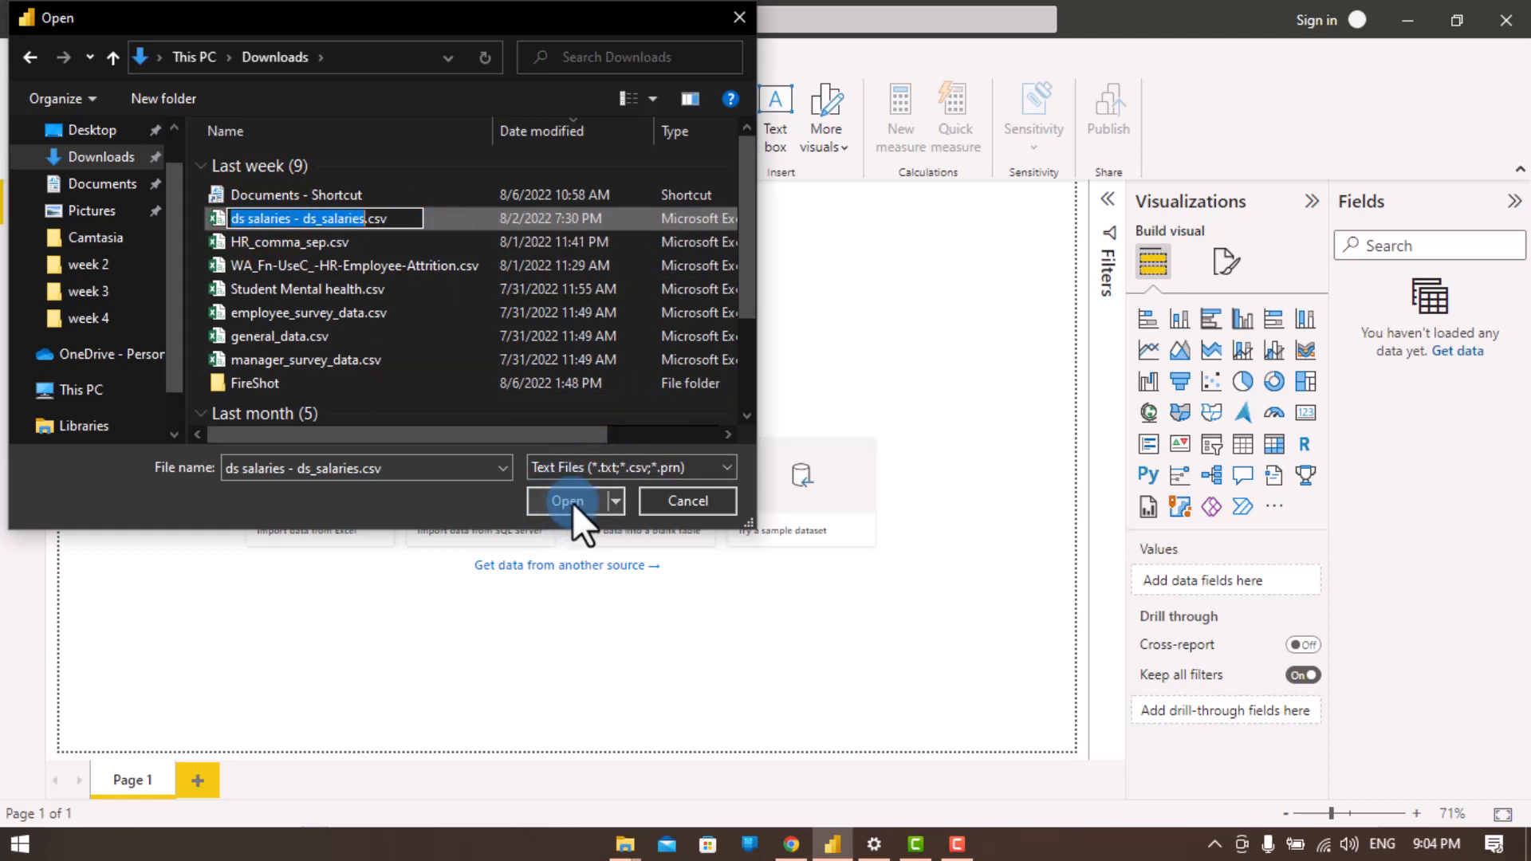
pyautogui.click(572, 501)
pyautogui.click(573, 498)
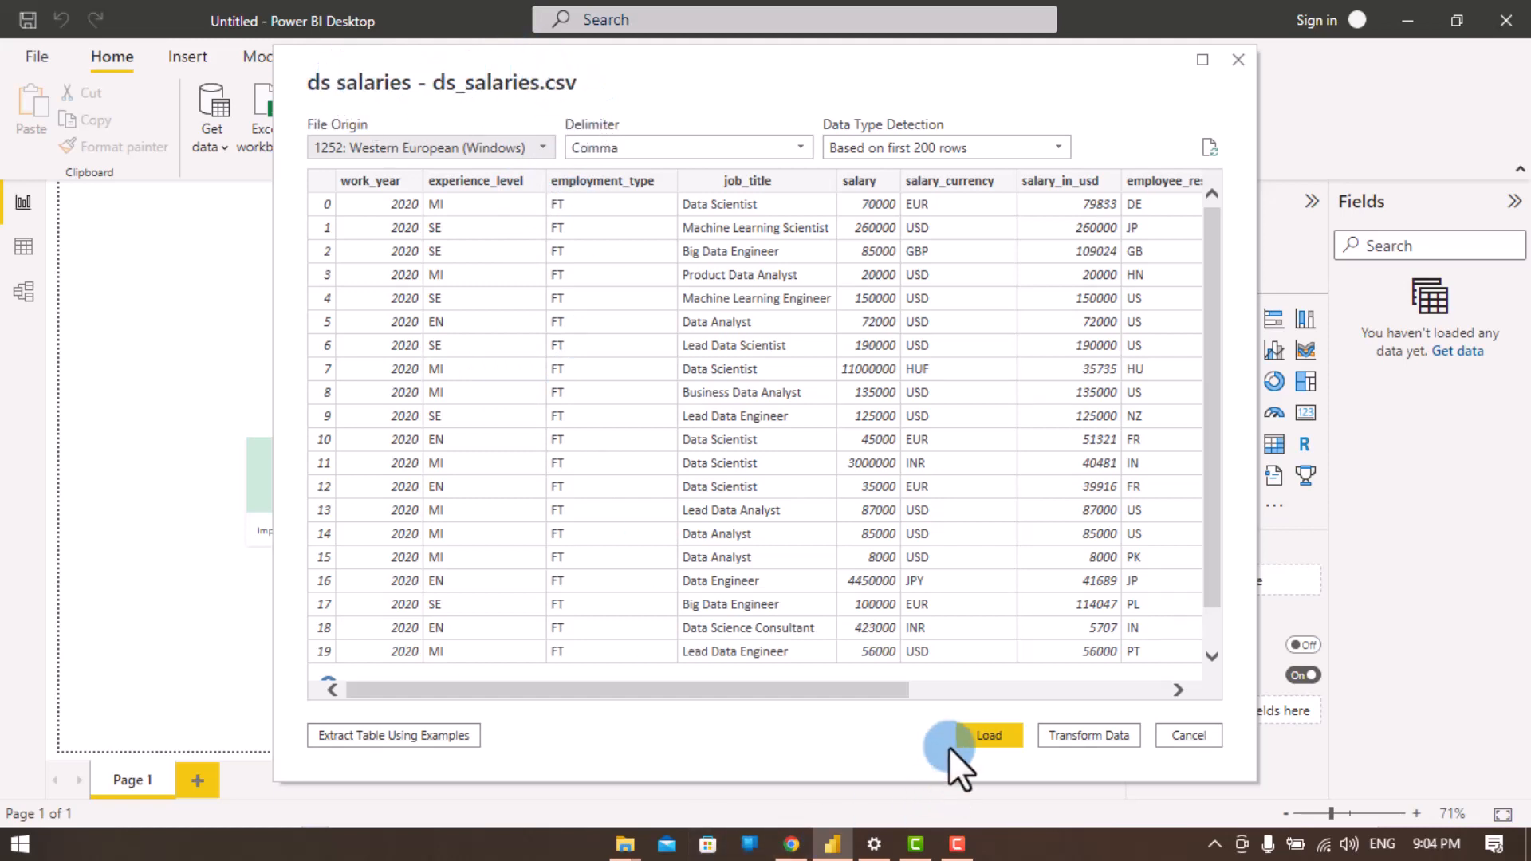
# Step: Bring the ds_salaries data into the report through Power Query Editor, and view the fields of the loaded table
pyautogui.click(1065, 735)
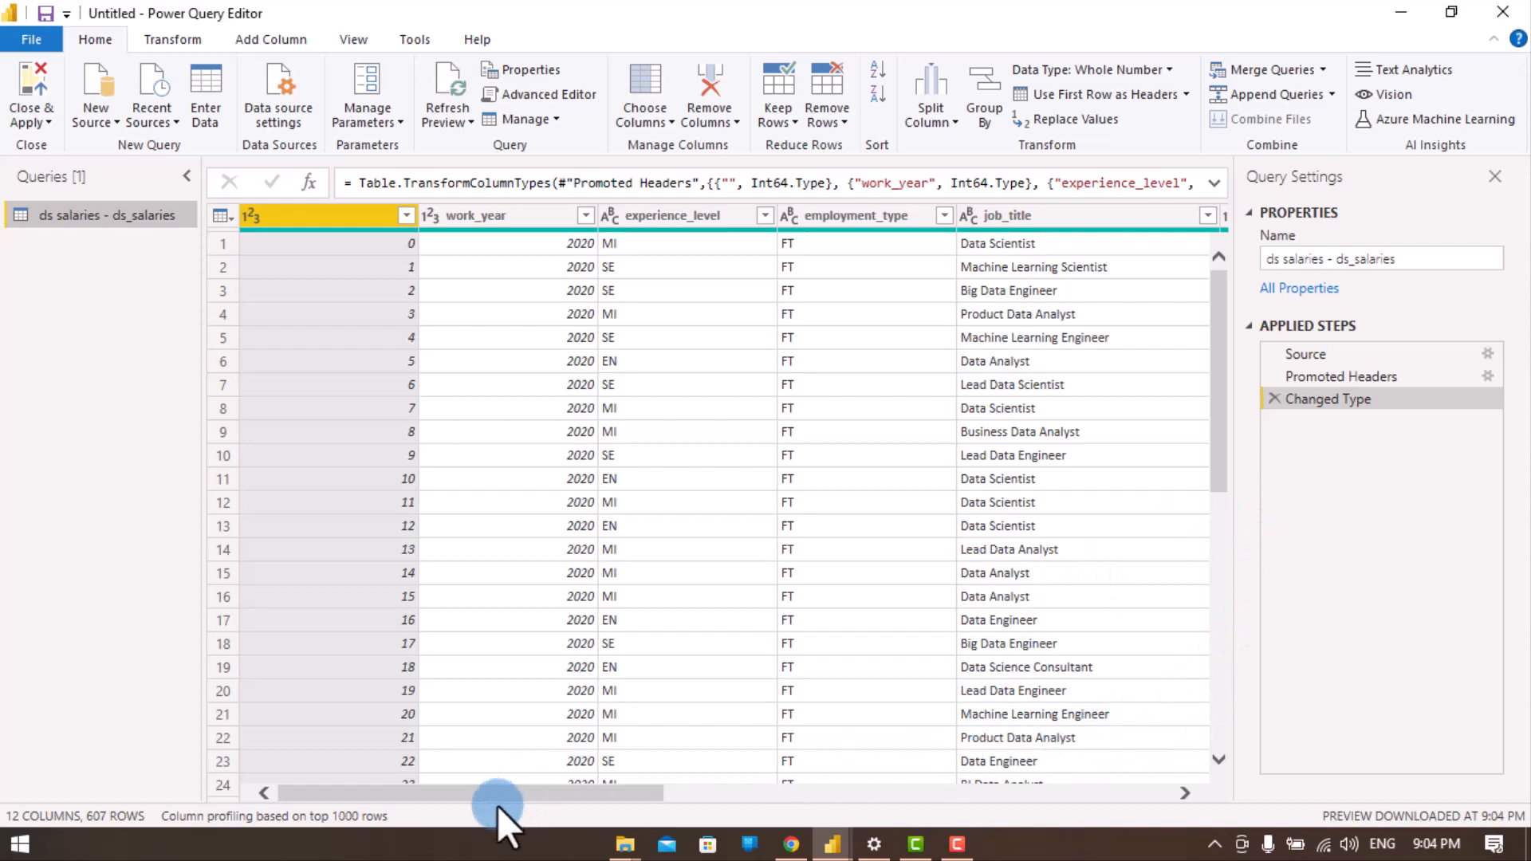
pyautogui.click(571, 779)
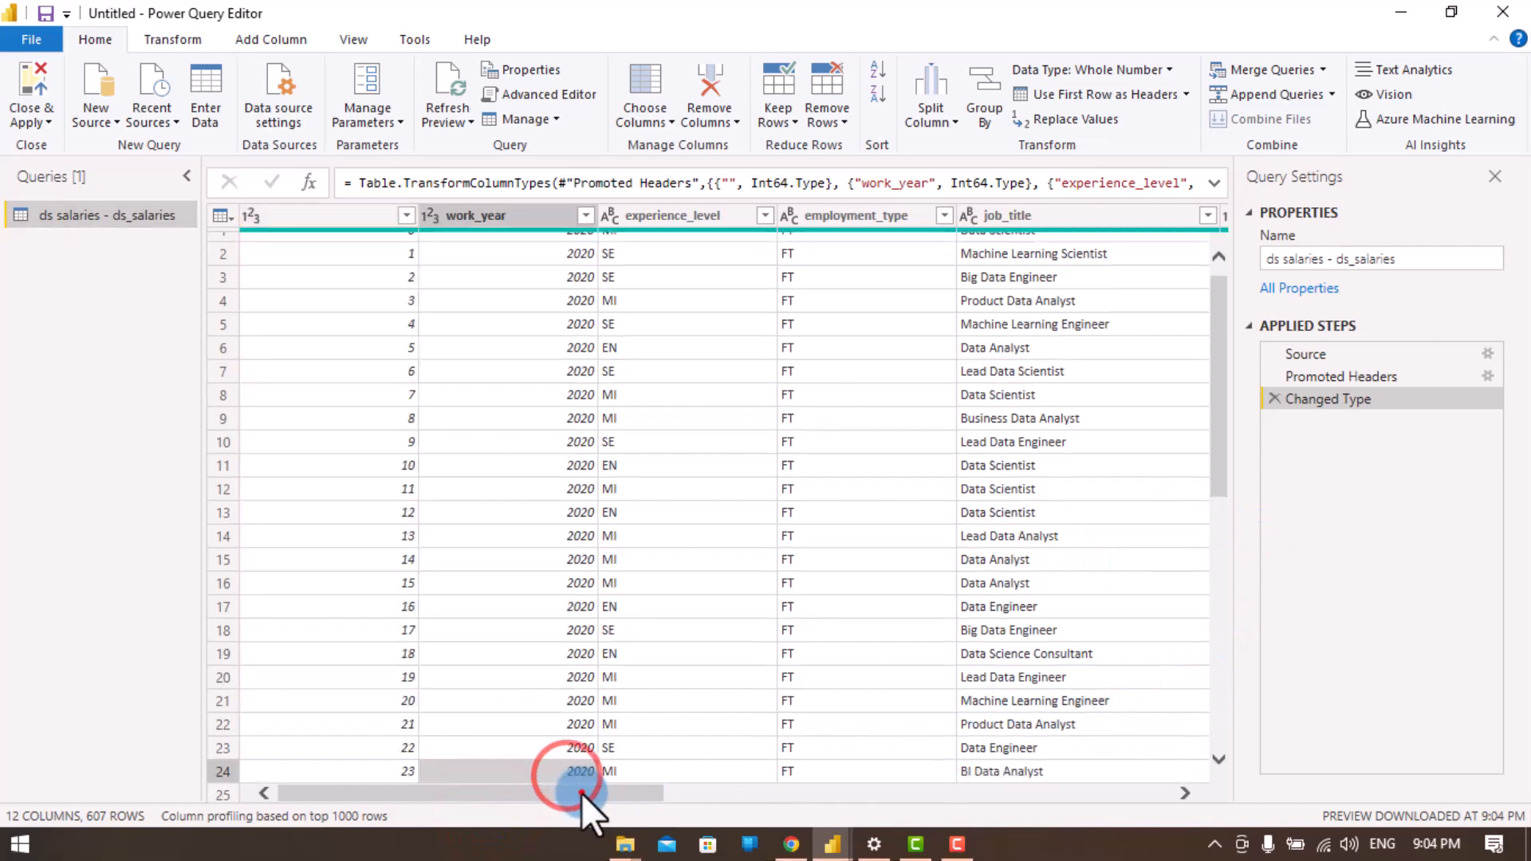
pyautogui.moveTo(582, 793); pyautogui.dragTo(148, 705)
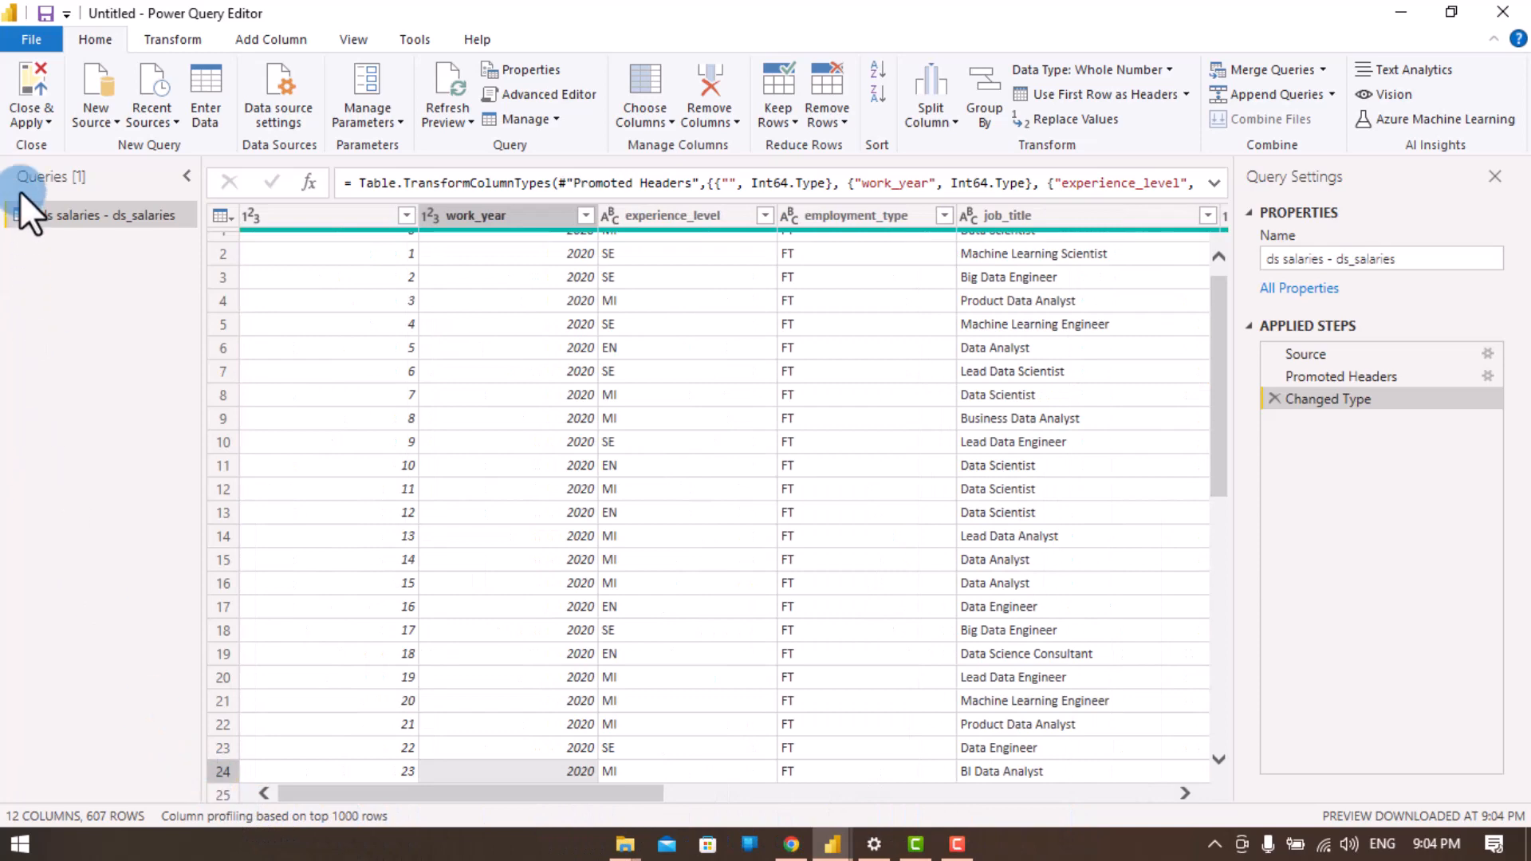
pyautogui.click(27, 78)
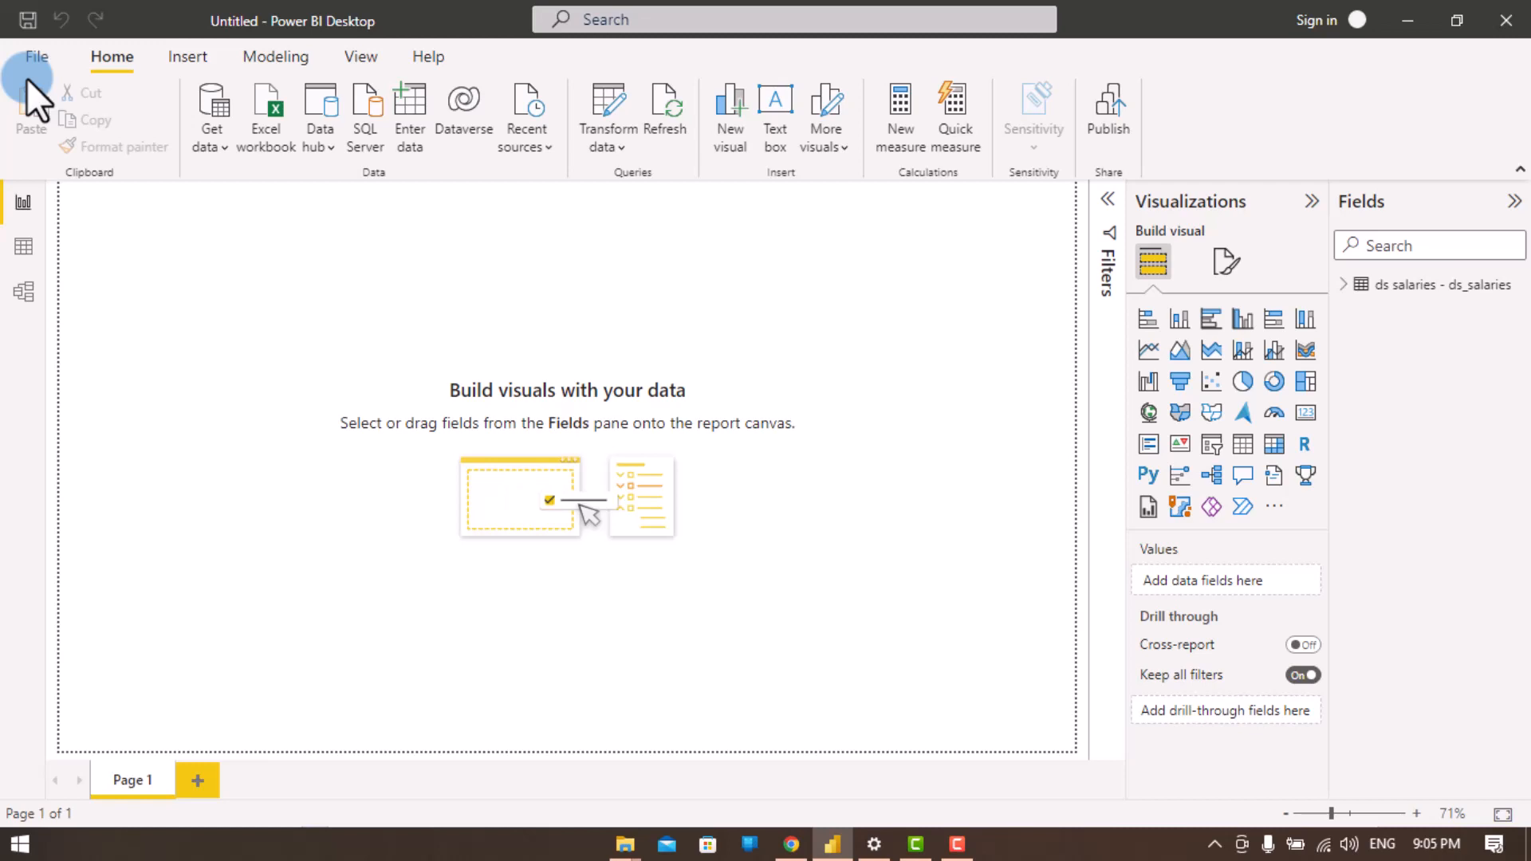
pyautogui.click(1346, 287)
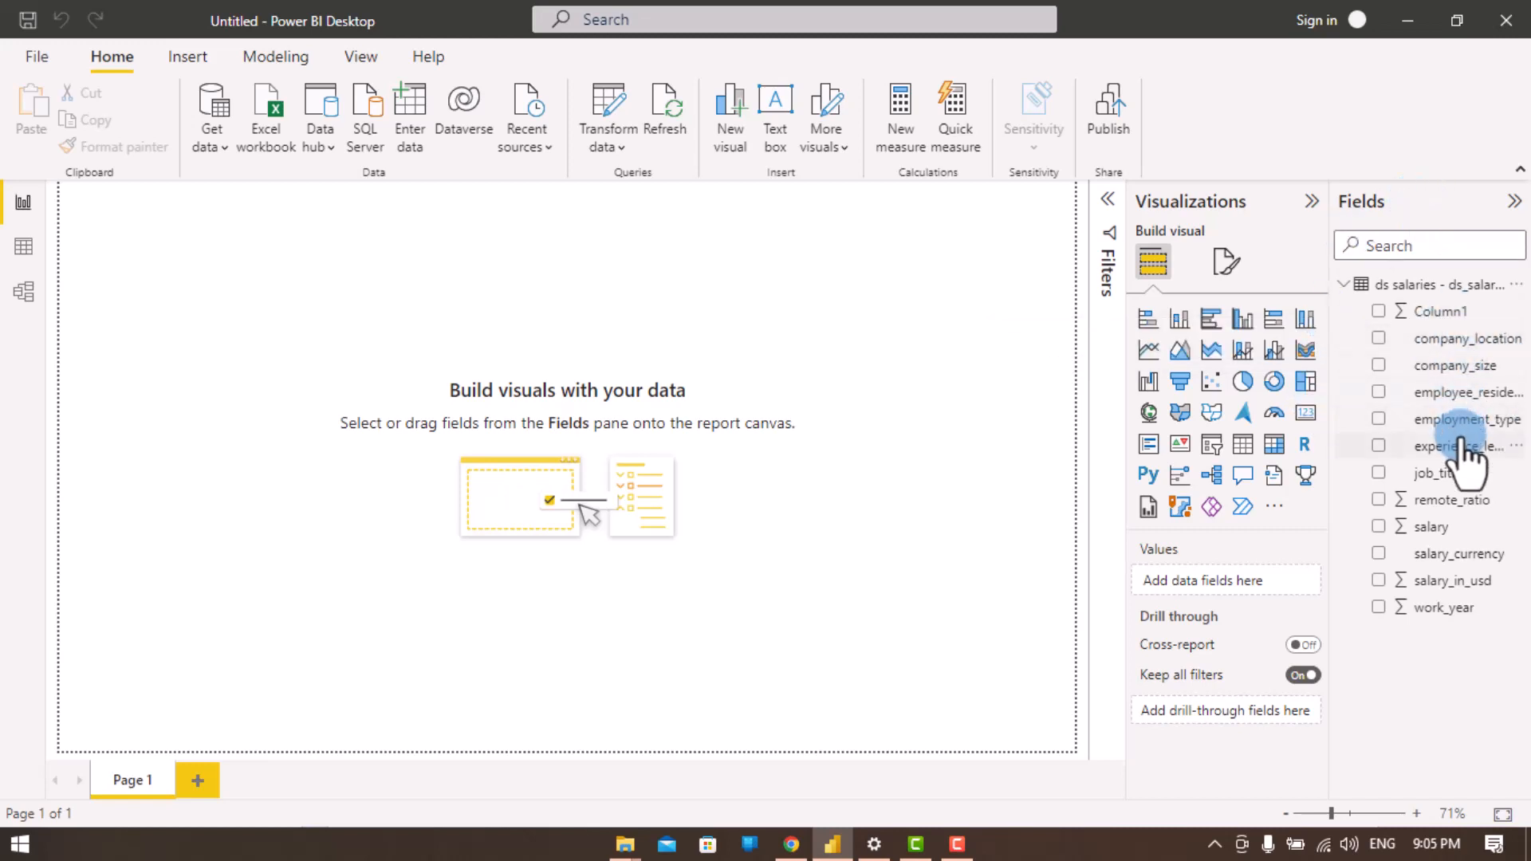
pyautogui.click(1344, 285)
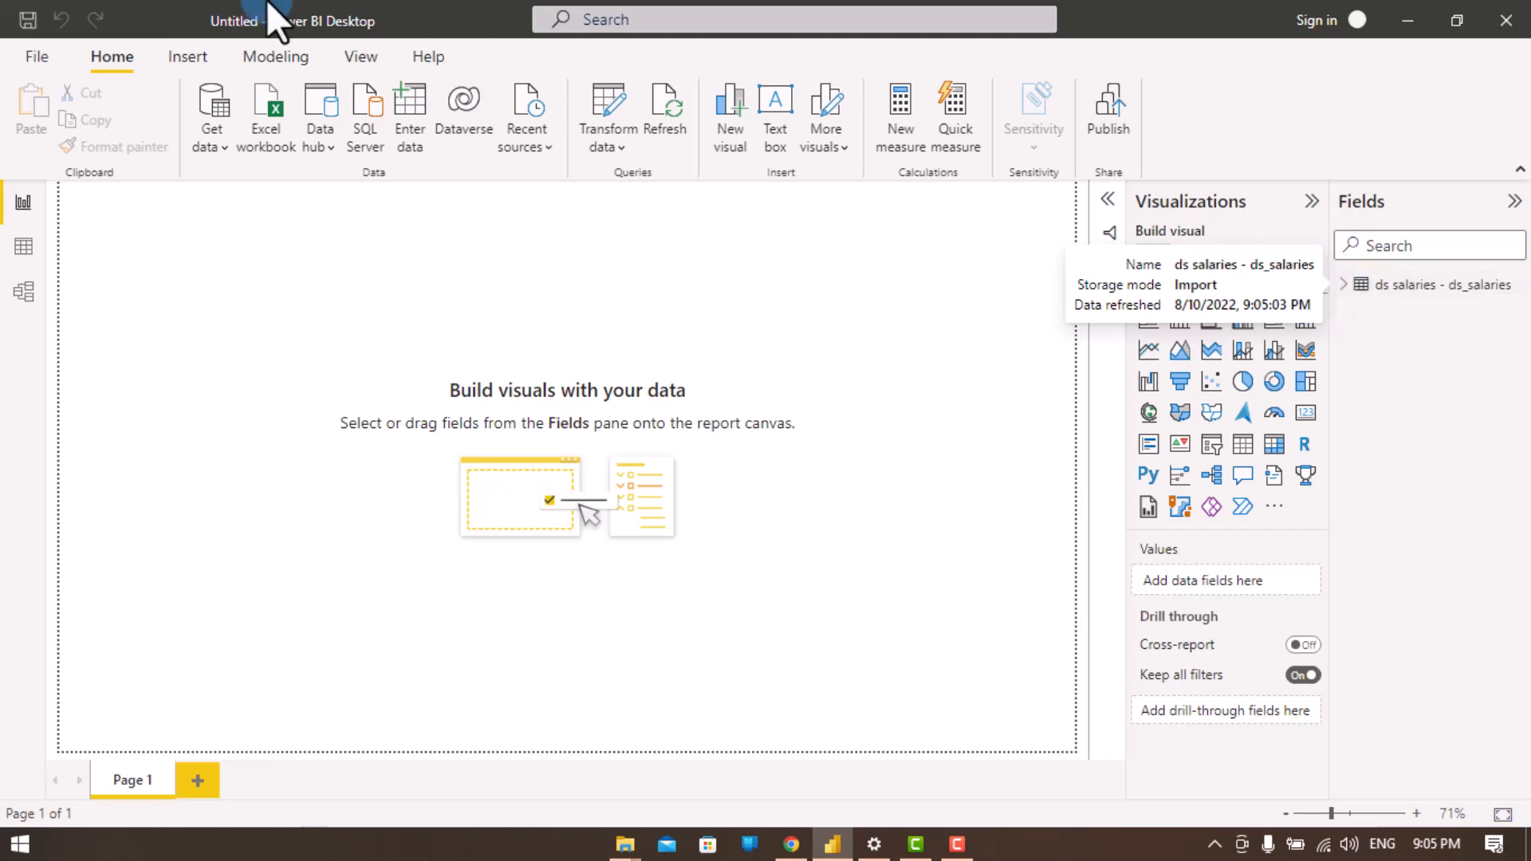
# Step: Connect to the Excel workbook Shop Record.xlsx in the class folder on the Desktop as a second data source
pyautogui.click(276, 118)
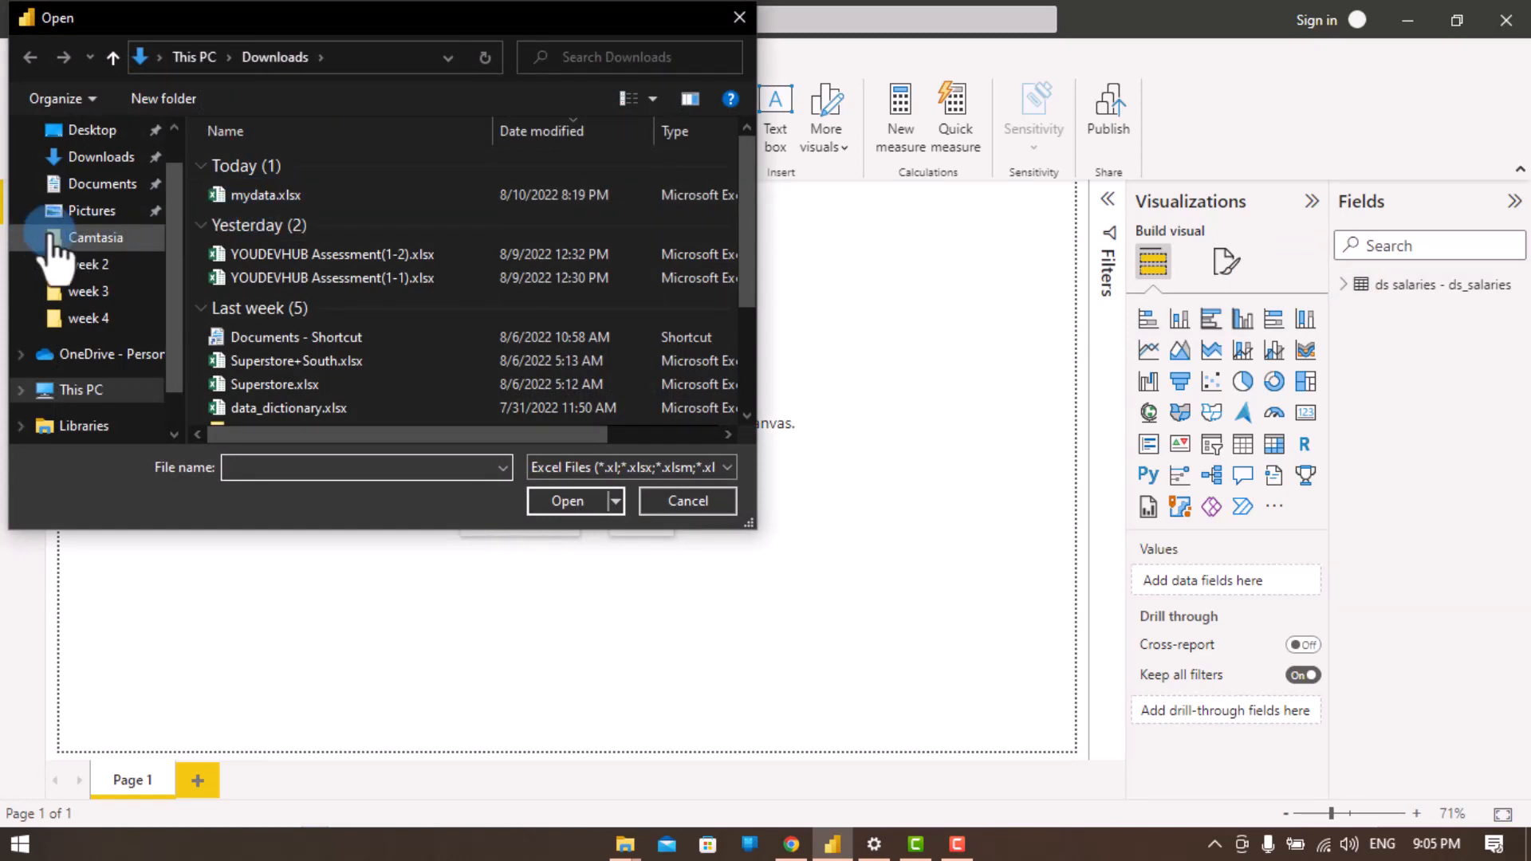
pyautogui.click(97, 129)
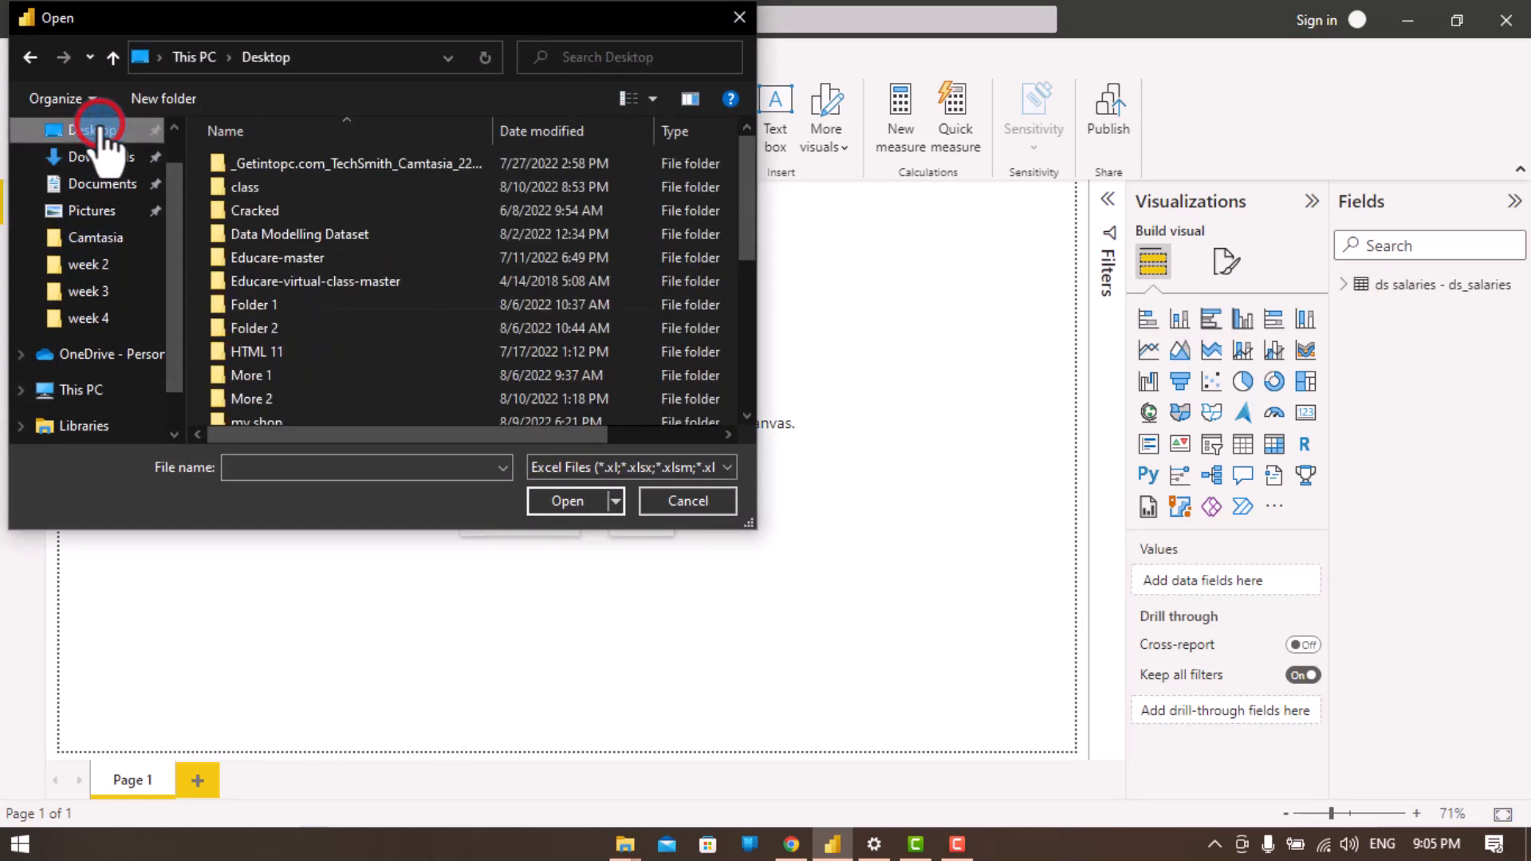
pyautogui.click(252, 195)
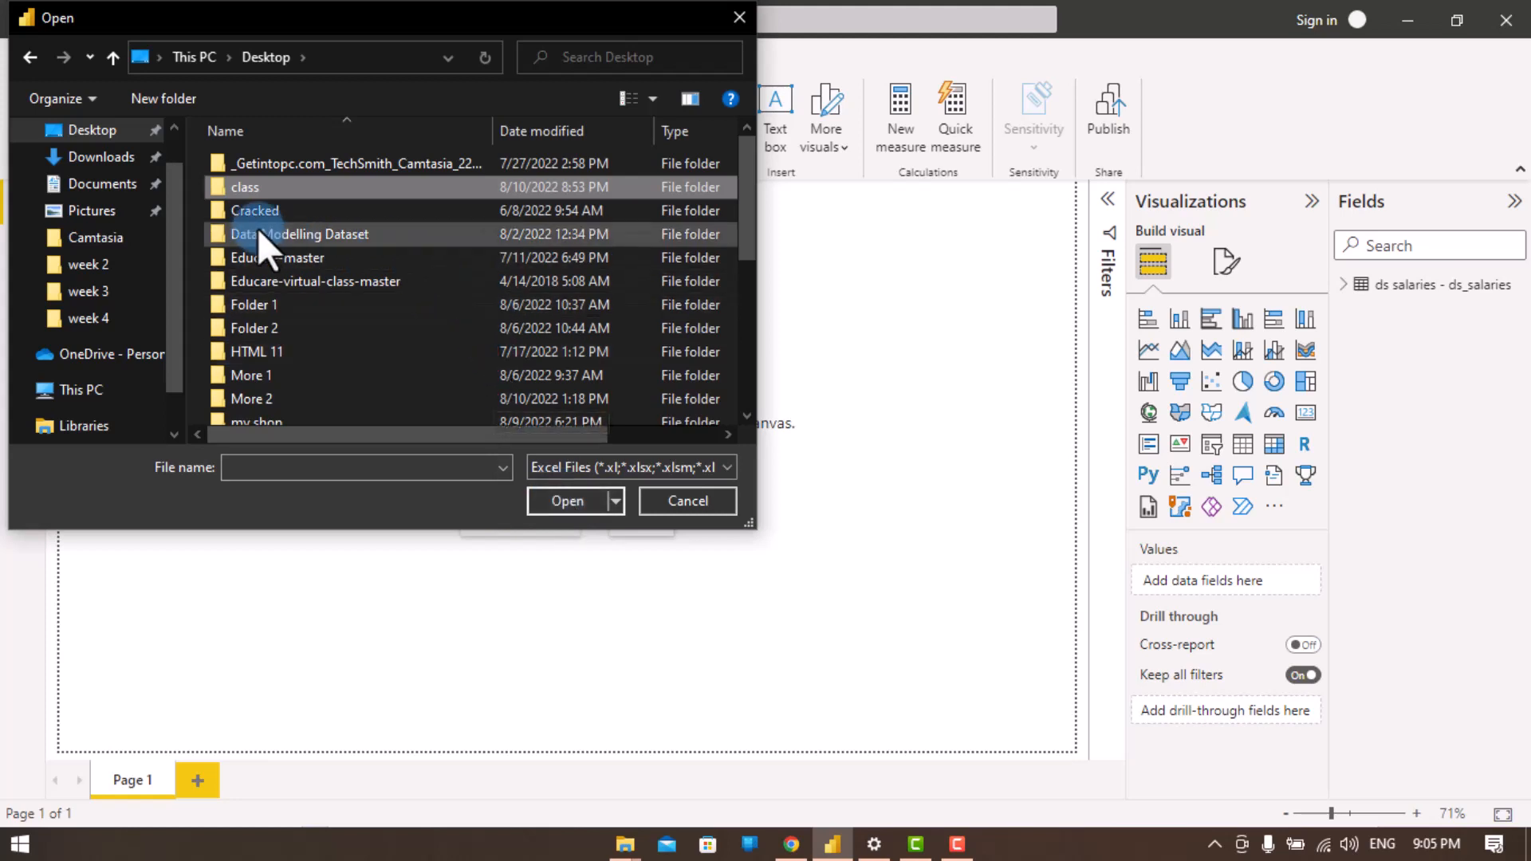
pyautogui.doubleClick(285, 185)
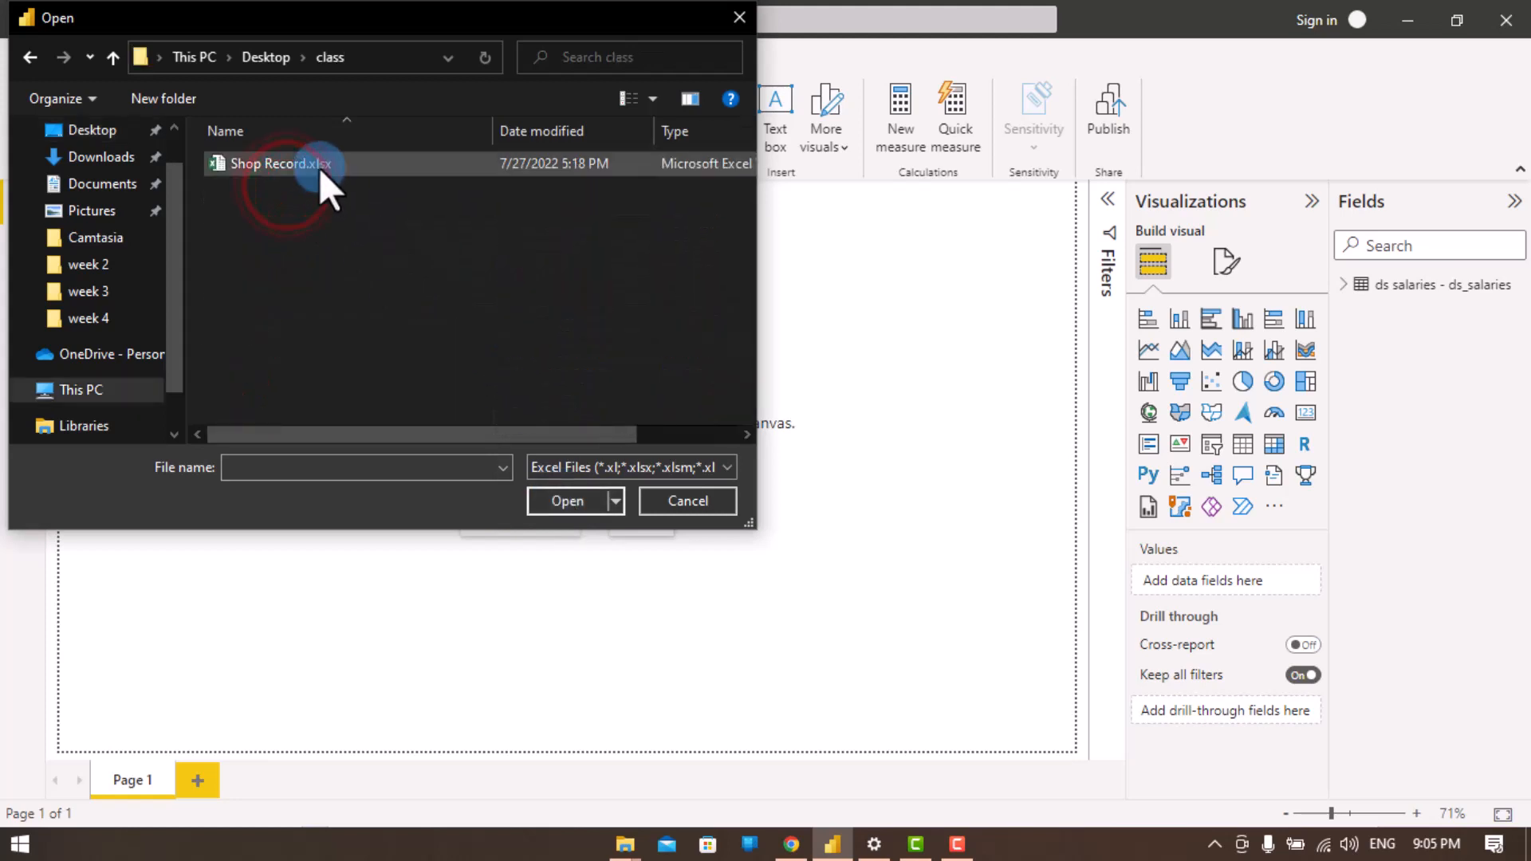
pyautogui.click(319, 167)
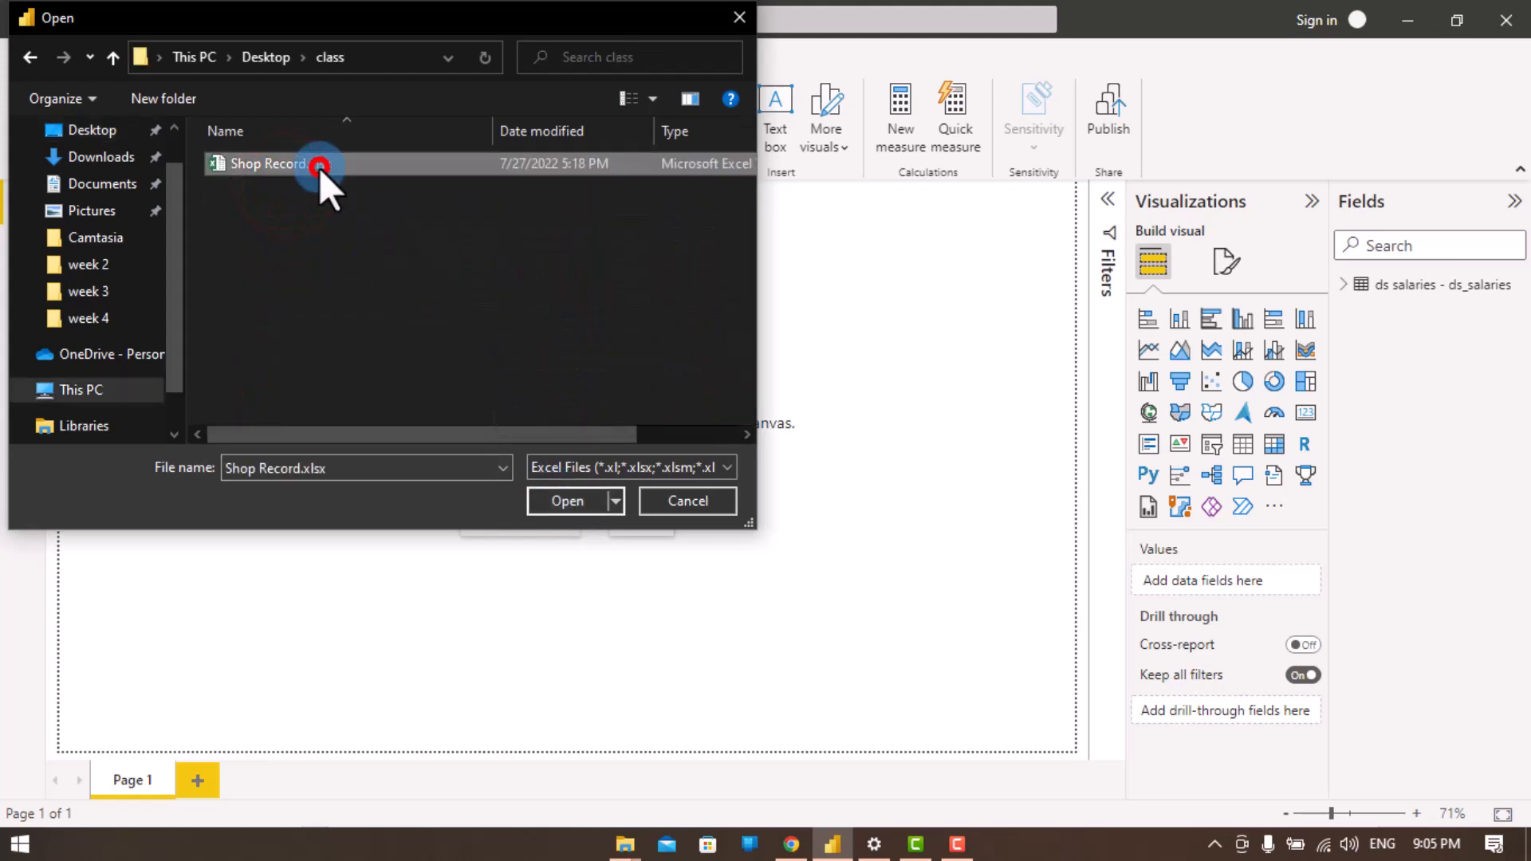
pyautogui.click(567, 501)
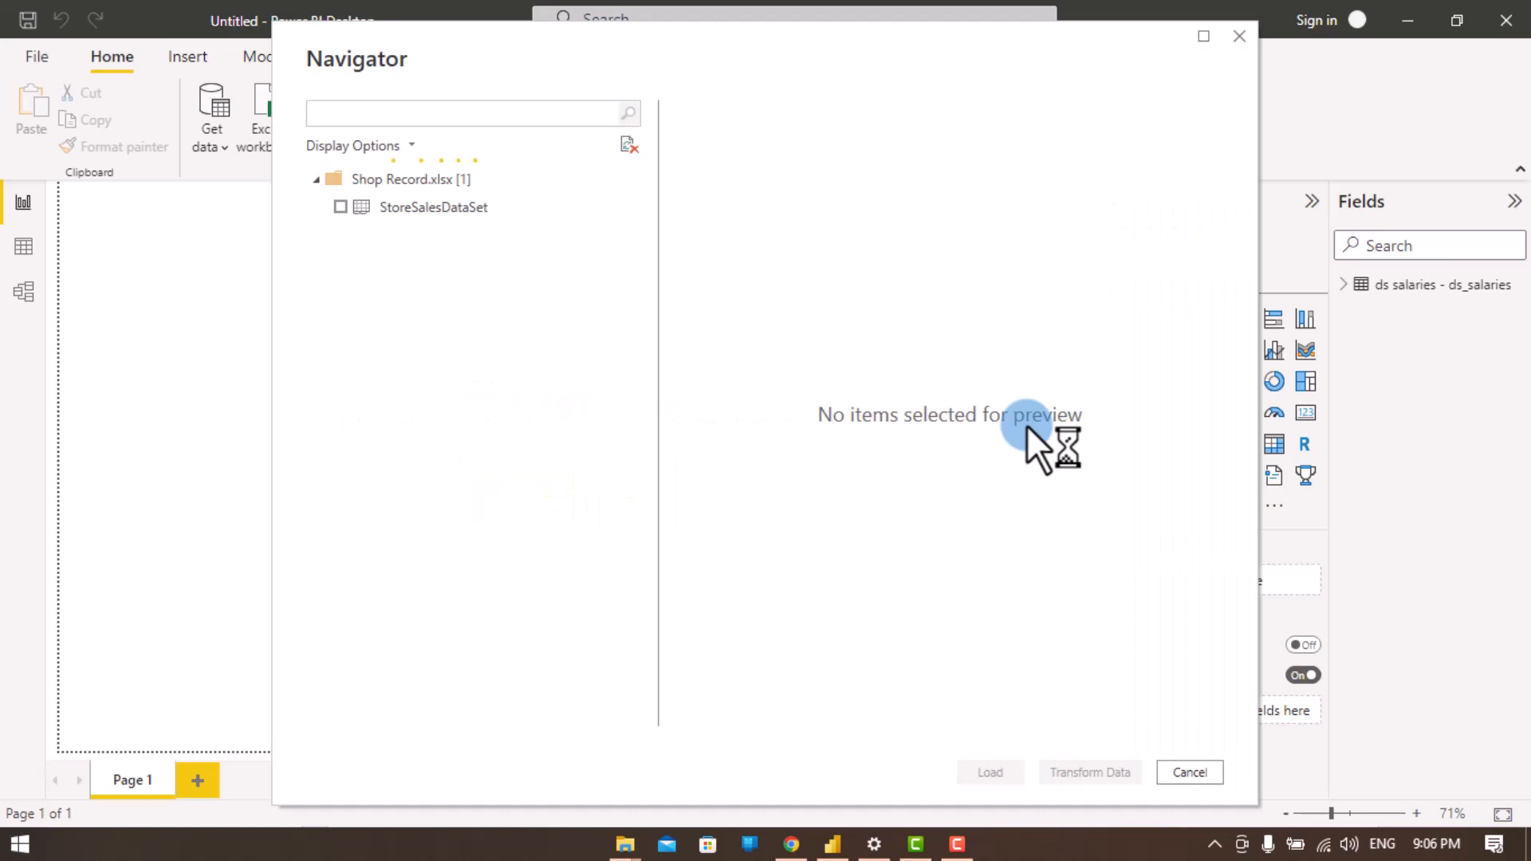
# Step: Select the StoreSalesDataSet table and load it directly into the report without transforming it
pyautogui.click(340, 206)
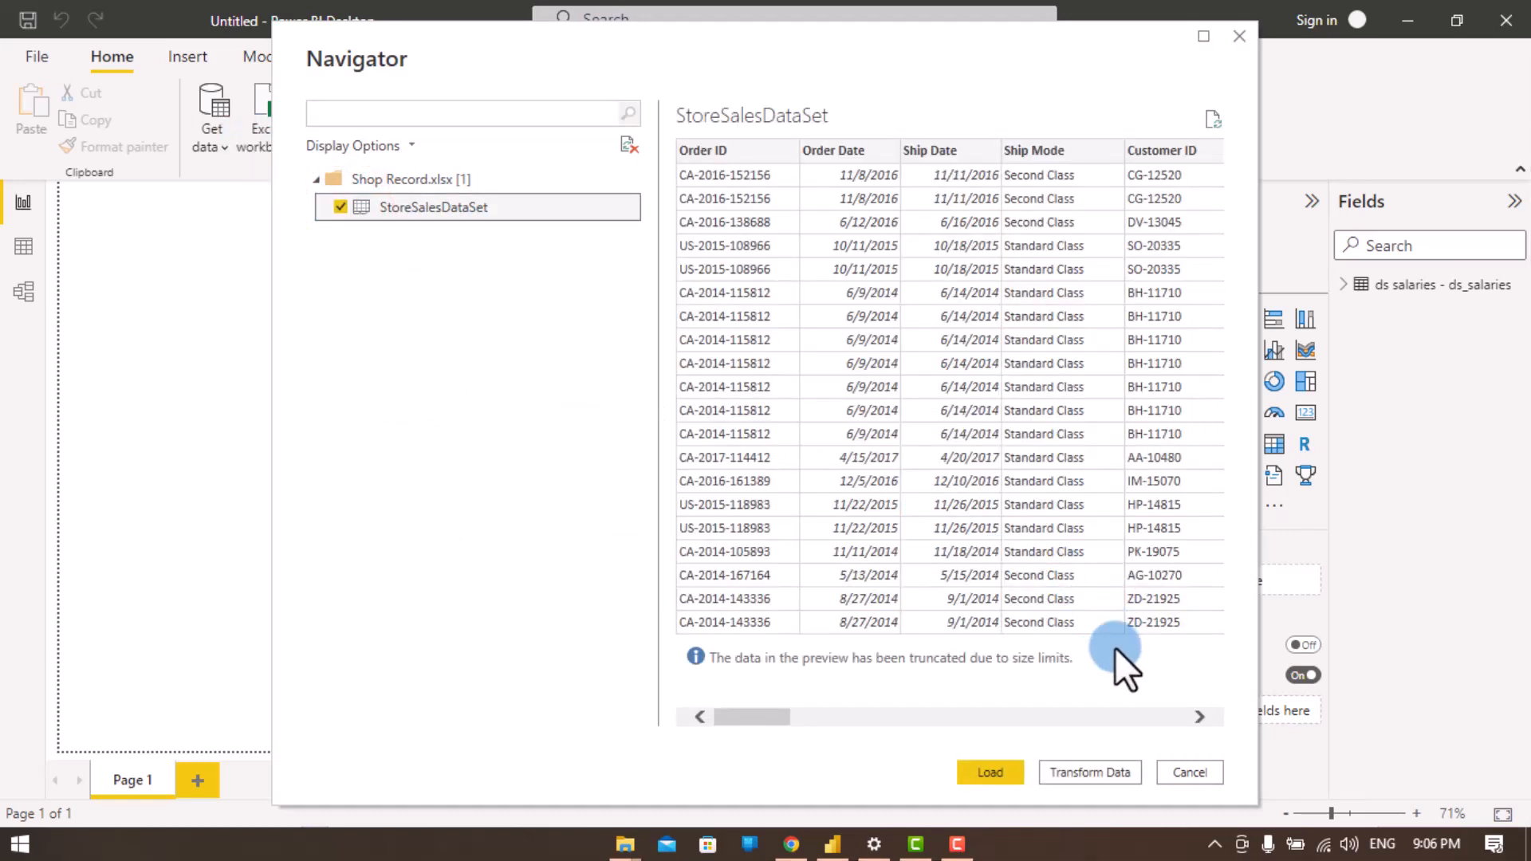
pyautogui.click(1073, 773)
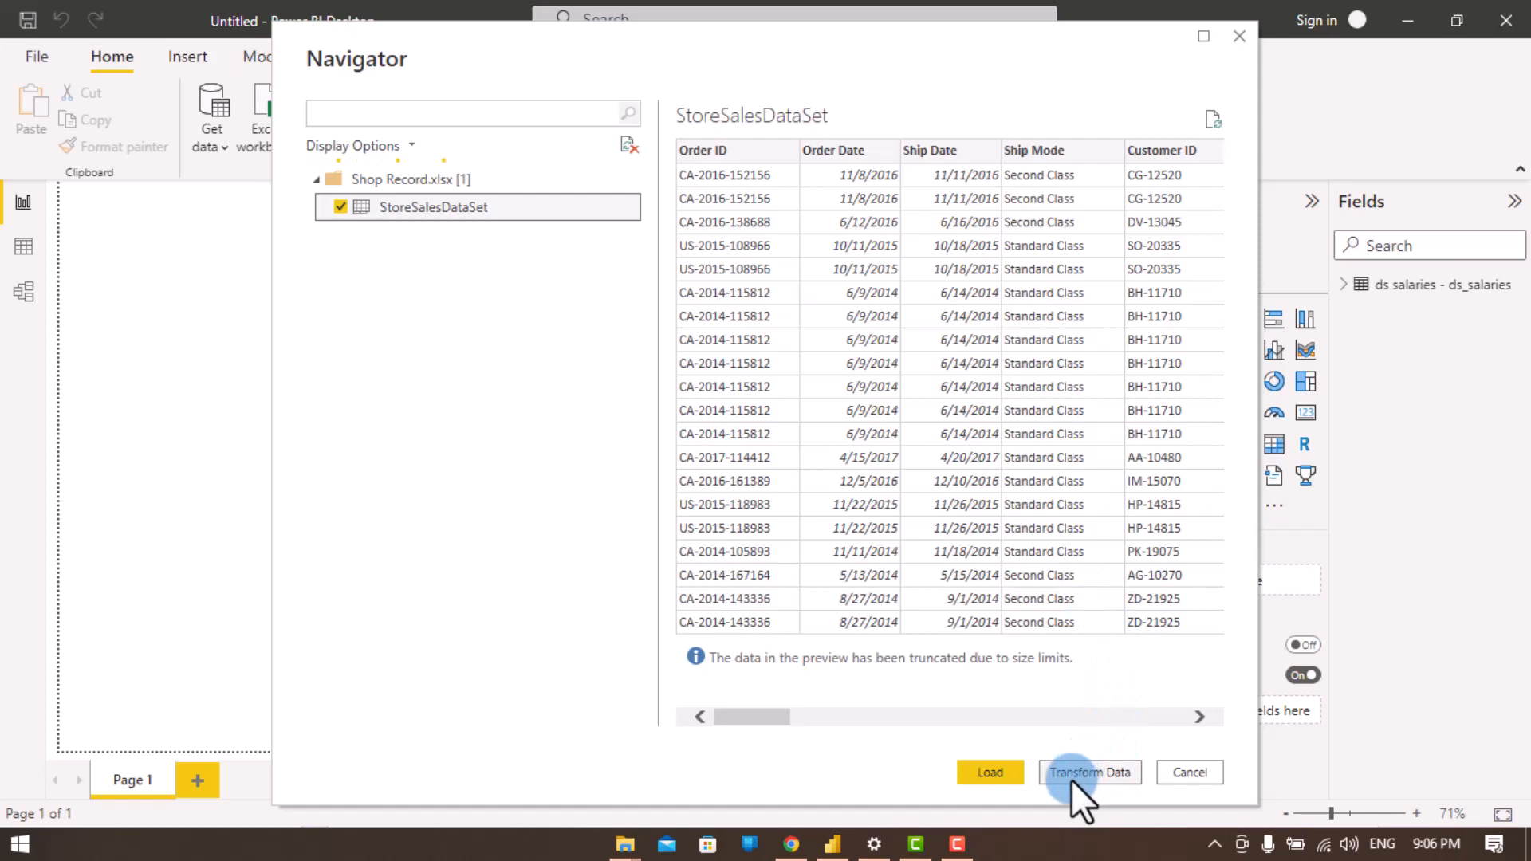
pyautogui.click(991, 772)
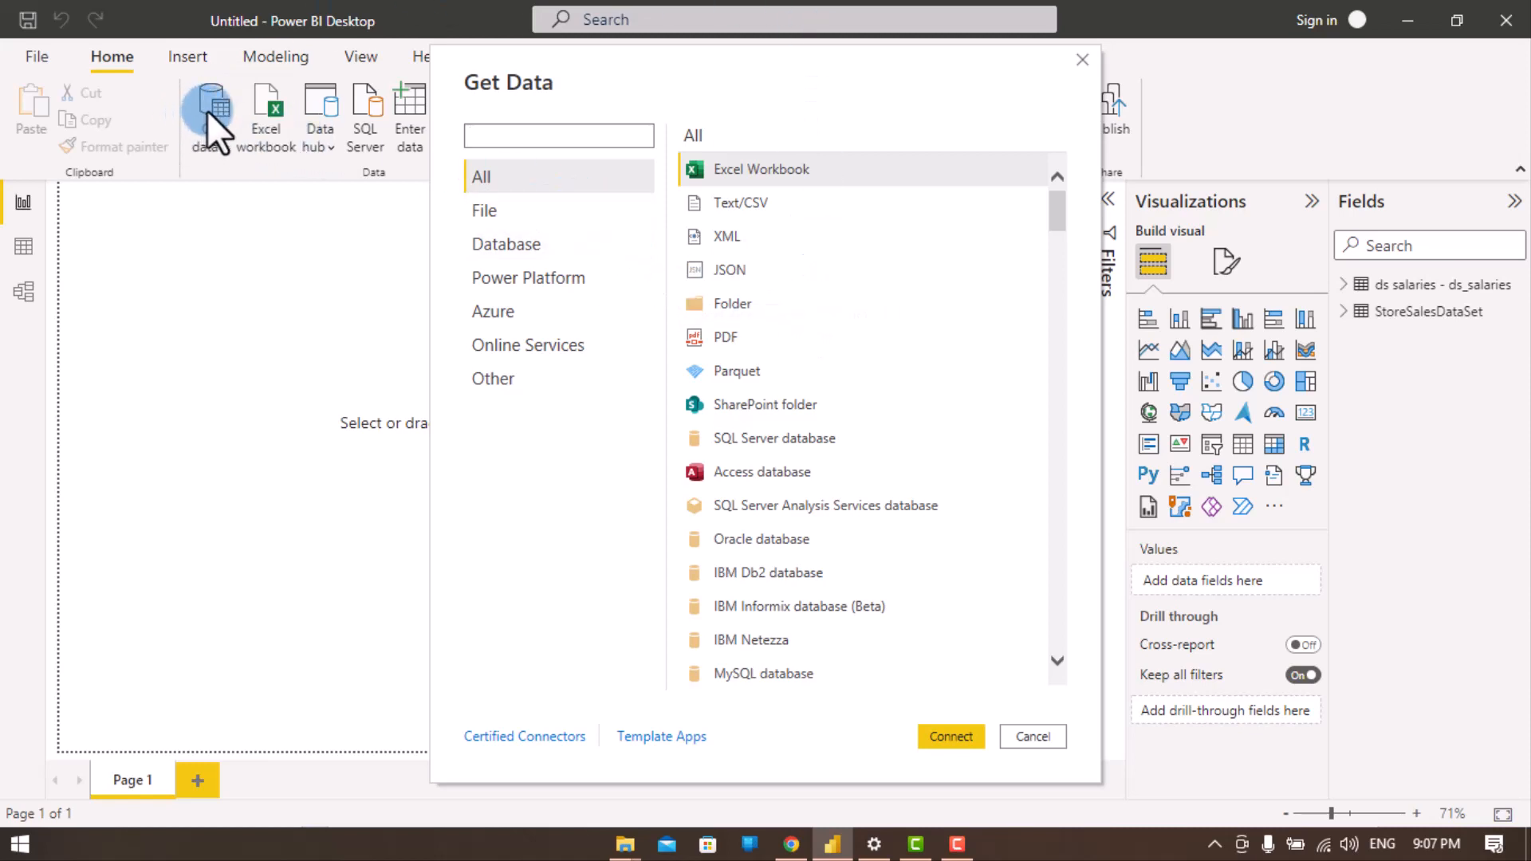
# Step: Start a Folder data import and set its folder path to Folder 1 on the Desktop
pyautogui.click(732, 303)
pyautogui.click(927, 738)
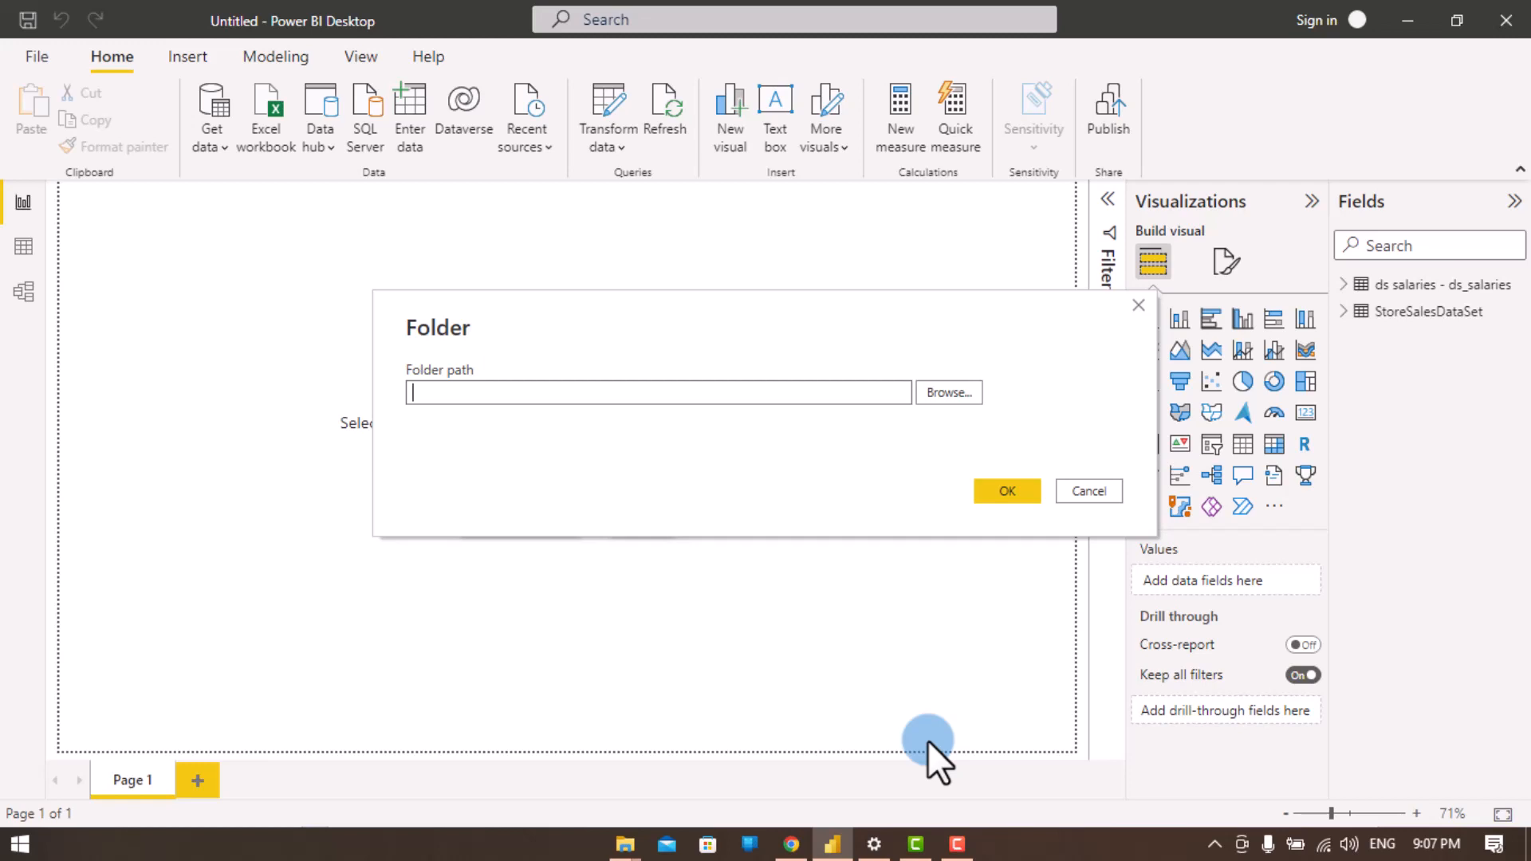
pyautogui.click(936, 394)
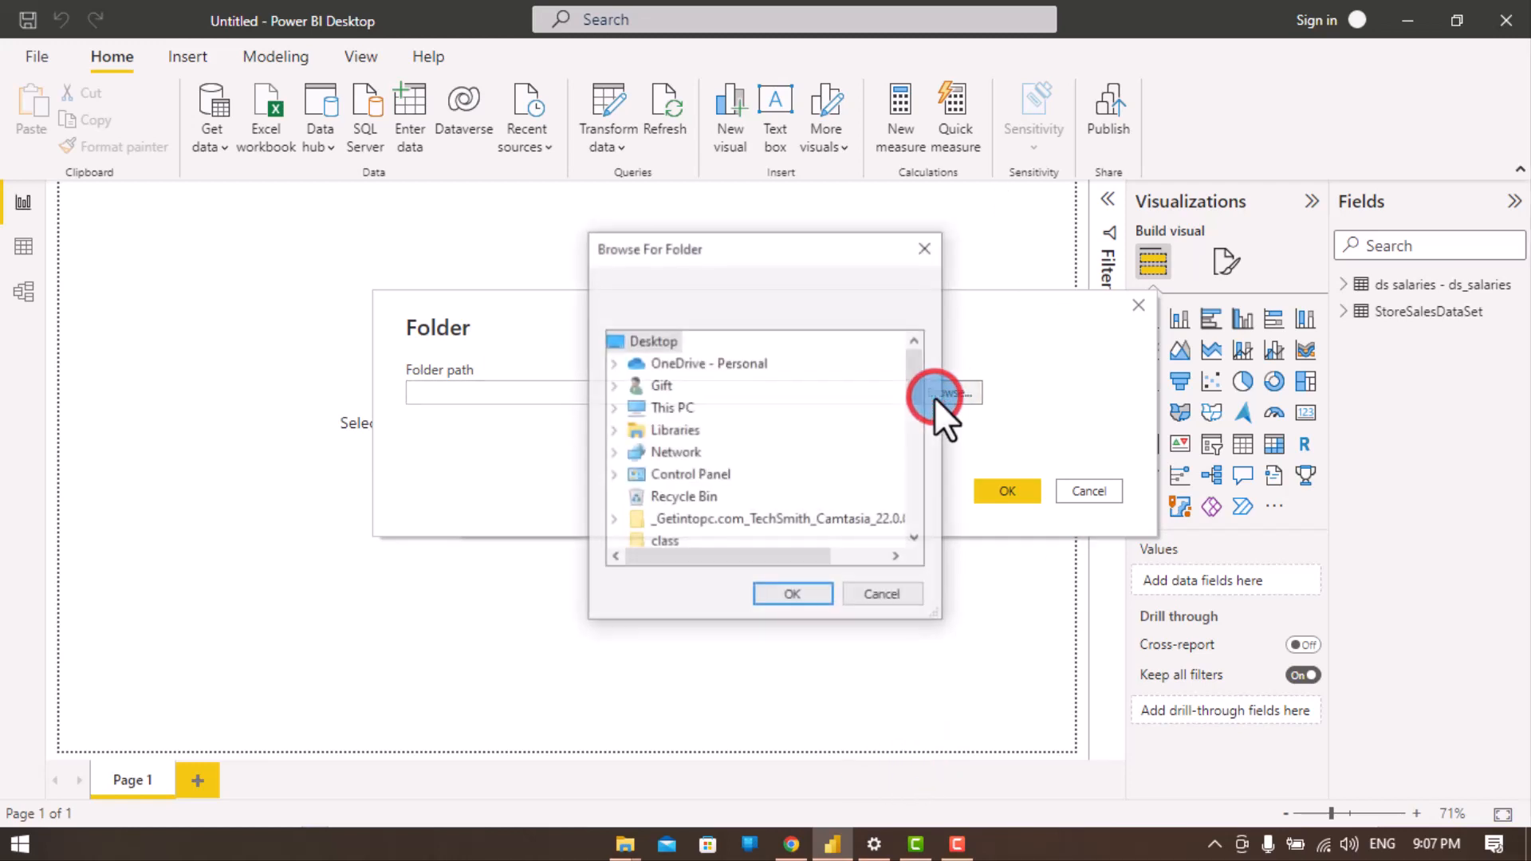
pyautogui.scroll(-4, 872, 404)
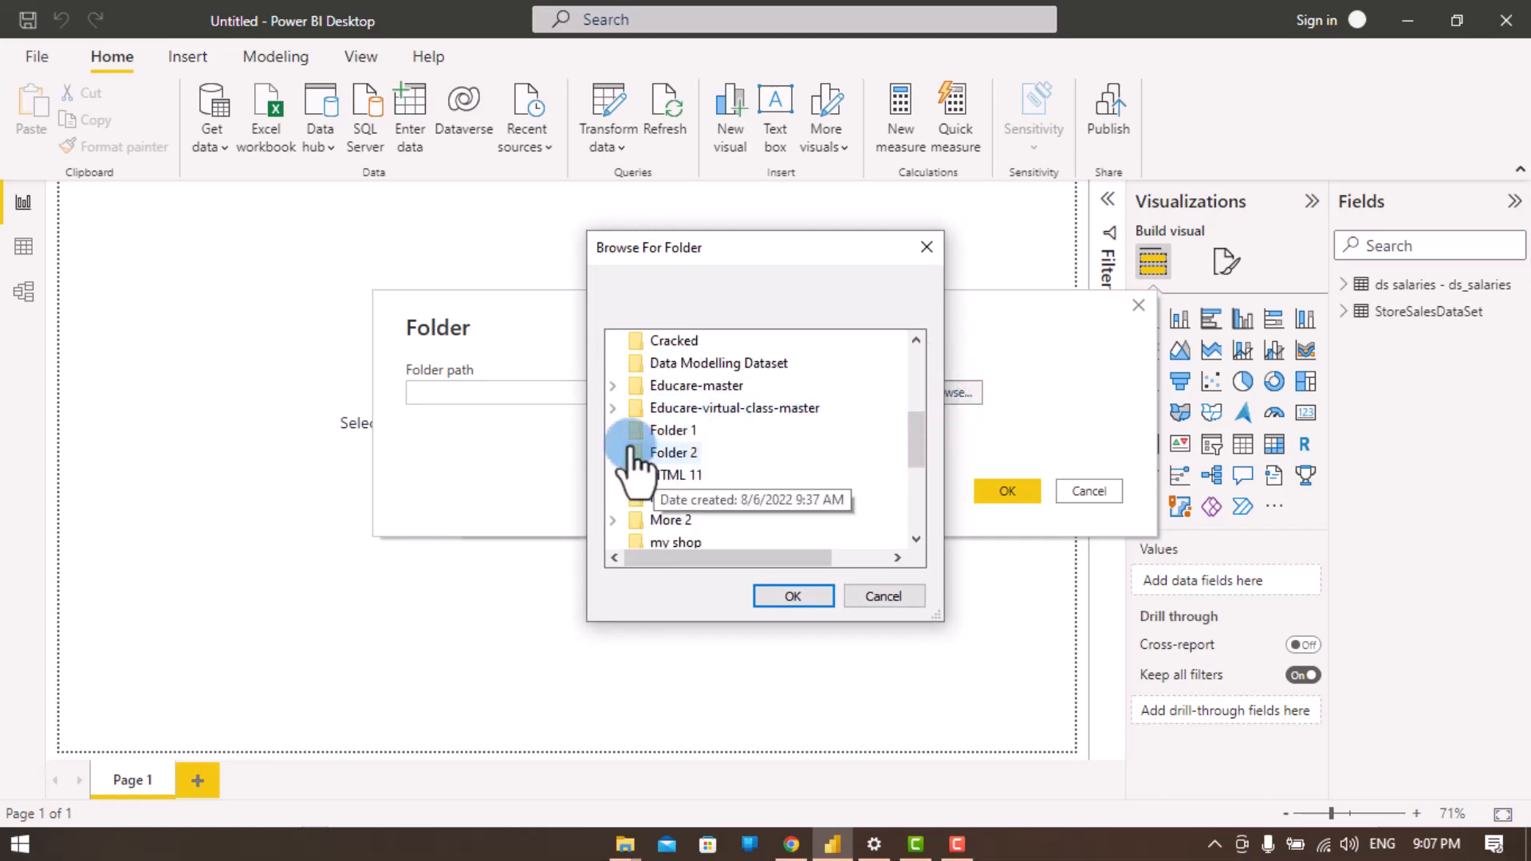
pyautogui.click(683, 433)
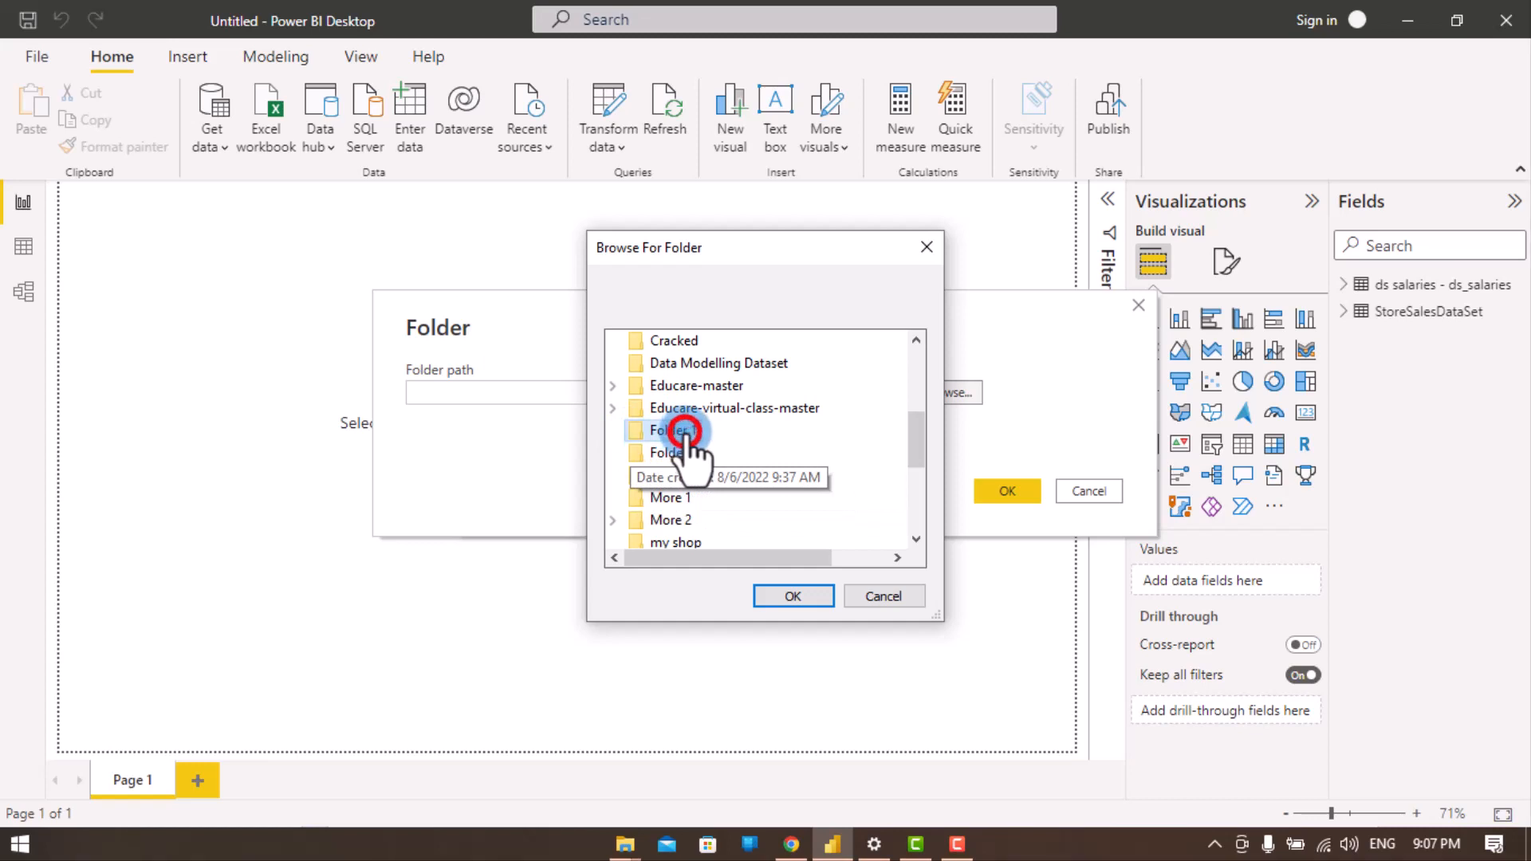
pyautogui.click(738, 582)
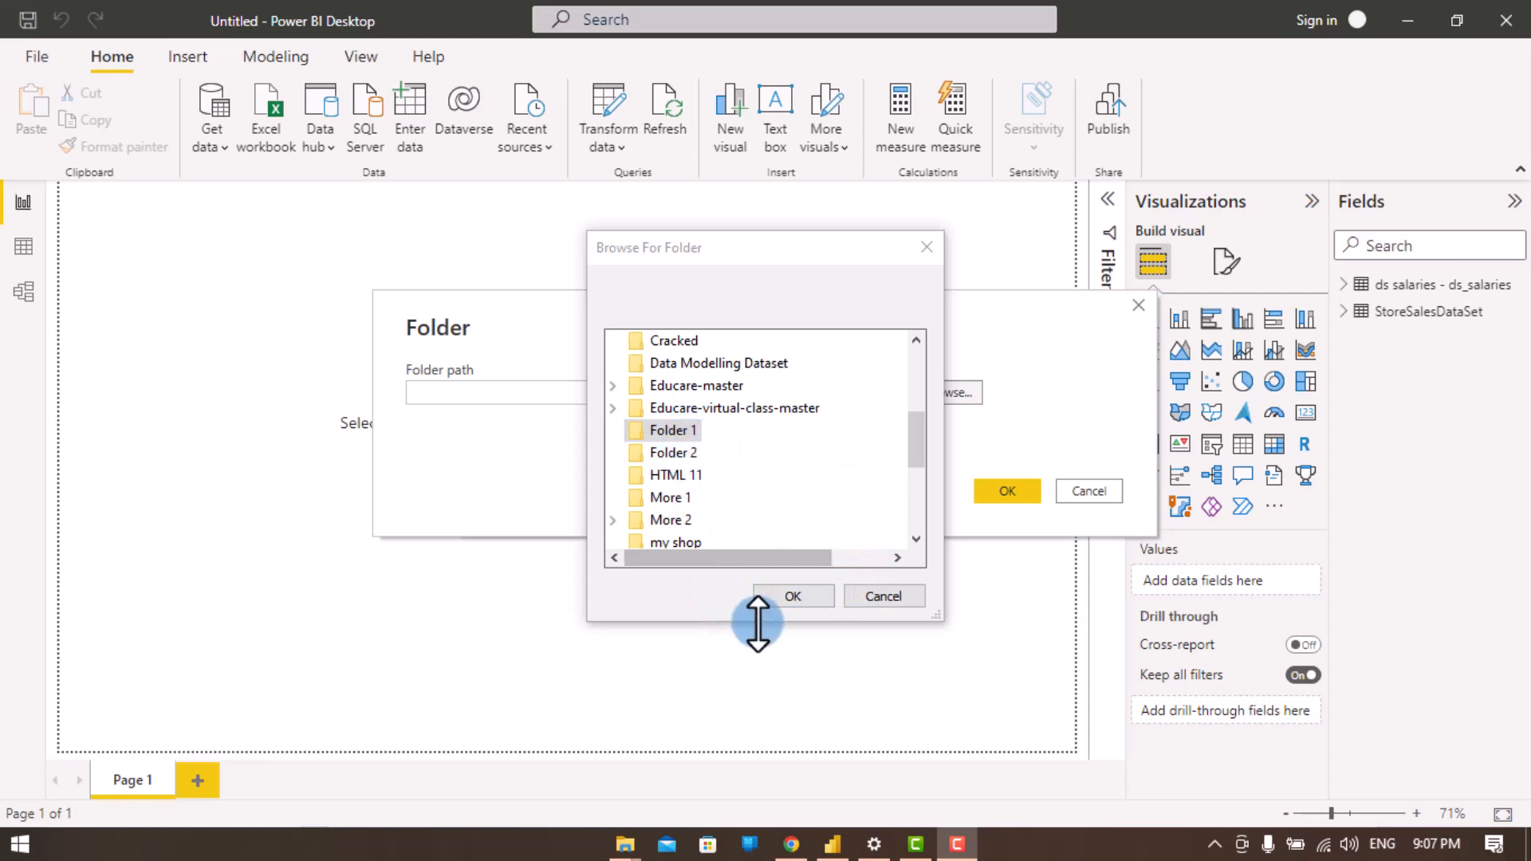
pyautogui.click(806, 601)
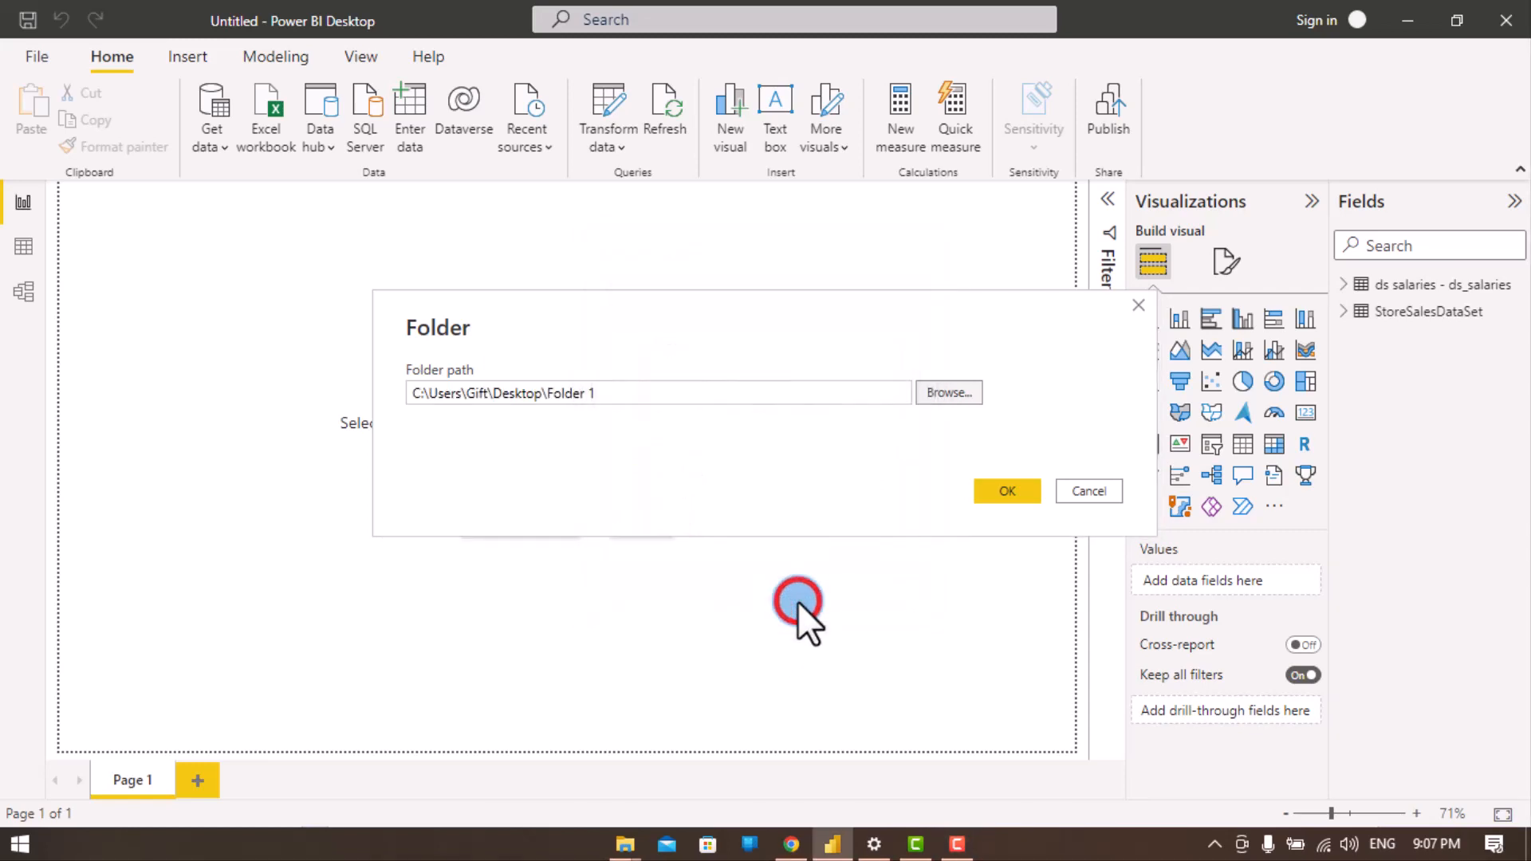
# Step: Connect to Folder 1 and open its list of files in Power Query Editor for transformation
pyautogui.click(1017, 494)
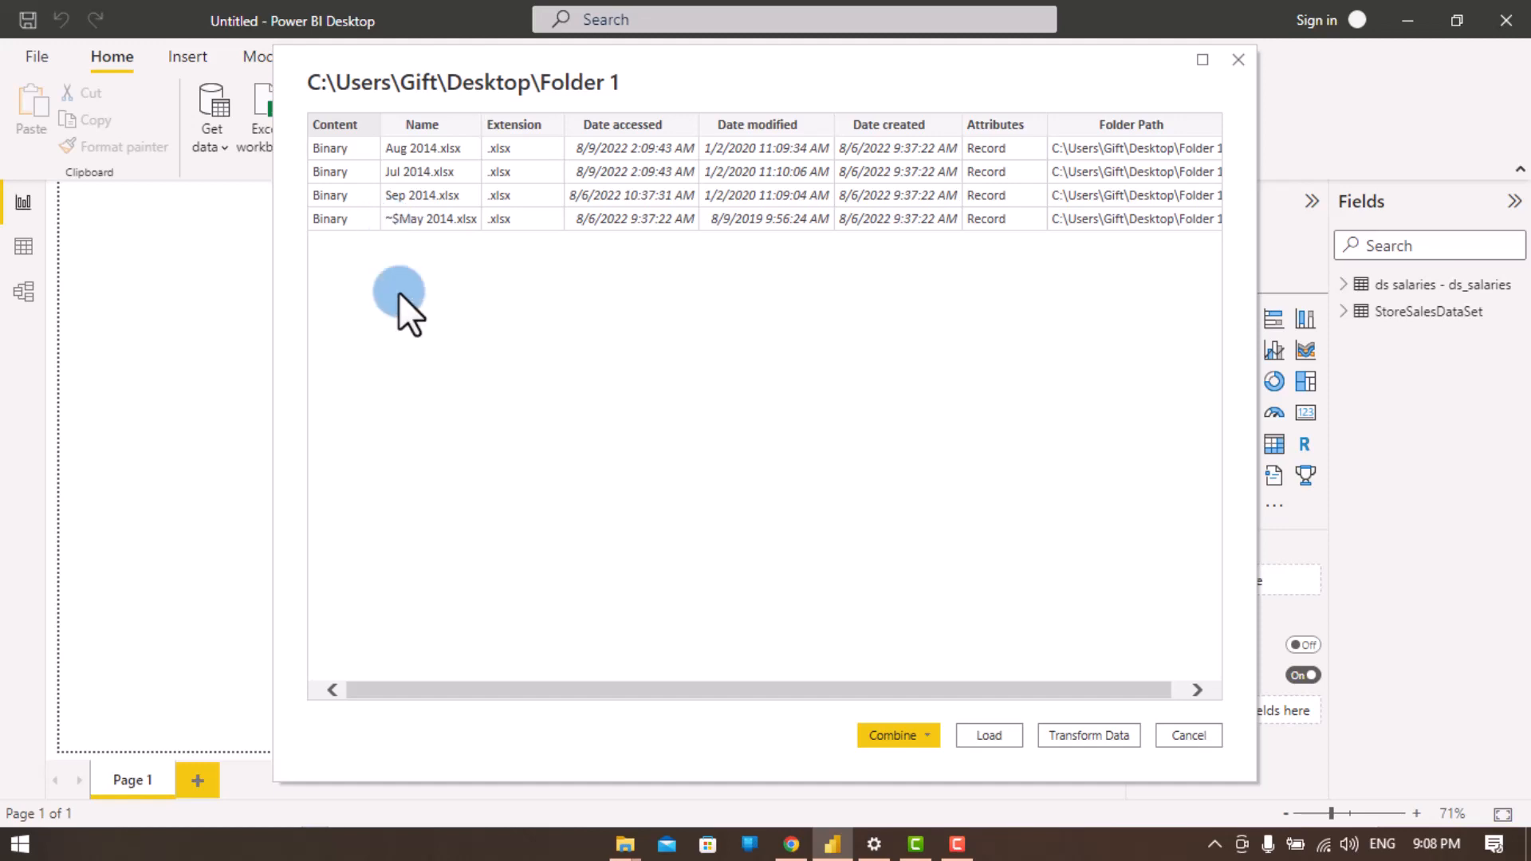
pyautogui.click(703, 752)
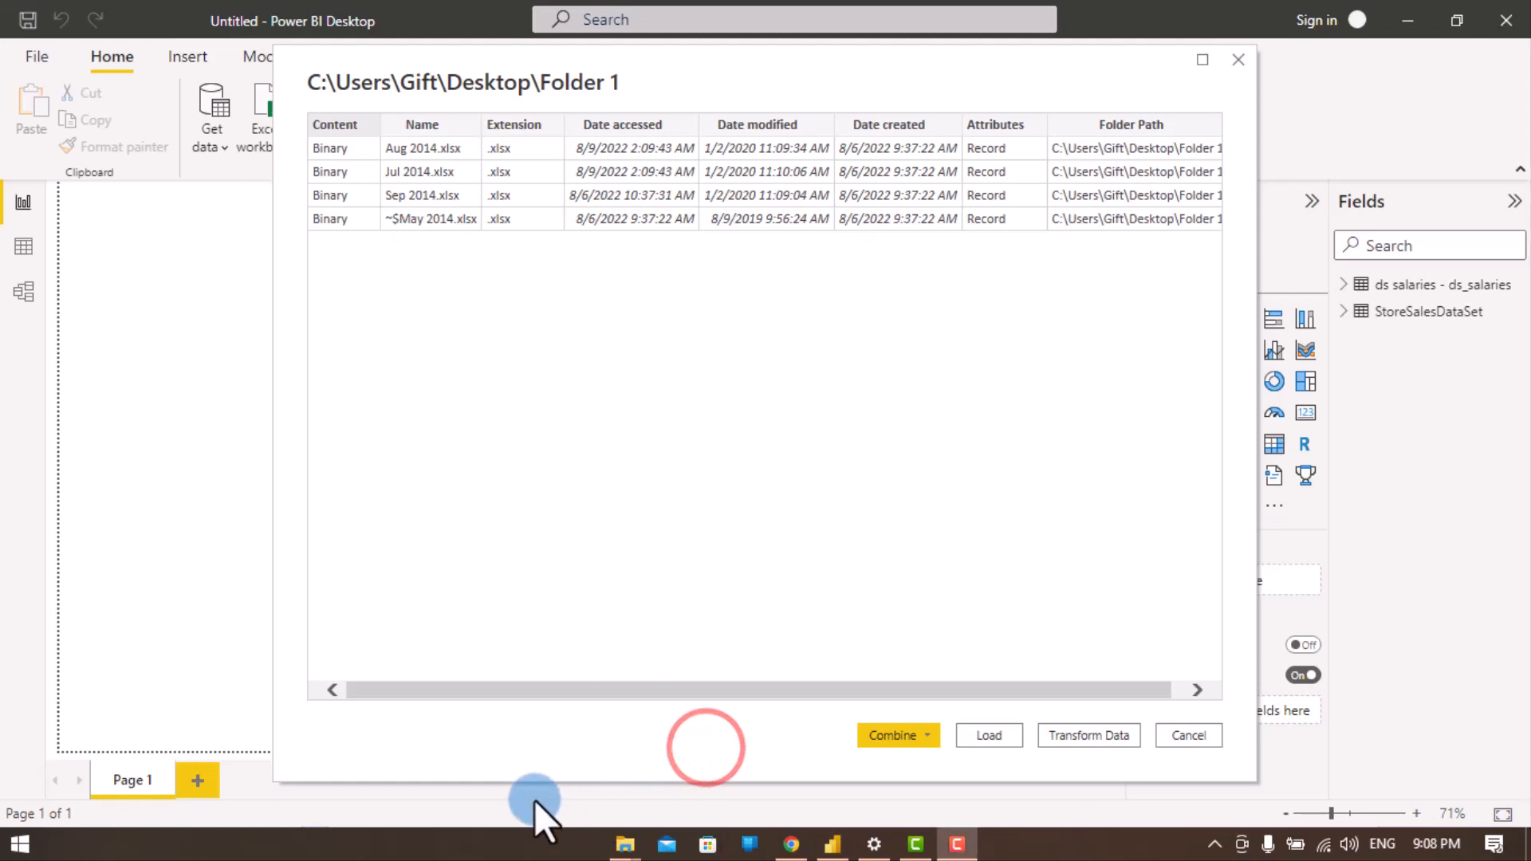
pyautogui.click(1084, 735)
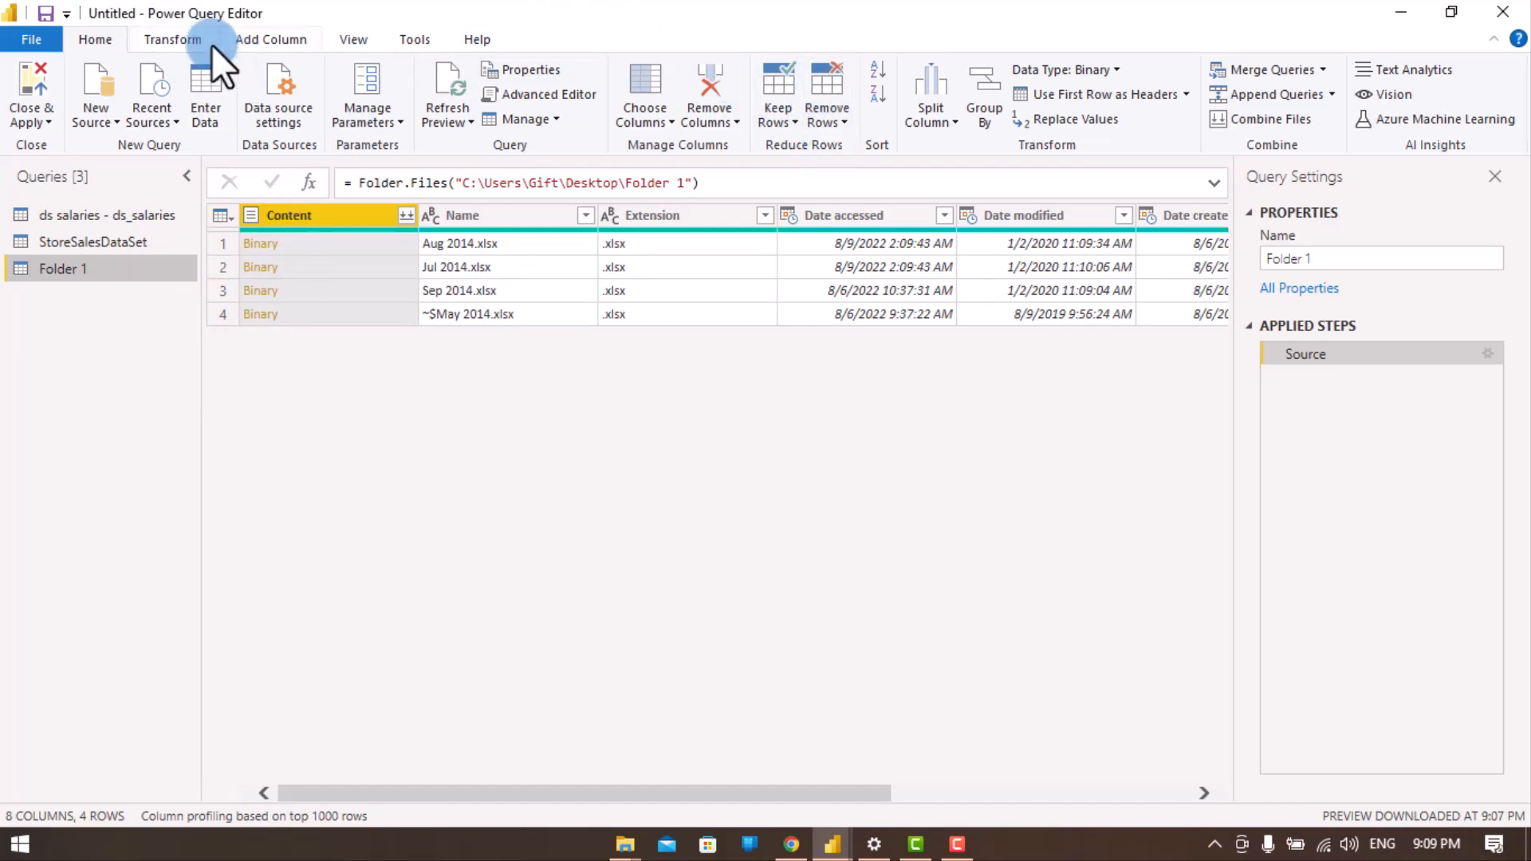
# Step: Remove the bottom 1 row from the Folder 1 file list and keep only the Content column
pyautogui.click(821, 96)
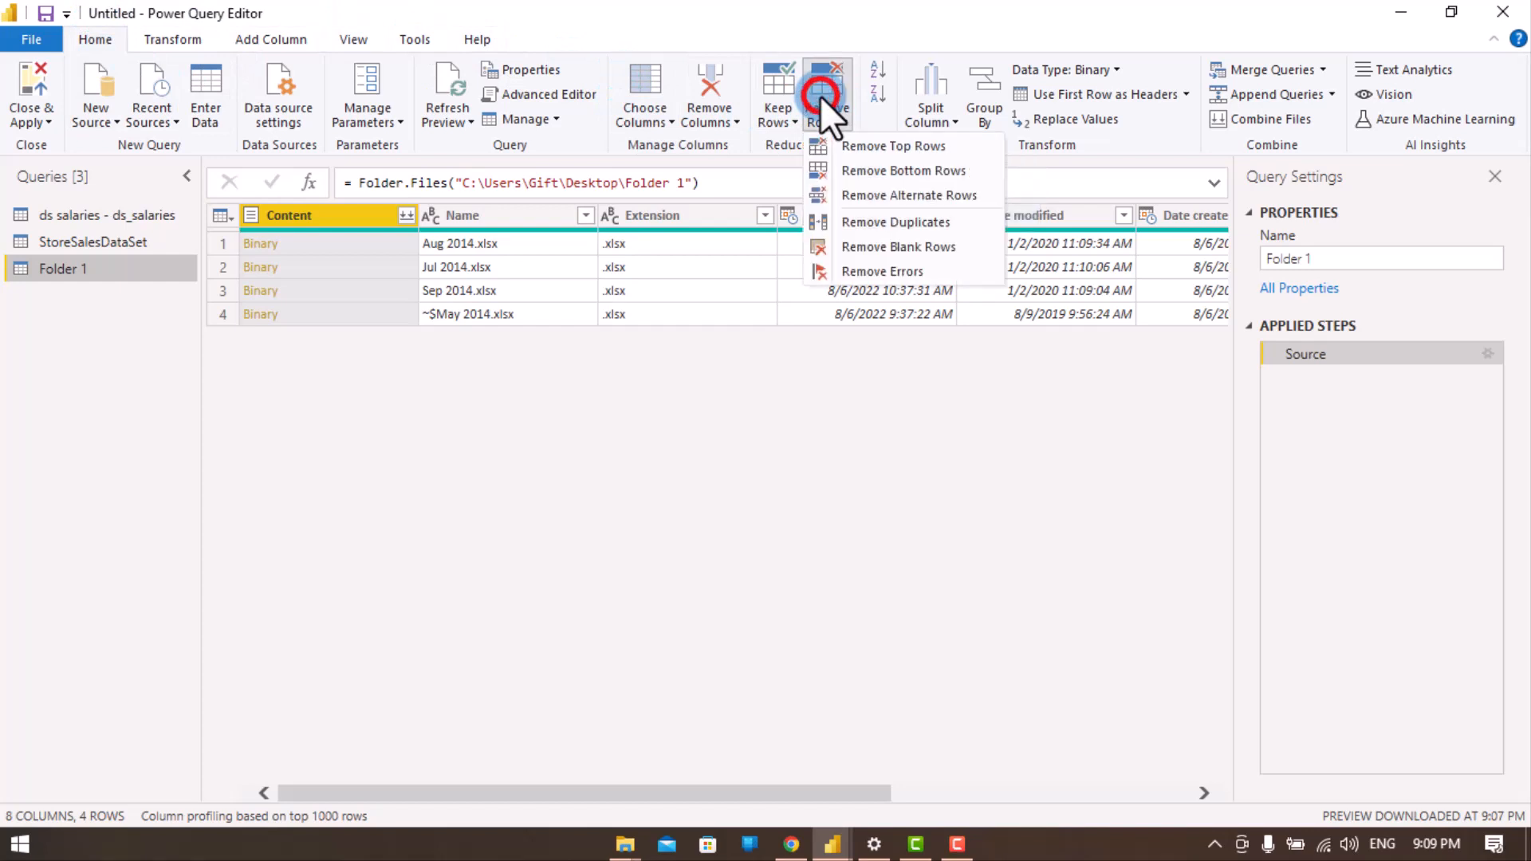
pyautogui.click(899, 169)
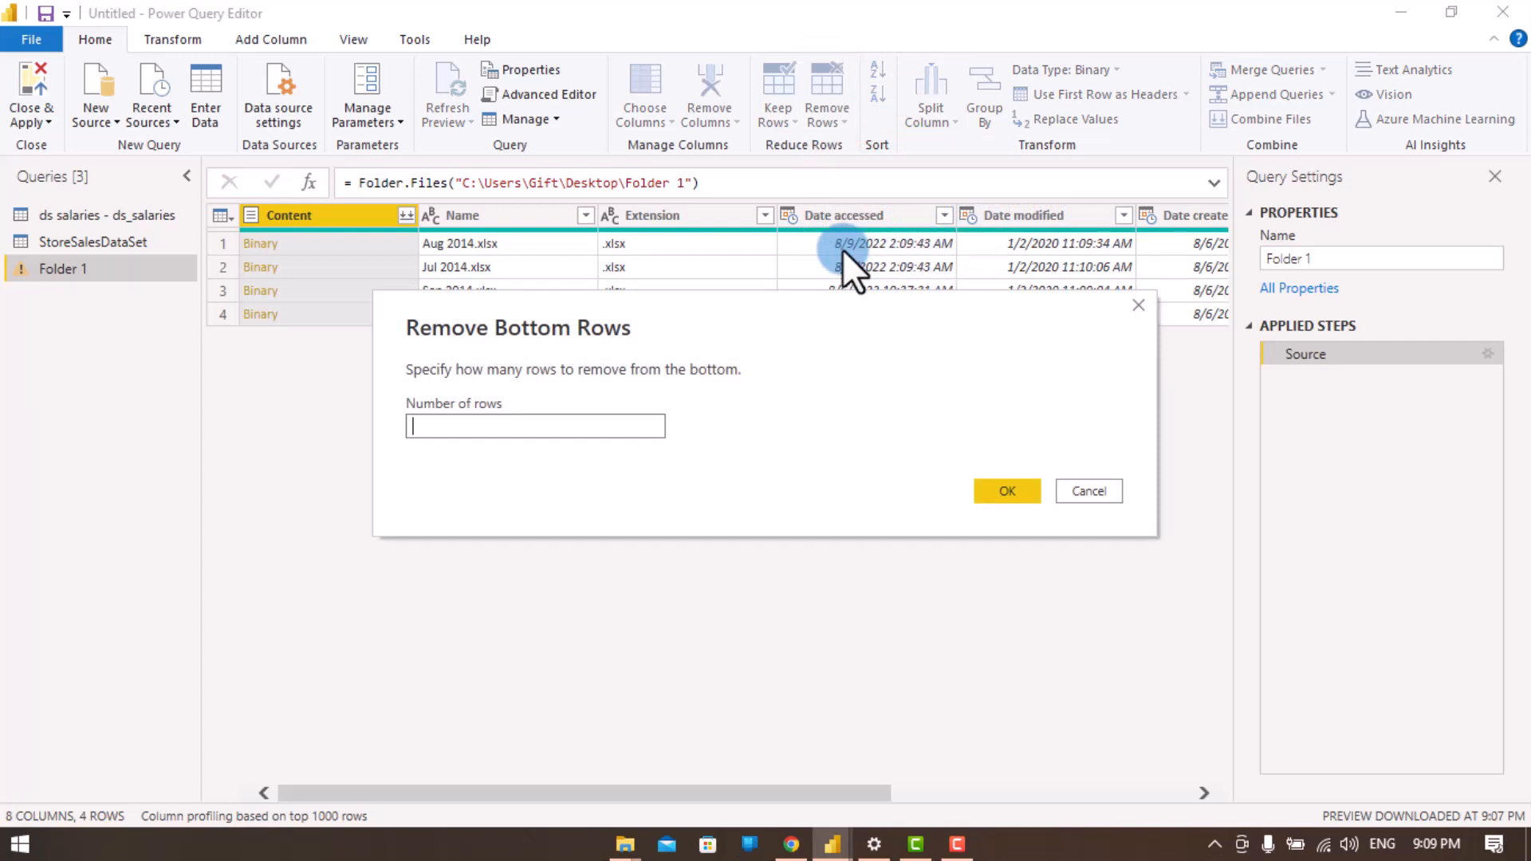
pyautogui.write('1')
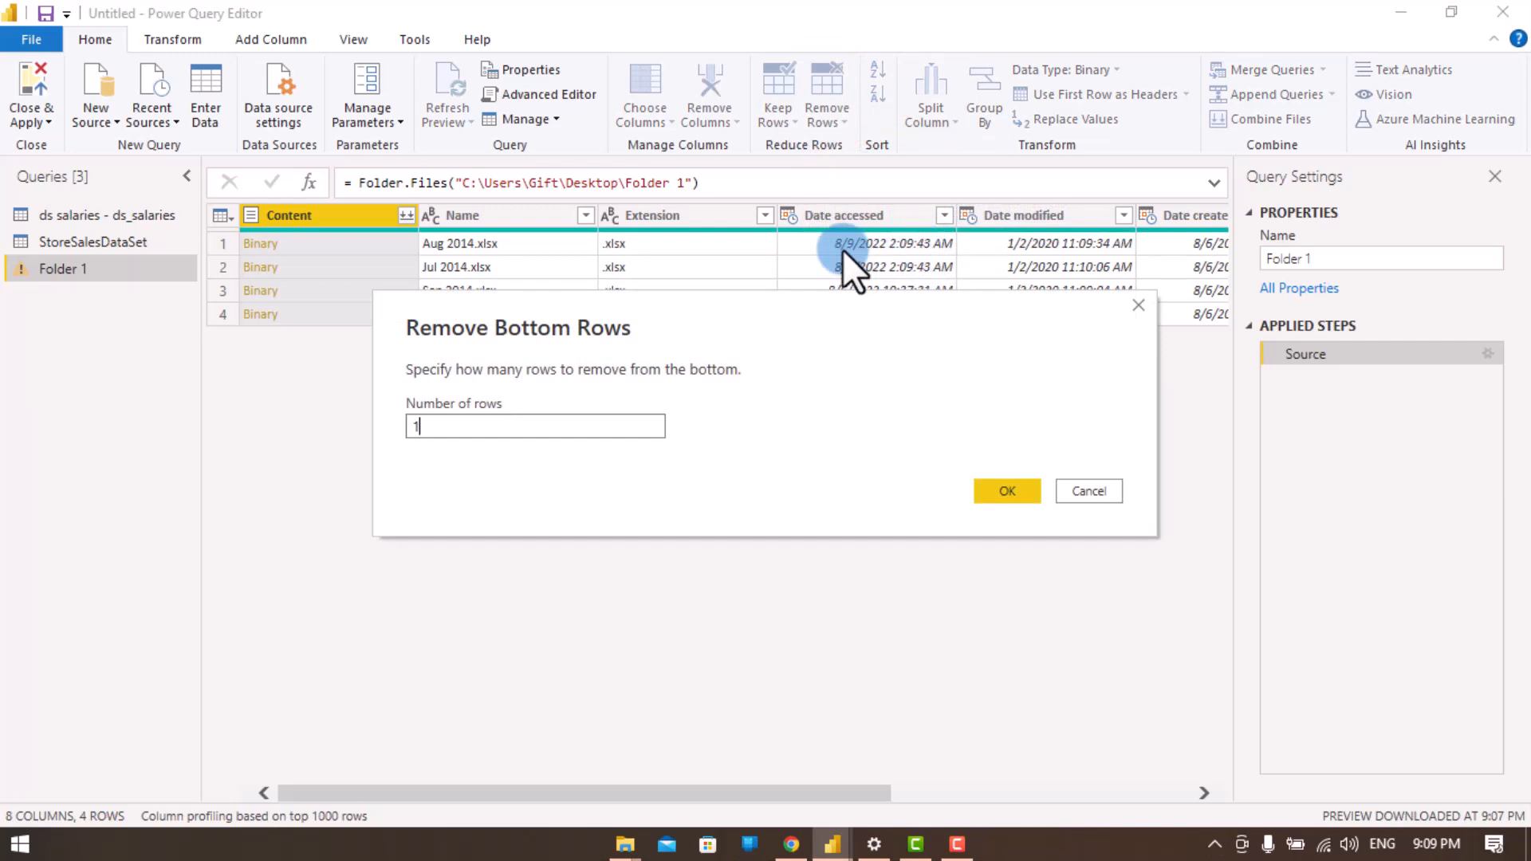
pyautogui.click(1009, 491)
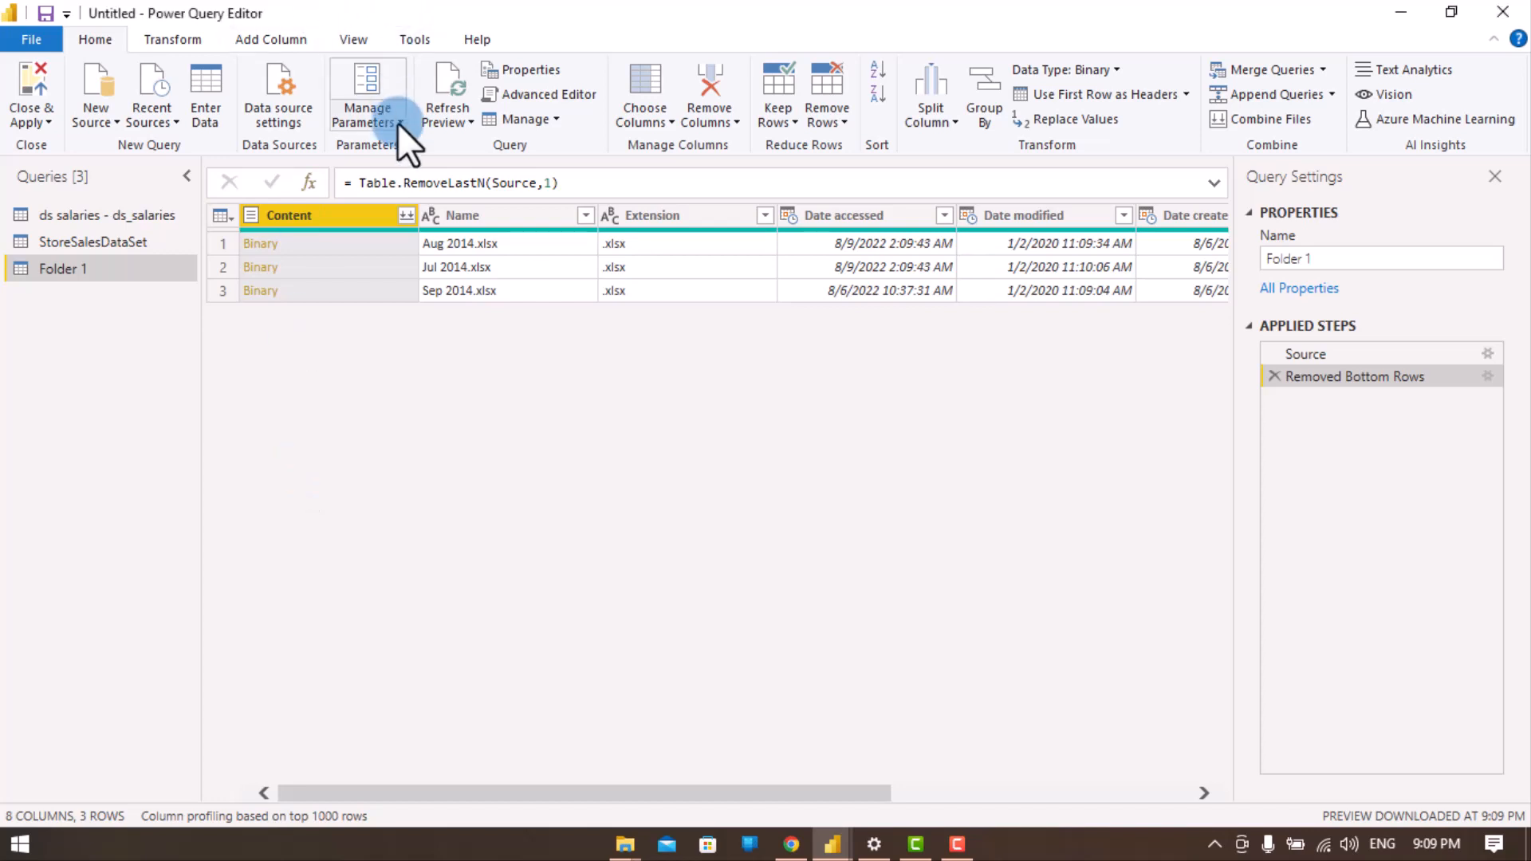
pyautogui.rightClick(336, 212)
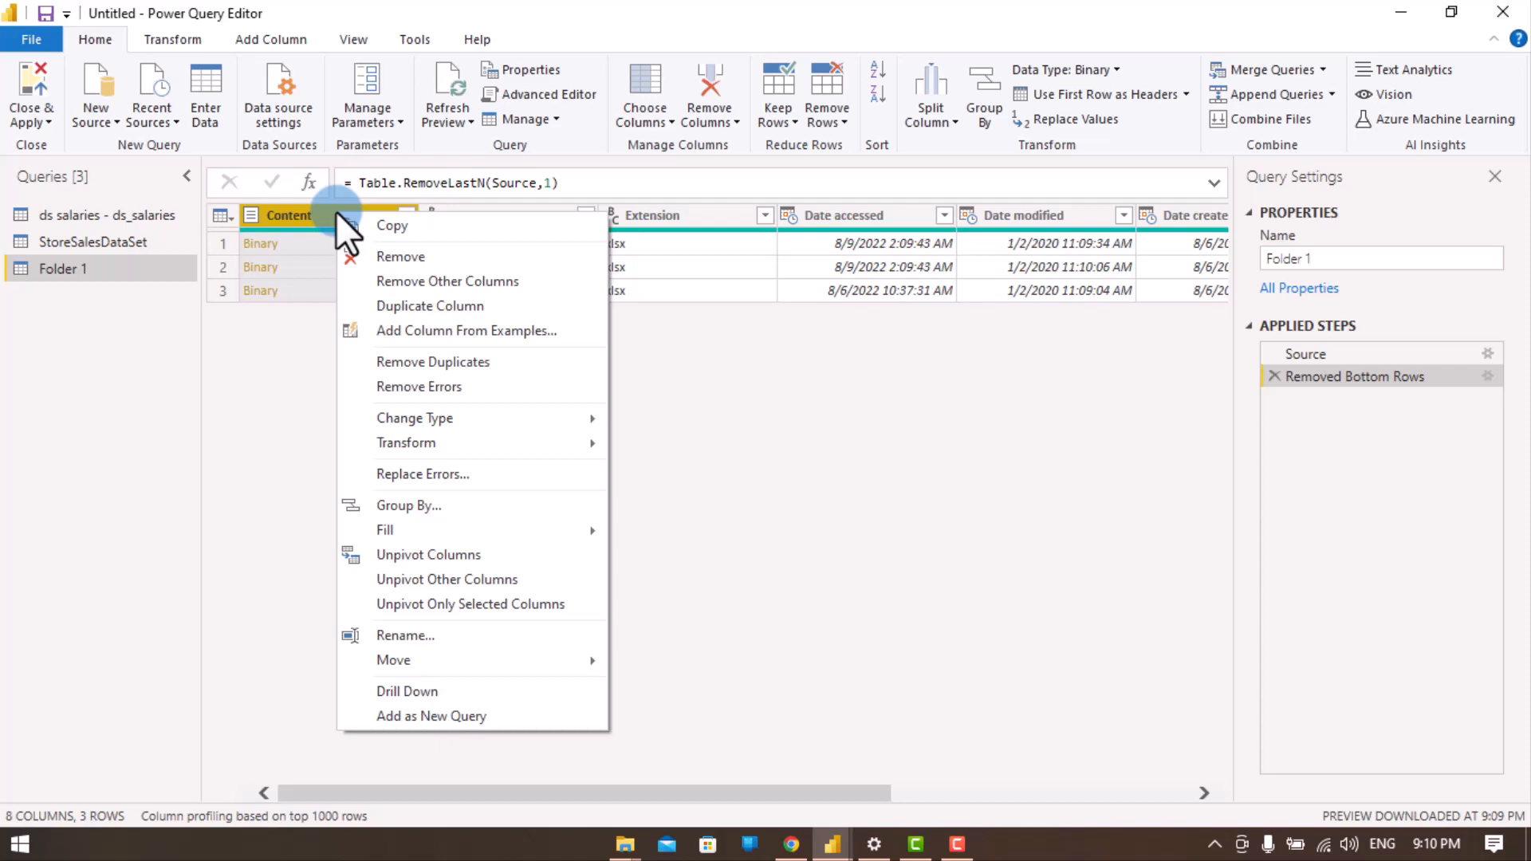
pyautogui.click(457, 276)
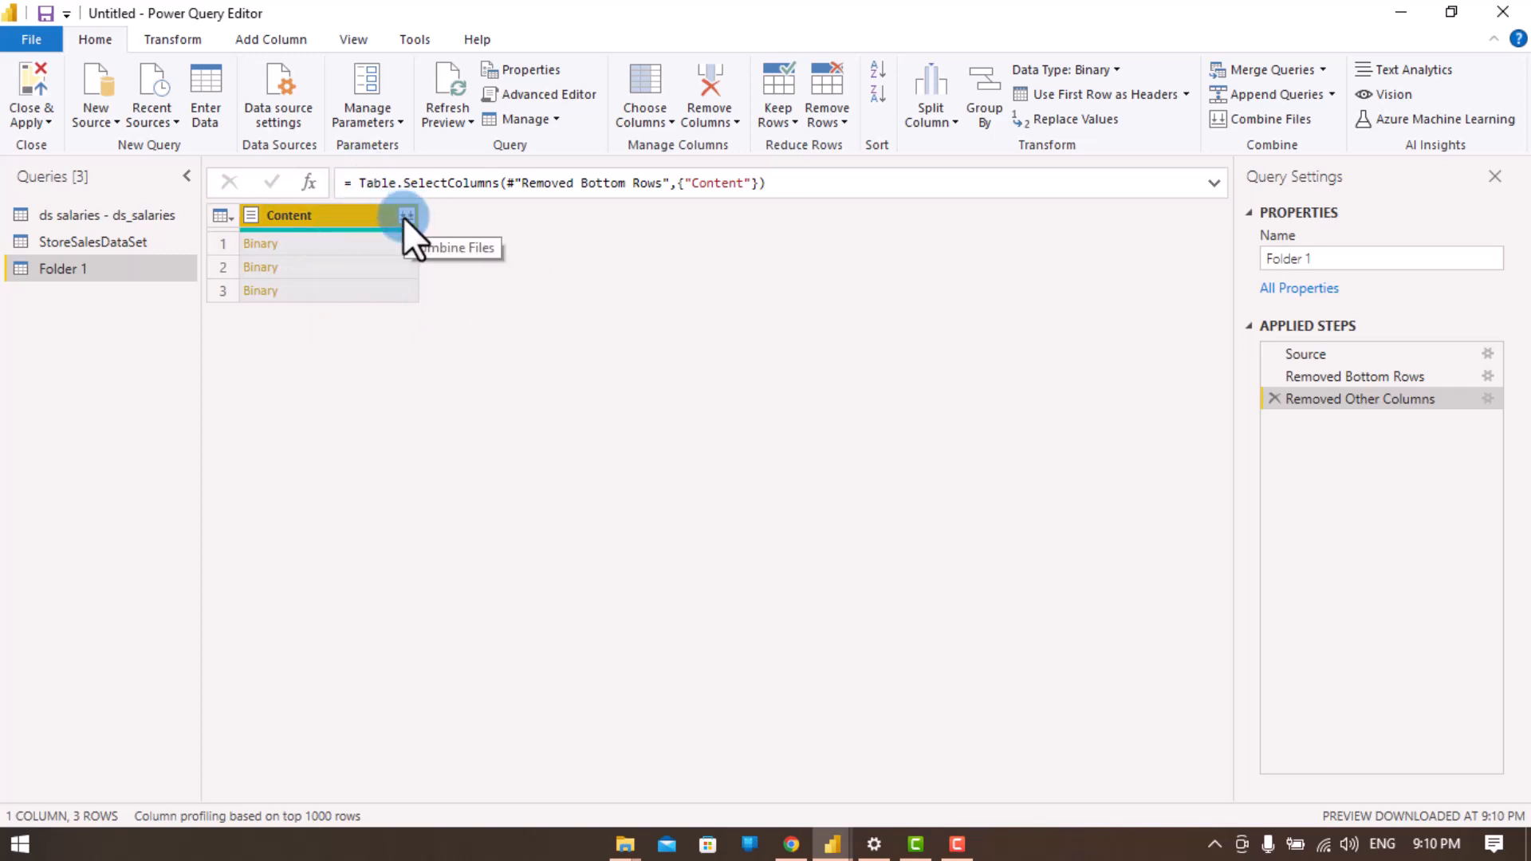
# Step: Combine the files in the Content column by transforming the whole Parameter1 folder, and return to Power Query Editor
pyautogui.click(395, 218)
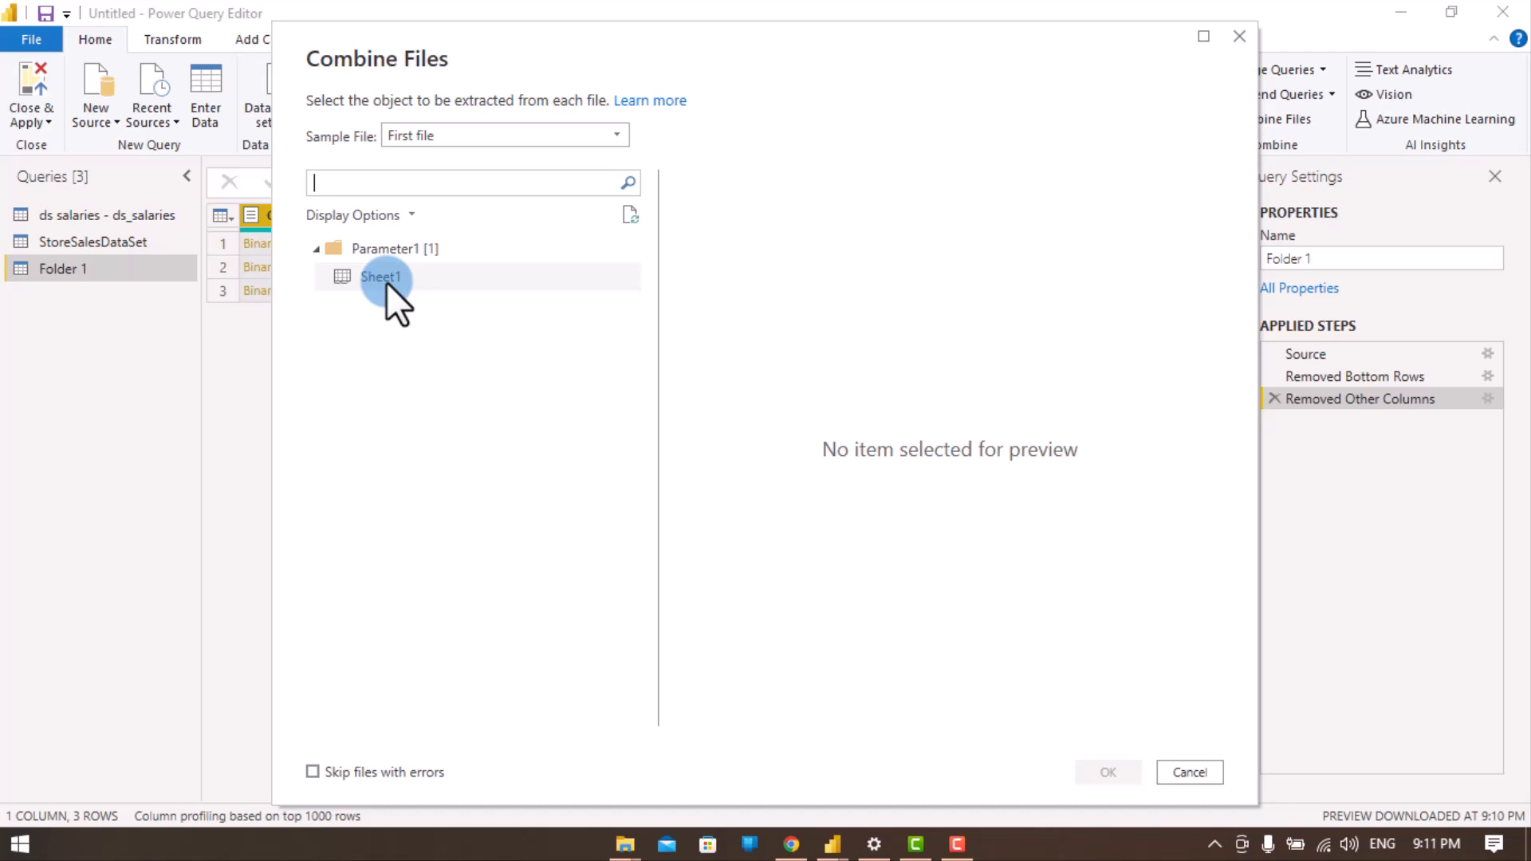
pyautogui.click(373, 236)
pyautogui.rightClick(428, 240)
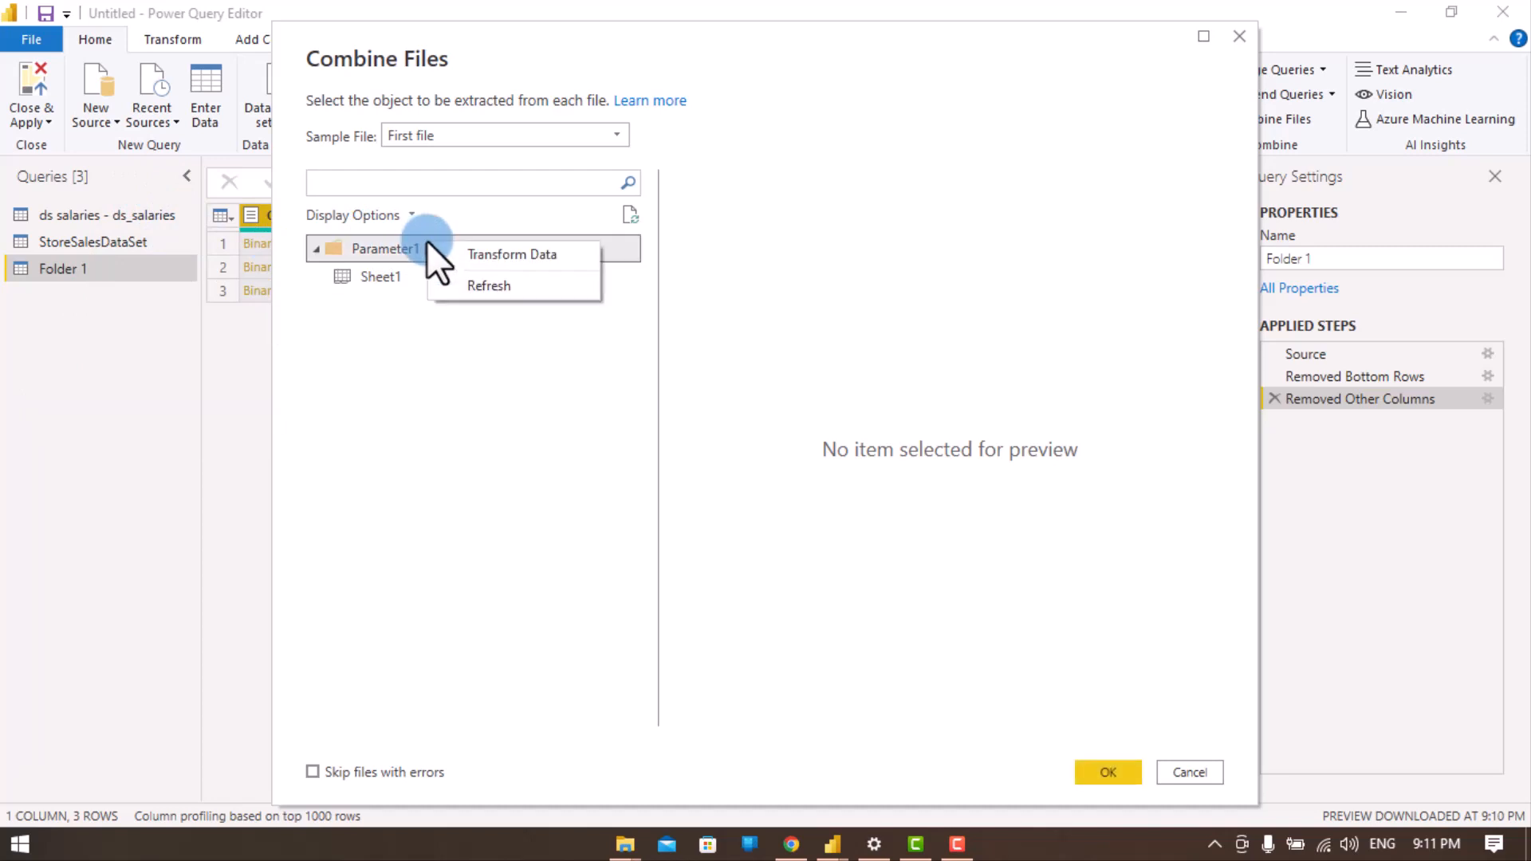
pyautogui.click(532, 253)
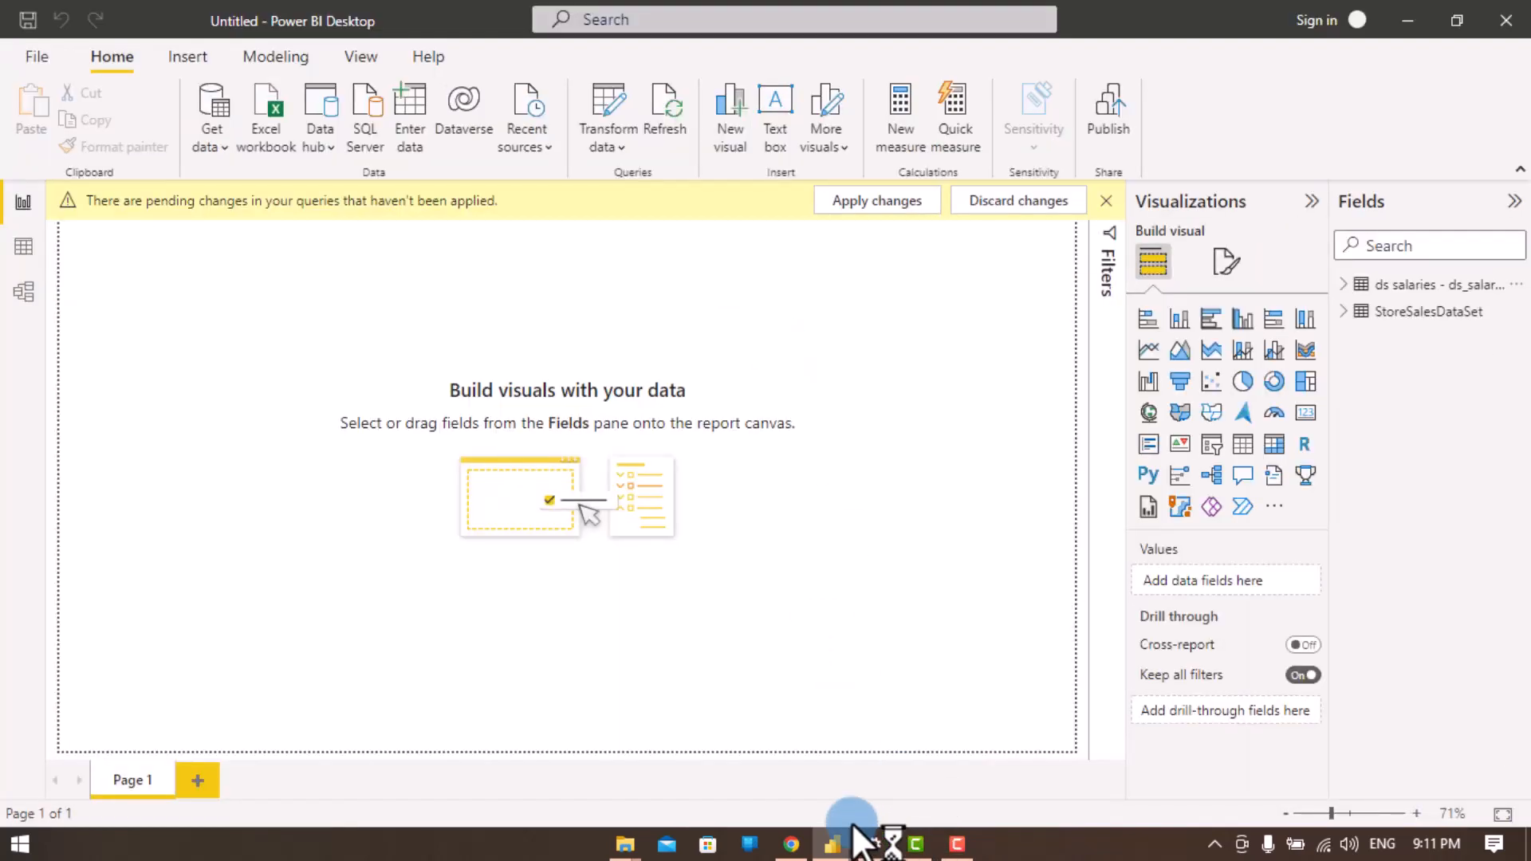
pyautogui.moveTo(838, 849)
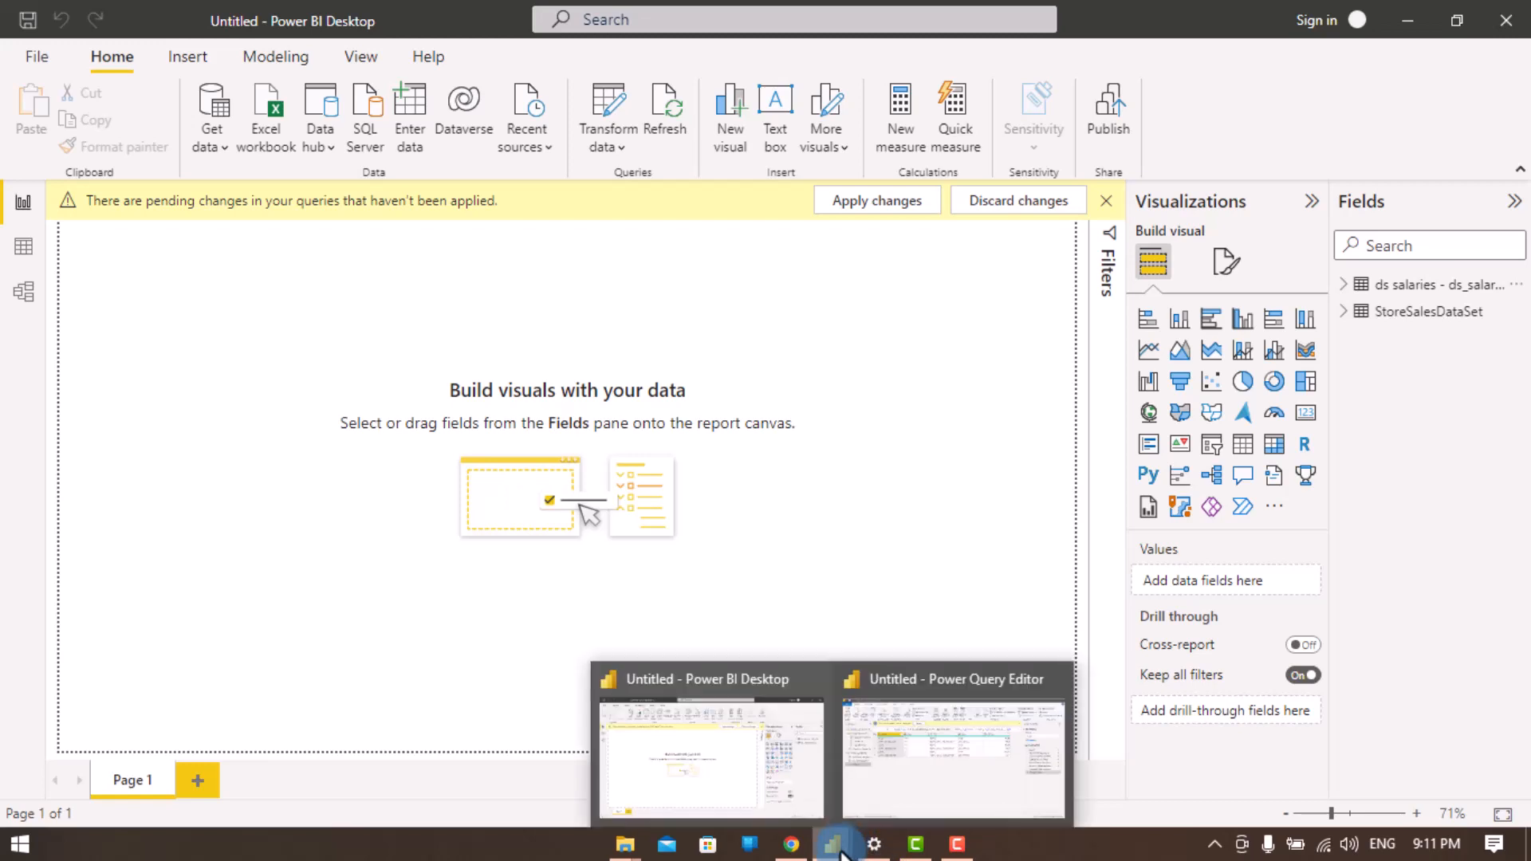
pyautogui.click(937, 749)
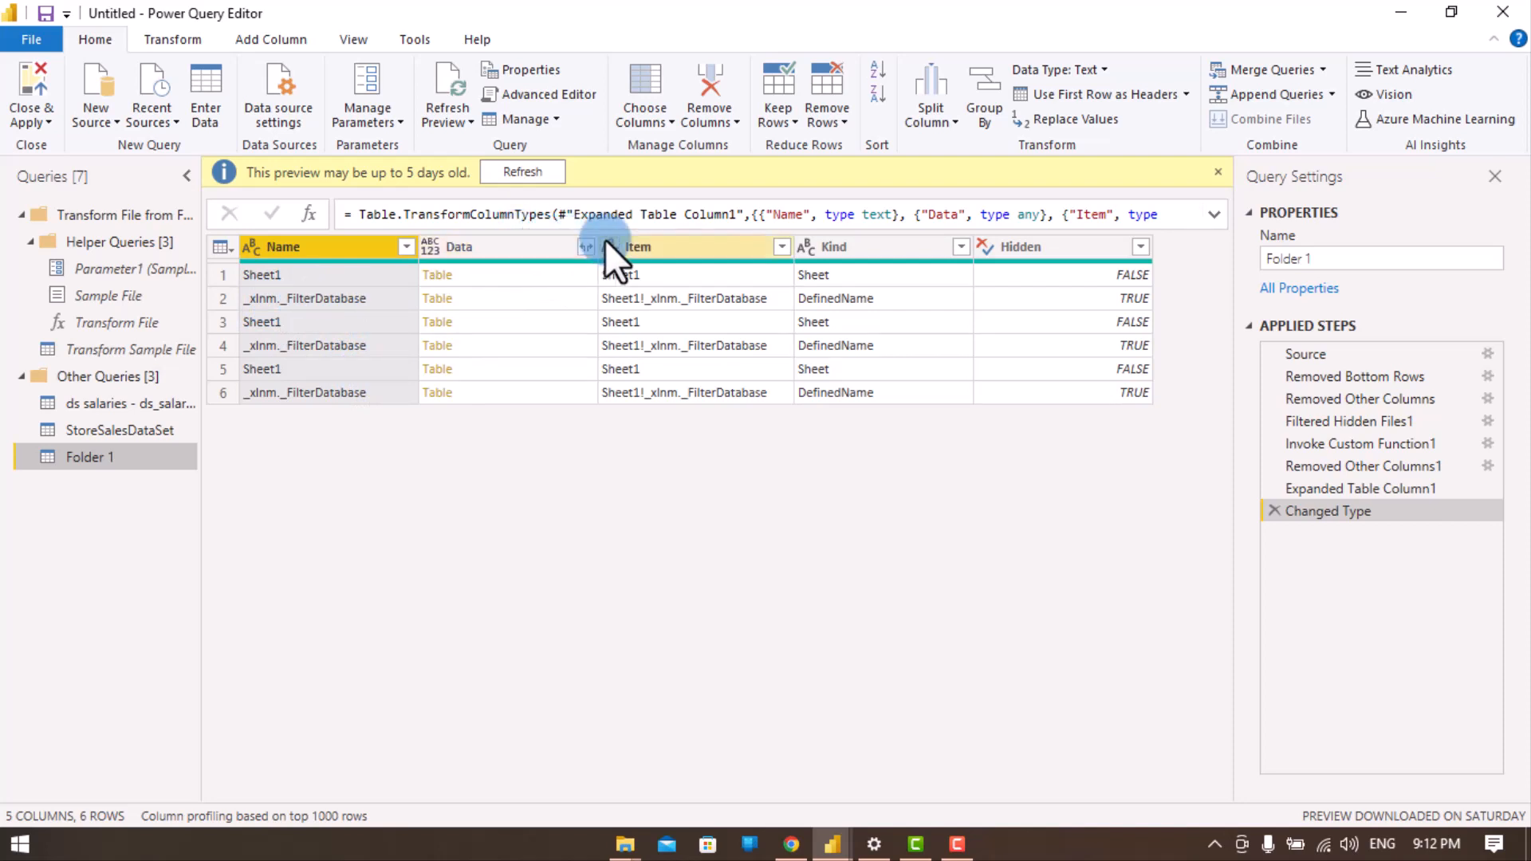
# Step: Filter the Item column to keep only the Sheet1 rows
pyautogui.click(779, 247)
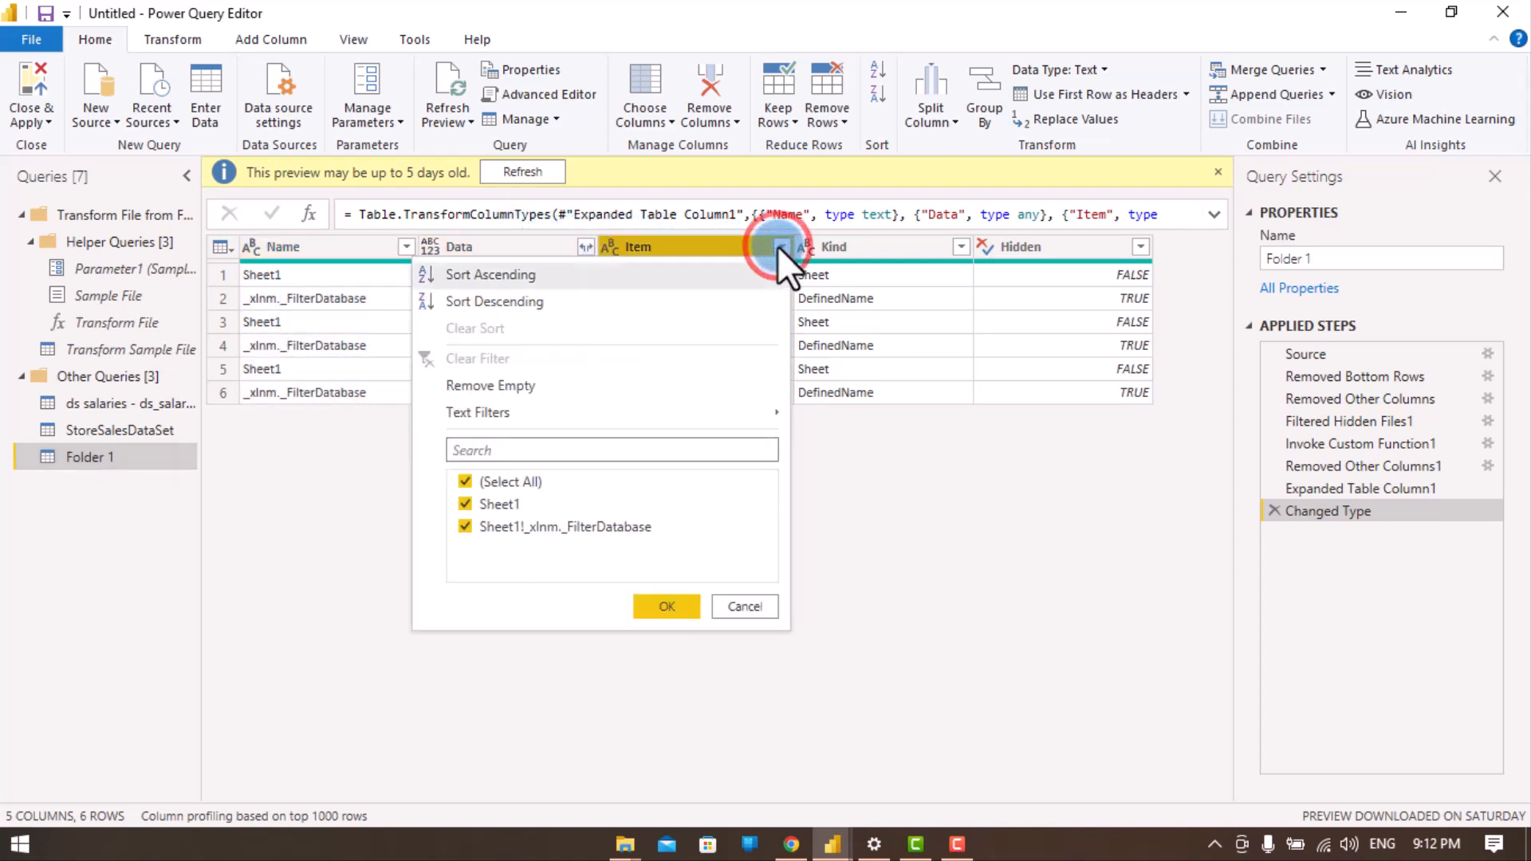
pyautogui.click(466, 484)
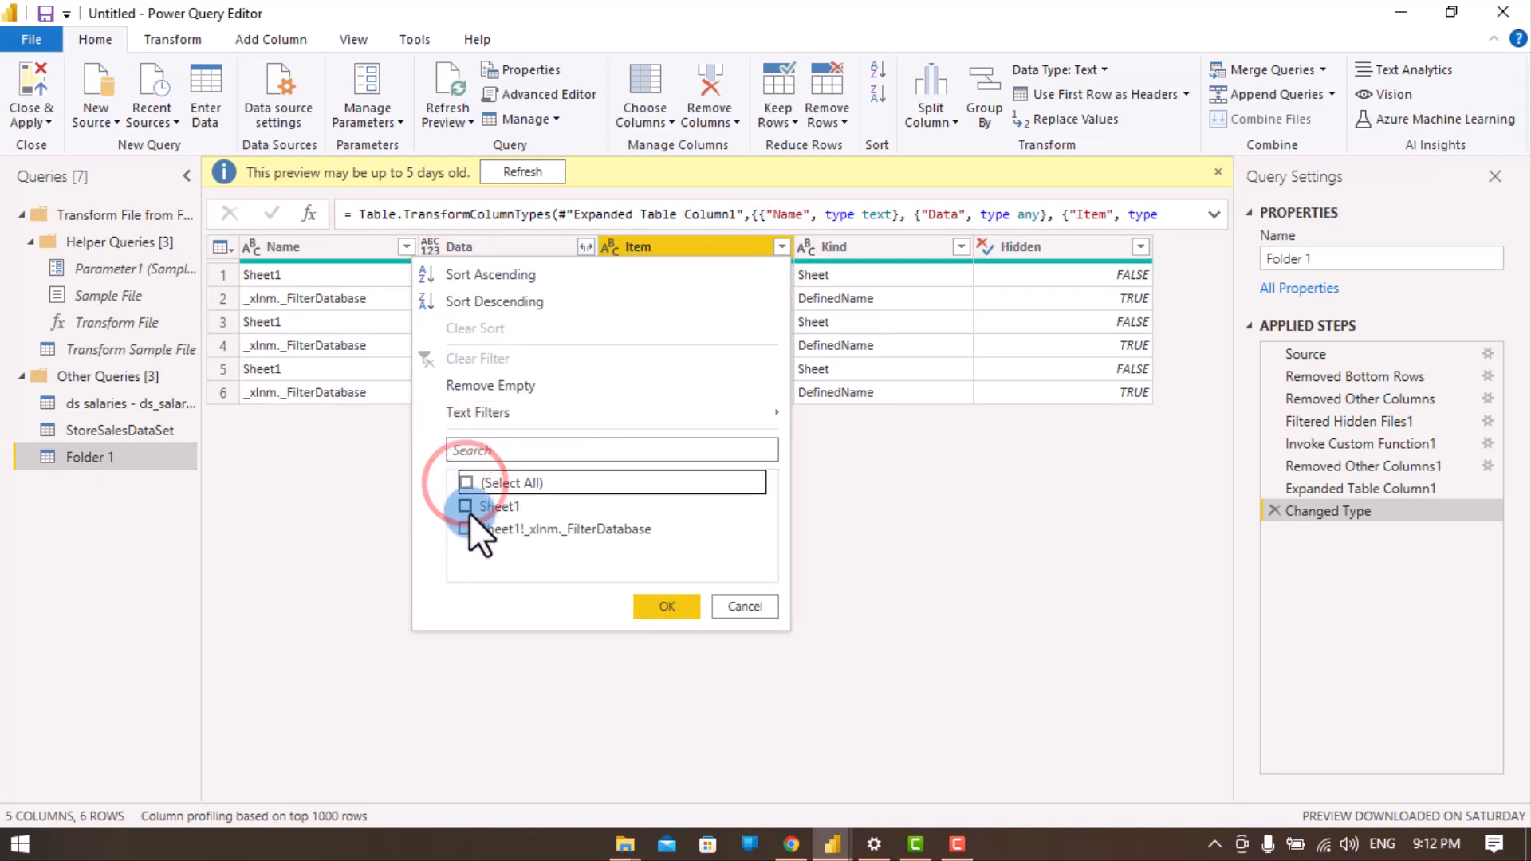
pyautogui.click(466, 508)
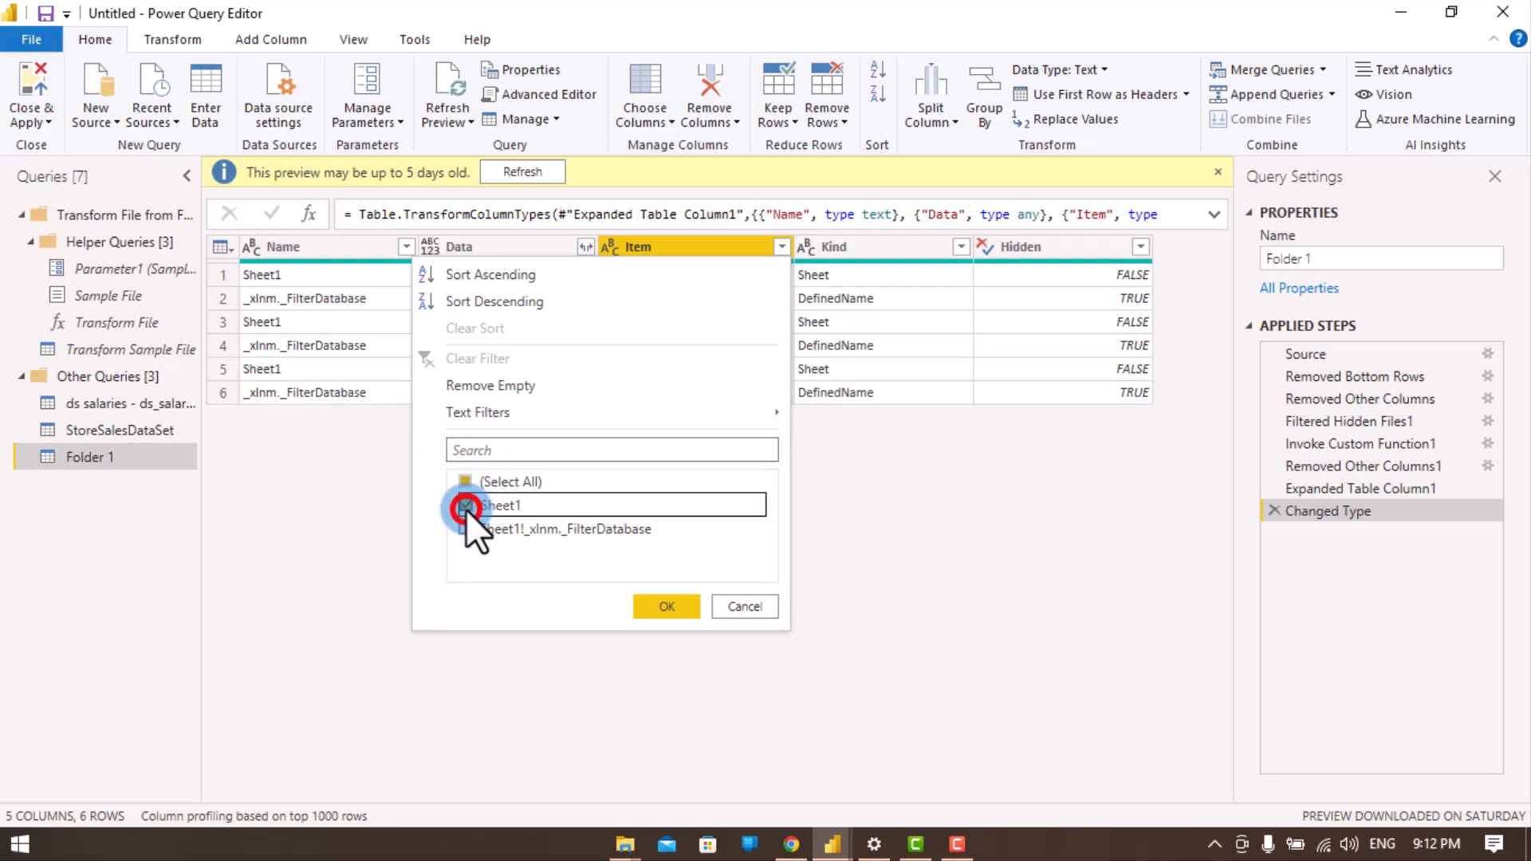
pyautogui.click(649, 606)
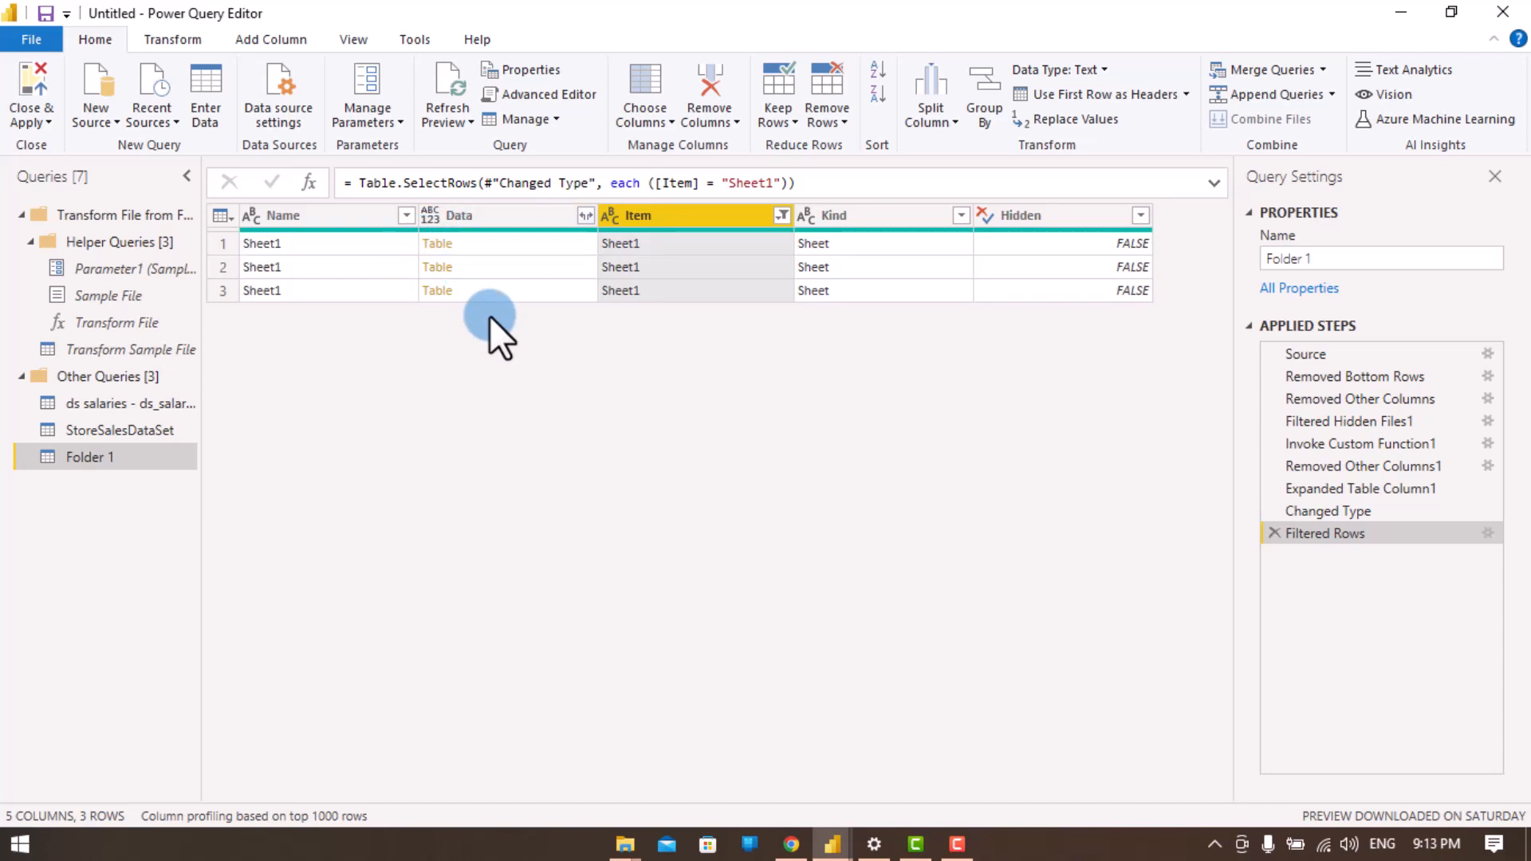
# Step: Keep only the Data column and expand all its columns without the original column name as prefix
pyautogui.click(532, 217)
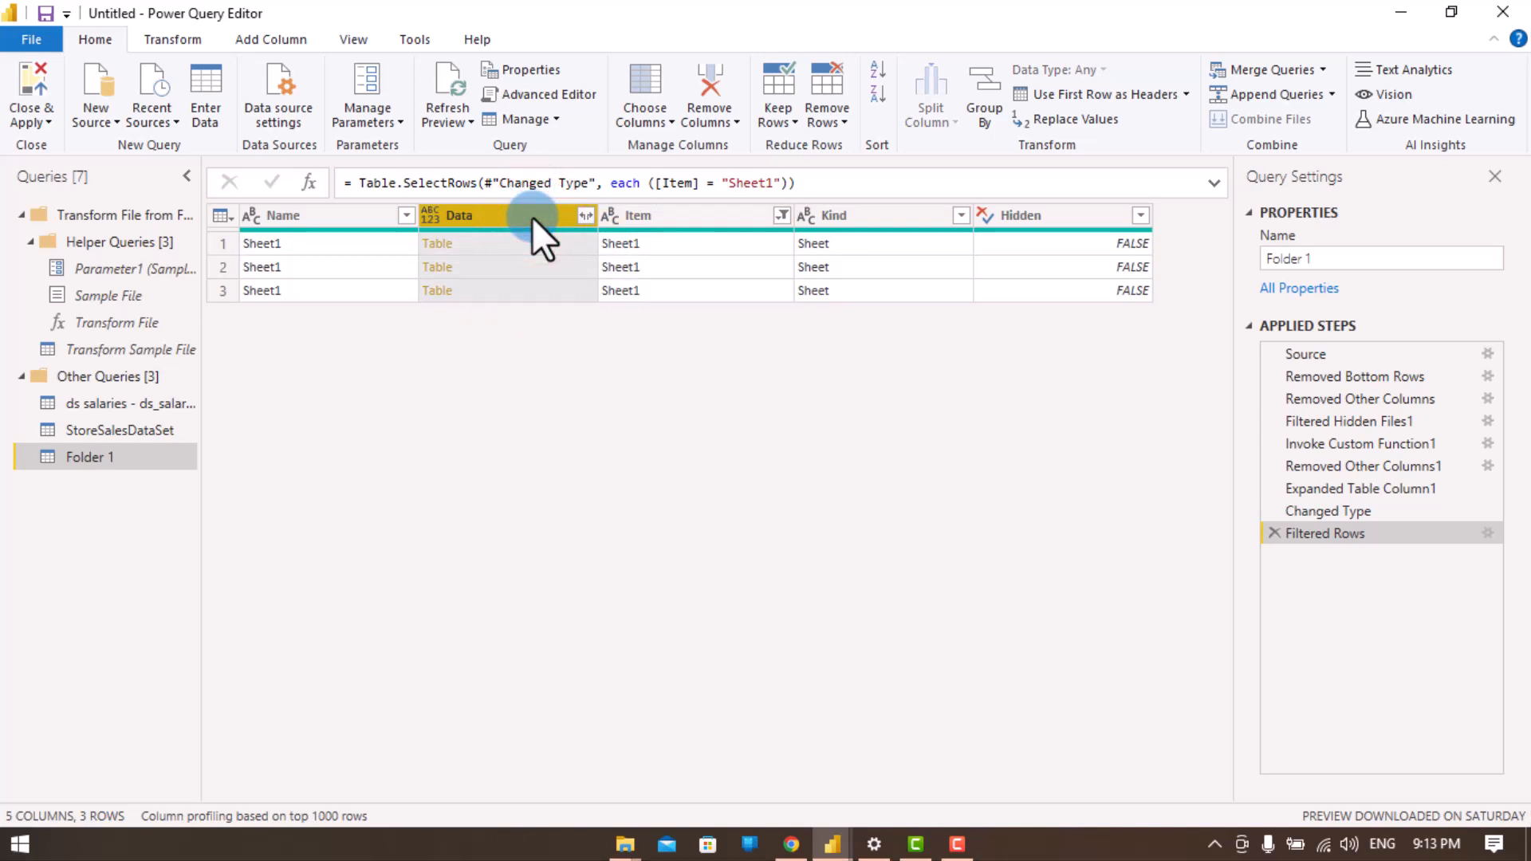
pyautogui.rightClick(532, 217)
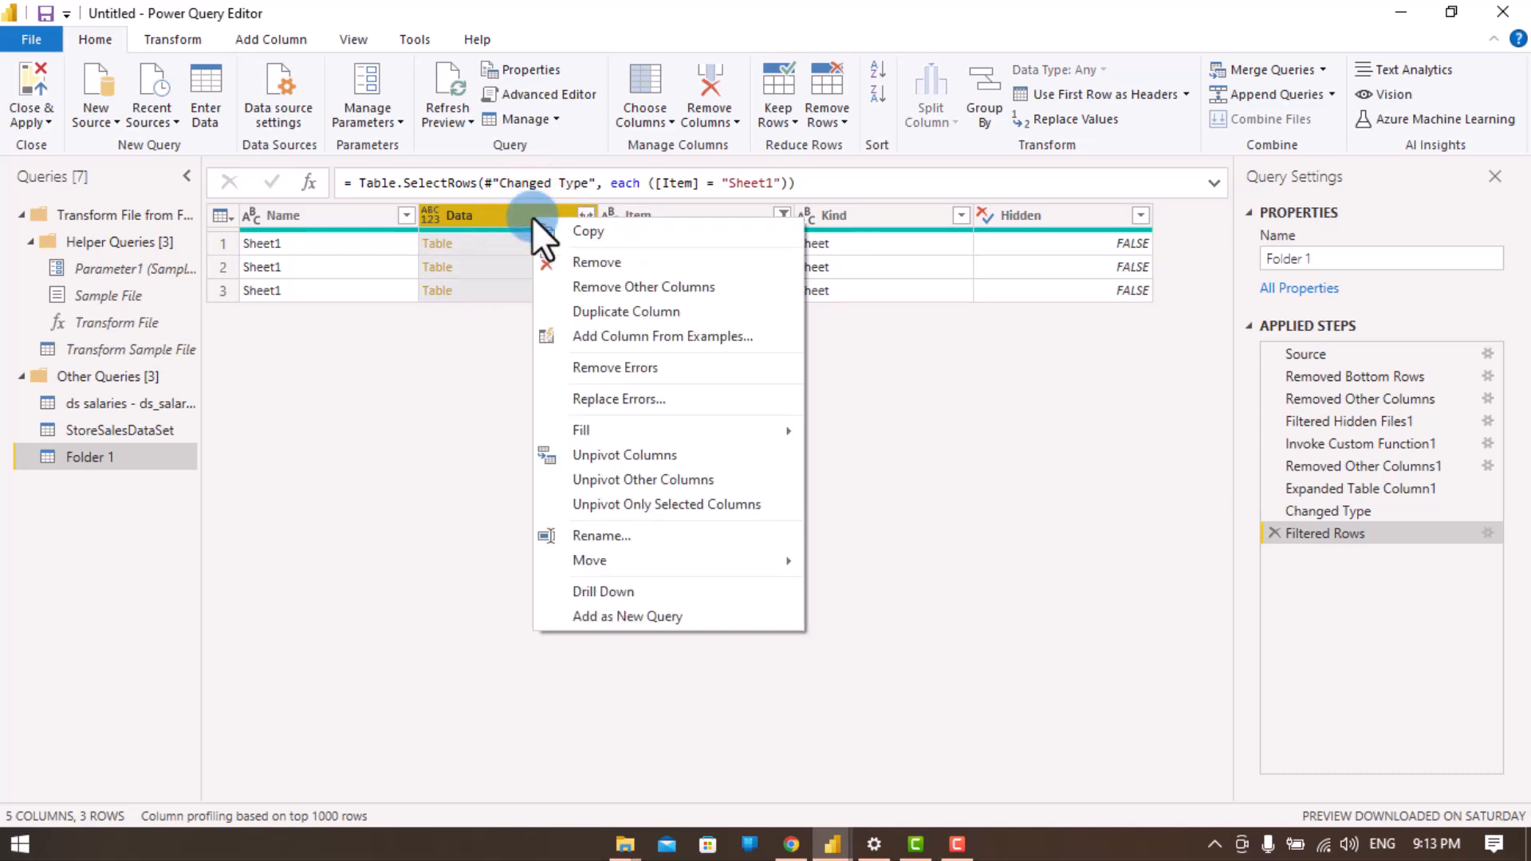
pyautogui.click(614, 289)
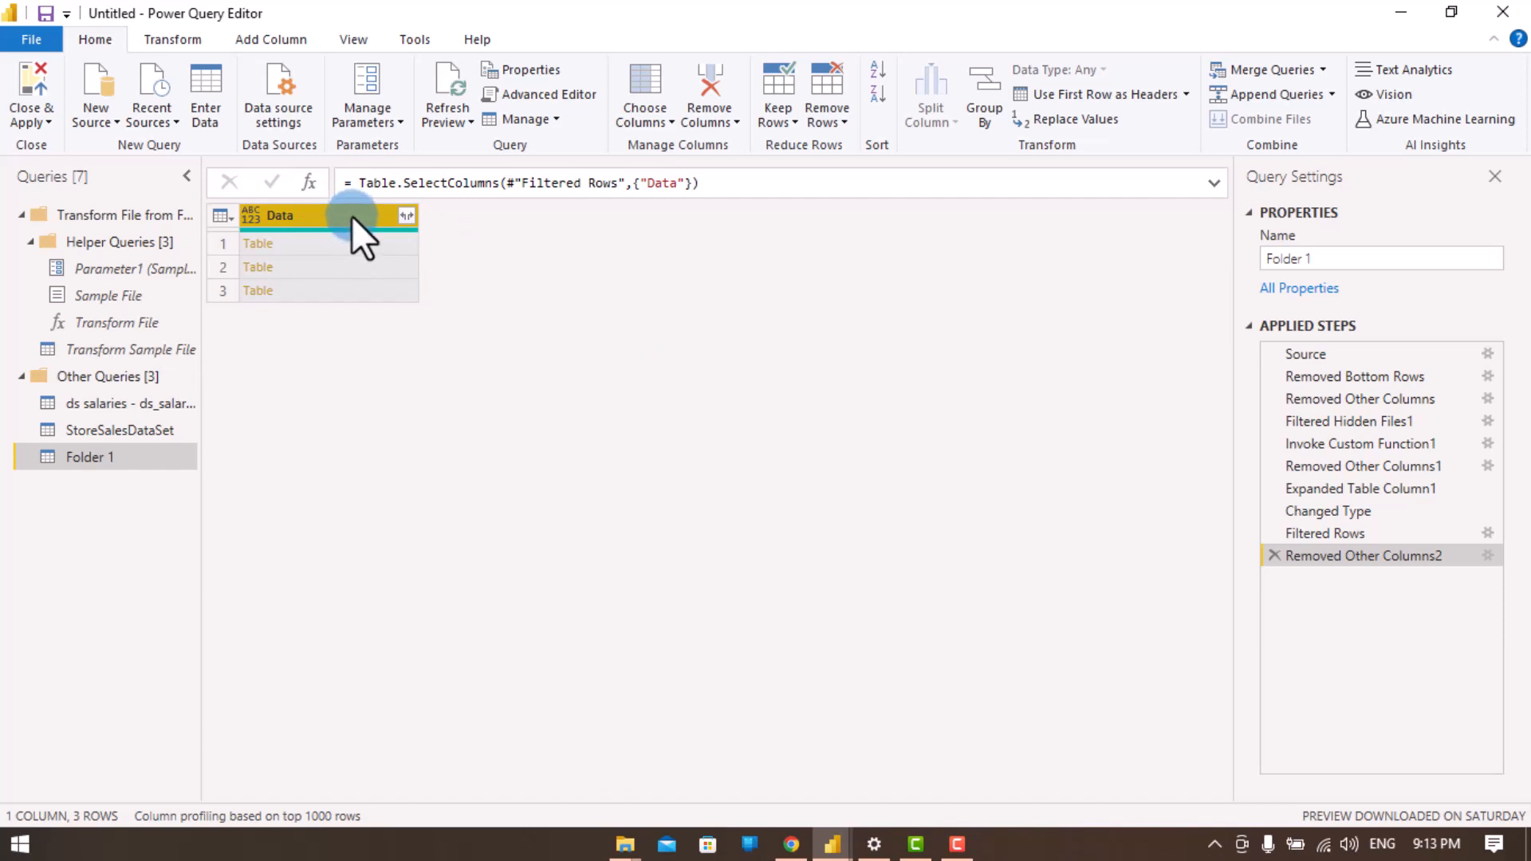
pyautogui.click(408, 215)
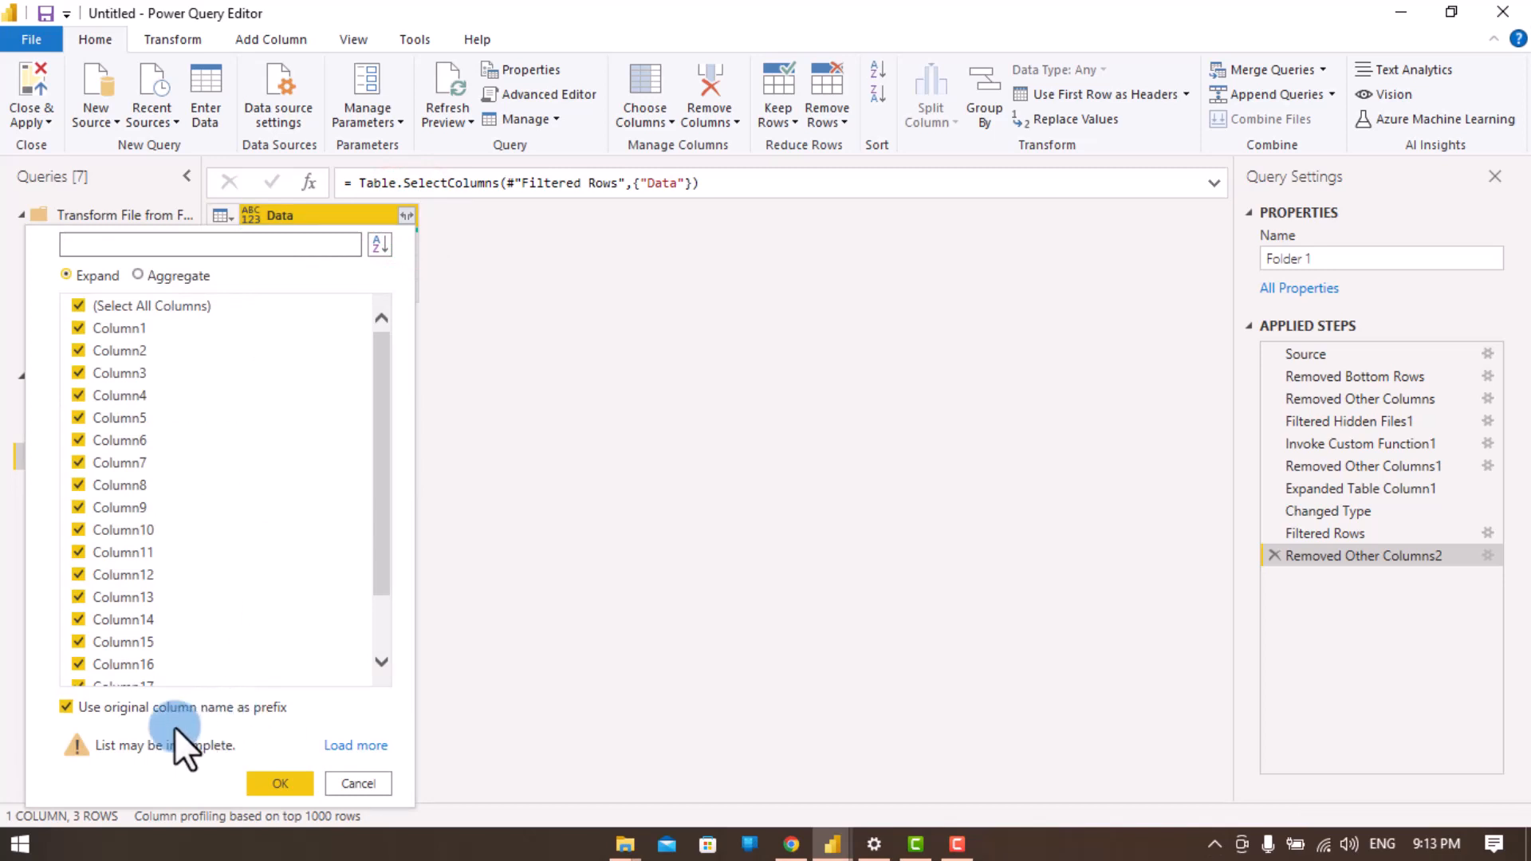
pyautogui.click(66, 707)
pyautogui.click(271, 784)
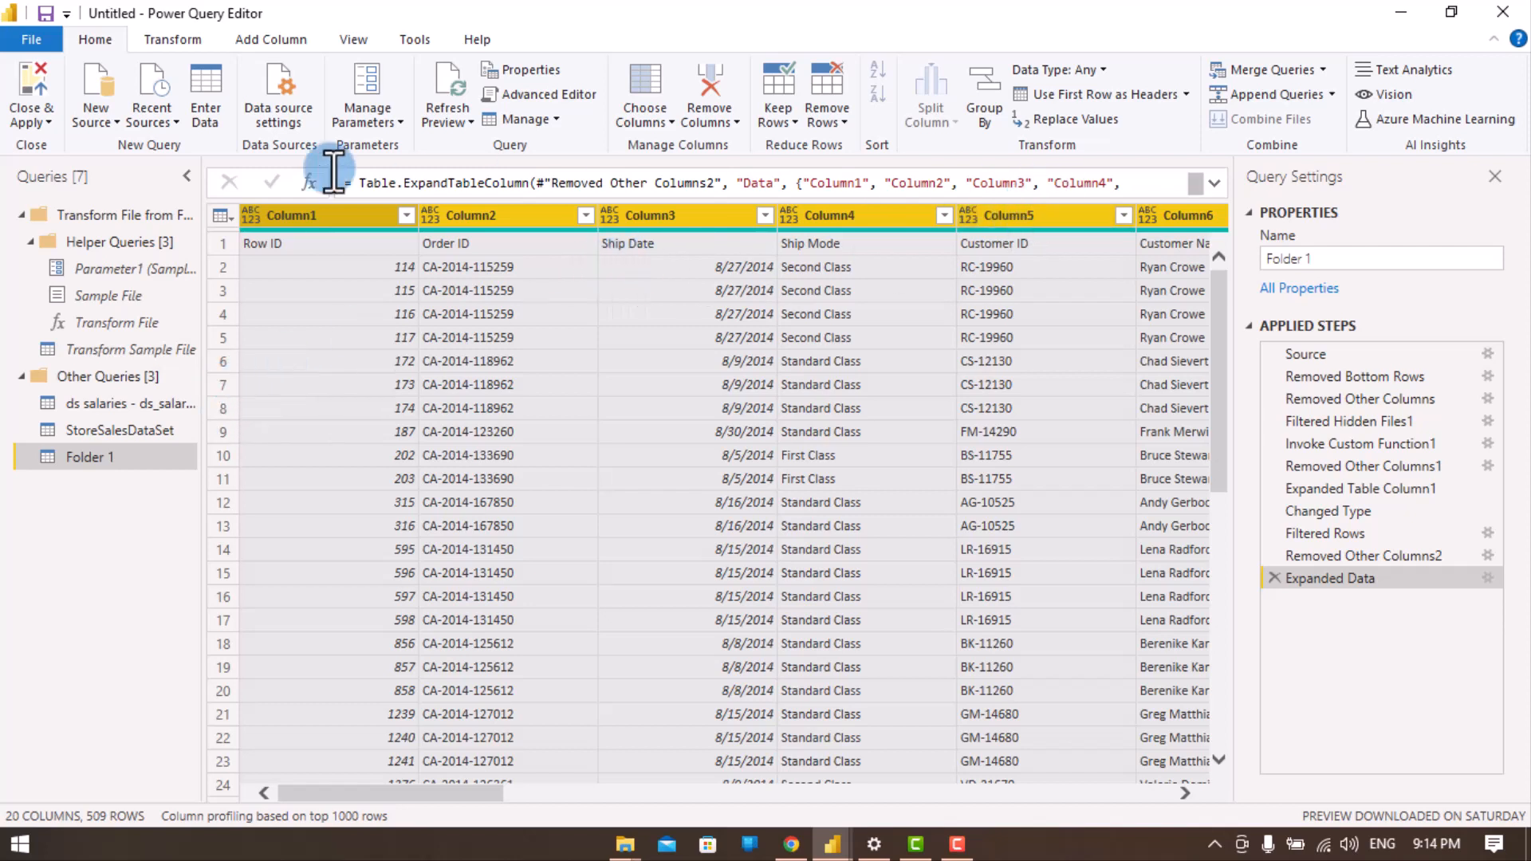
# Step: Promote the first row of the expanded table to column headers and check the rows below for repeated headers
pyautogui.click(1084, 94)
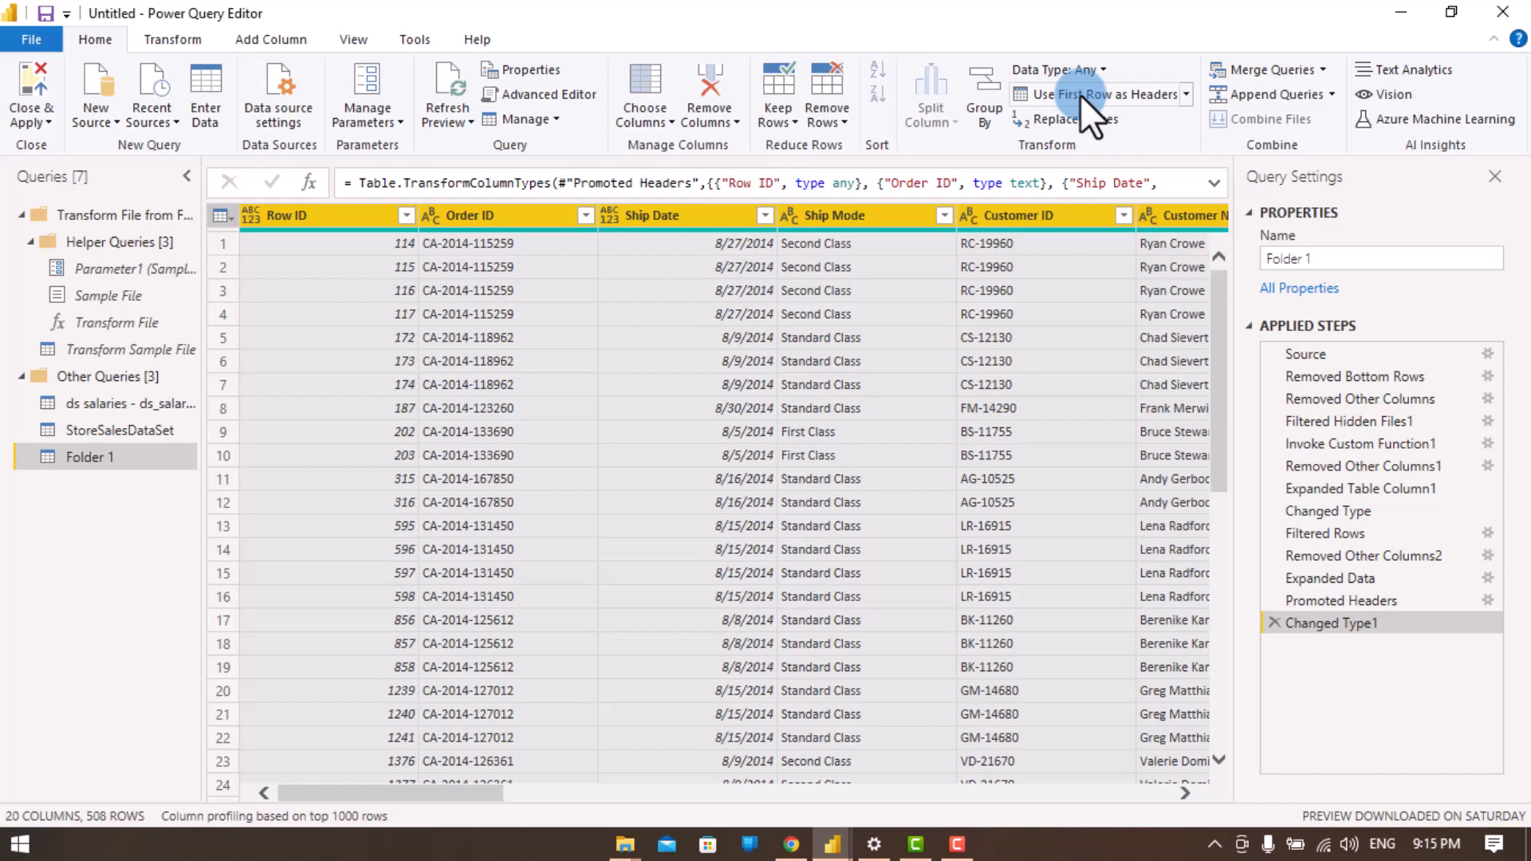
pyautogui.scroll(-20, 900, 539)
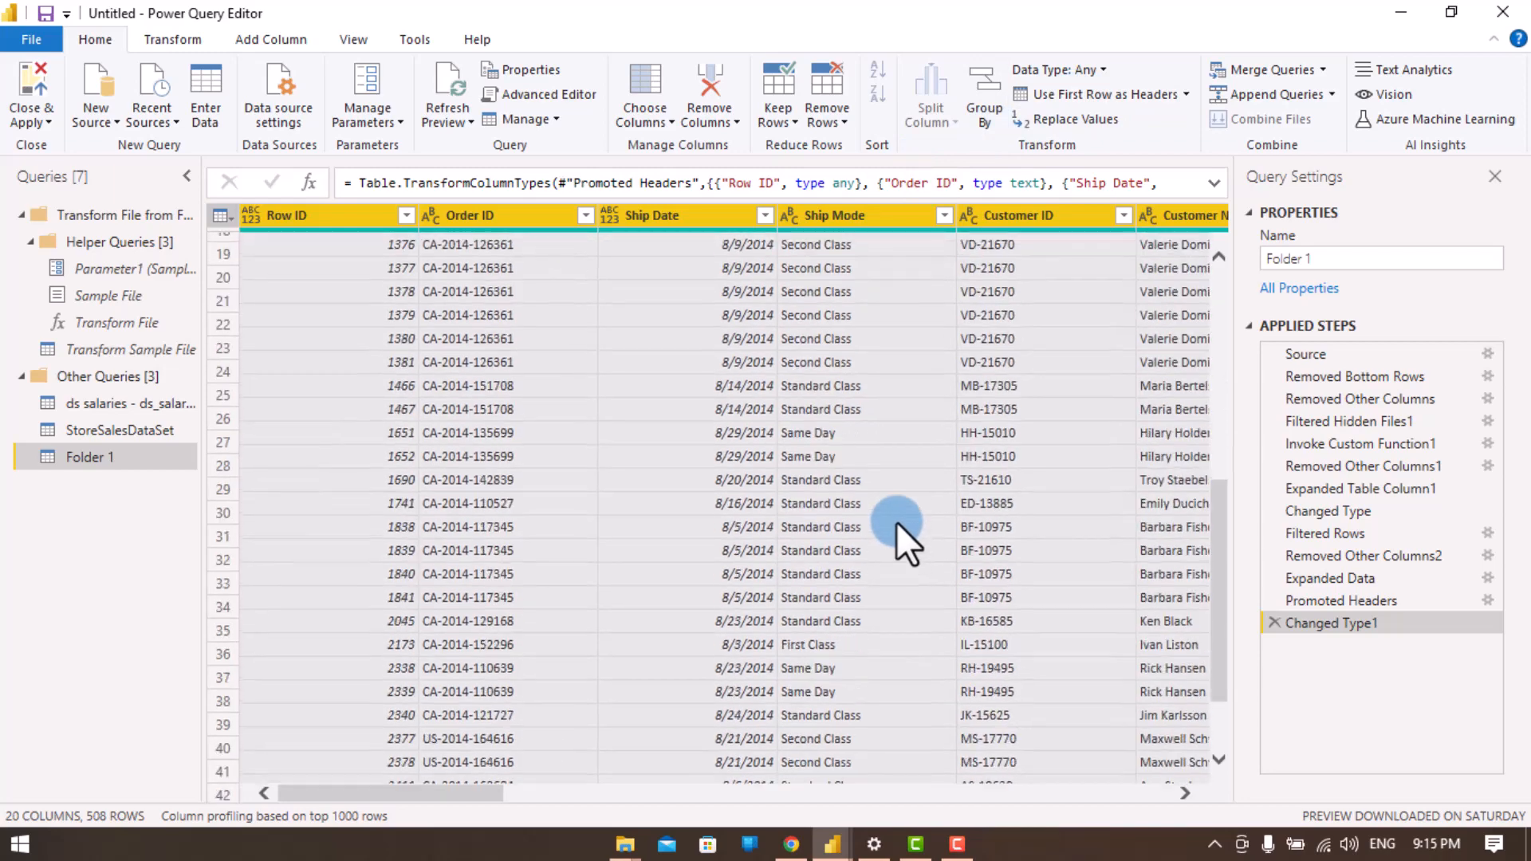
pyautogui.scroll(-13, 874, 453)
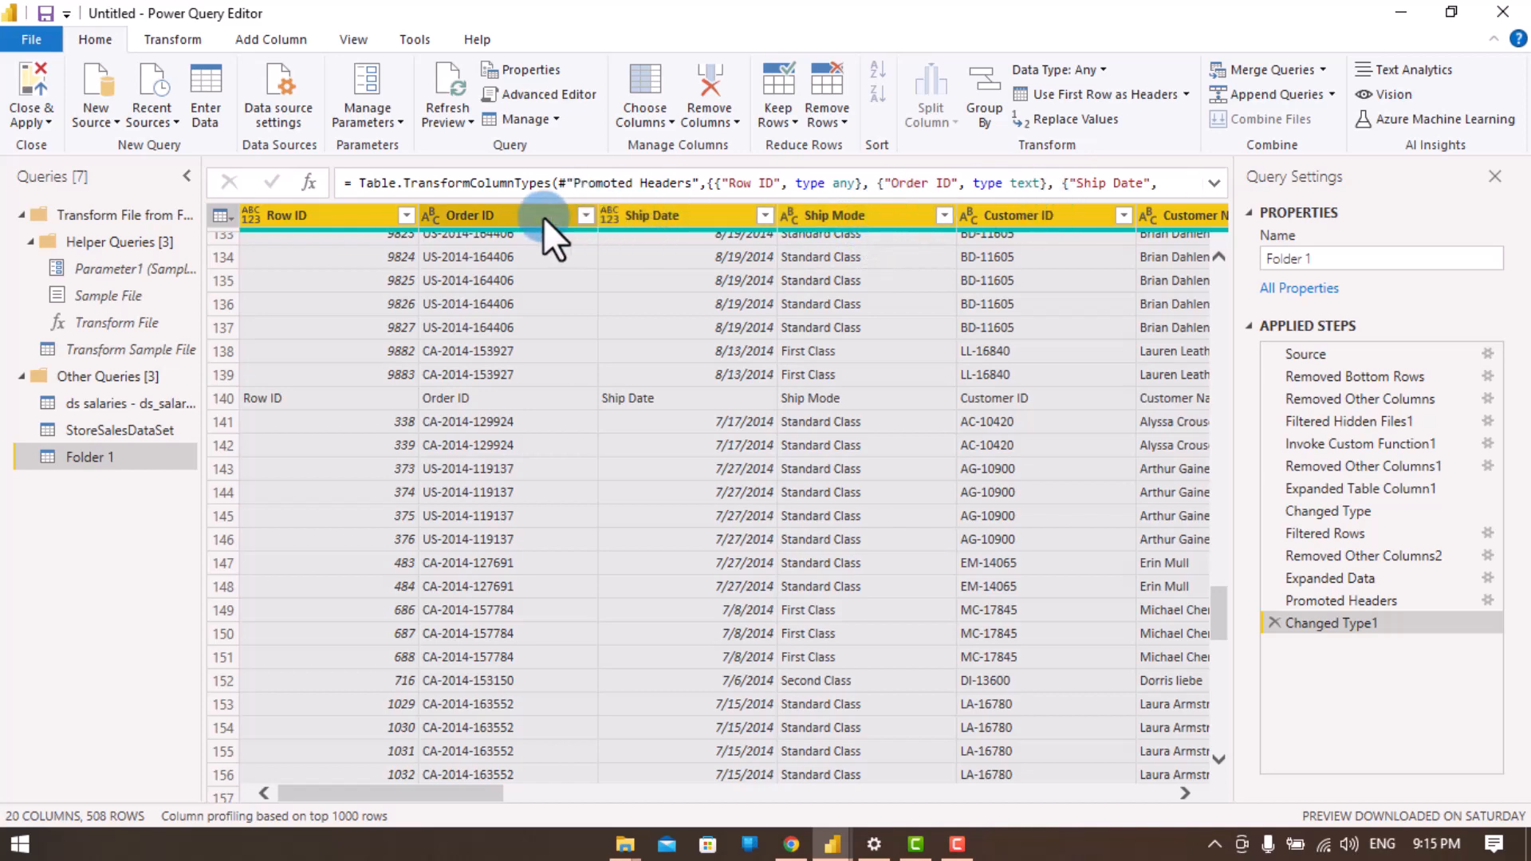
pyautogui.click(399, 223)
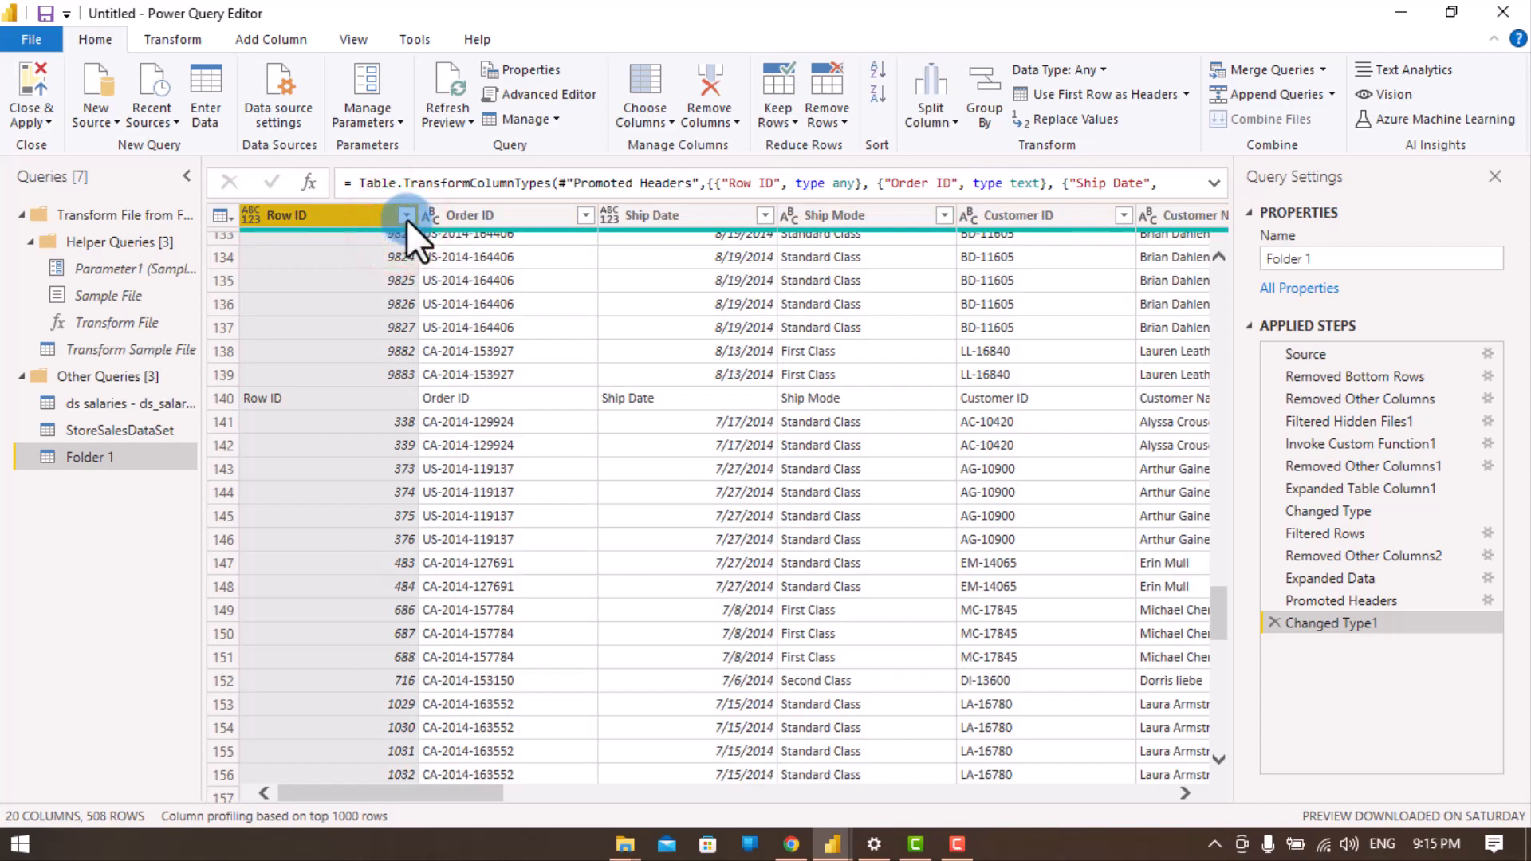
pyautogui.click(406, 215)
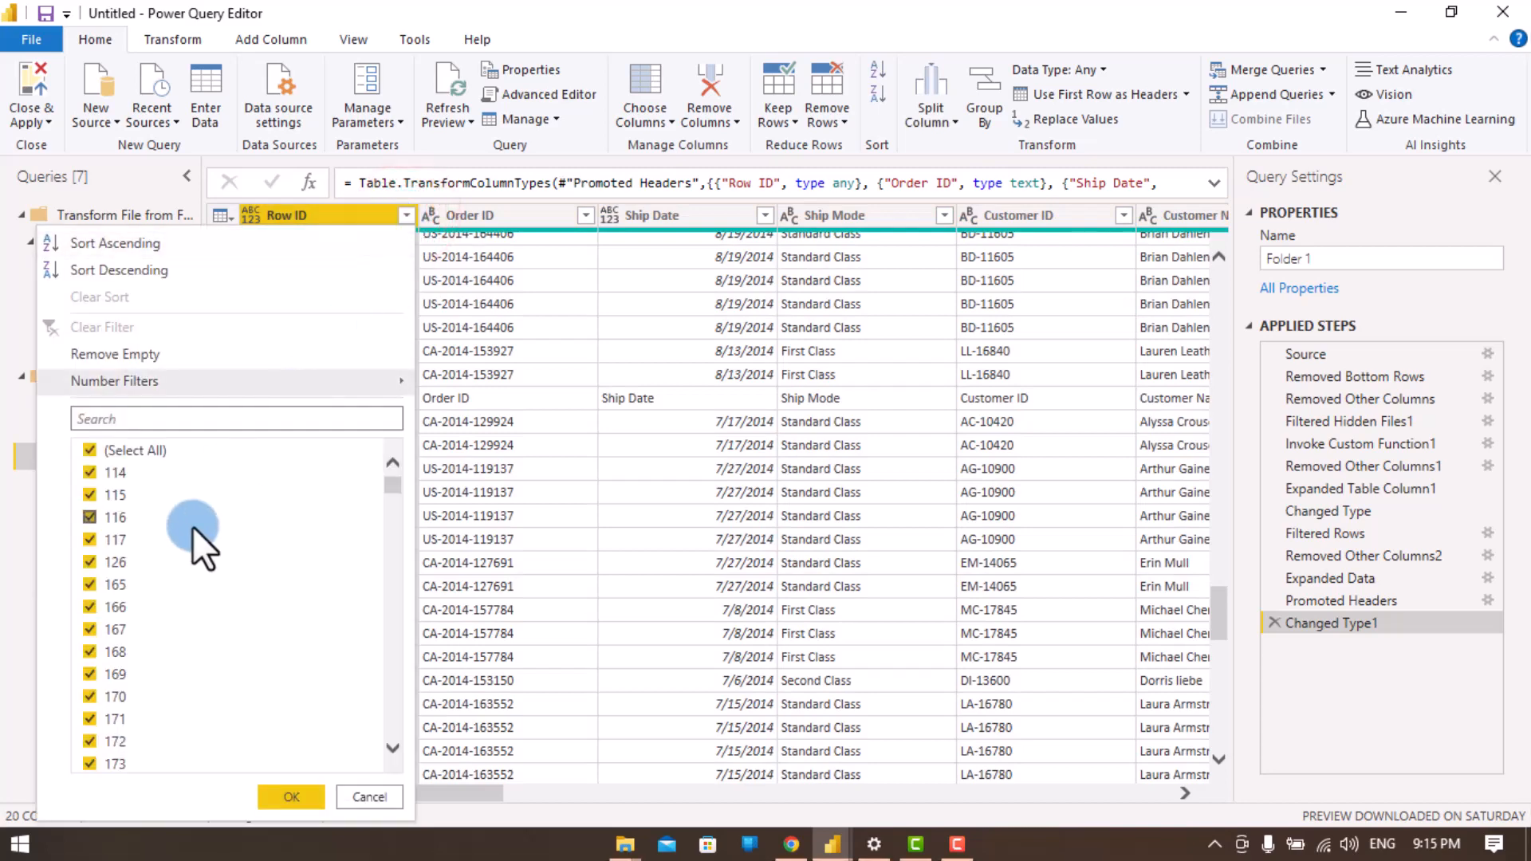
pyautogui.scroll(-5, 193, 528)
pyautogui.scroll(-20, 195, 526)
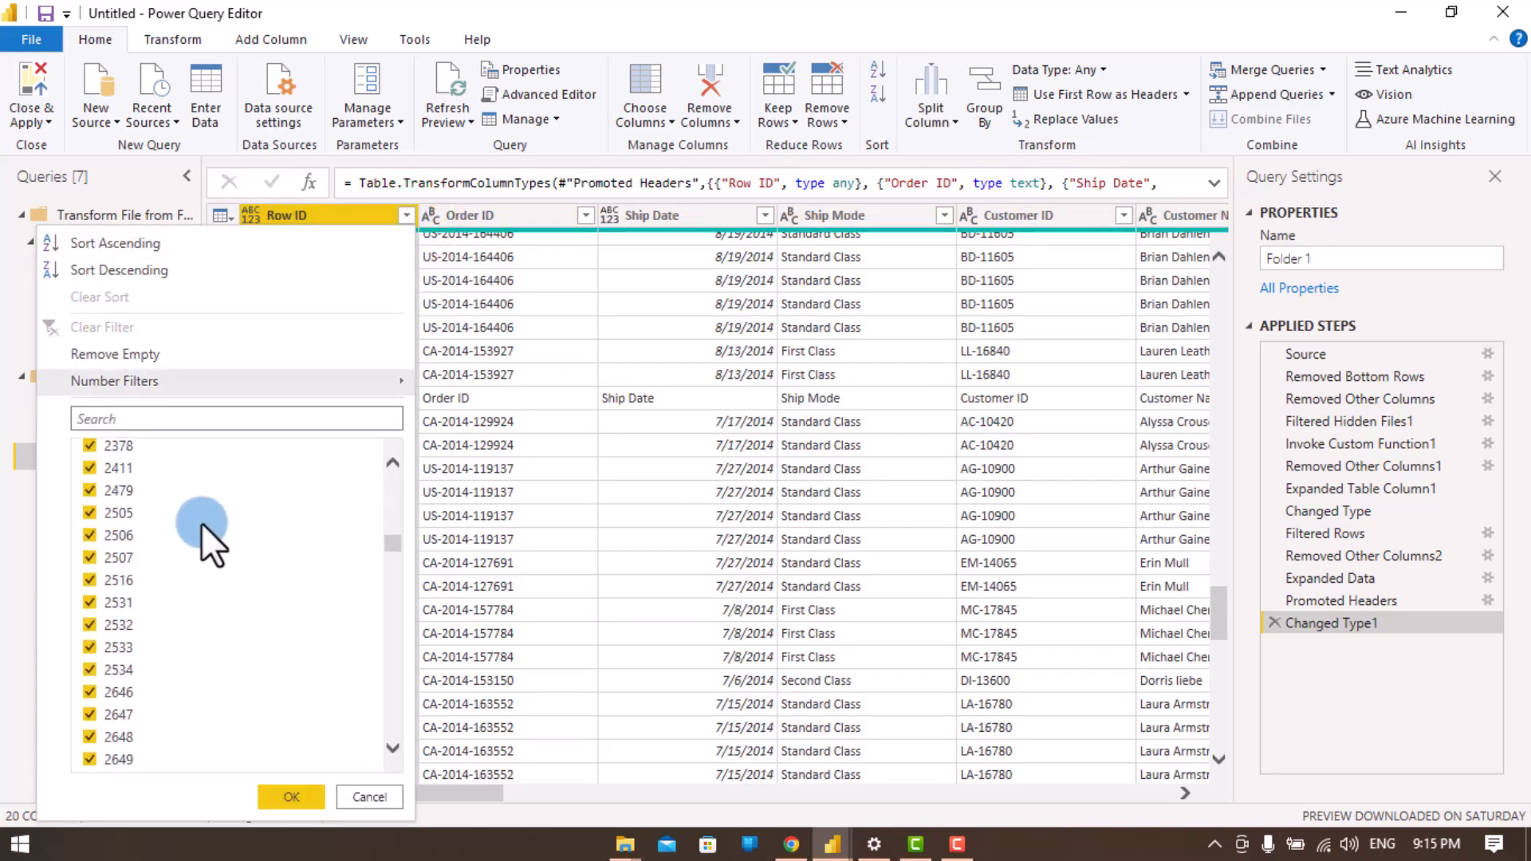
pyautogui.click(372, 217)
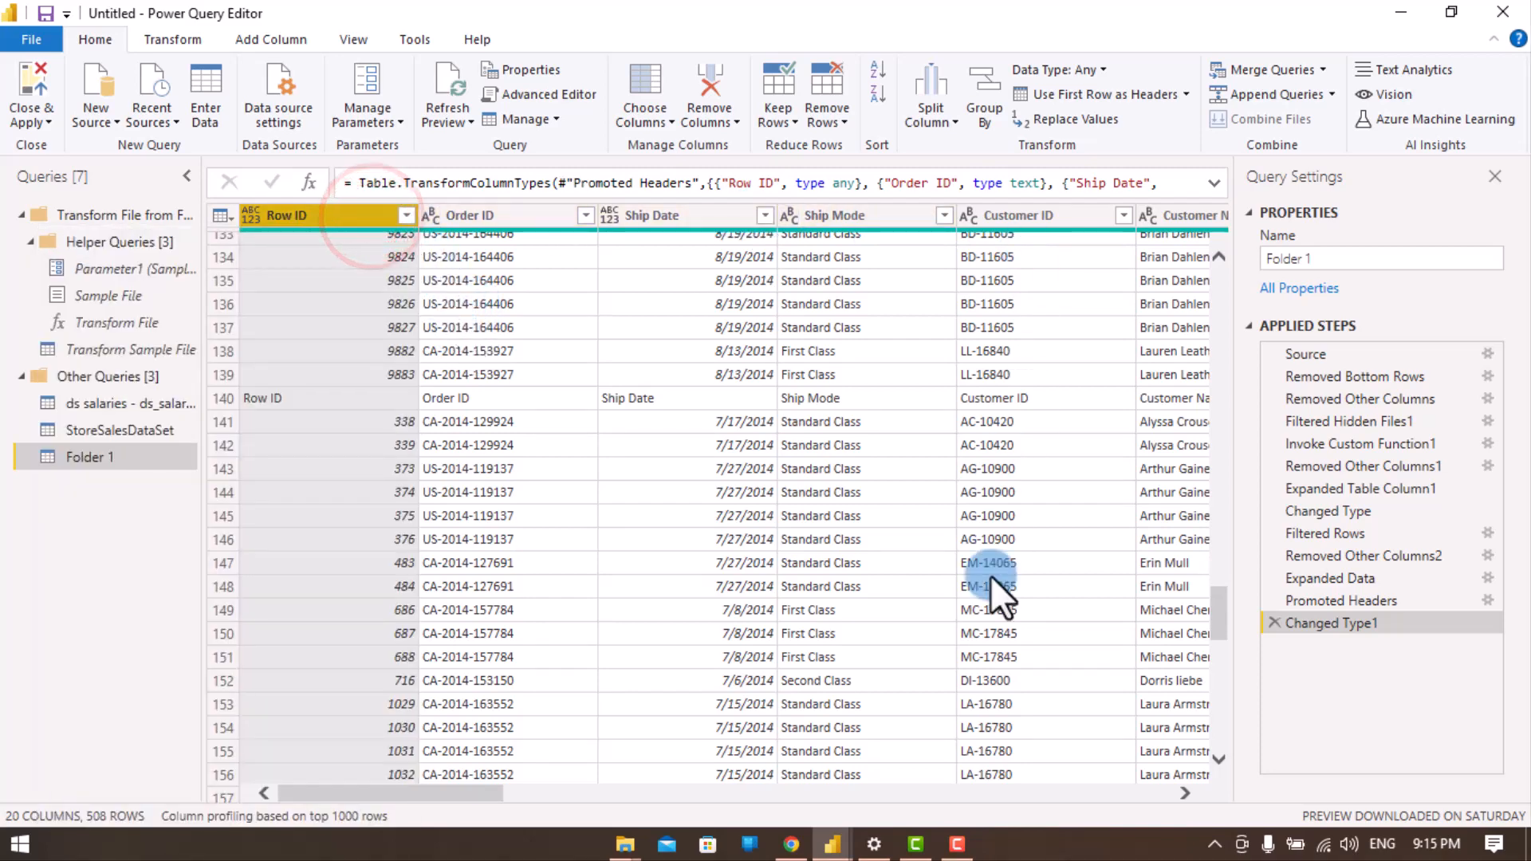
# Step: Filter the repeated header rows out of the table by excluding the value Country from the Country column
pyautogui.click(893, 792)
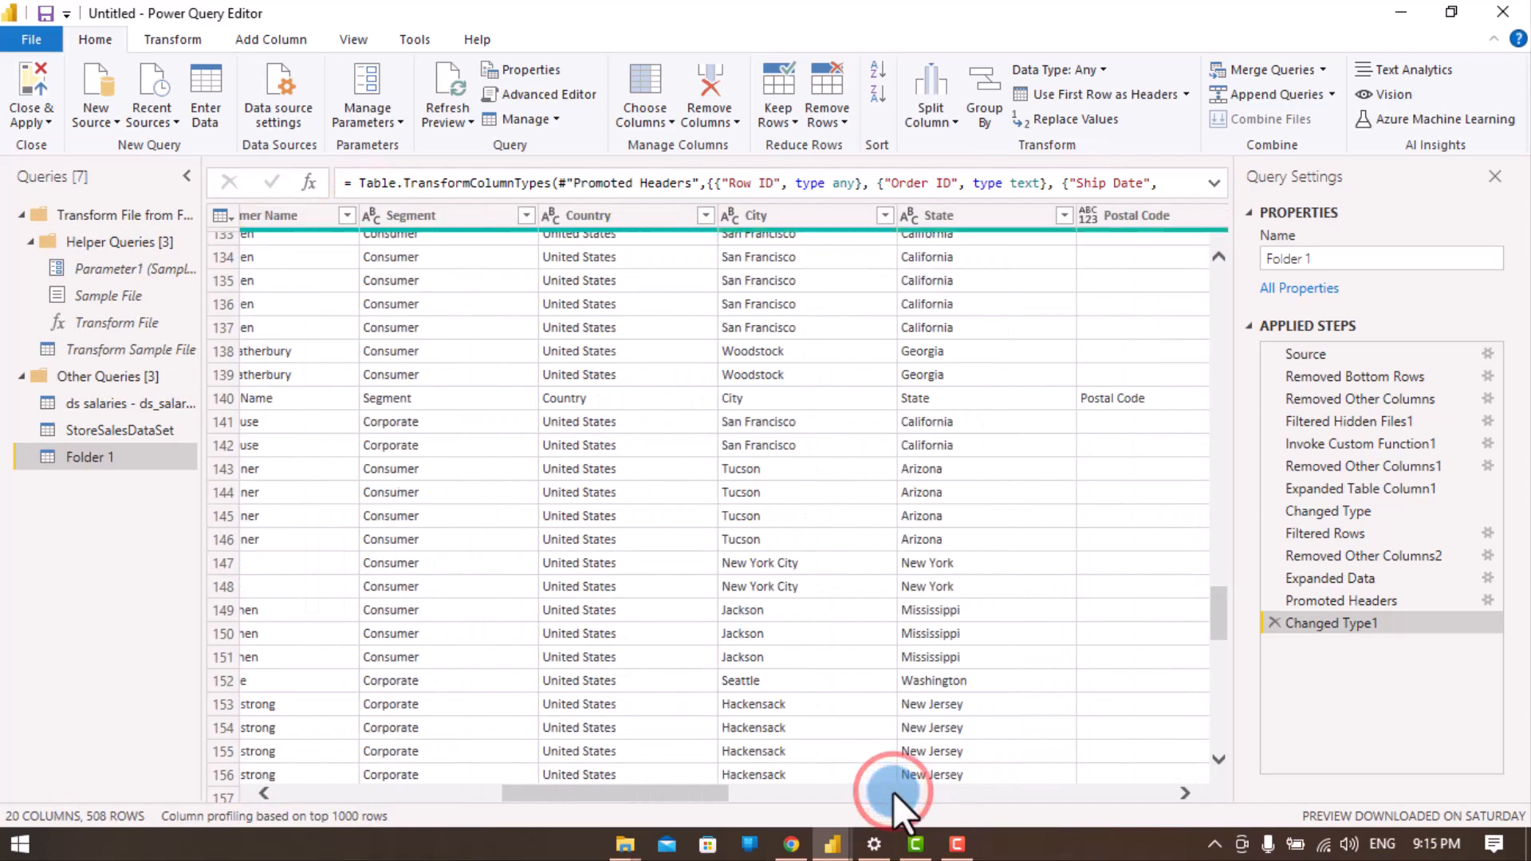
pyautogui.click(706, 213)
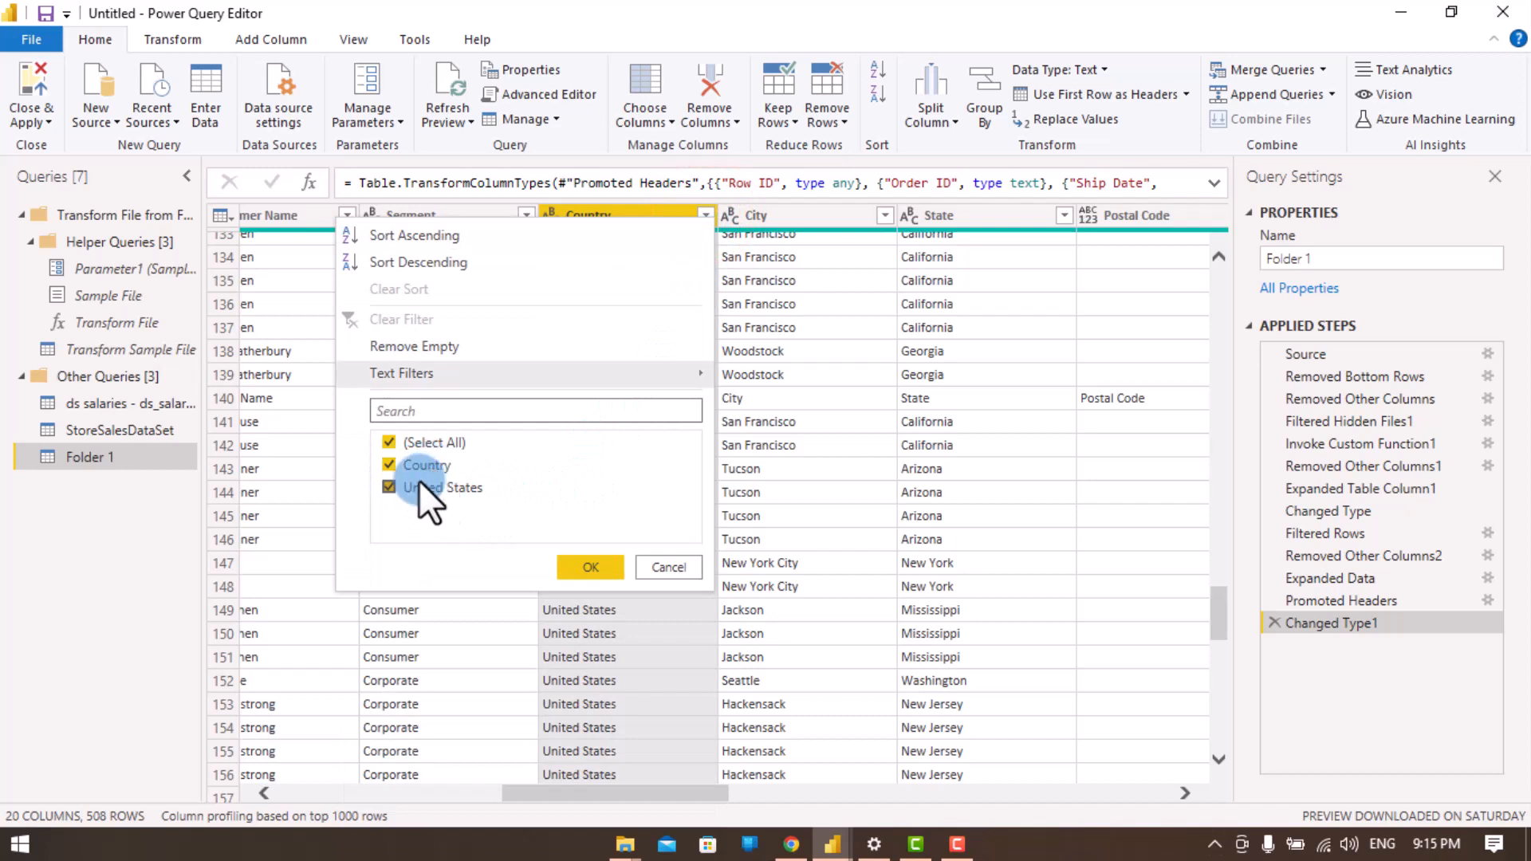
pyautogui.click(388, 465)
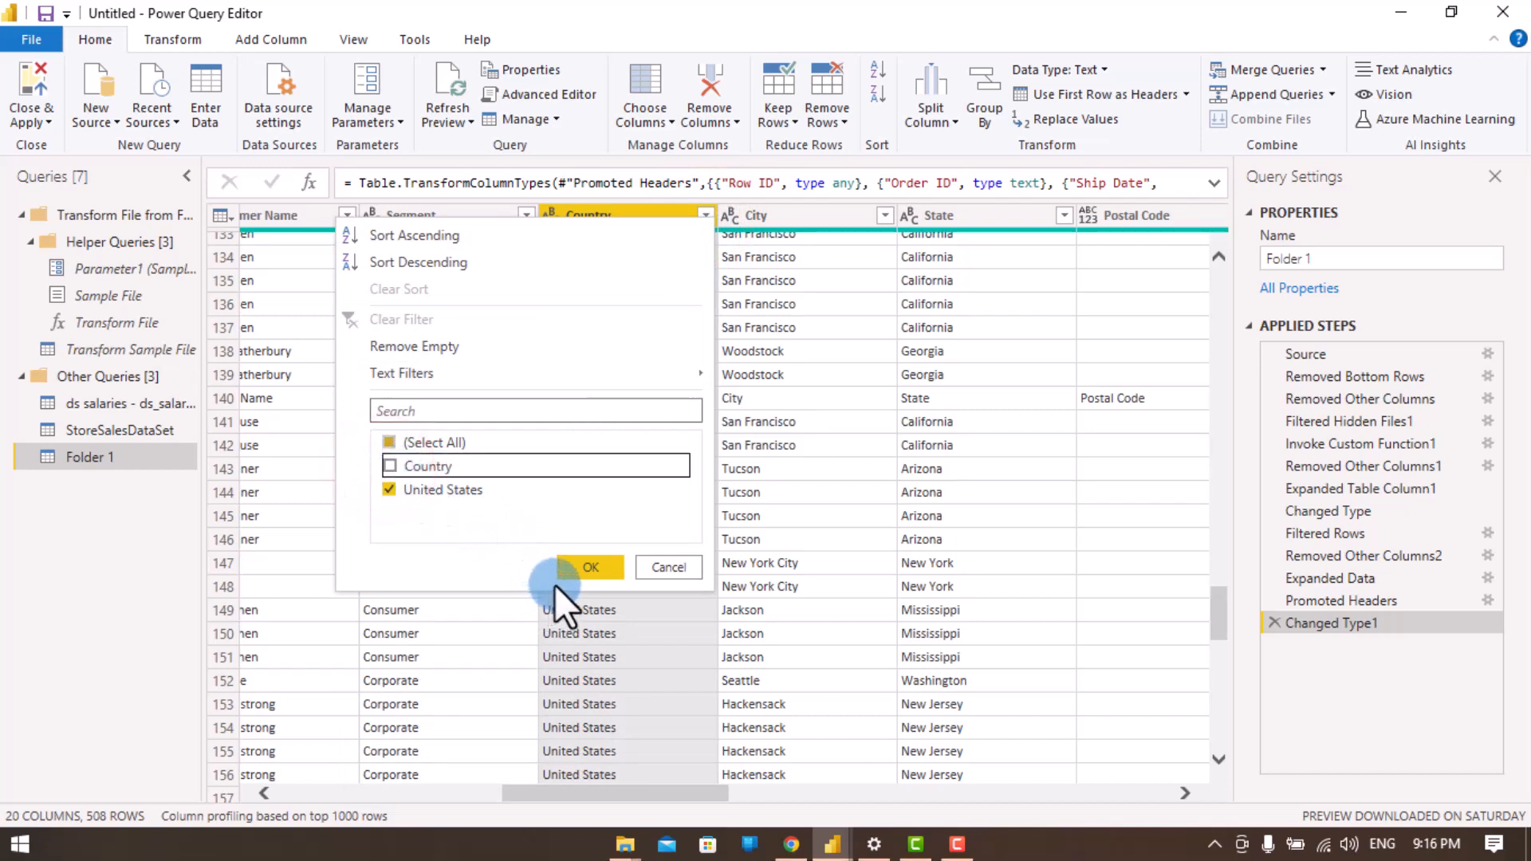
pyautogui.click(589, 567)
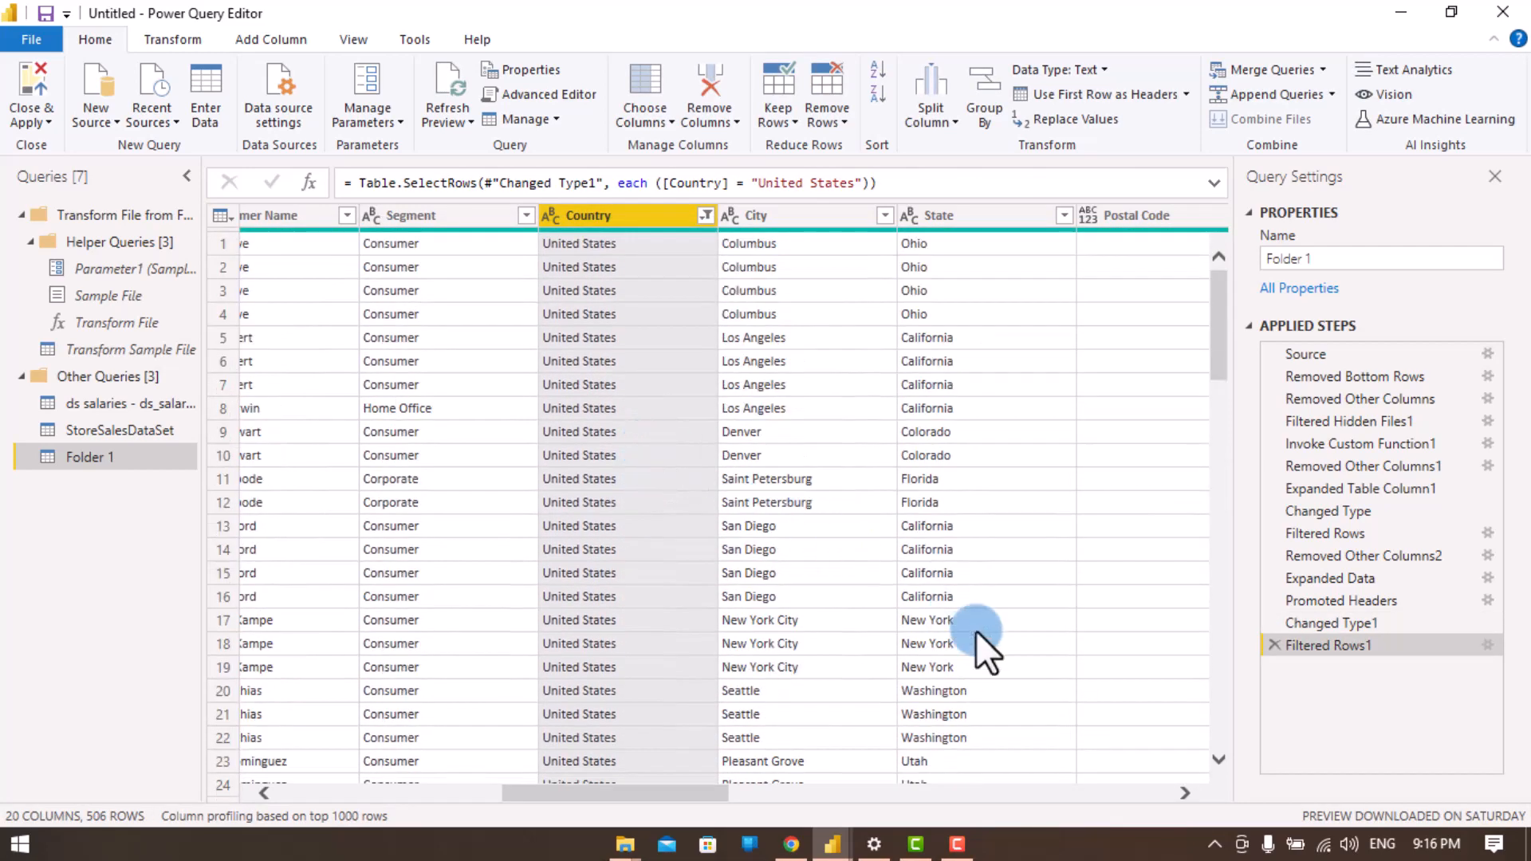
# Step: Close Power Query Editor, apply the changes to the report, and expand the Folder 1 table to show its fields
pyautogui.moveTo(667, 794); pyautogui.dragTo(289, 797)
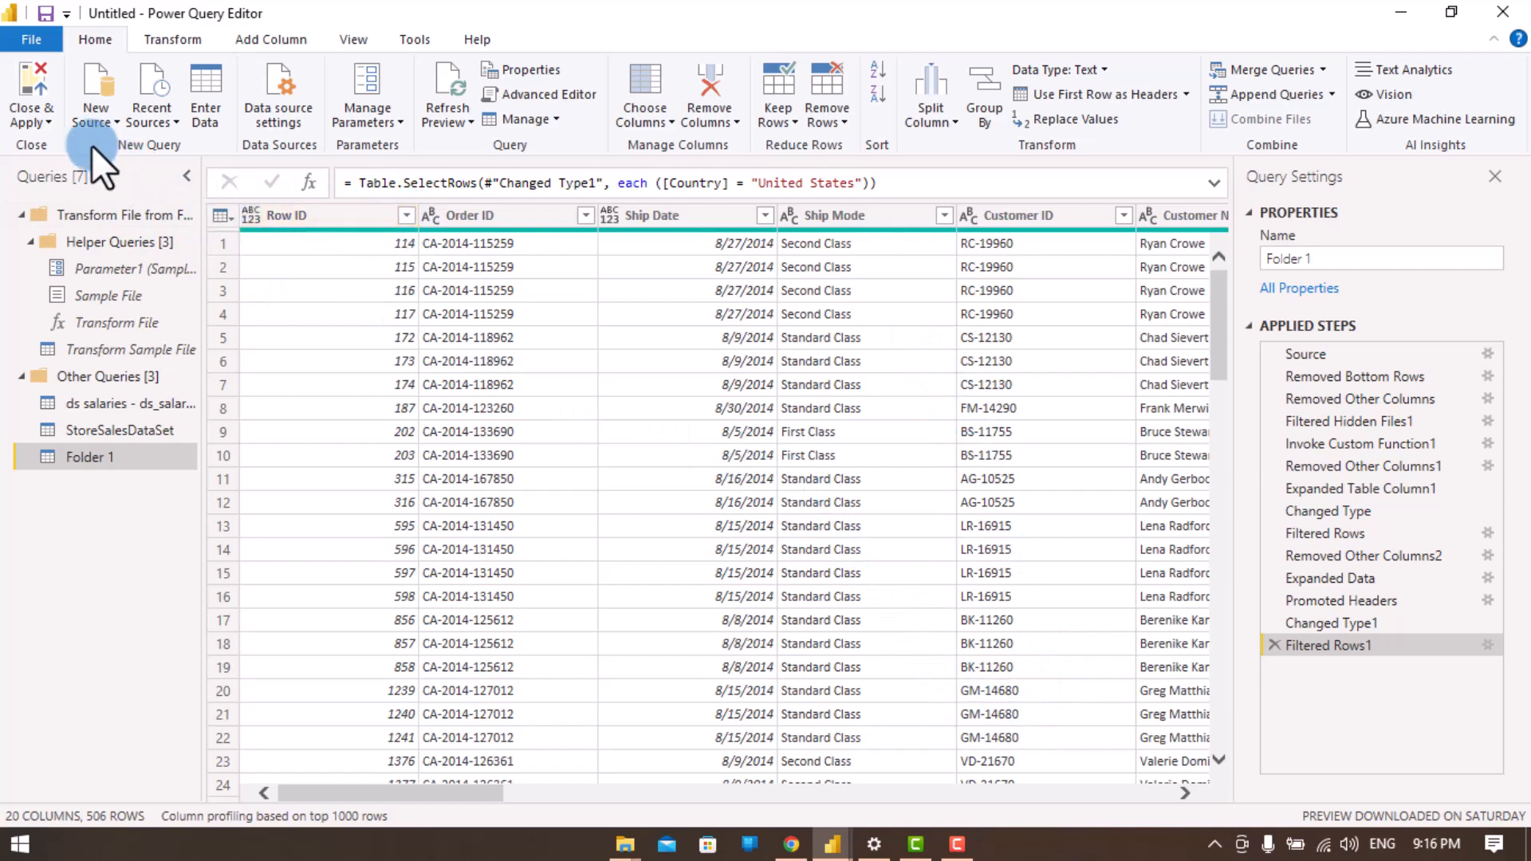
pyautogui.click(21, 89)
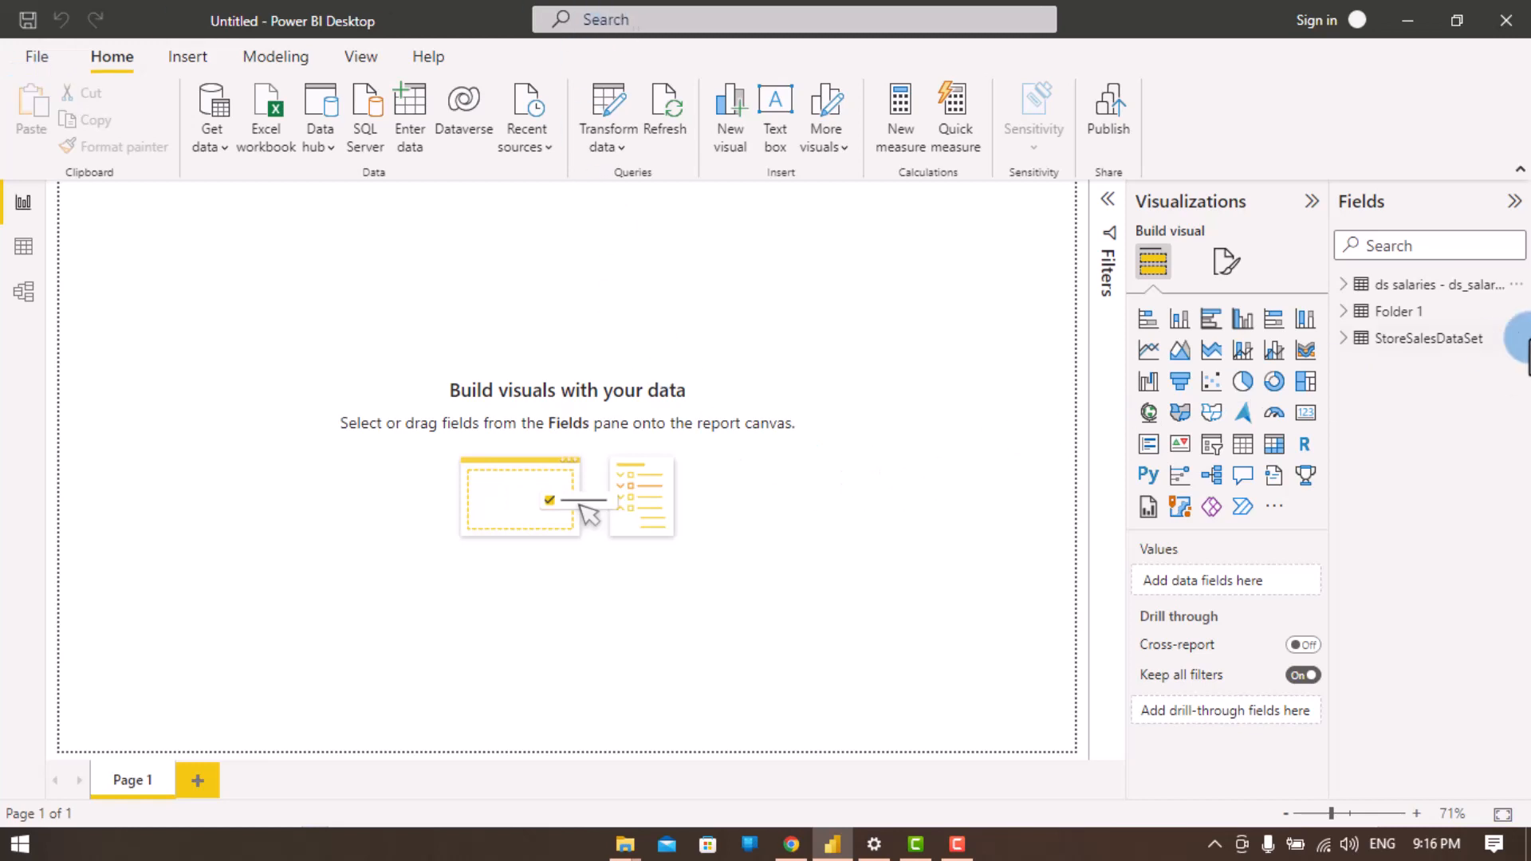
pyautogui.moveTo(1350, 315)
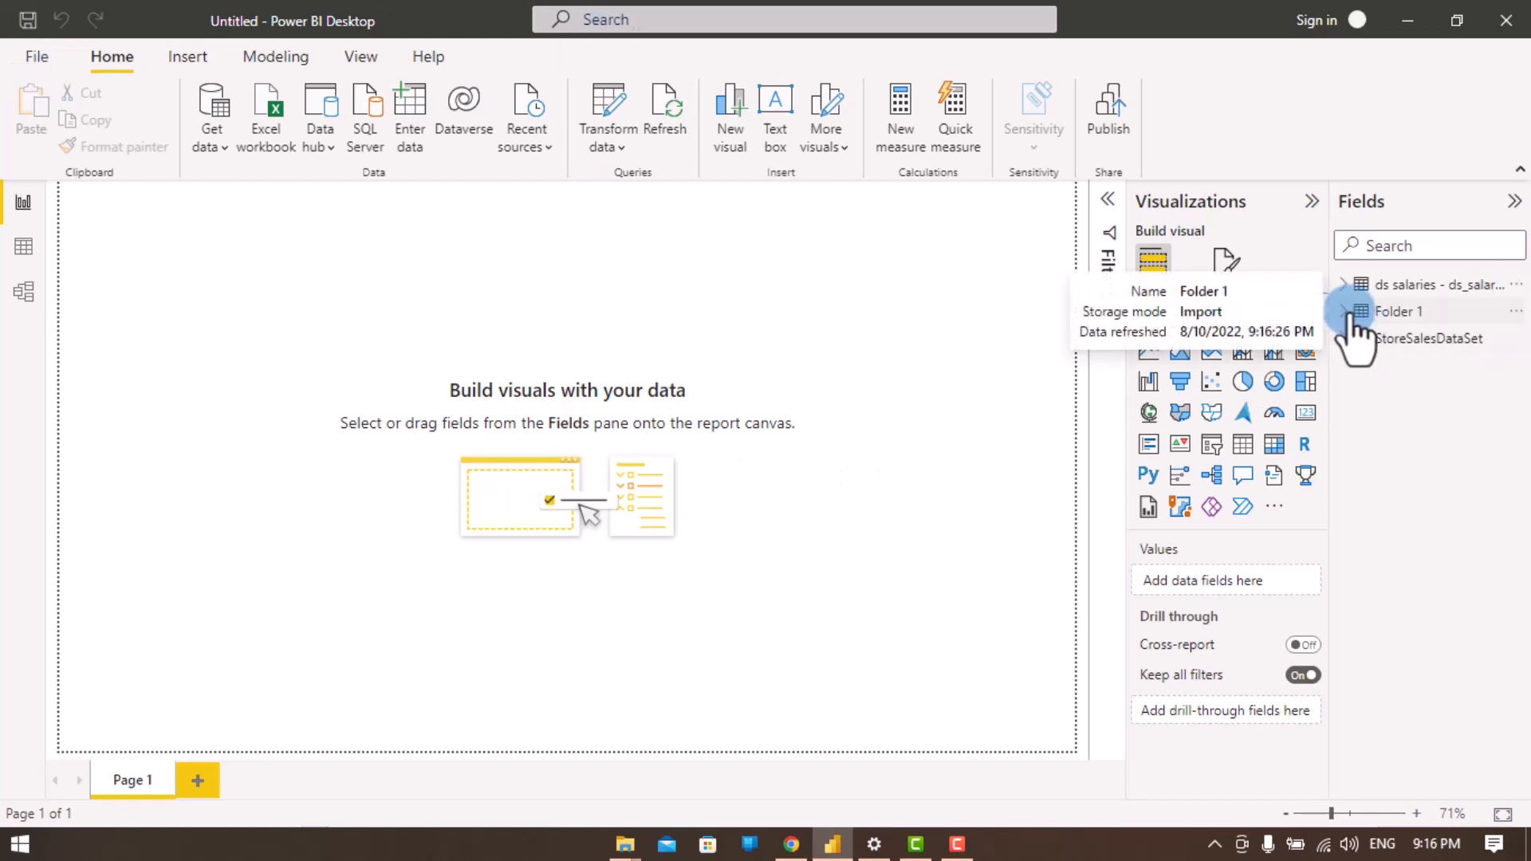
pyautogui.click(1348, 312)
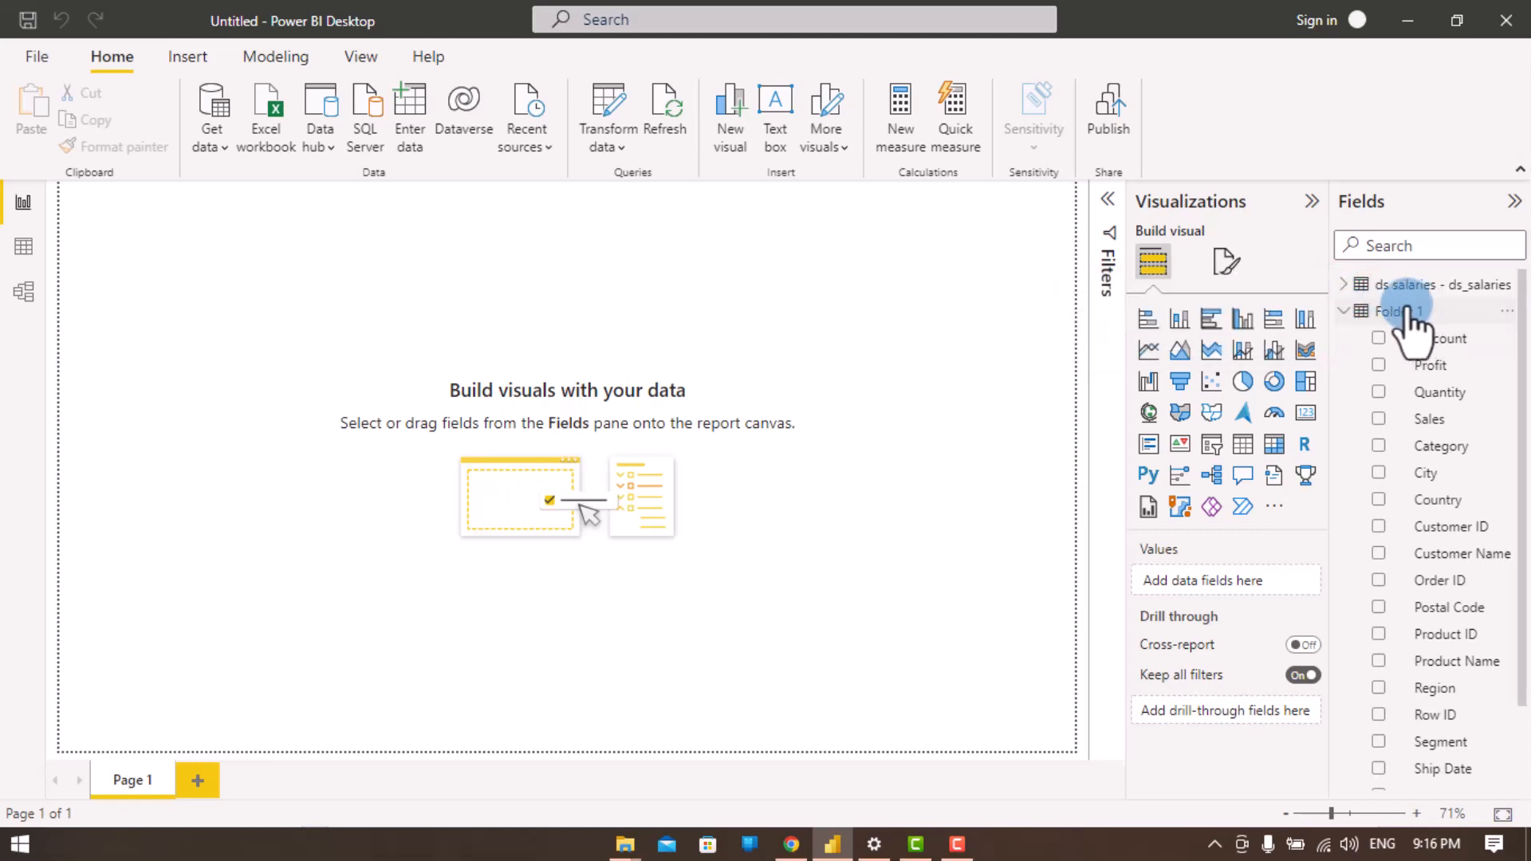
# Step: Review the fields of the Folder 1 table, including those at the end of its list, and collapse the table
pyautogui.scroll(-2, 1431, 562)
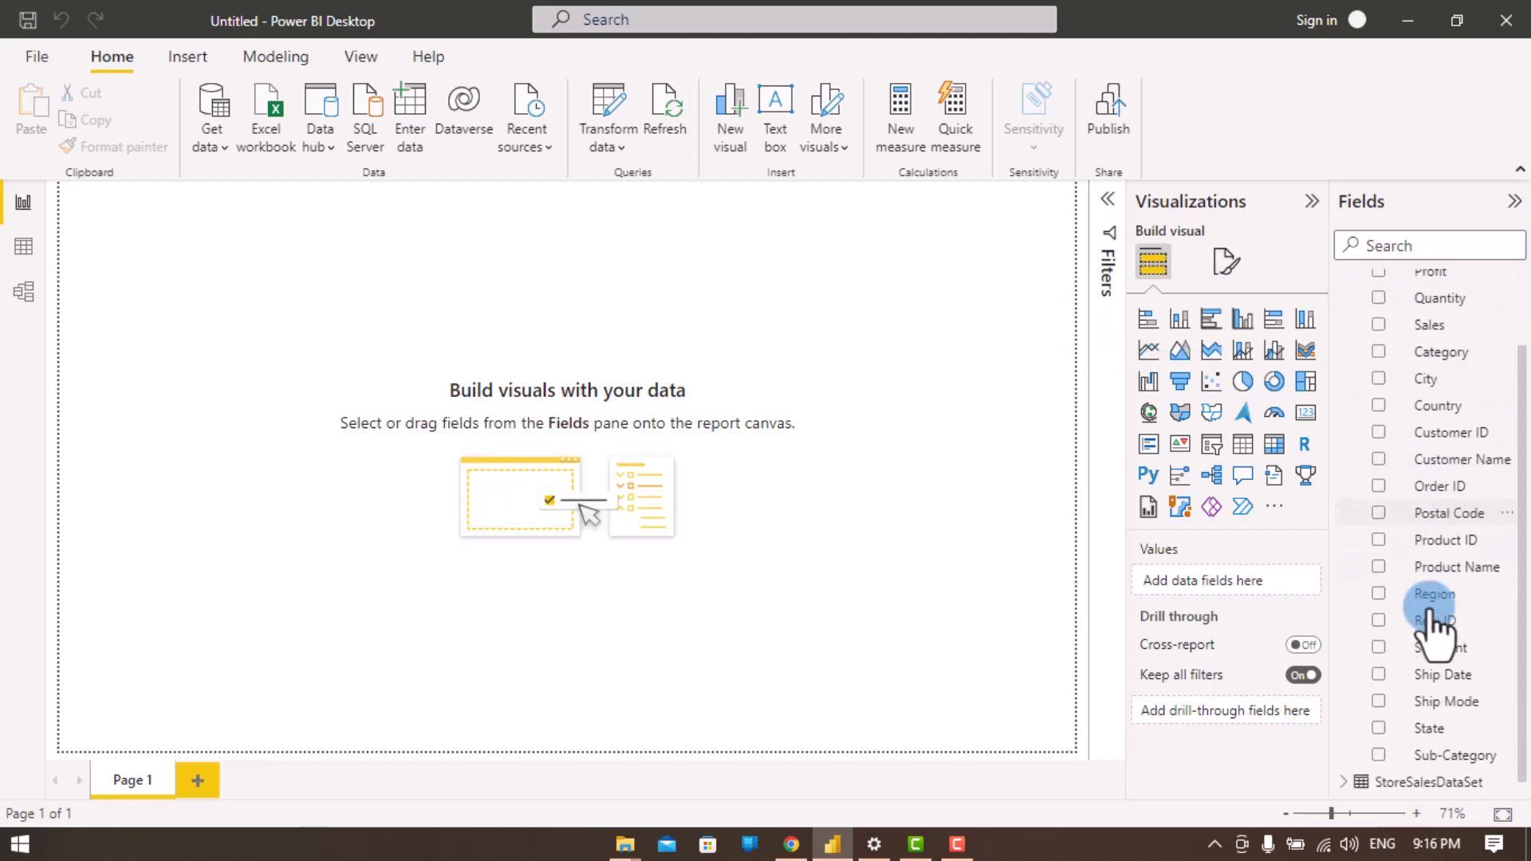
pyautogui.scroll(2, 1432, 558)
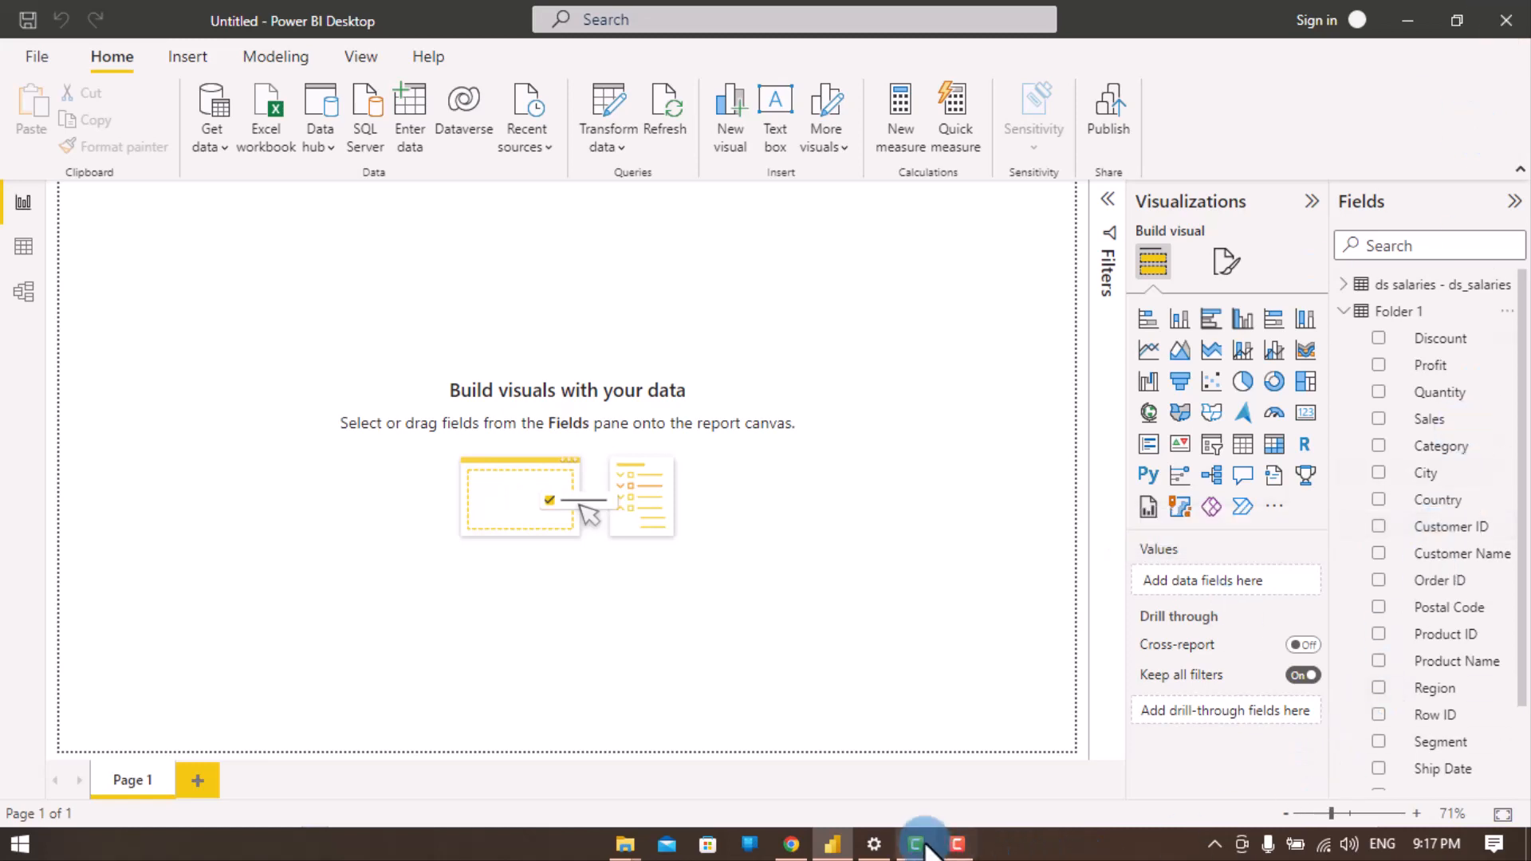
pyautogui.click(1343, 316)
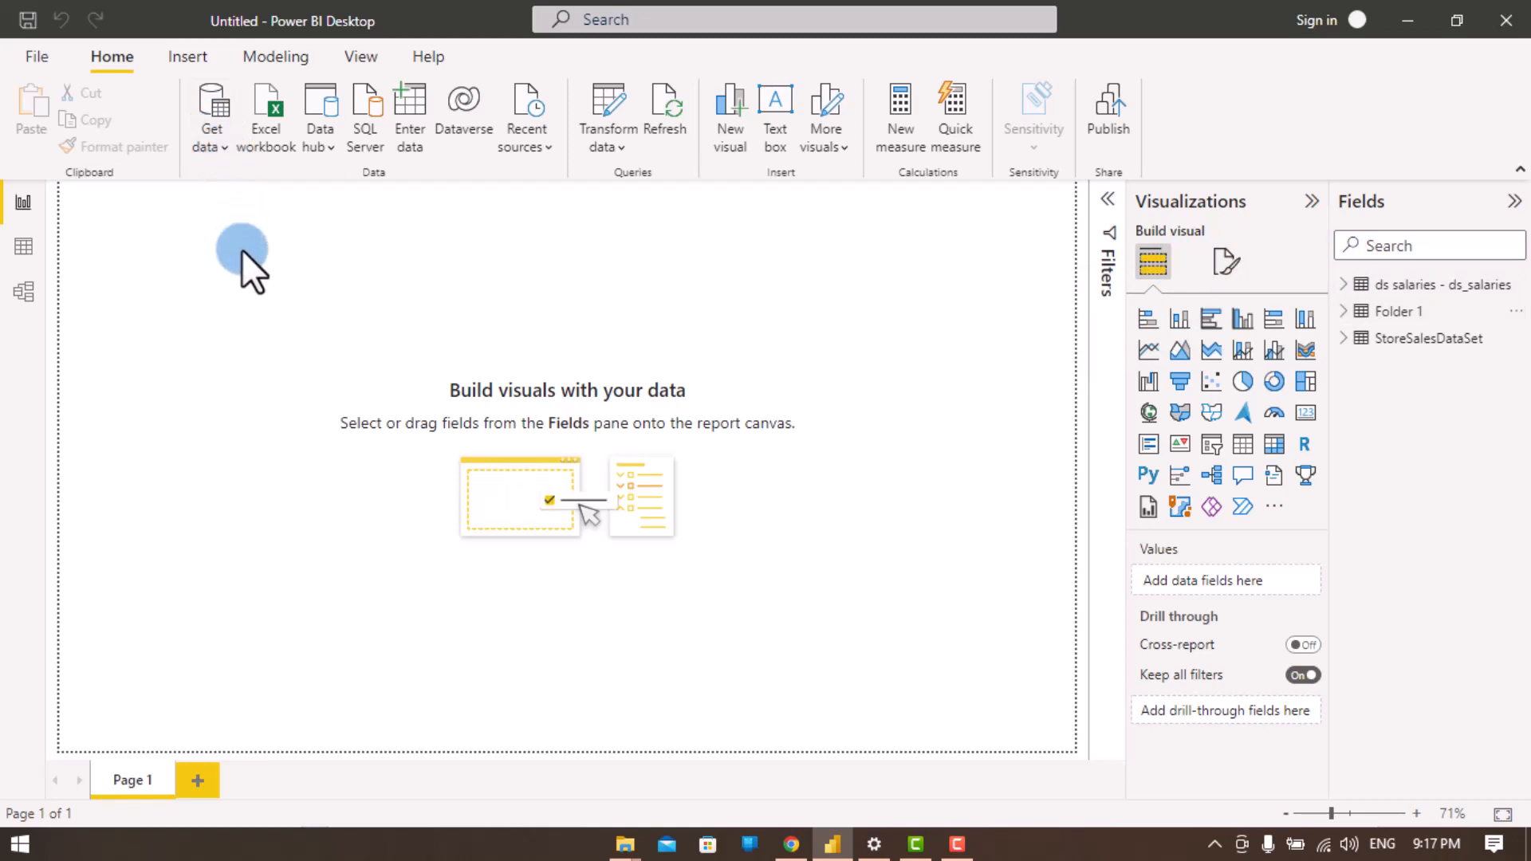
# Step: Switch to Chrome, look through the countries.csv table on the Google developers page, and copy the page's URL
pyautogui.click(791, 844)
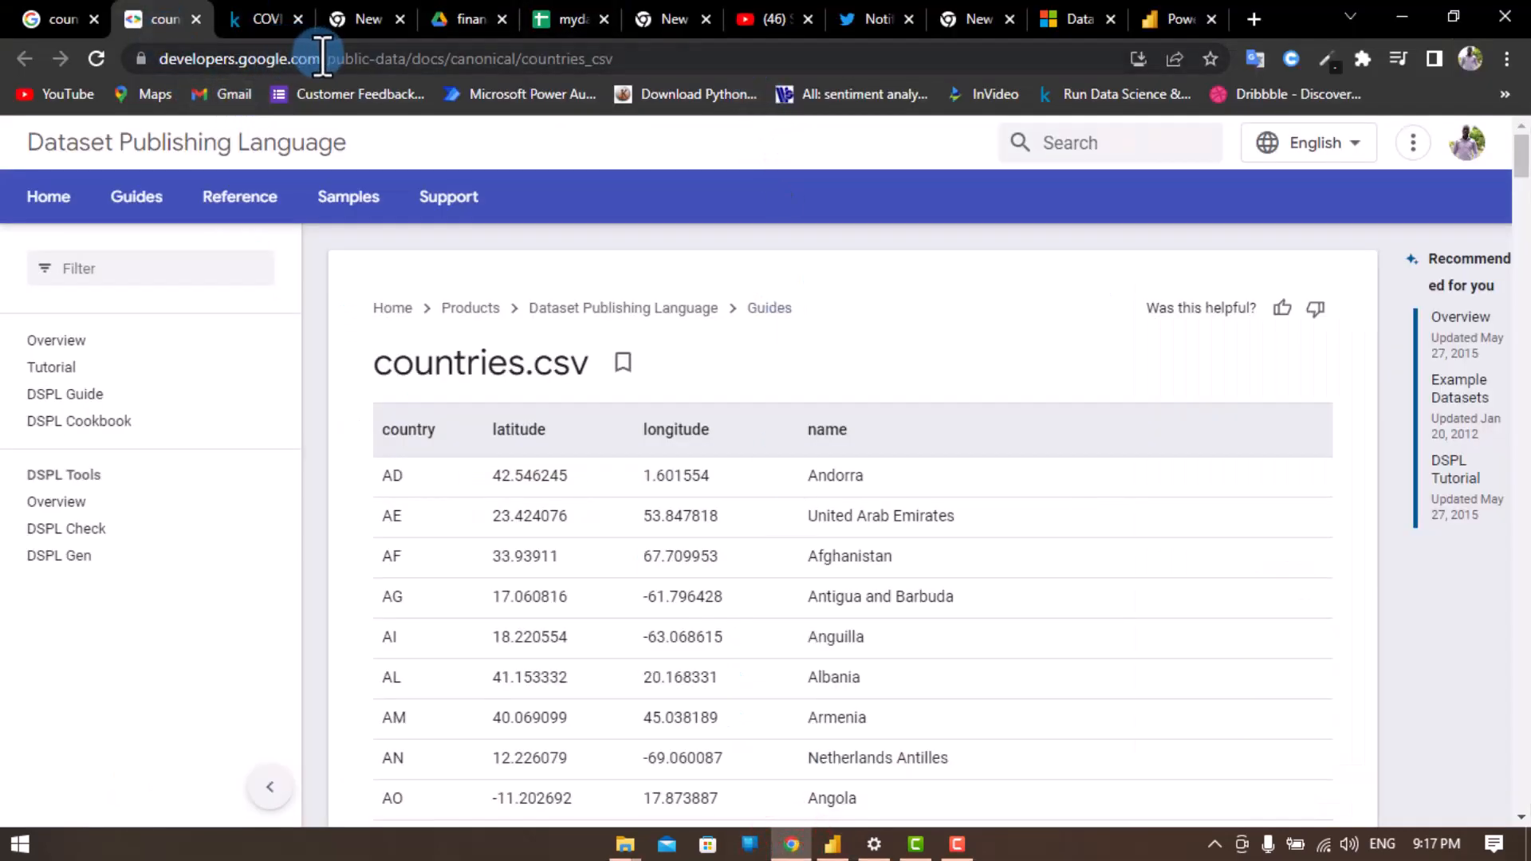
pyautogui.scroll(-5, 701, 427)
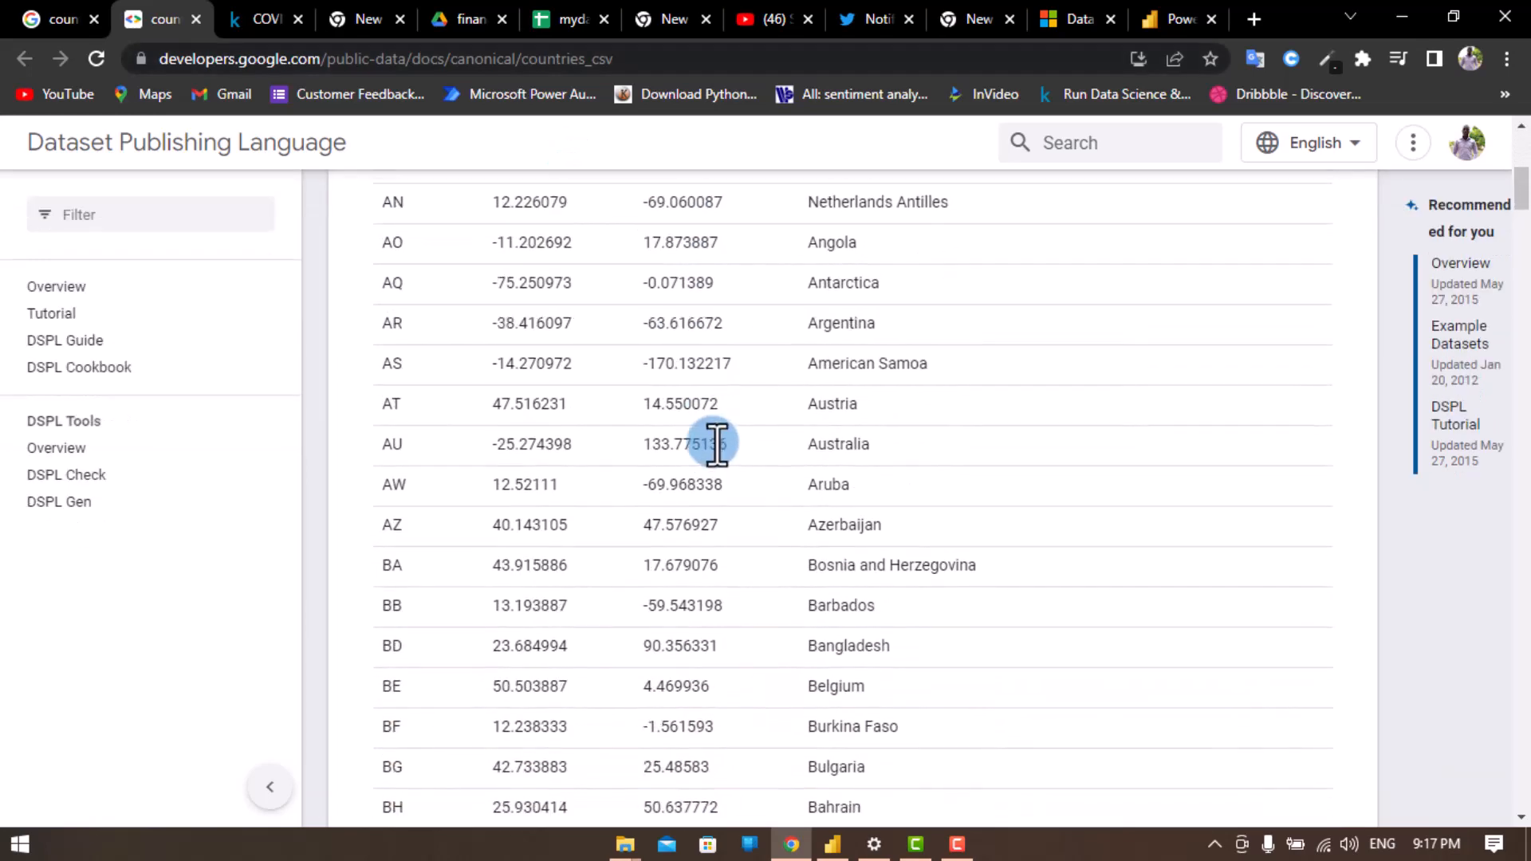
pyautogui.scroll(-15, 716, 444)
pyautogui.scroll(20, 717, 434)
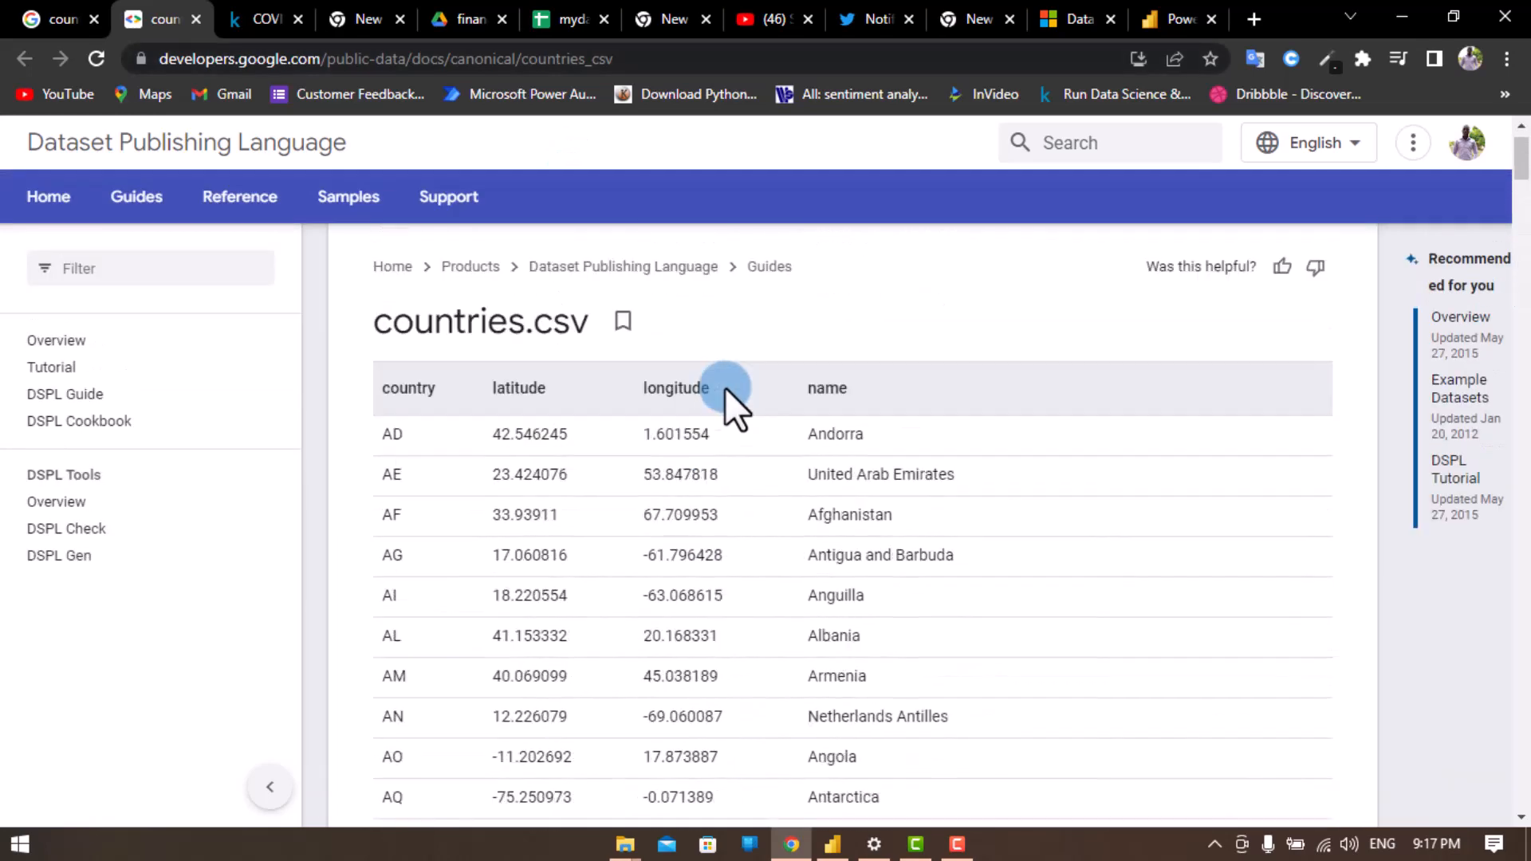
pyautogui.scroll(1, 725, 386)
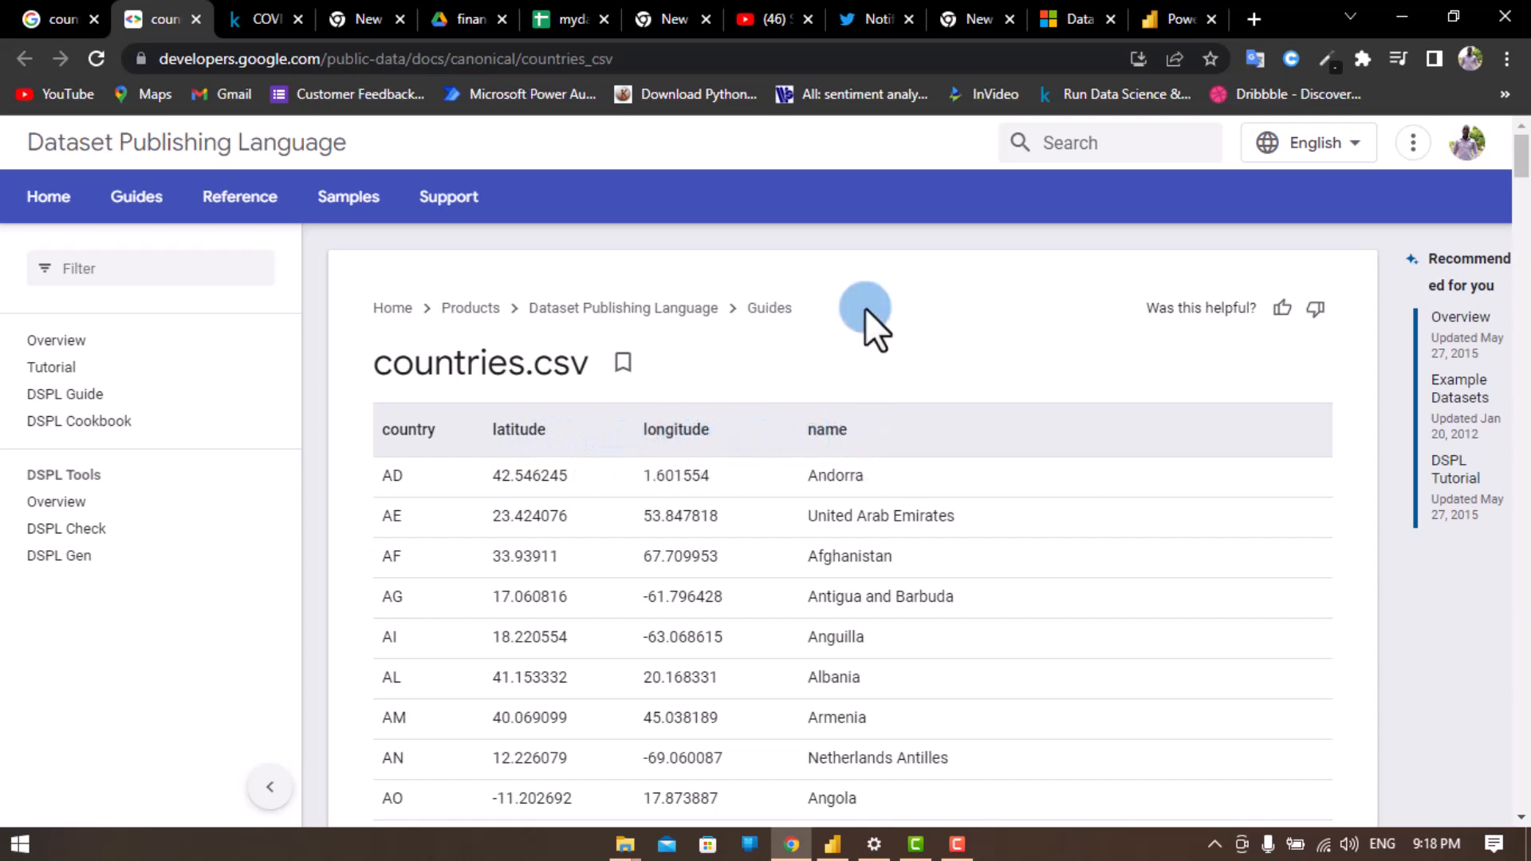
pyautogui.click(666, 58)
pyautogui.hotkey('ctrl', 'c')
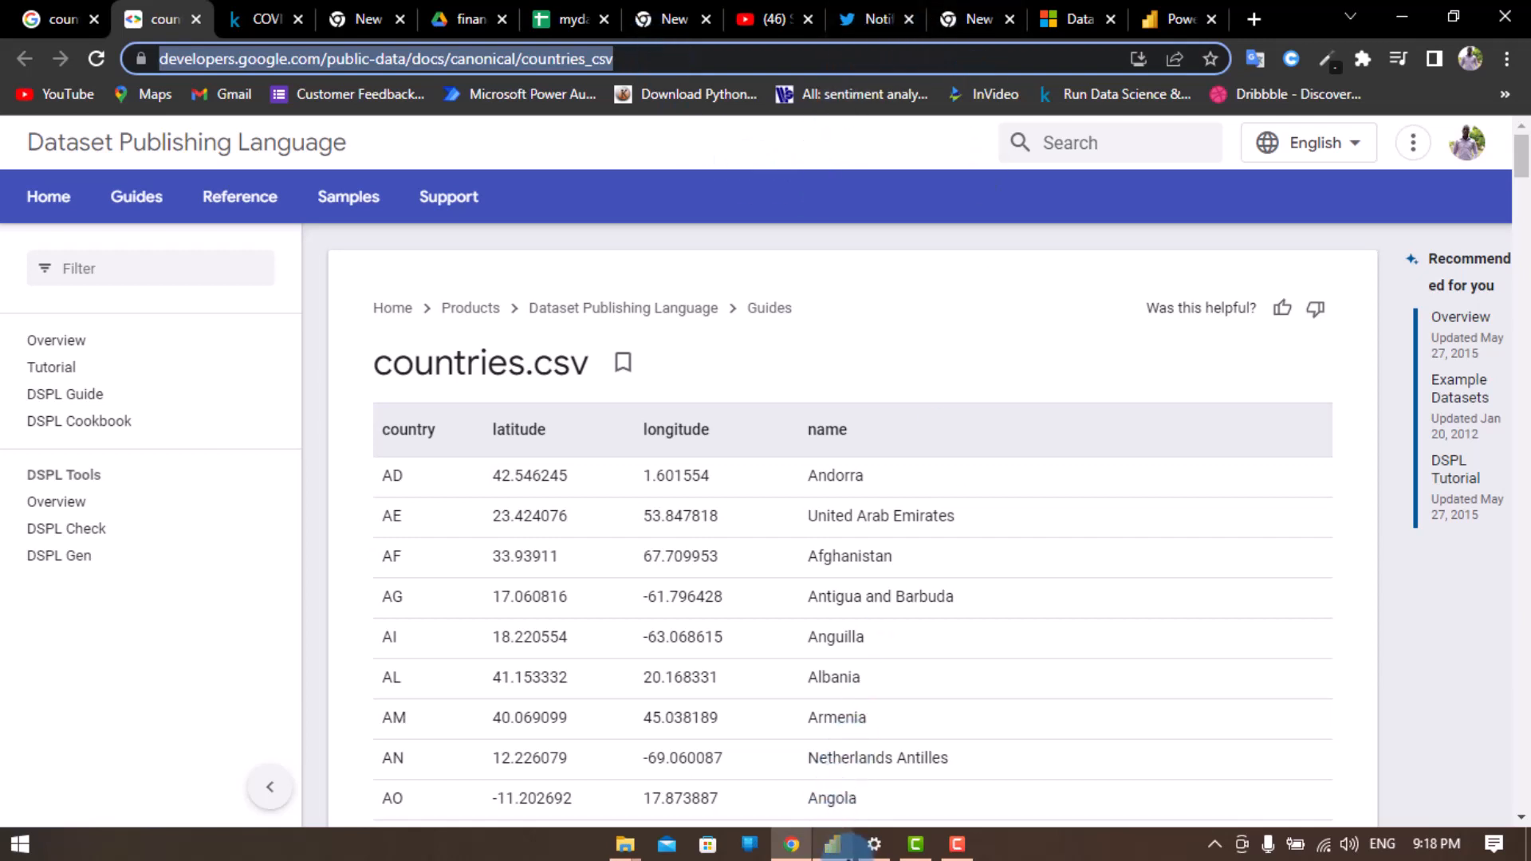
# Step: Switch back to Power BI Desktop and start a new data import with the Web connector from the Other category
pyautogui.click(832, 843)
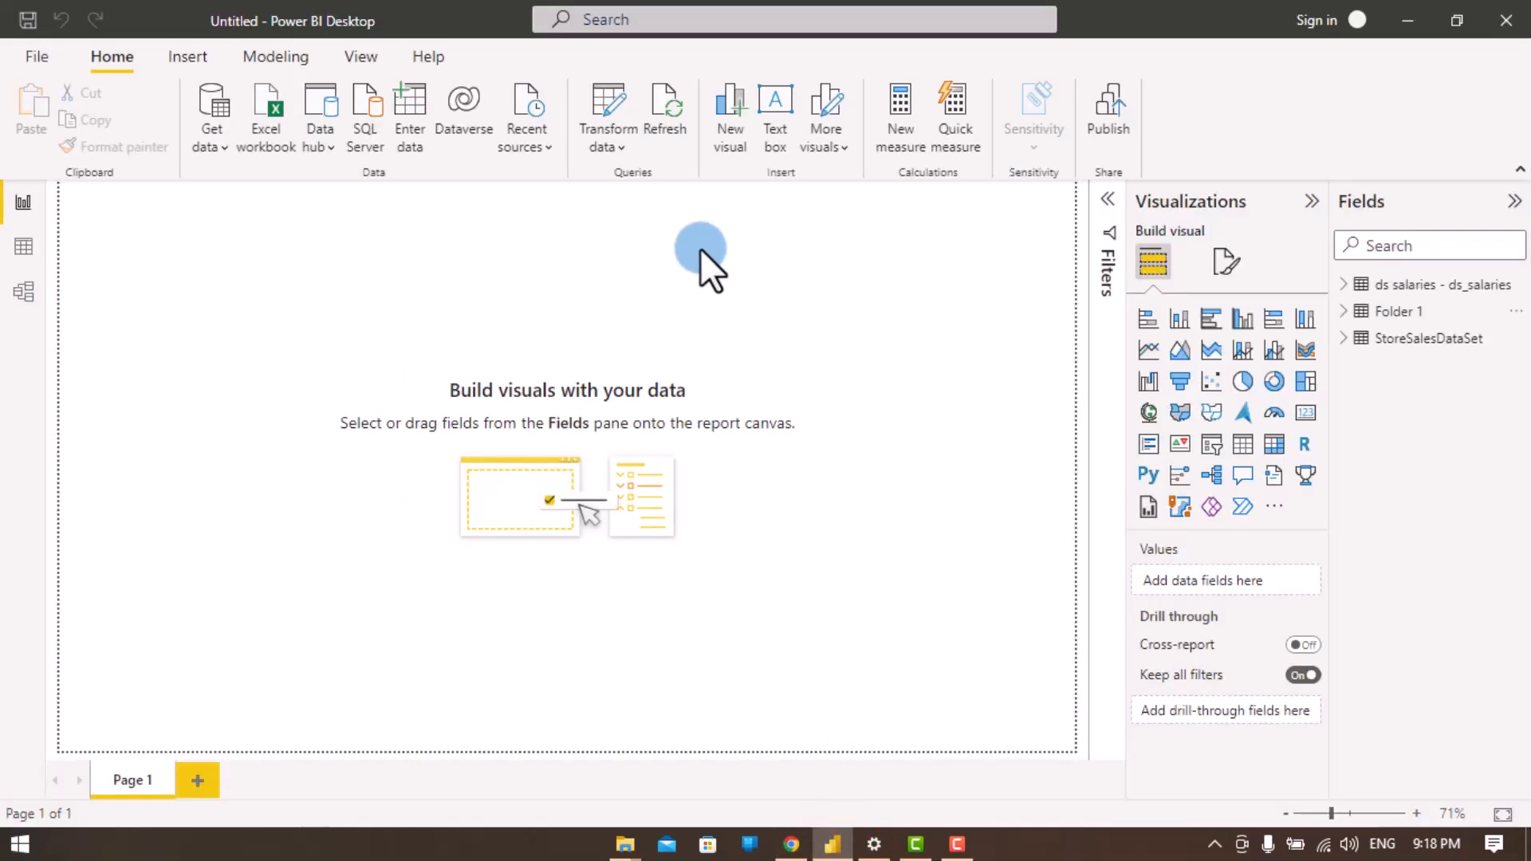
pyautogui.click(208, 104)
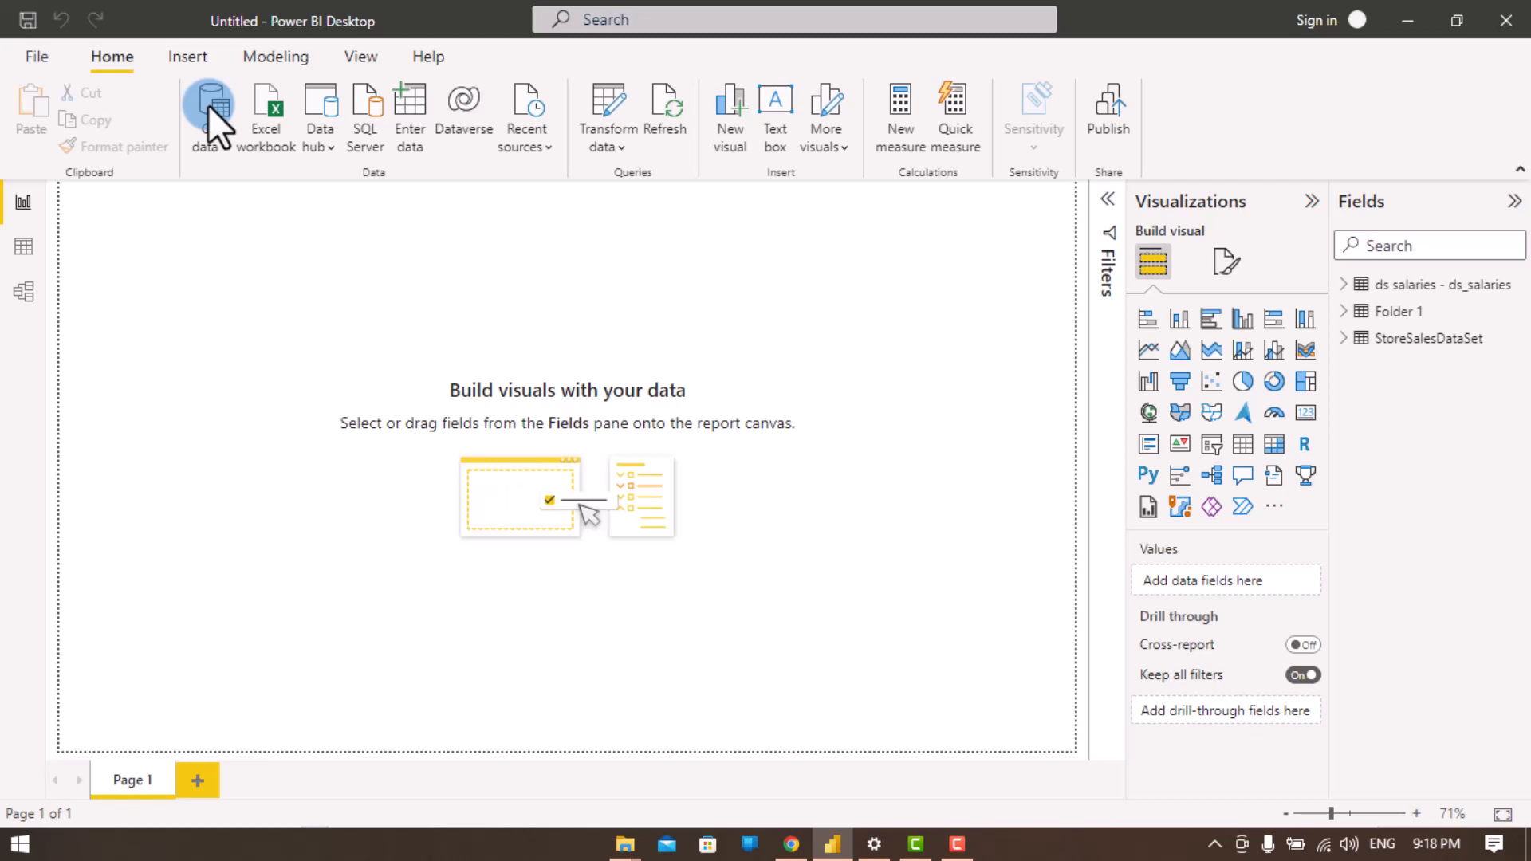
pyautogui.click(208, 104)
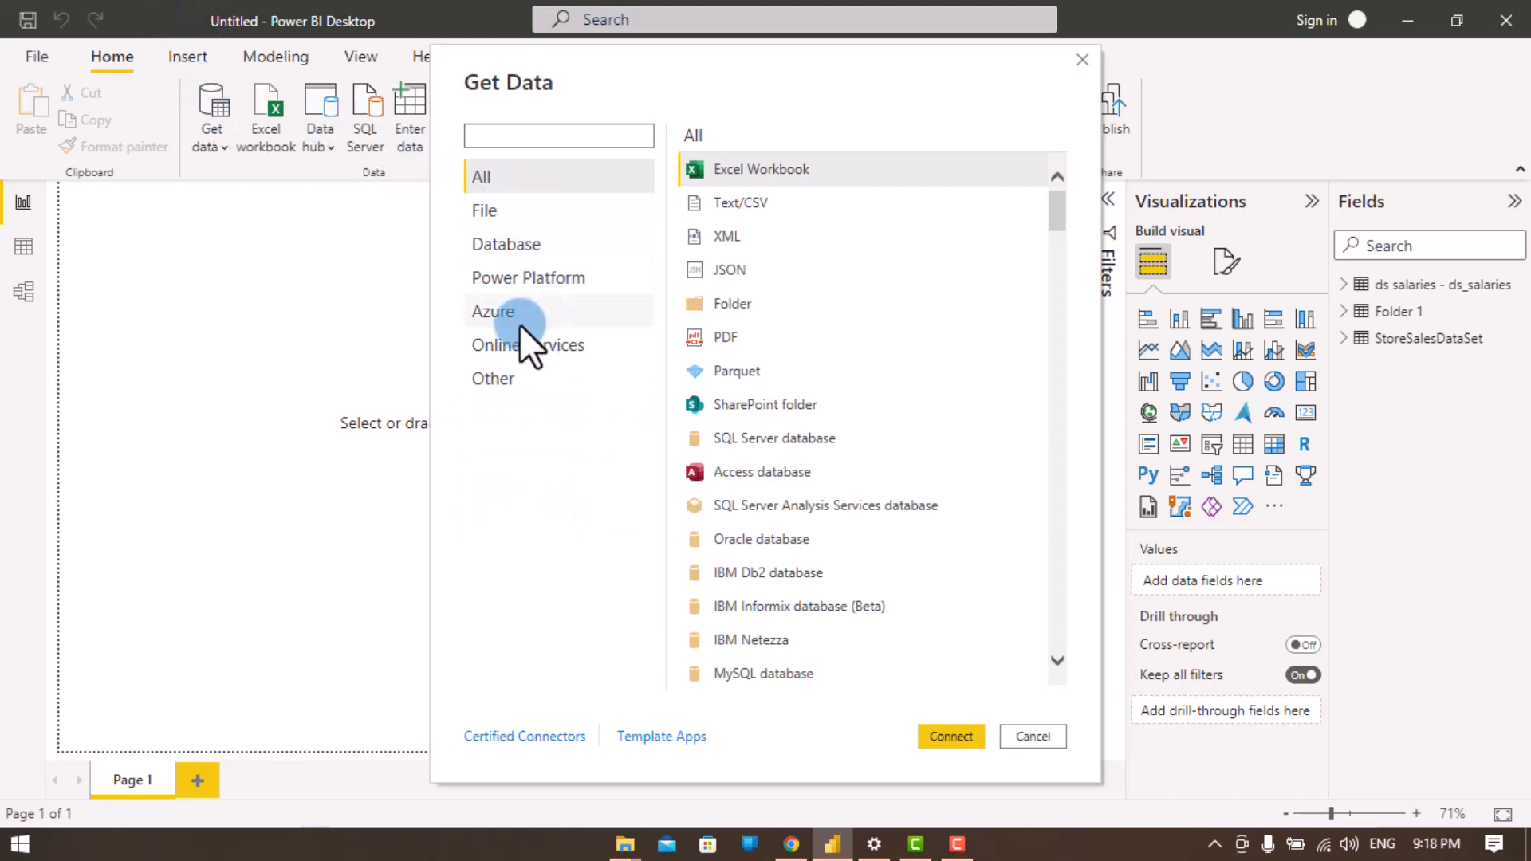
pyautogui.click(499, 390)
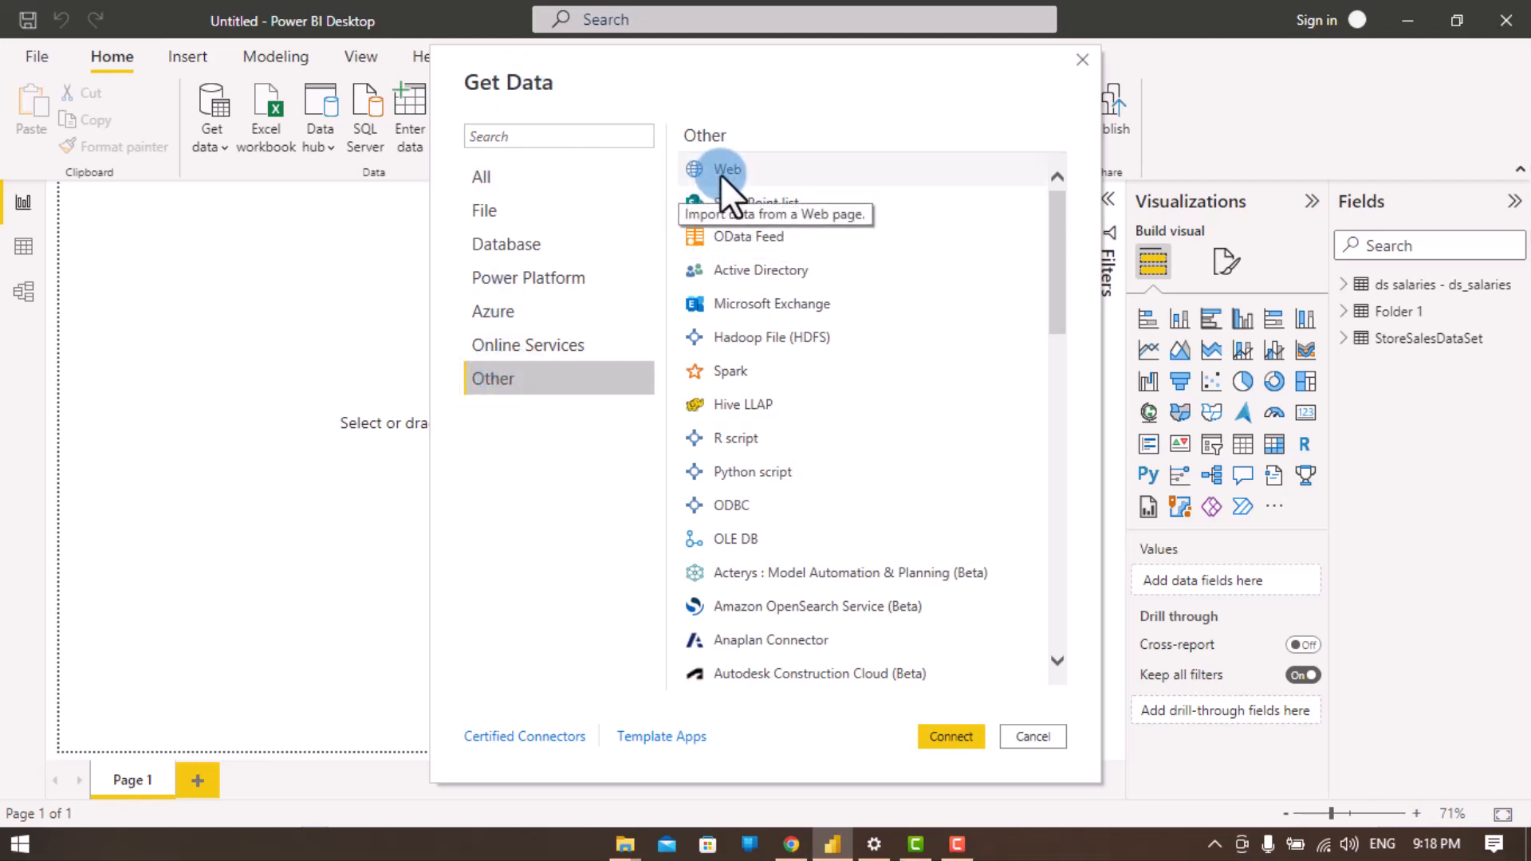
pyautogui.click(565, 373)
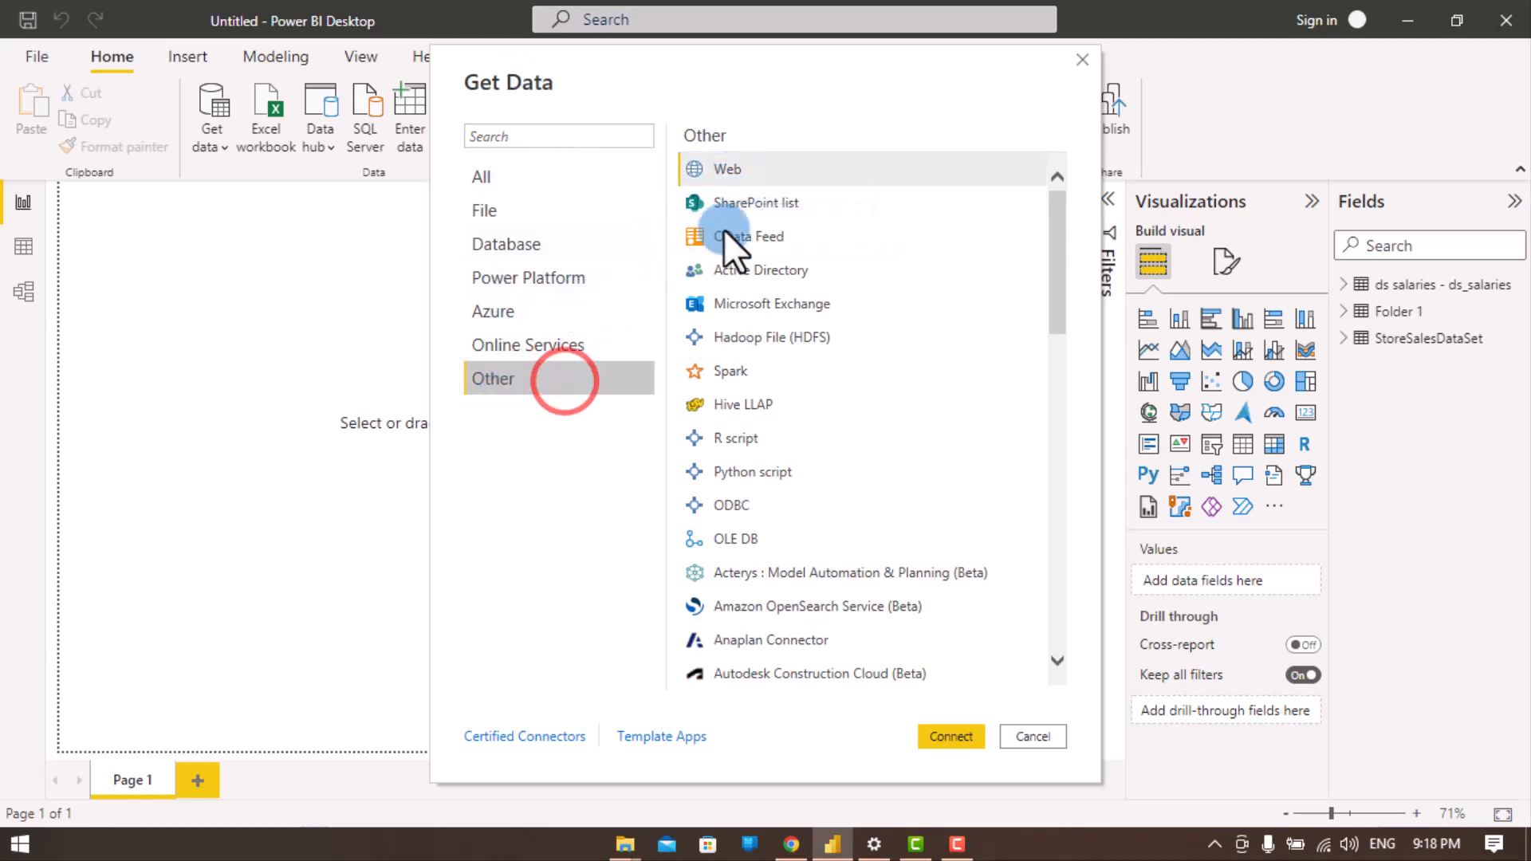
pyautogui.click(764, 174)
pyautogui.click(947, 734)
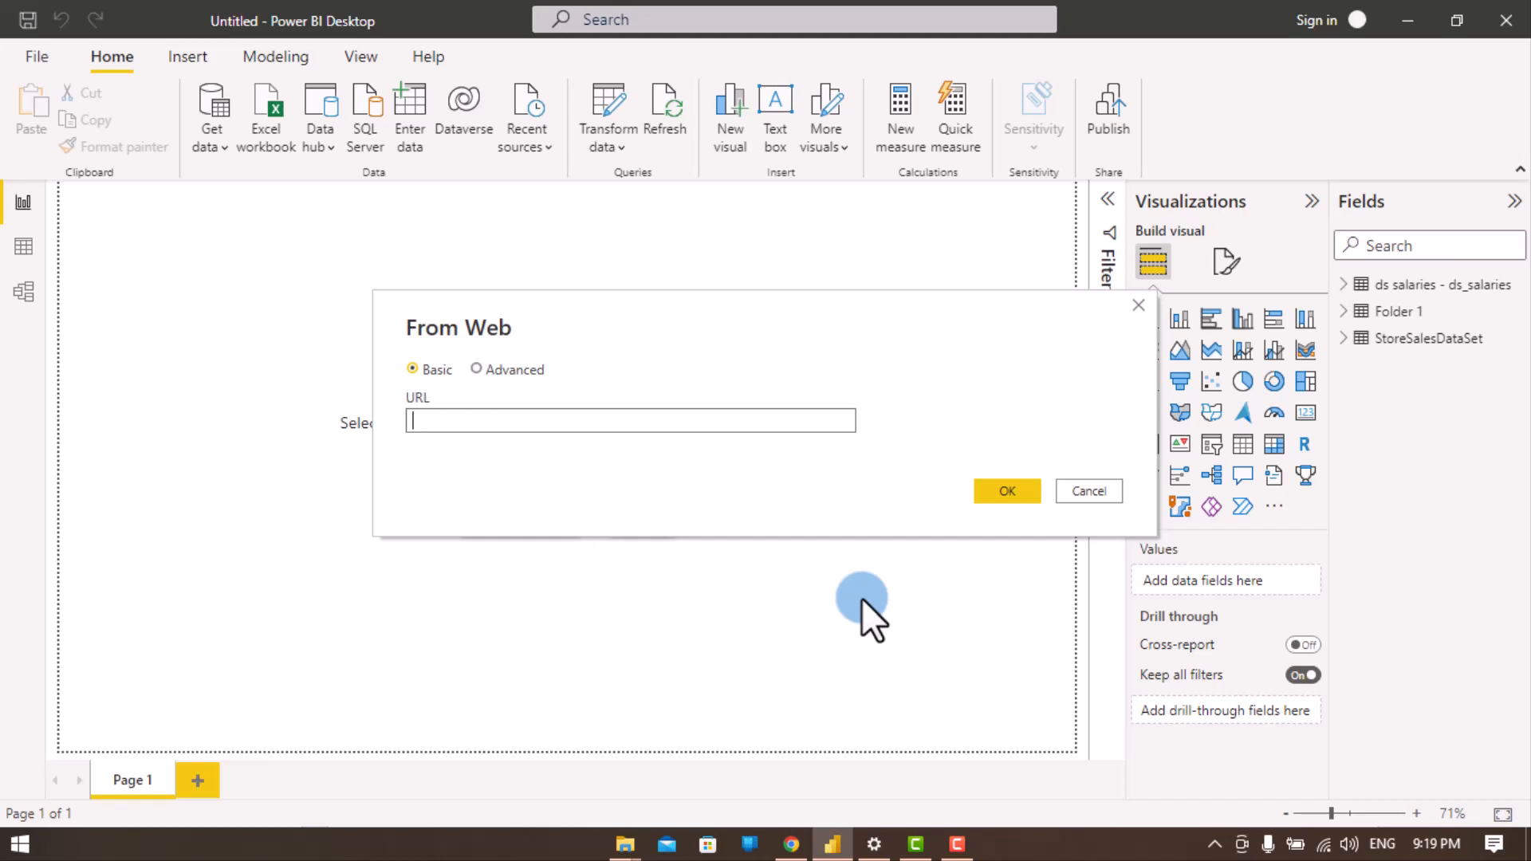
pyautogui.hotkey('ctrl', 'v')
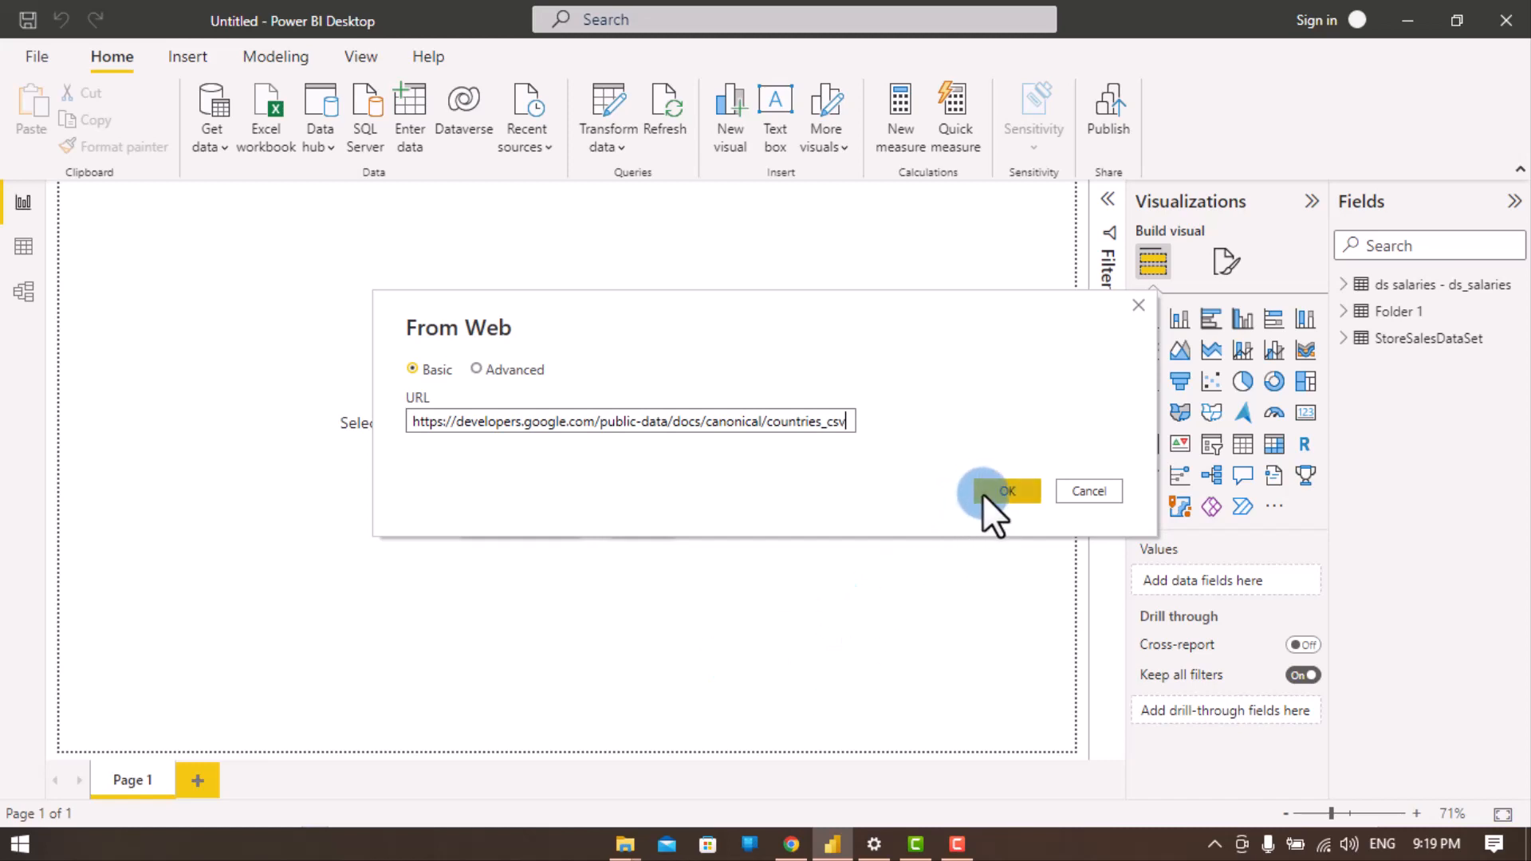
pyautogui.click(1008, 491)
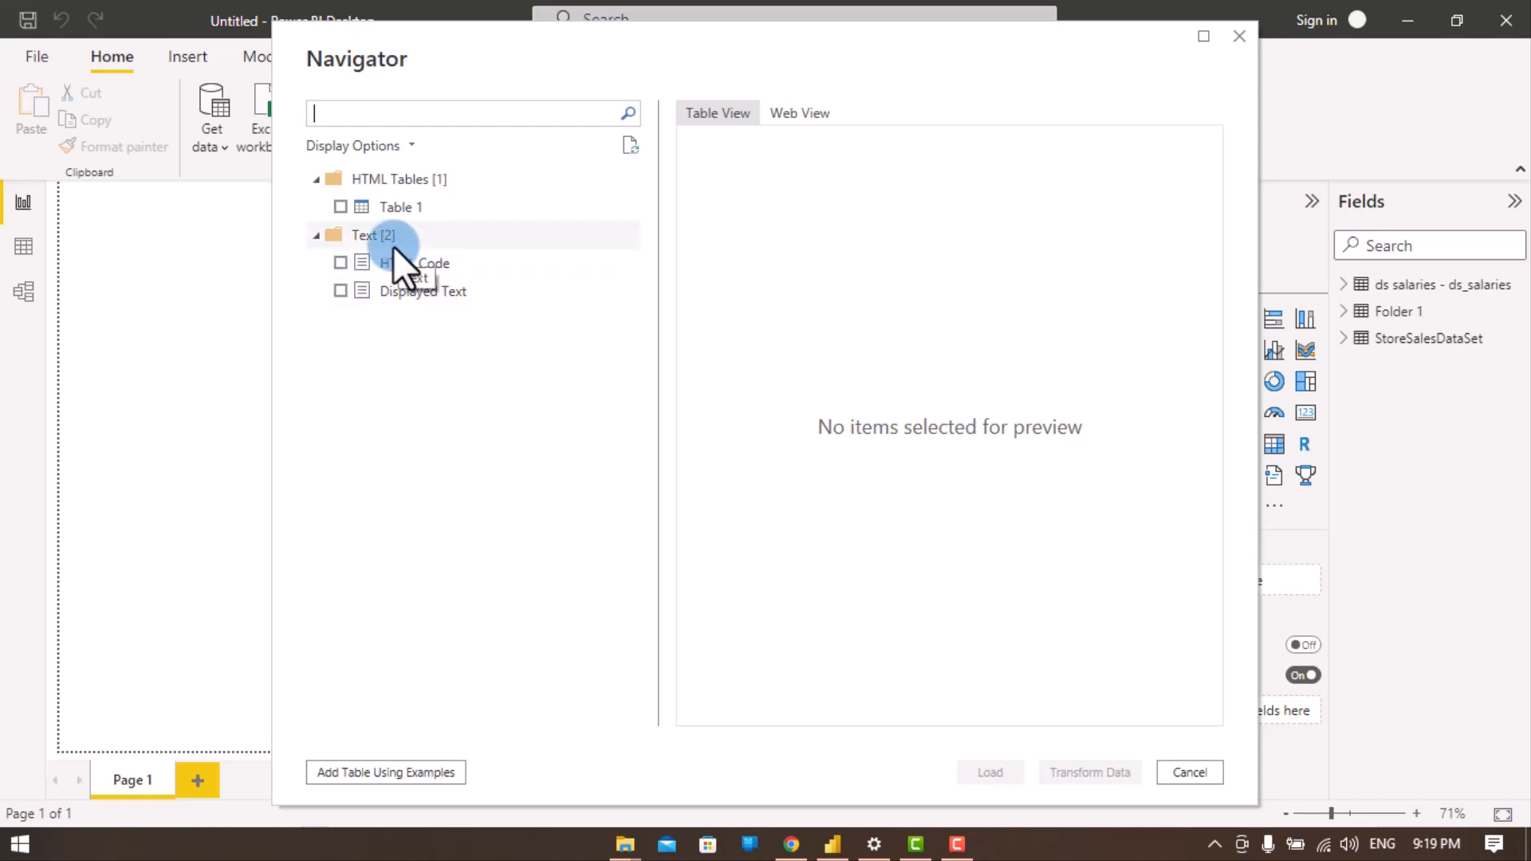
pyautogui.click(338, 207)
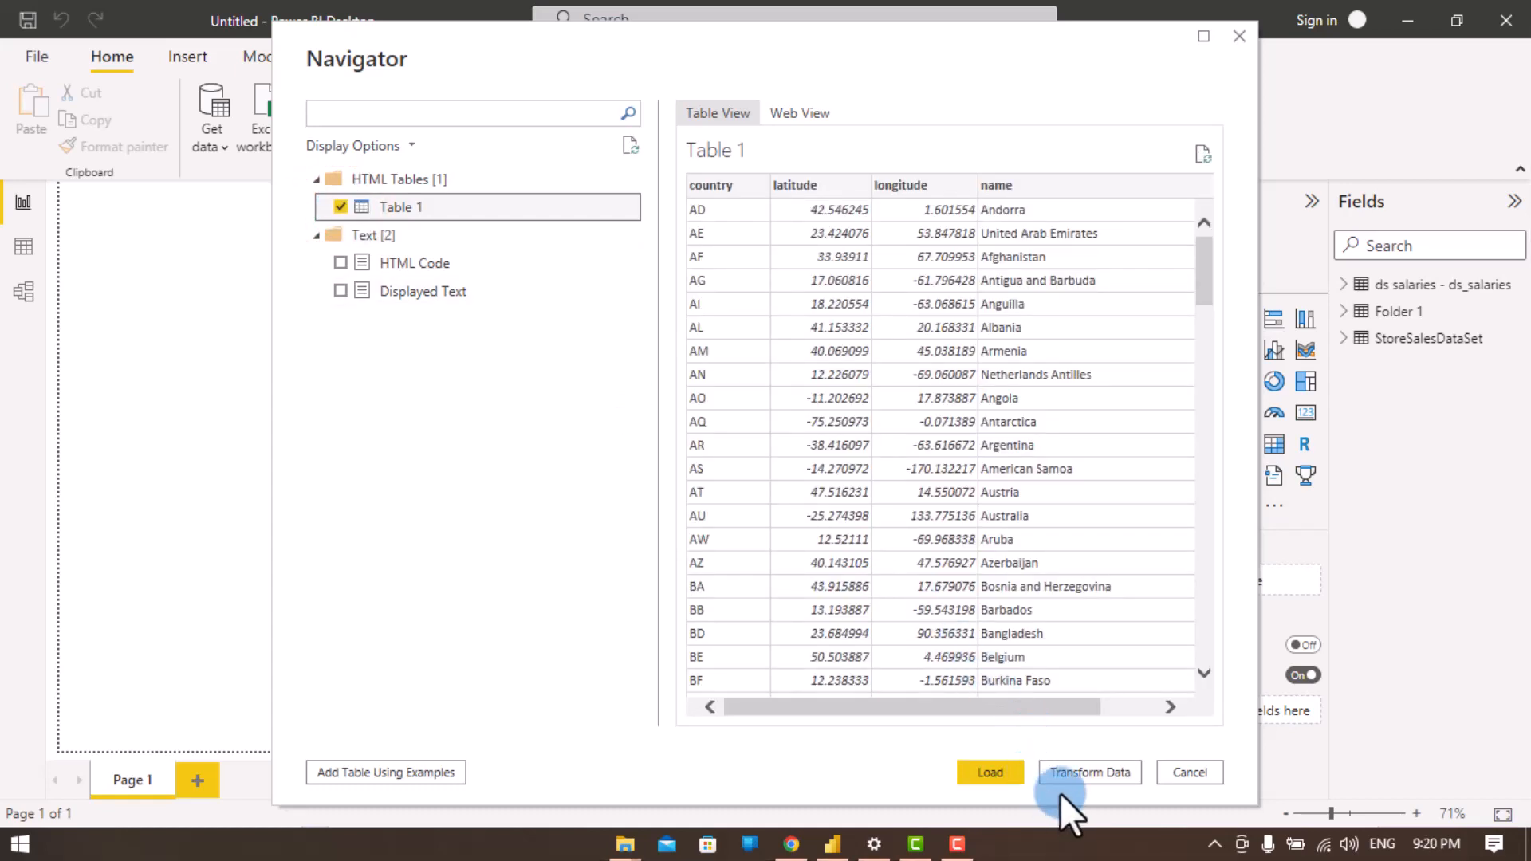
pyautogui.click(1068, 771)
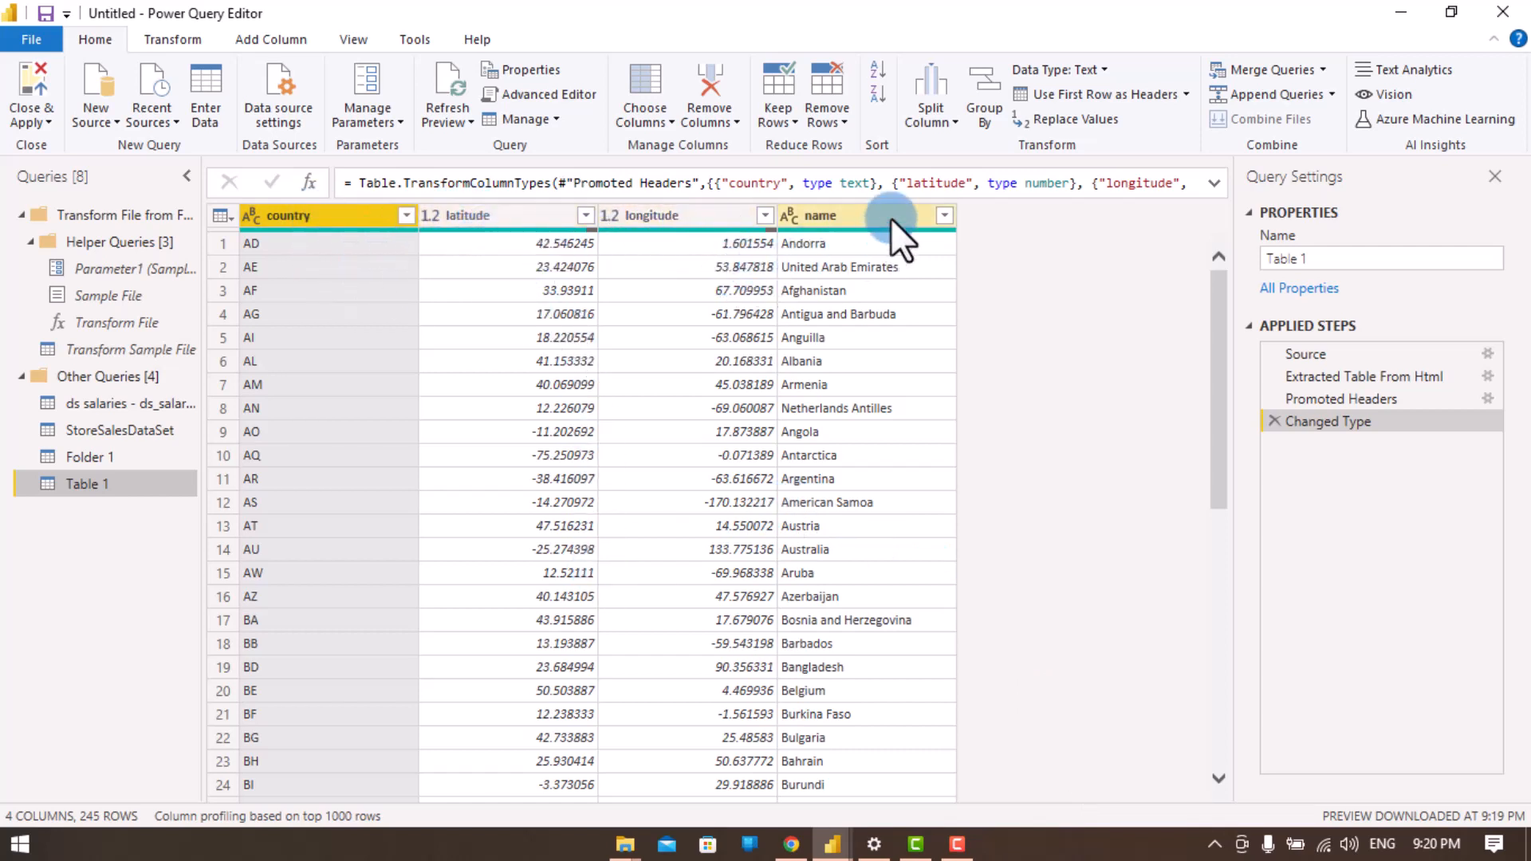
# Step: Compare the imported rows and columns of Table 1 in Power Query Editor with the countries.csv table in Chrome
pyautogui.click(791, 844)
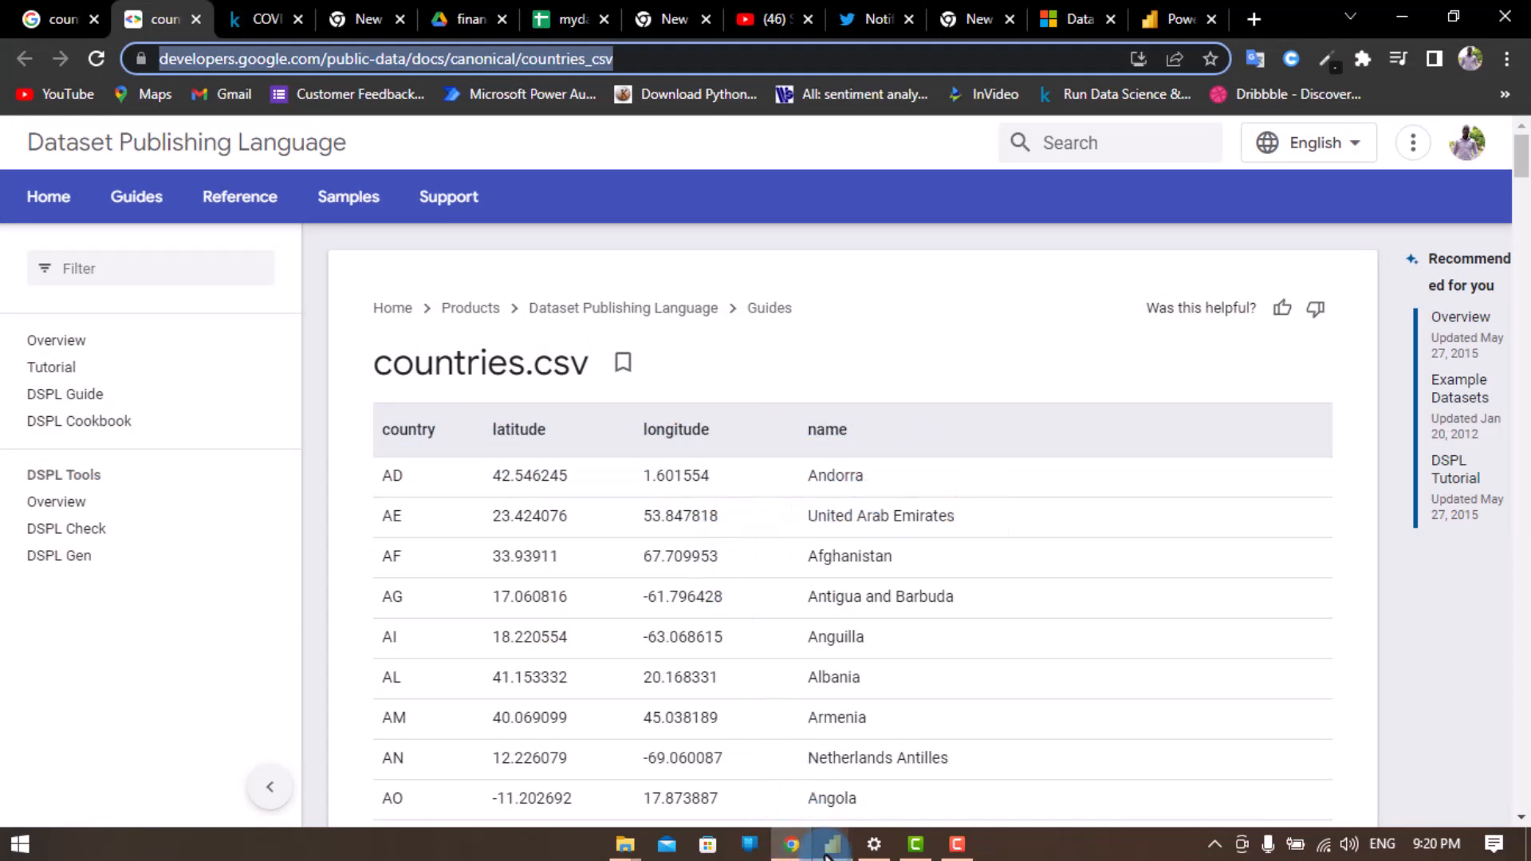
pyautogui.moveTo(830, 847)
pyautogui.click(907, 762)
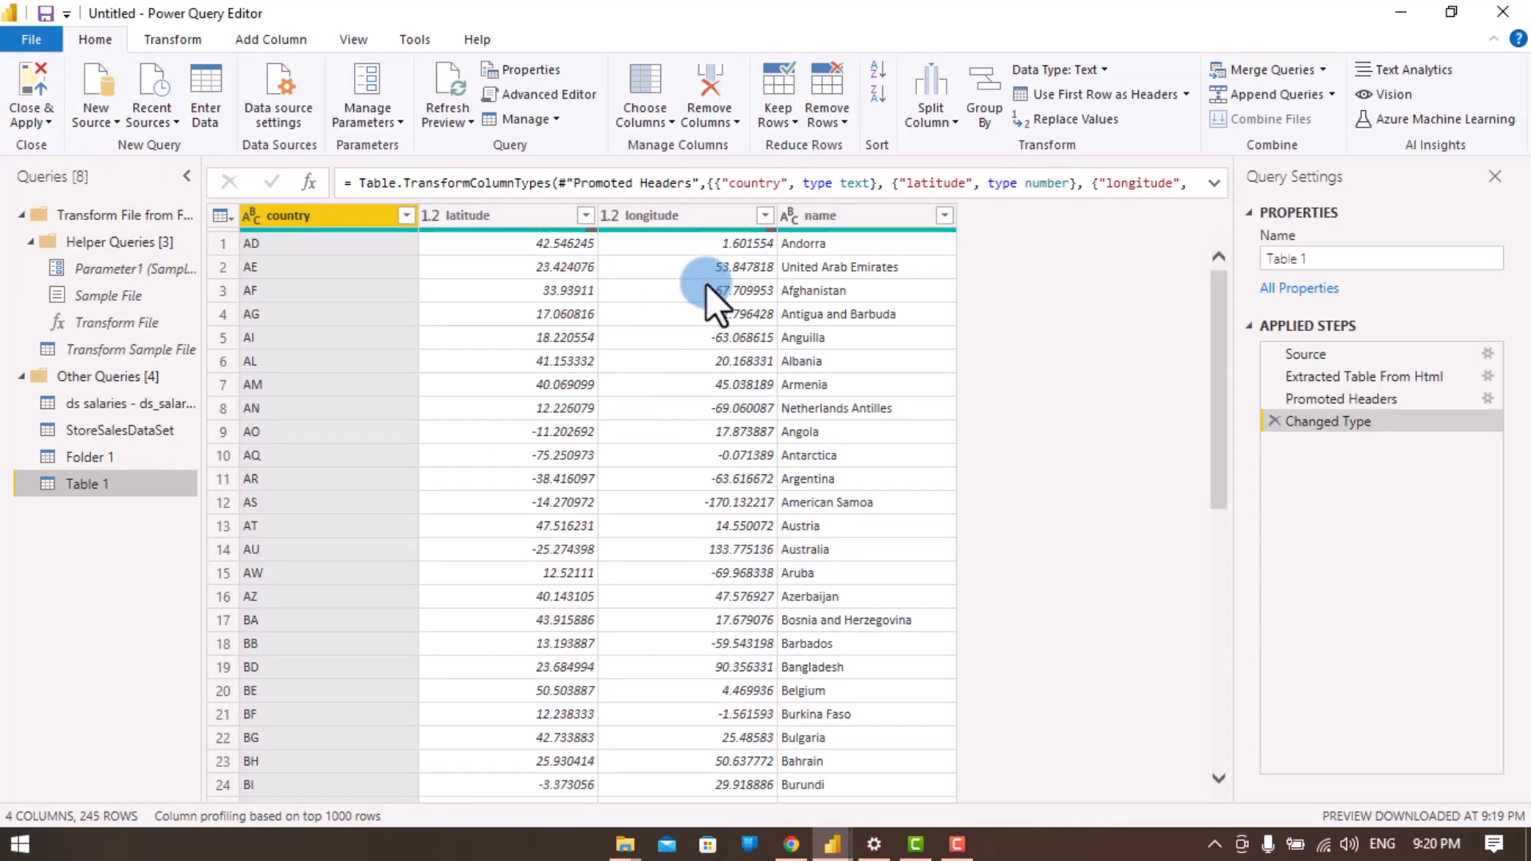
pyautogui.scroll(-8, 880, 394)
pyautogui.scroll(-20, 885, 431)
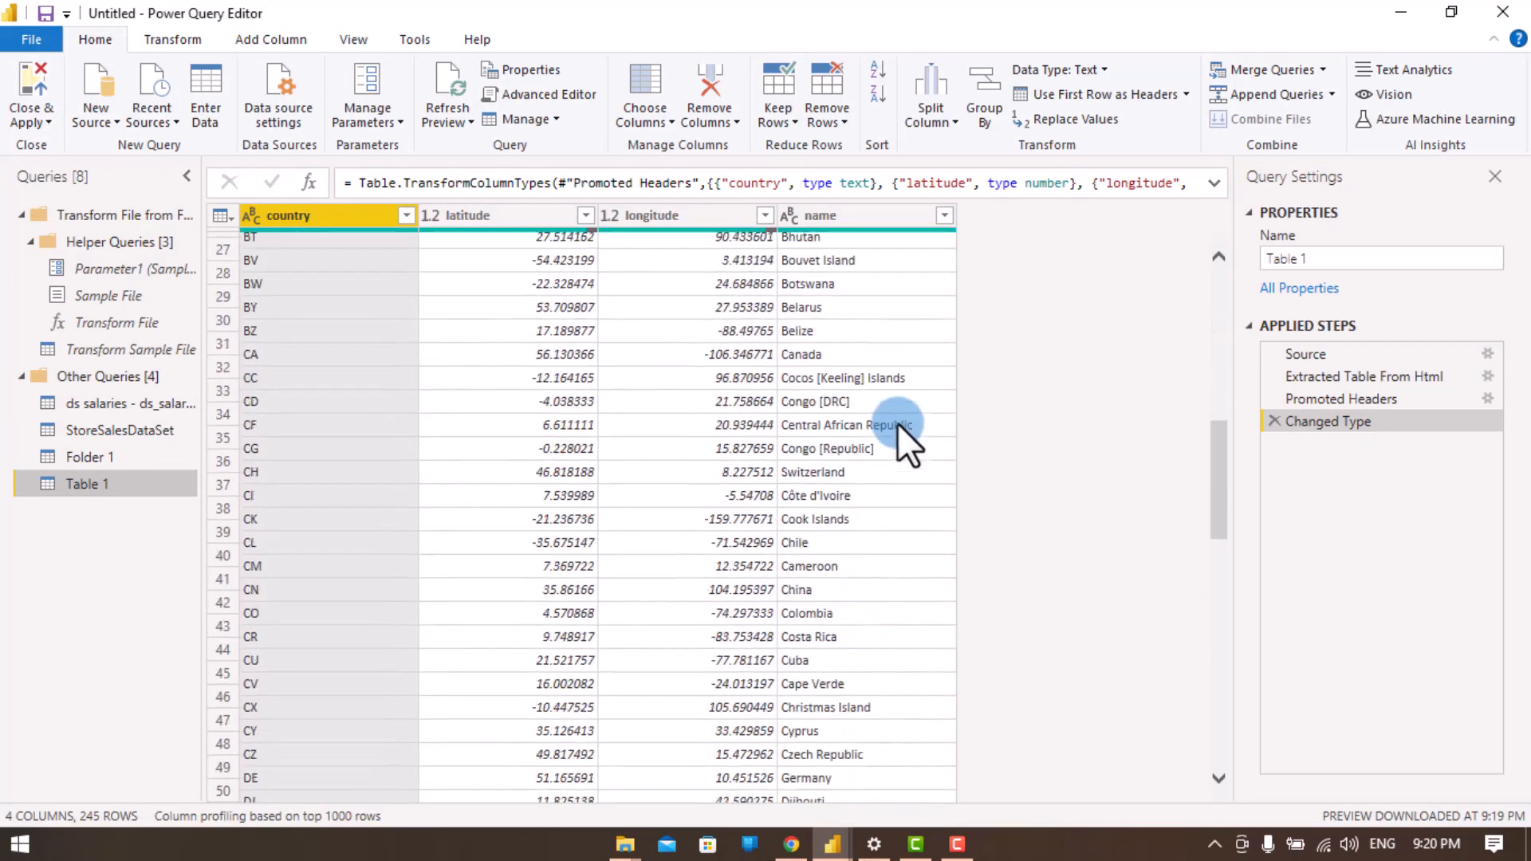
pyautogui.scroll(16, 905, 392)
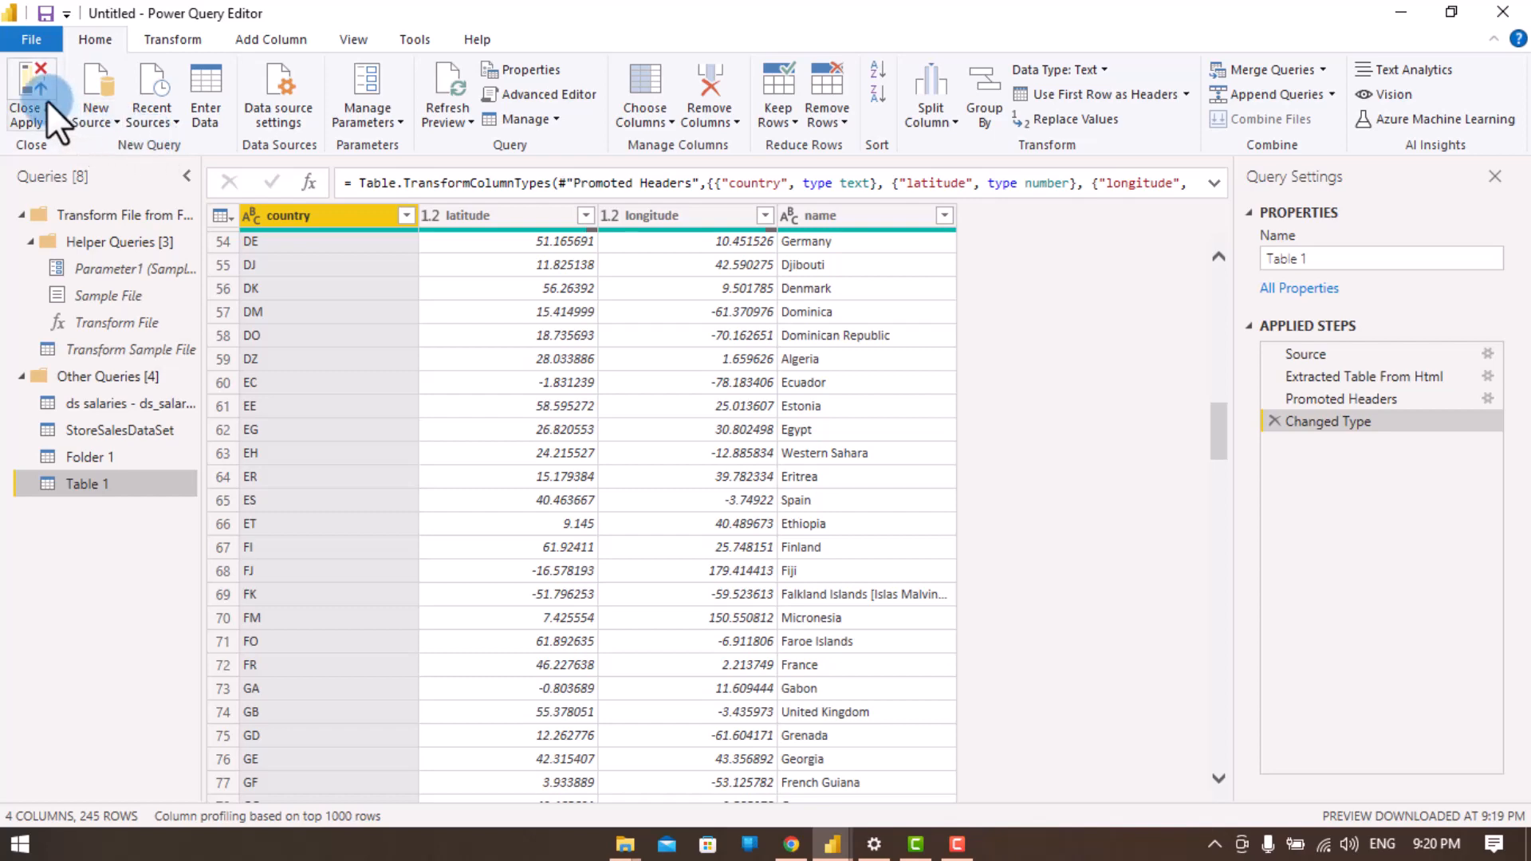
# Step: Close Power Query Editor, apply the changes to the report, and expand Table 1 to show its fields
pyautogui.hotkey('alt', 'Tab')
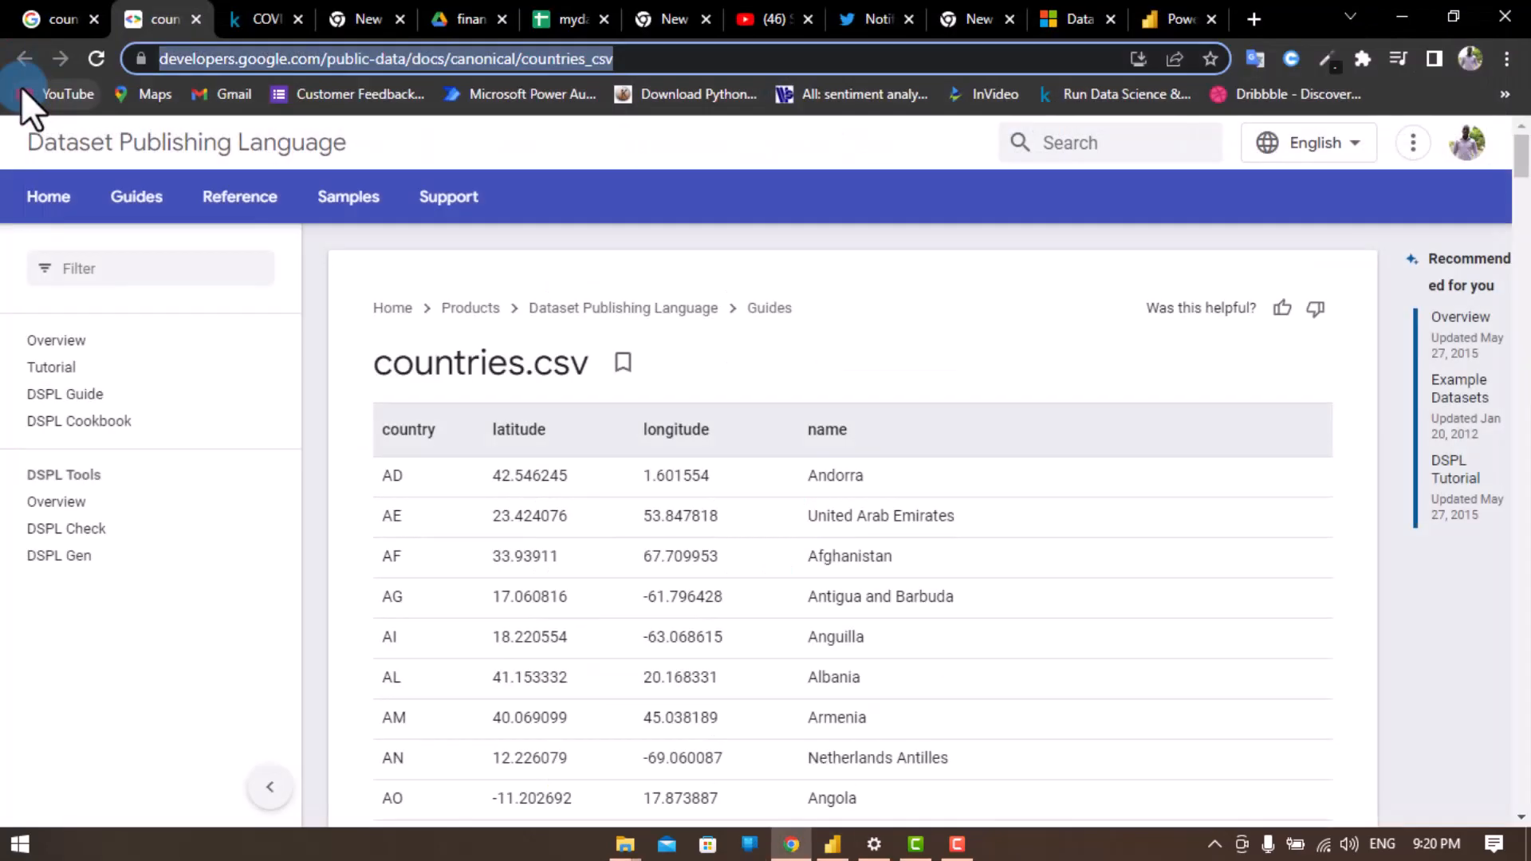
pyautogui.hotkey('alt', 'Tab')
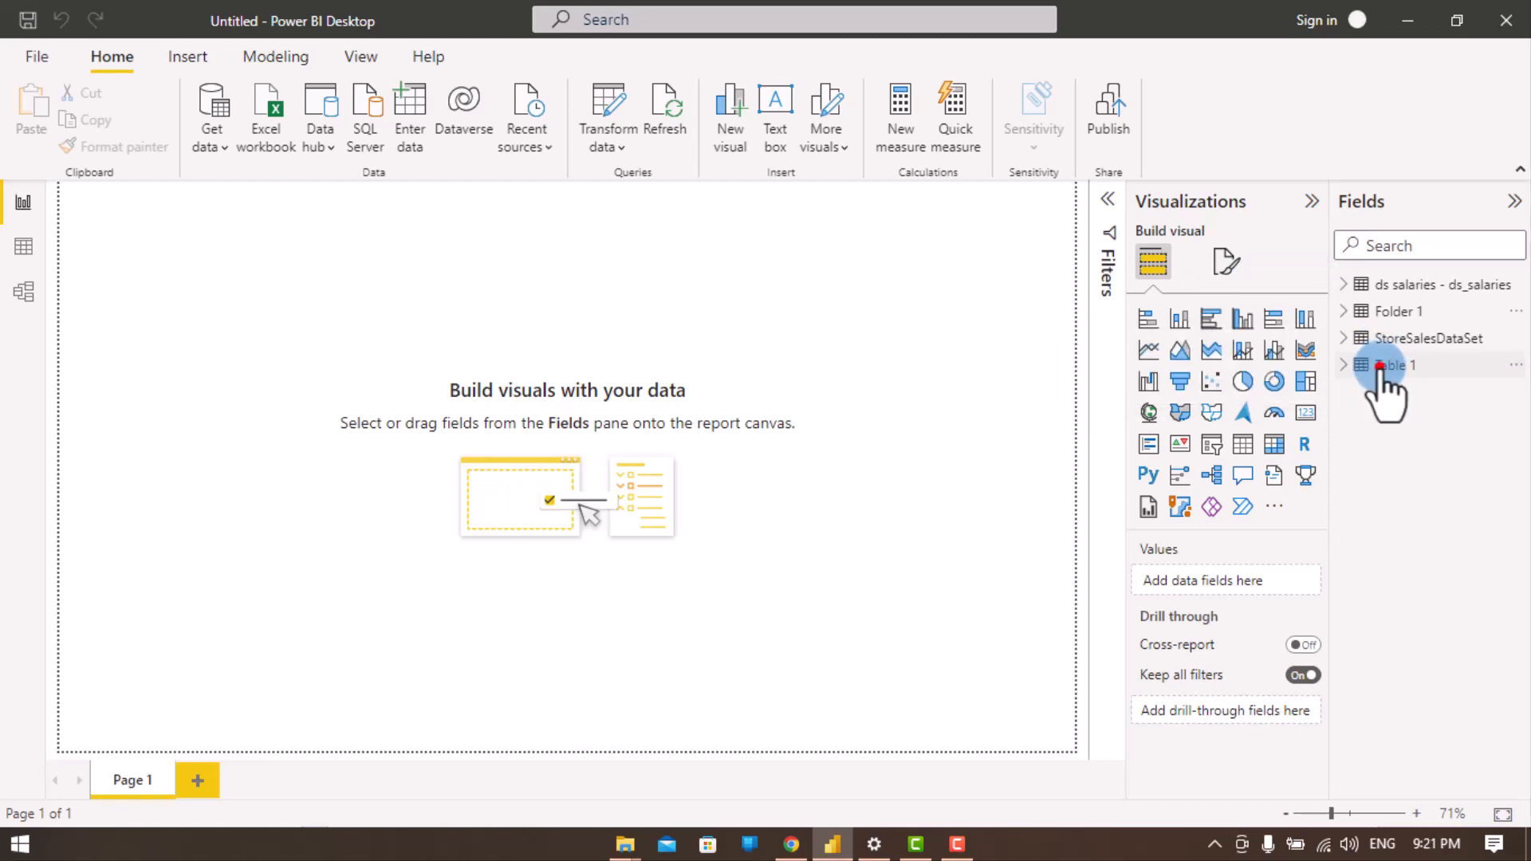
pyautogui.click(1385, 367)
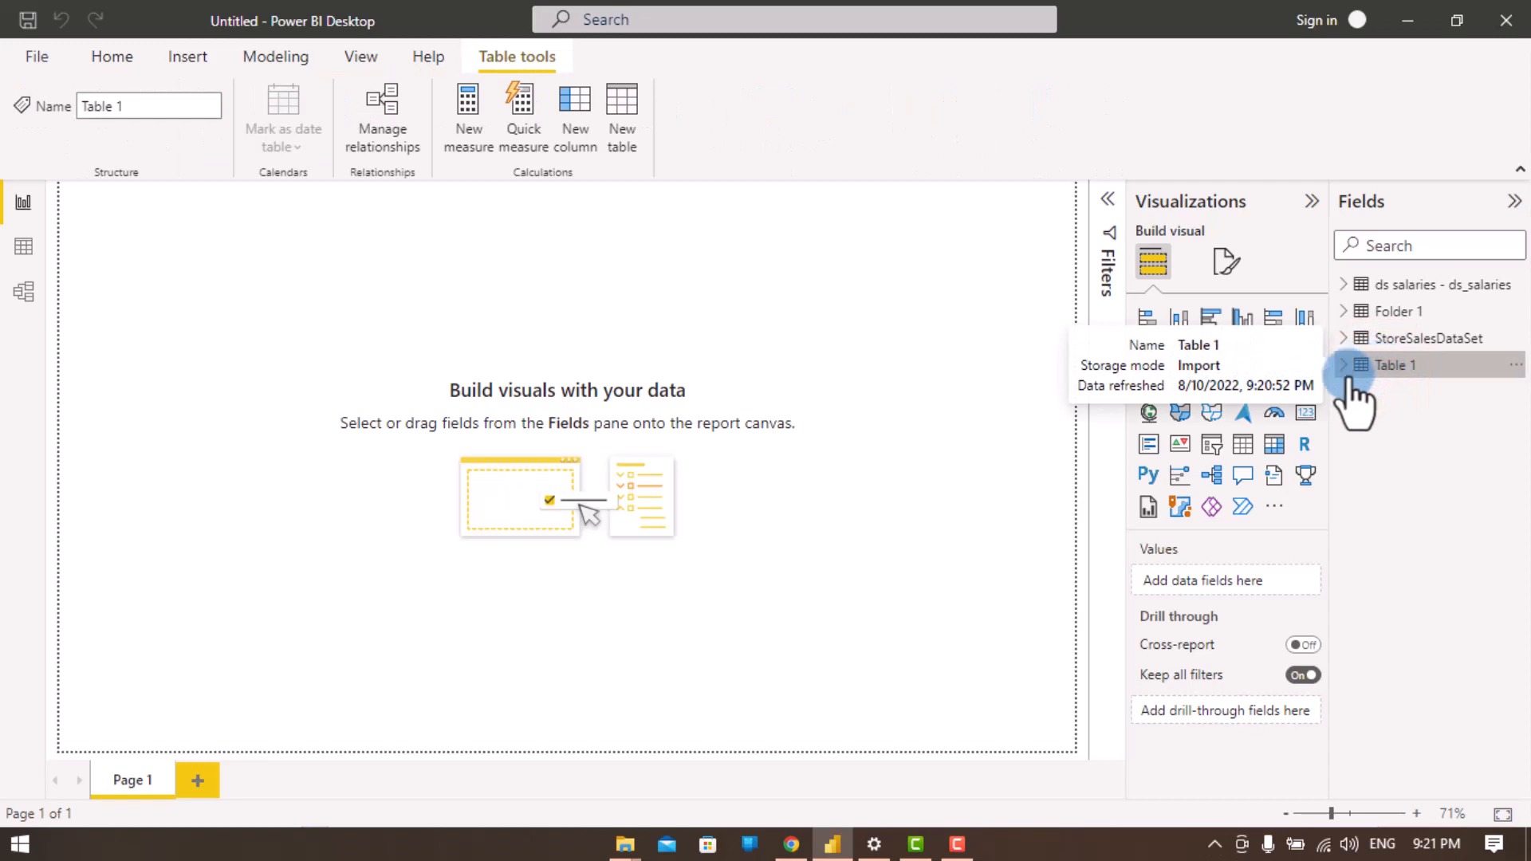
pyautogui.click(1347, 365)
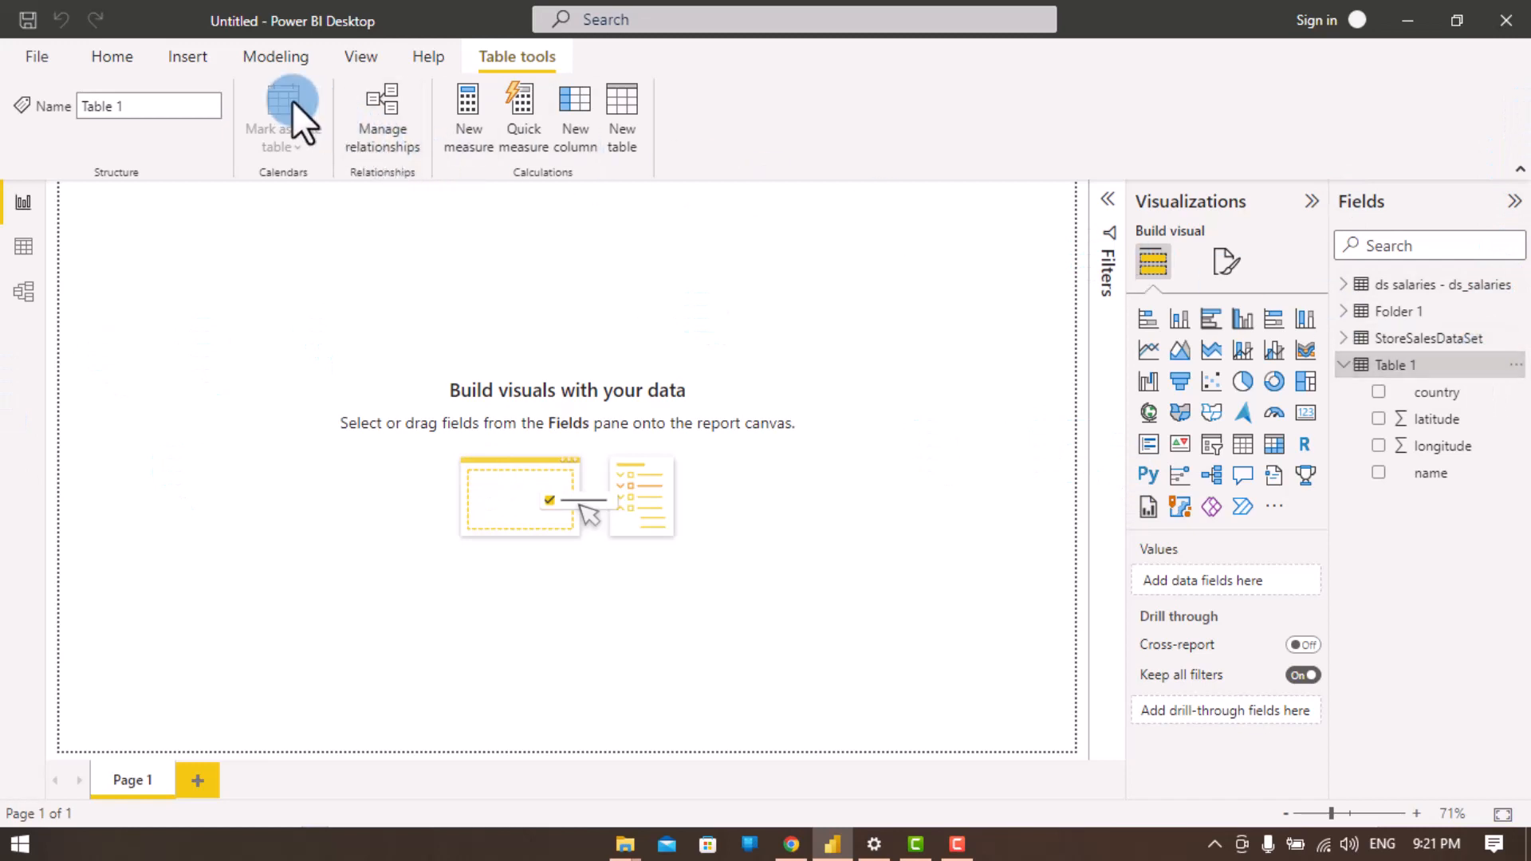
pyautogui.click(958, 318)
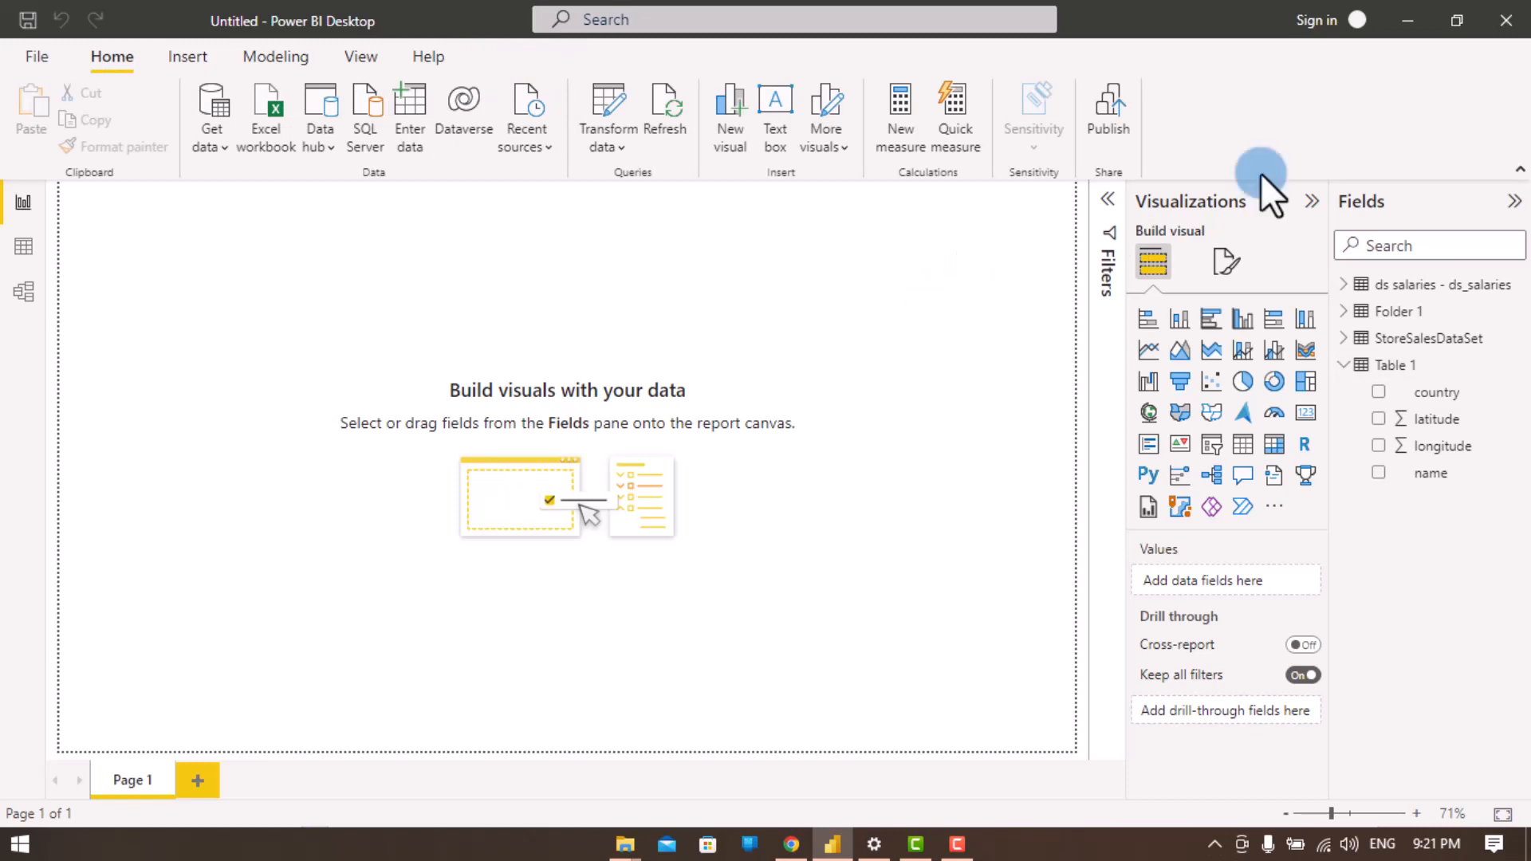
pyautogui.click(213, 102)
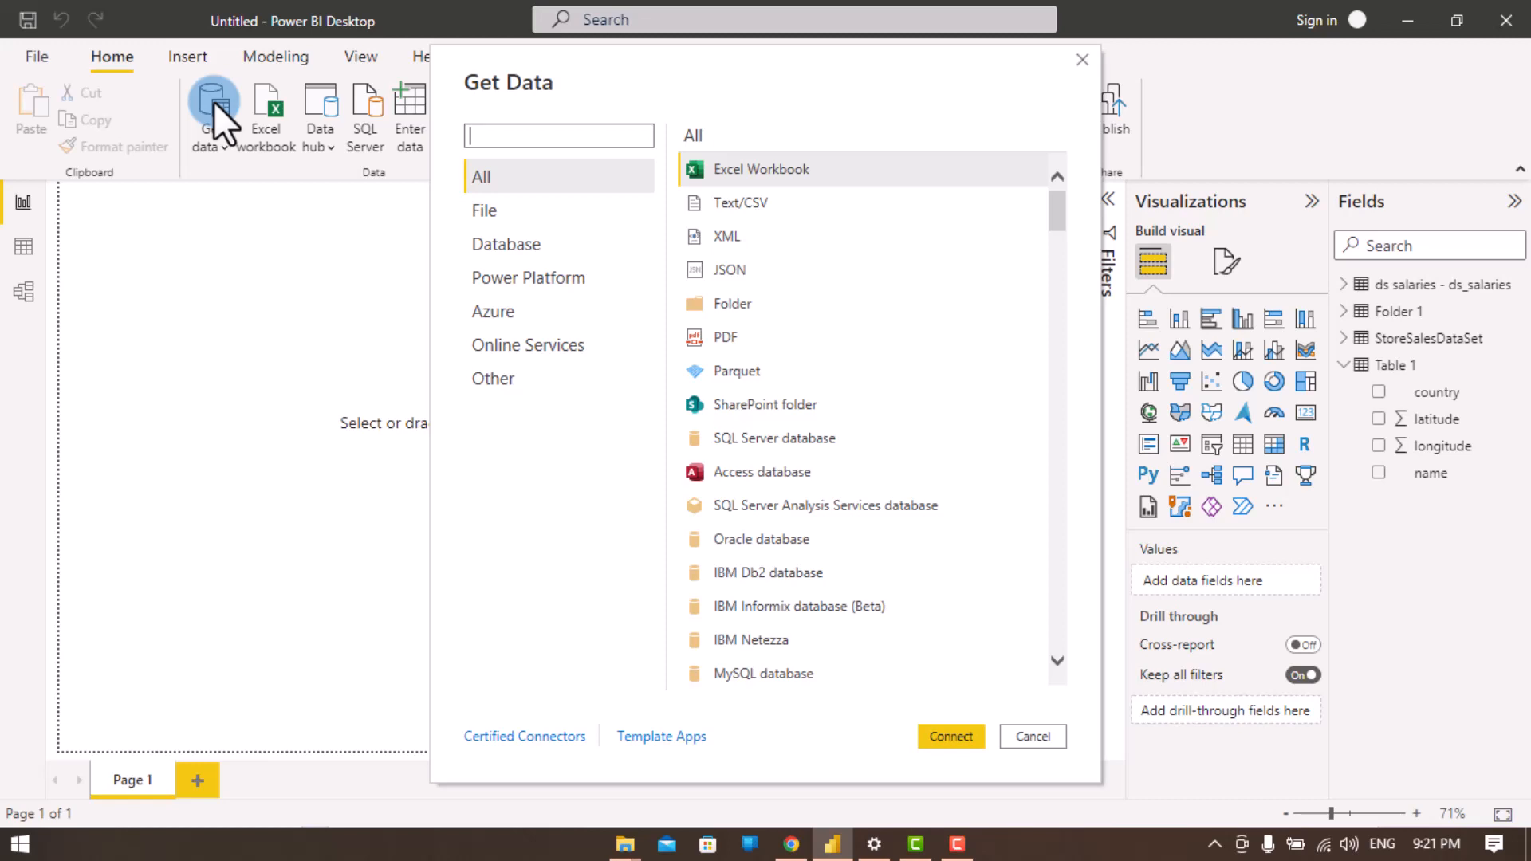
pyautogui.click(328, 274)
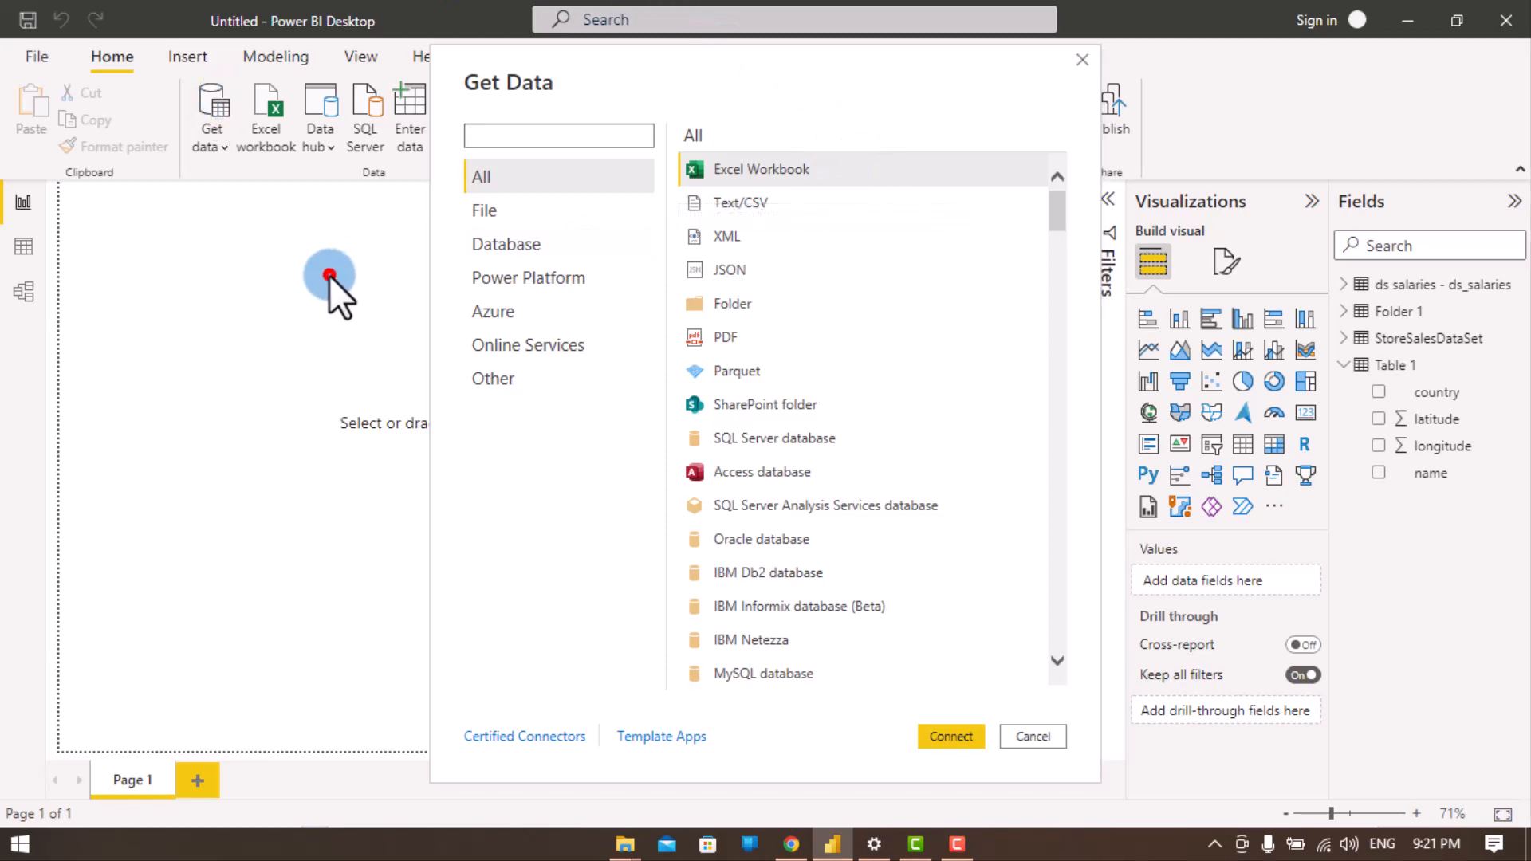
pyautogui.click(1082, 59)
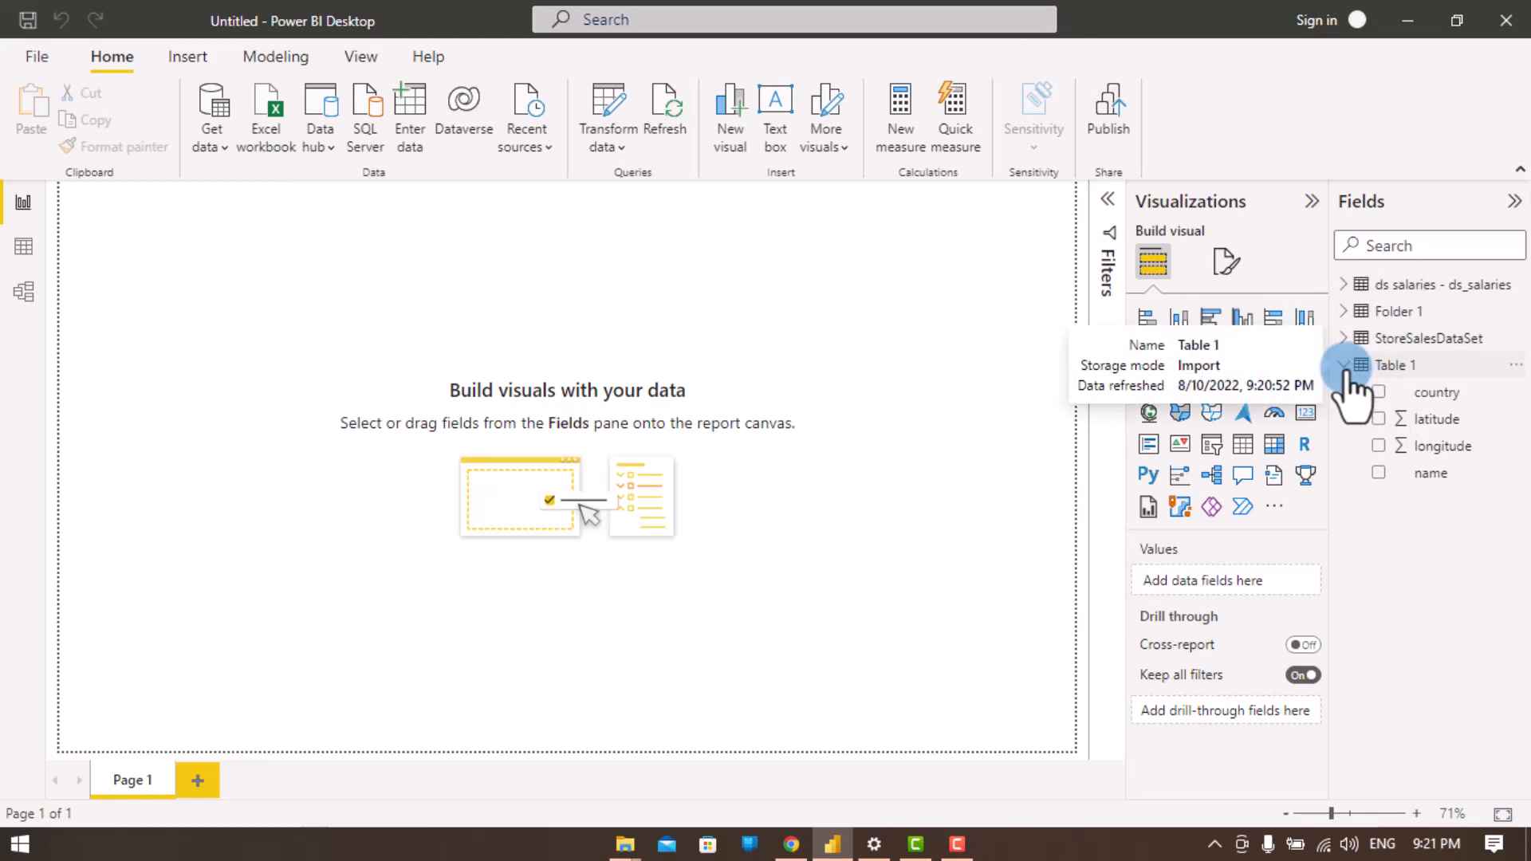
# Step: Collapse Table 1 and expand the StoreSalesDataSet table to show its fields
pyautogui.click(1344, 365)
pyautogui.click(1391, 338)
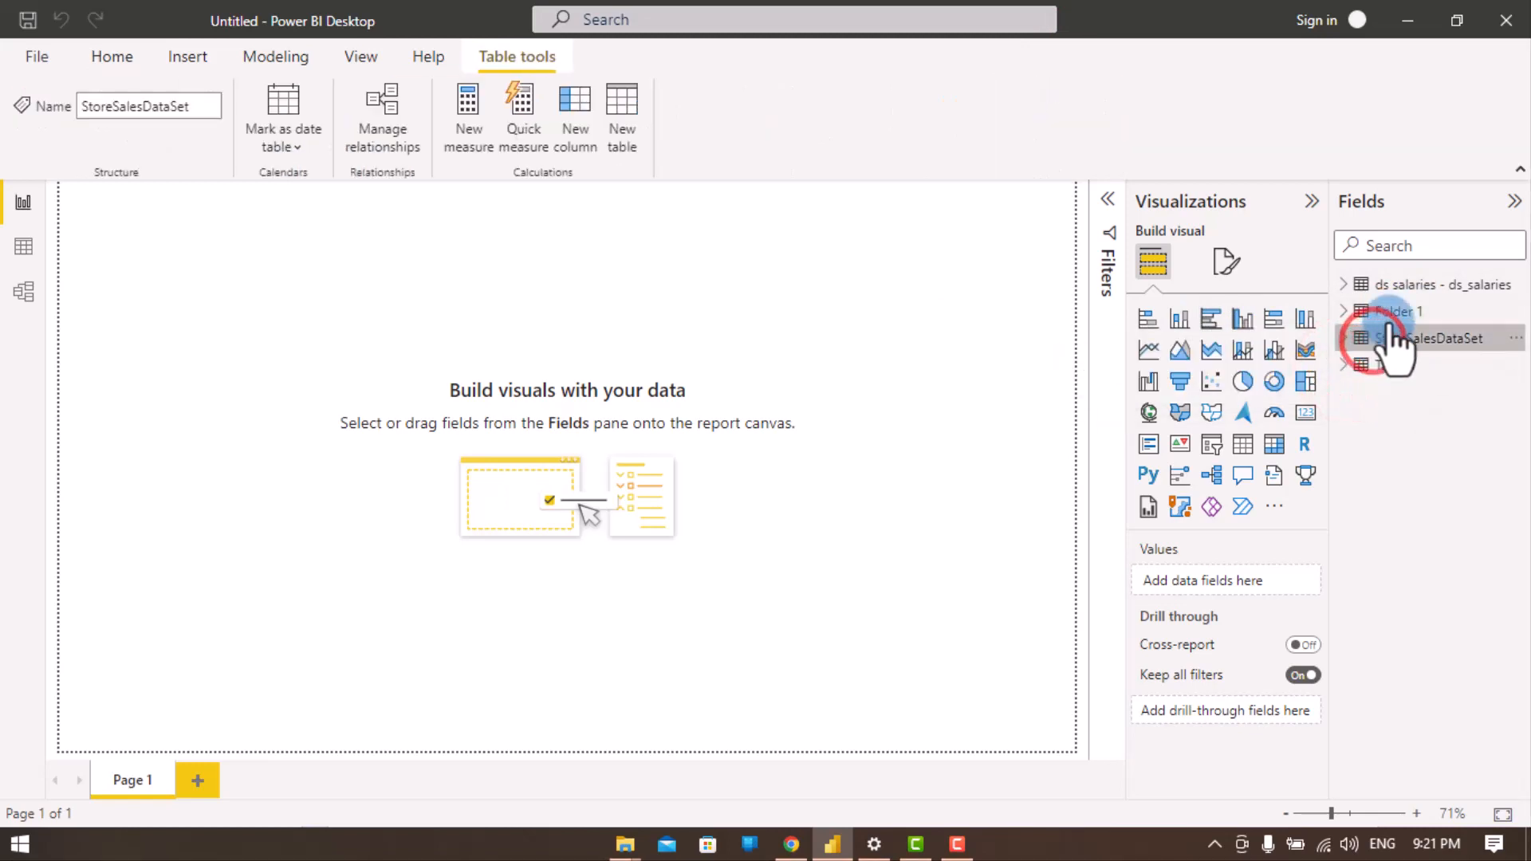
pyautogui.click(1342, 338)
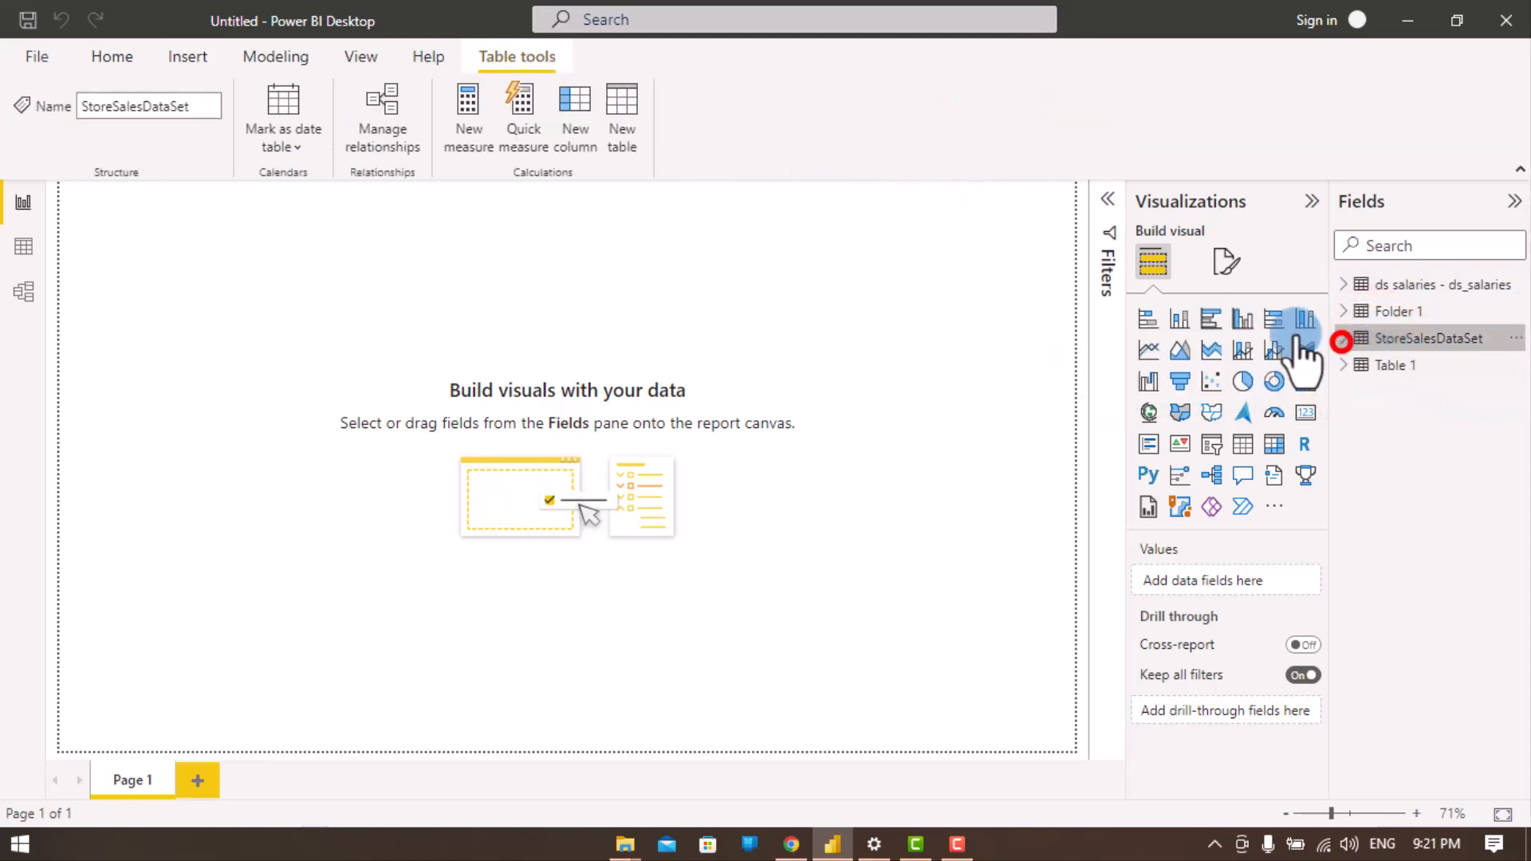
# Step: Open the report's queries in Power Query Editor for transformation
pyautogui.click(110, 58)
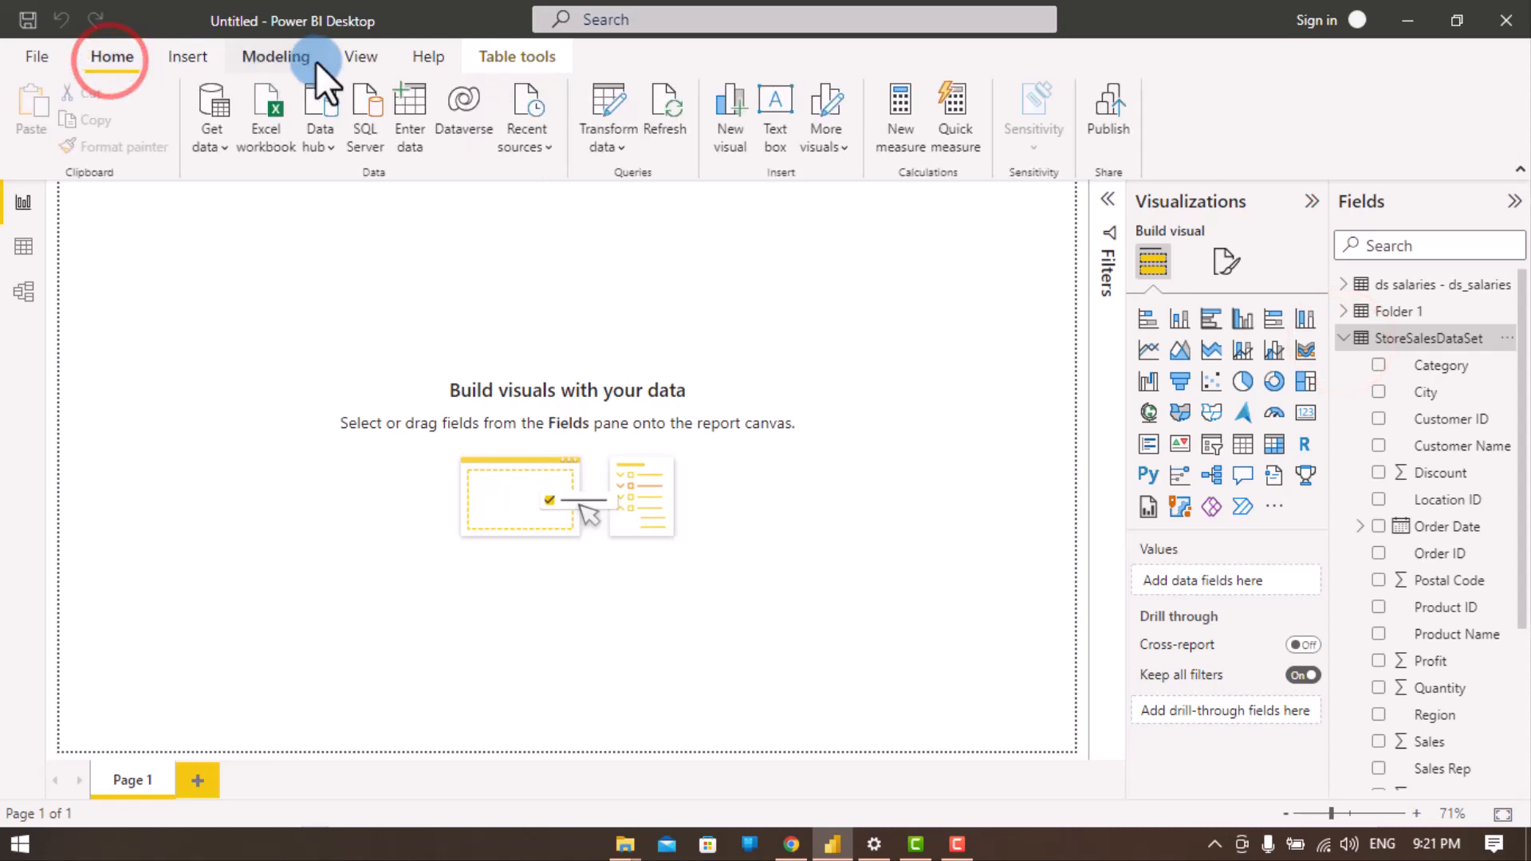
pyautogui.click(610, 138)
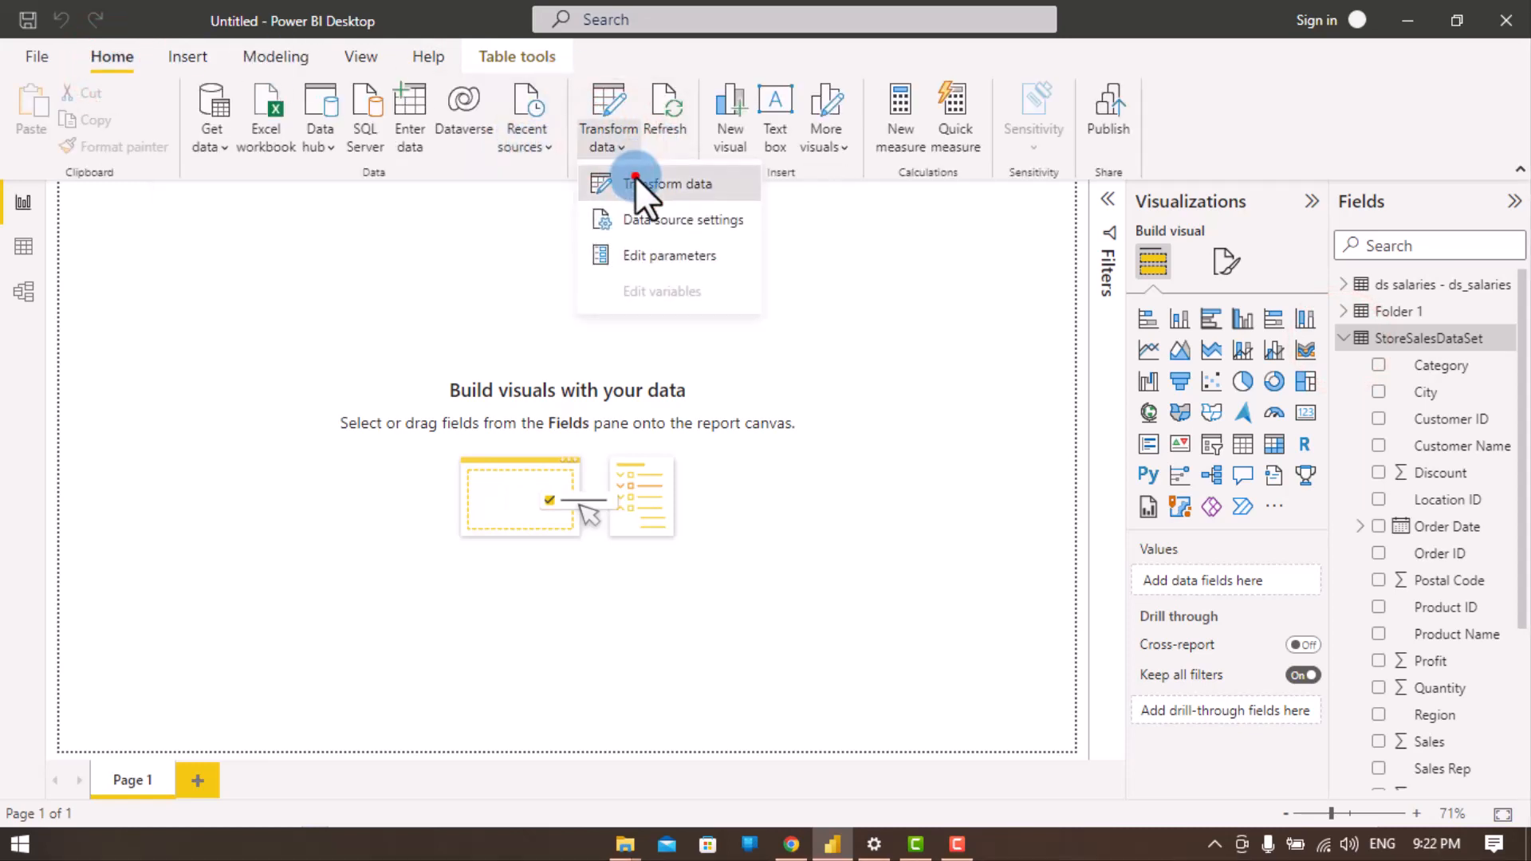
pyautogui.click(634, 175)
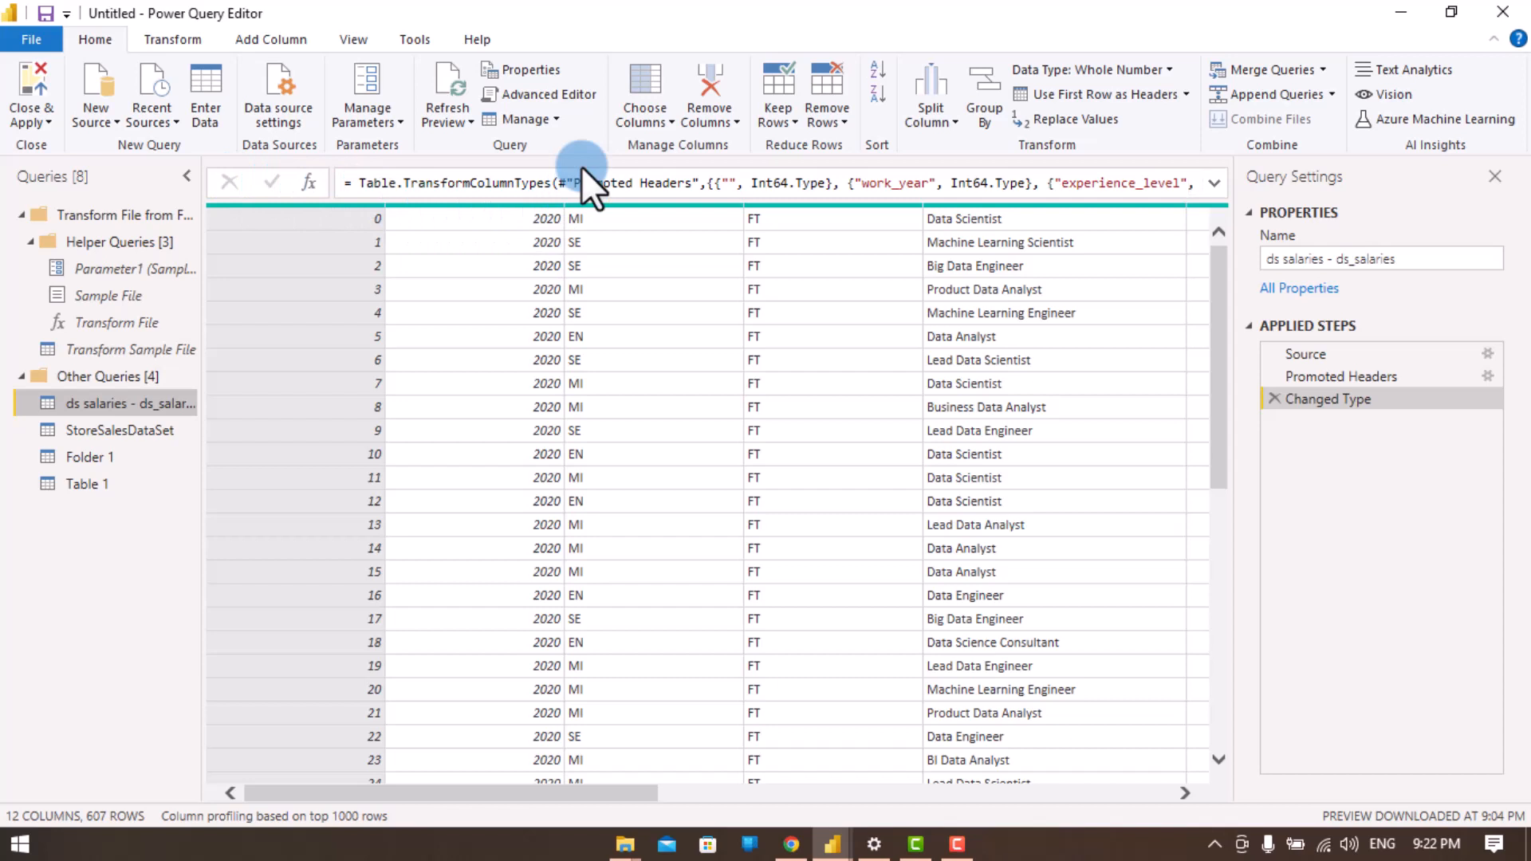
pyautogui.click(176, 46)
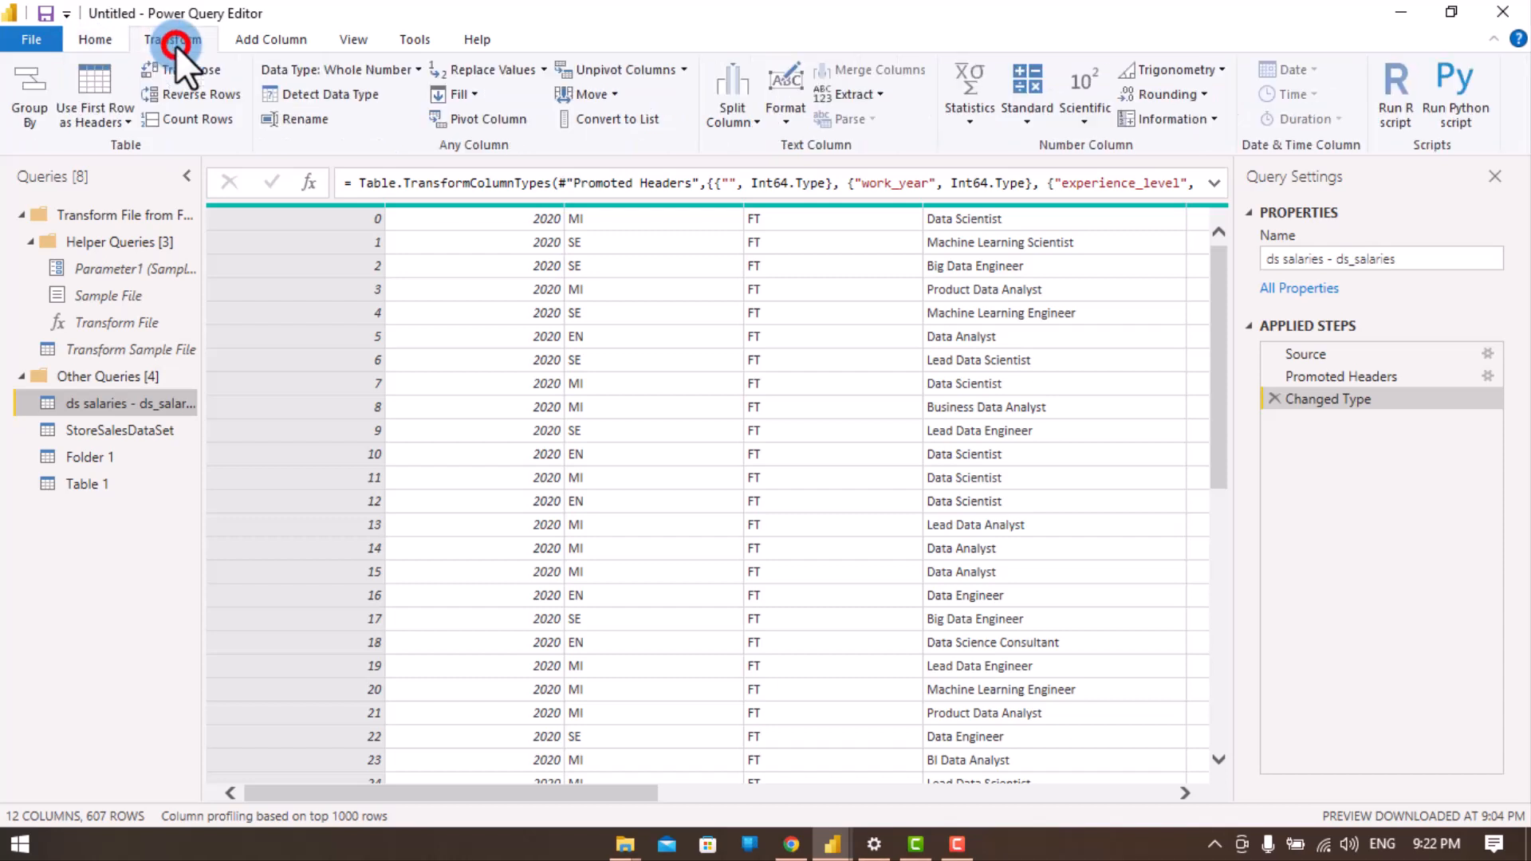
pyautogui.click(267, 40)
pyautogui.click(342, 39)
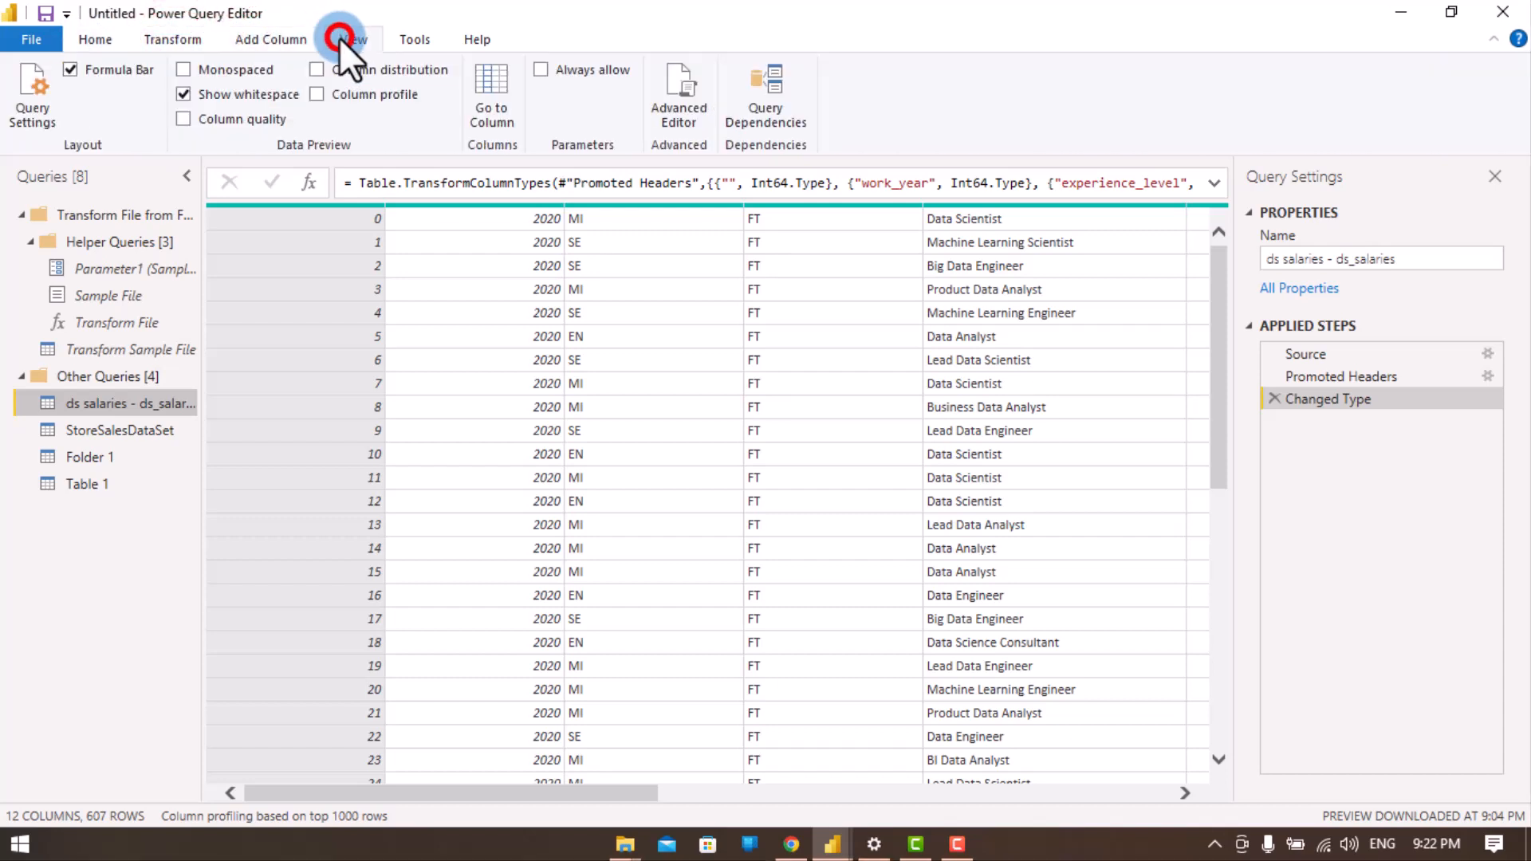
pyautogui.click(417, 40)
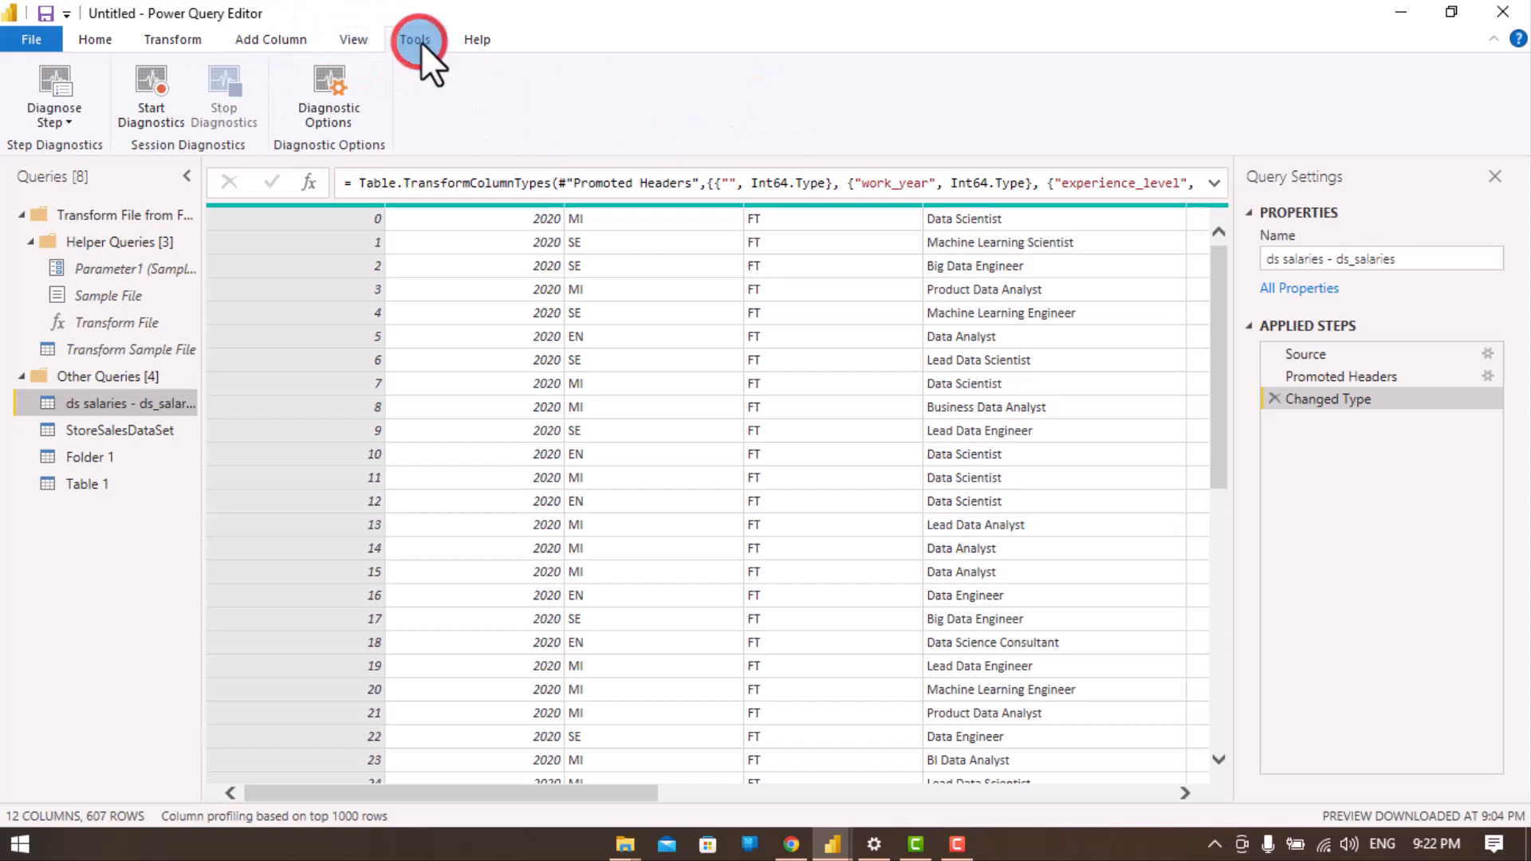
pyautogui.click(475, 39)
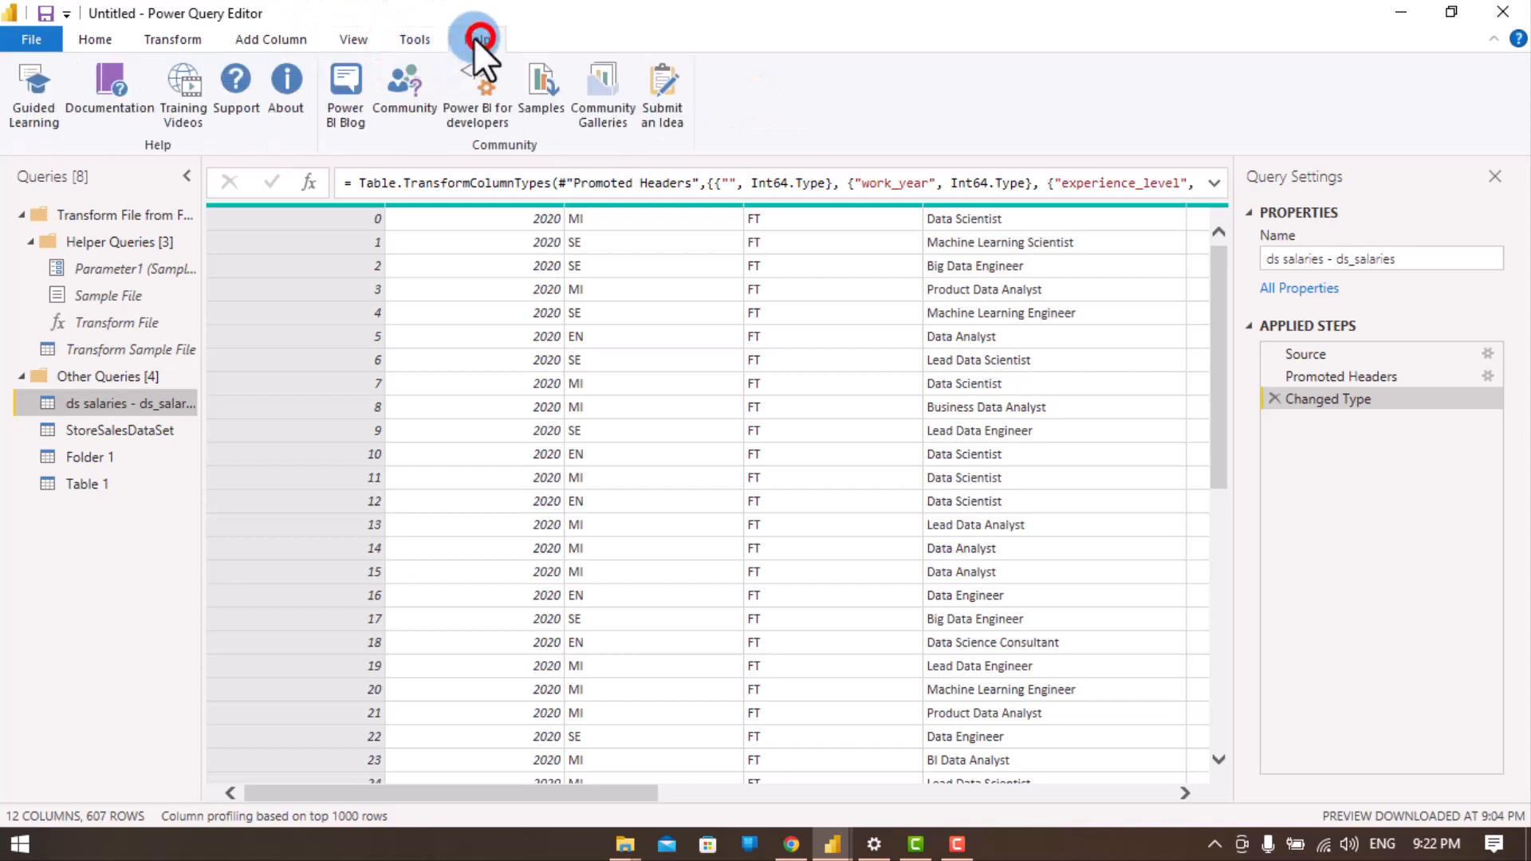
pyautogui.click(95, 39)
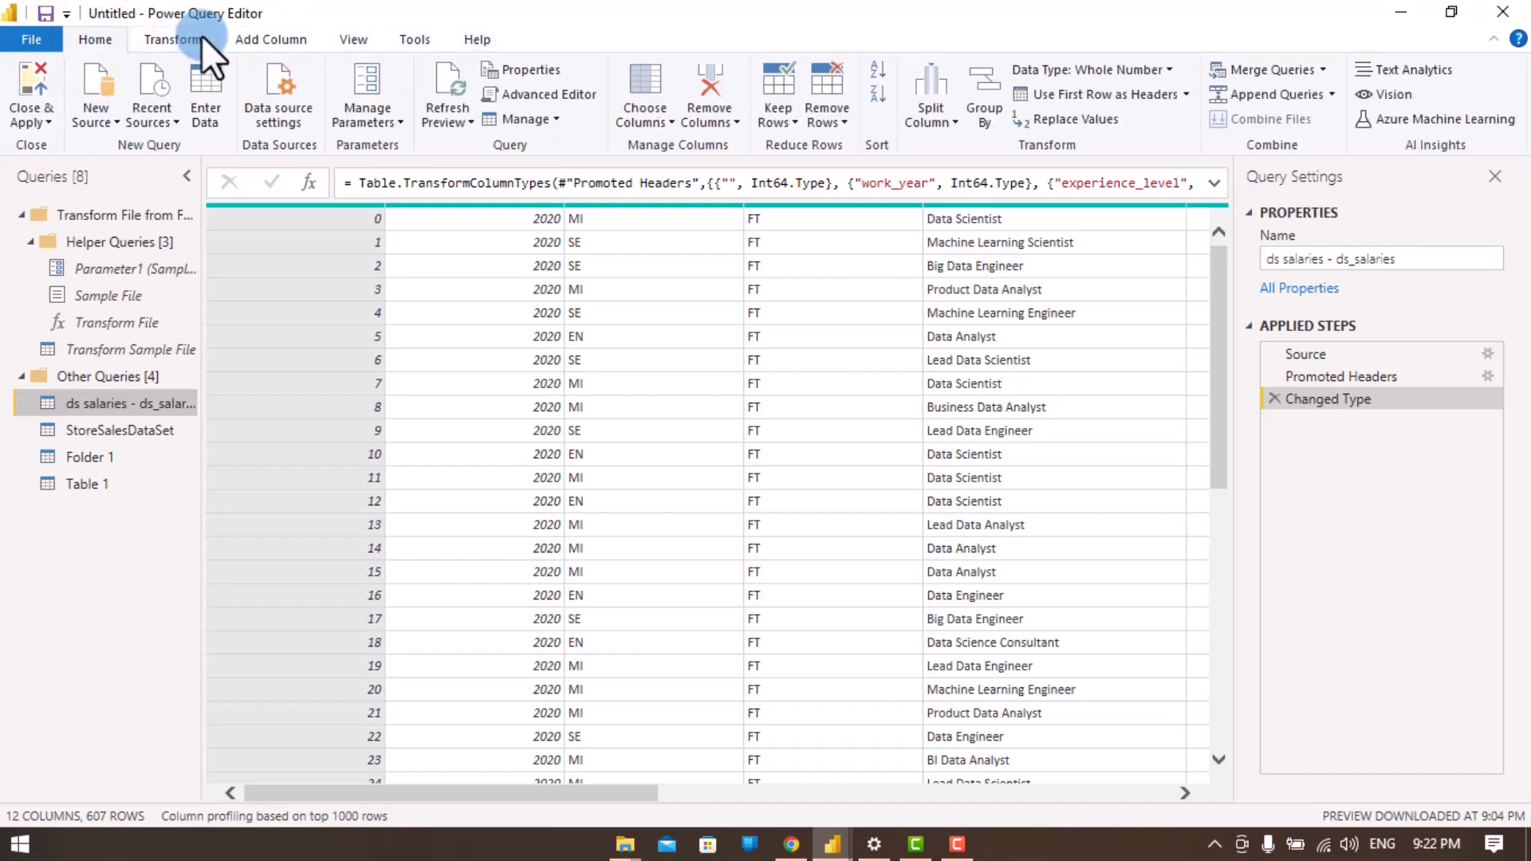
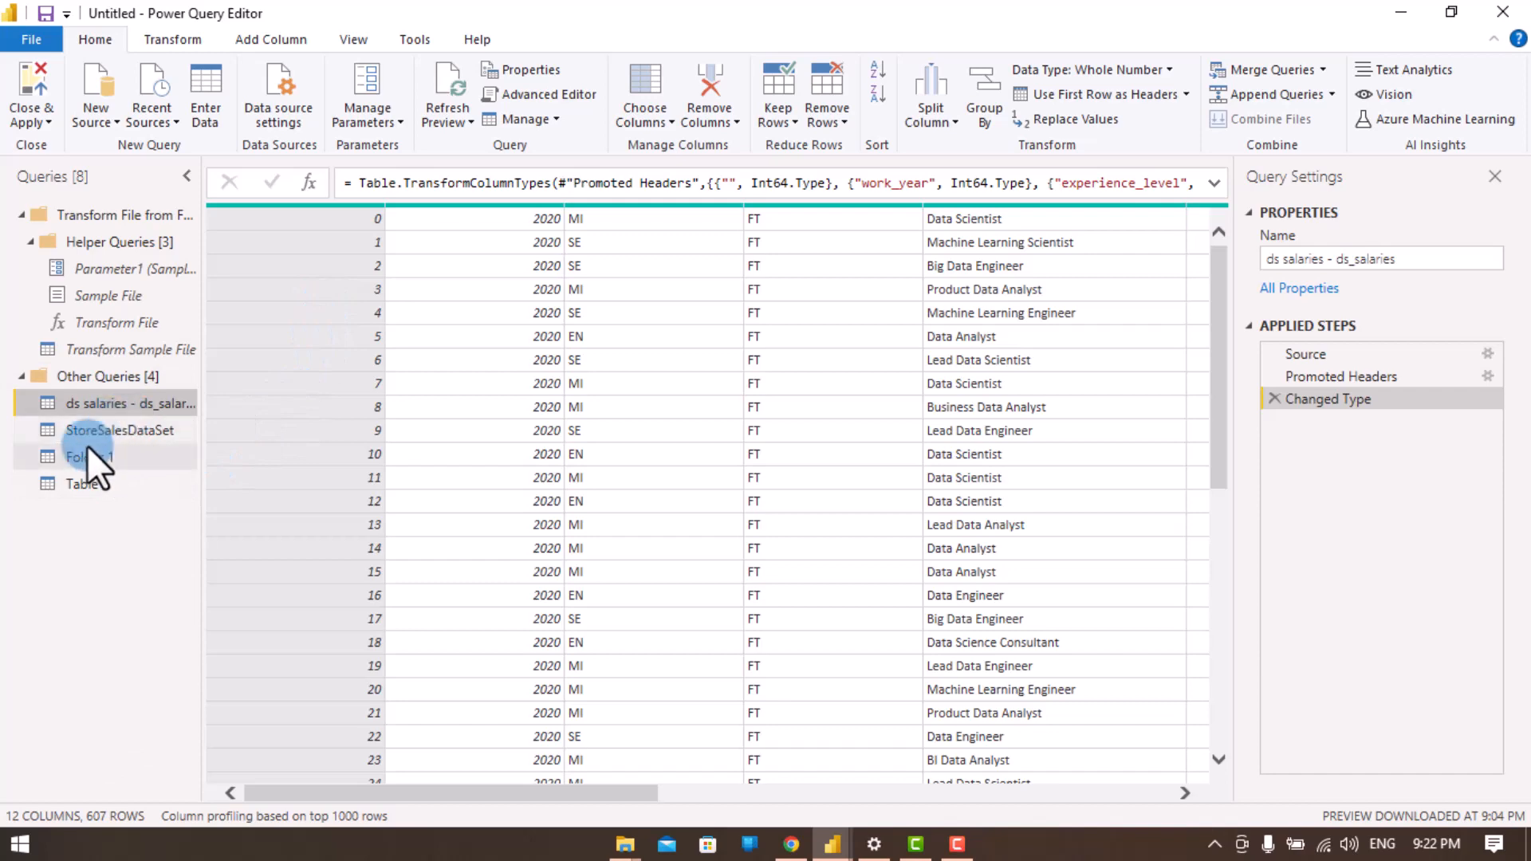
# Step: Display the StoreSalesDataSet query and look over its data preview and applied steps
pyautogui.click(121, 420)
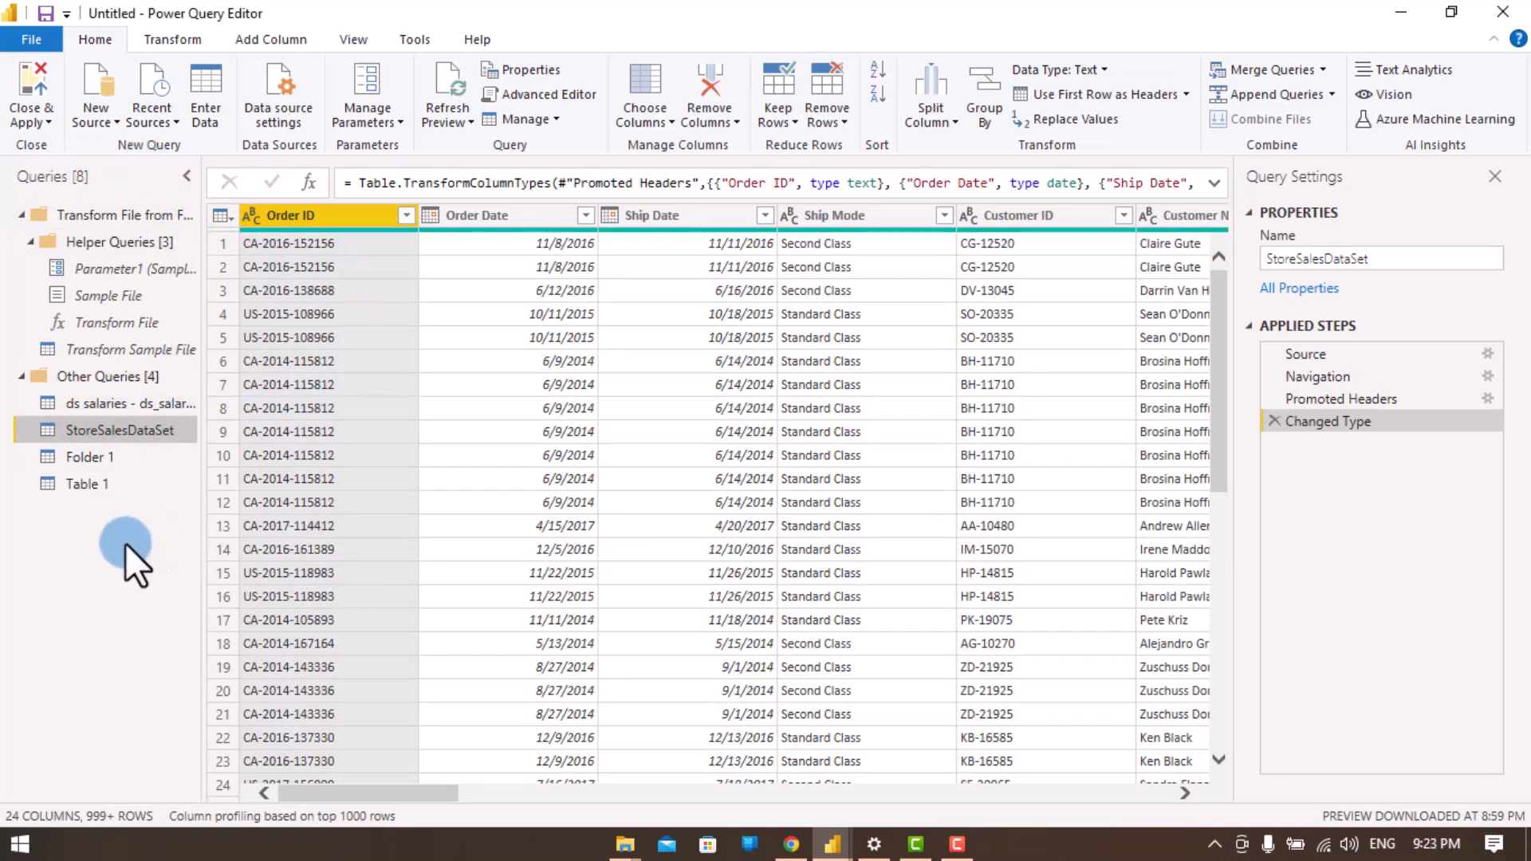
pyautogui.click(22, 182)
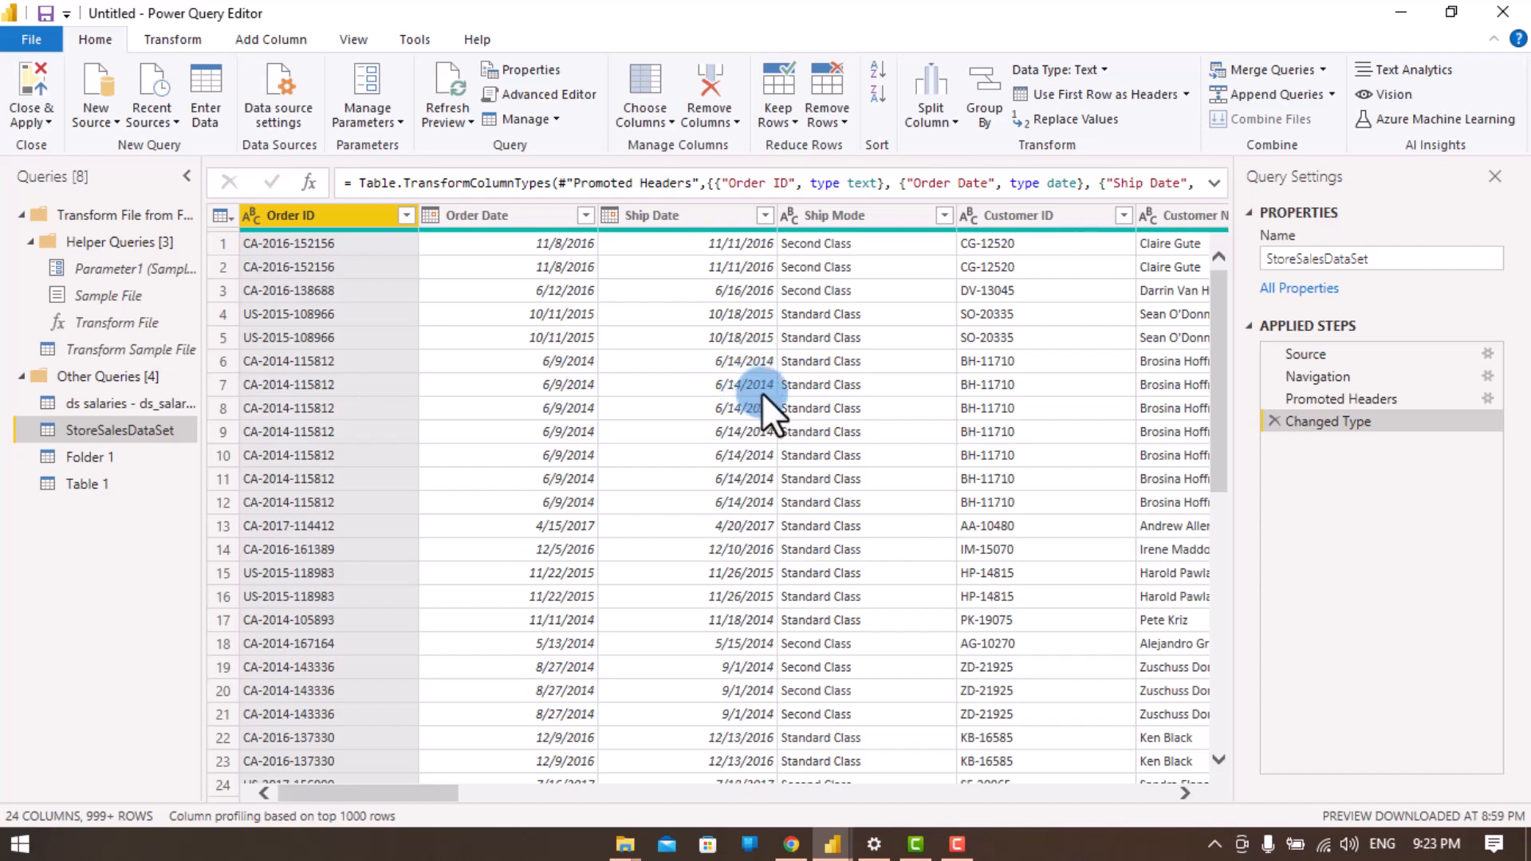
pyautogui.click(1285, 323)
pyautogui.click(1307, 319)
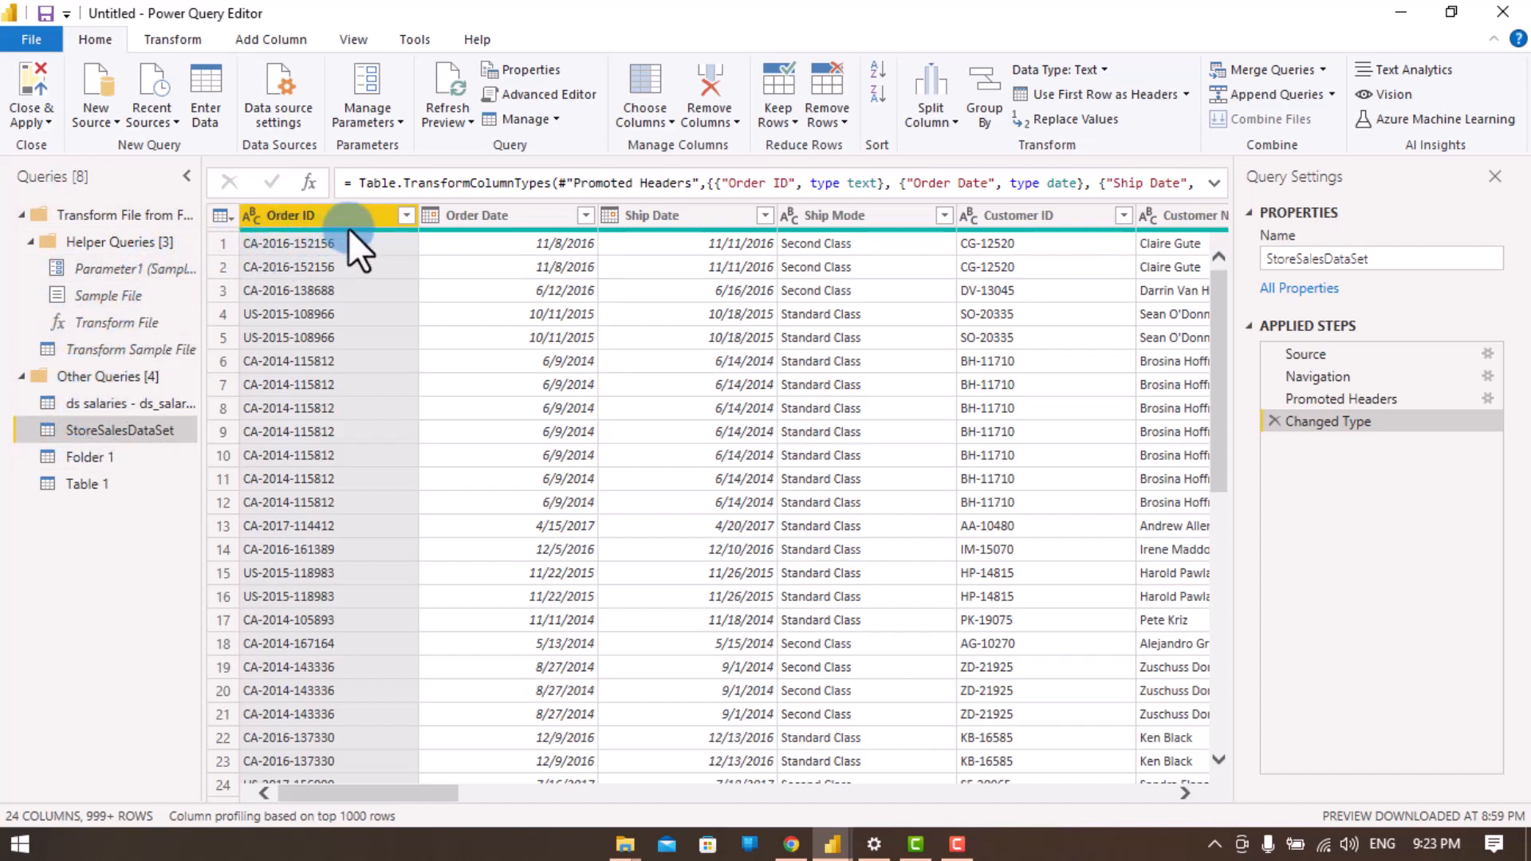
pyautogui.moveTo(348, 230)
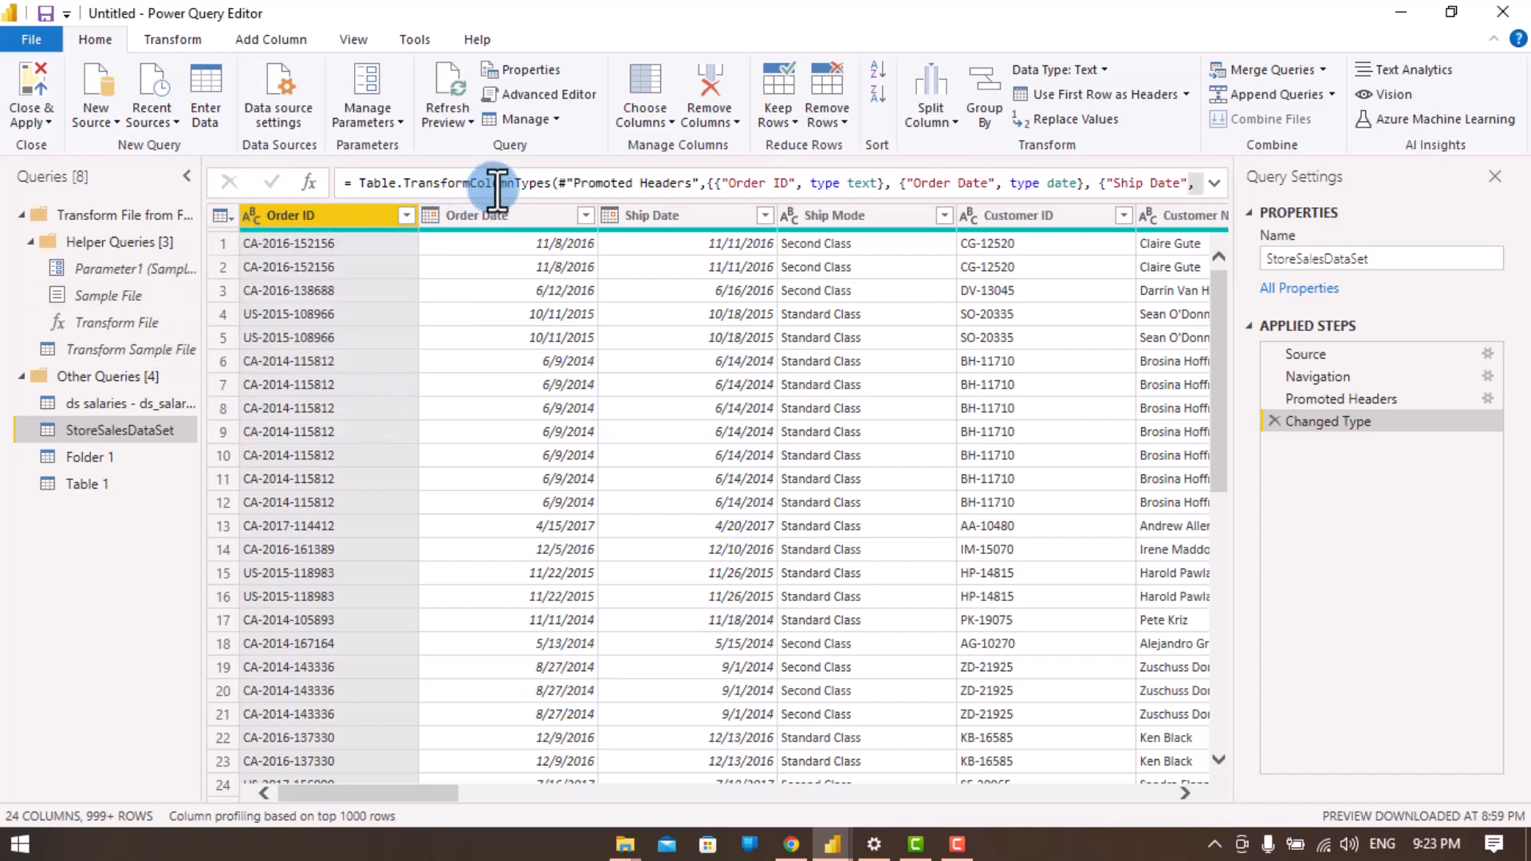
# Step: Try removing the Order ID column from StoreSalesDataSet and delete the applied step that removes it
pyautogui.rightClick(302, 217)
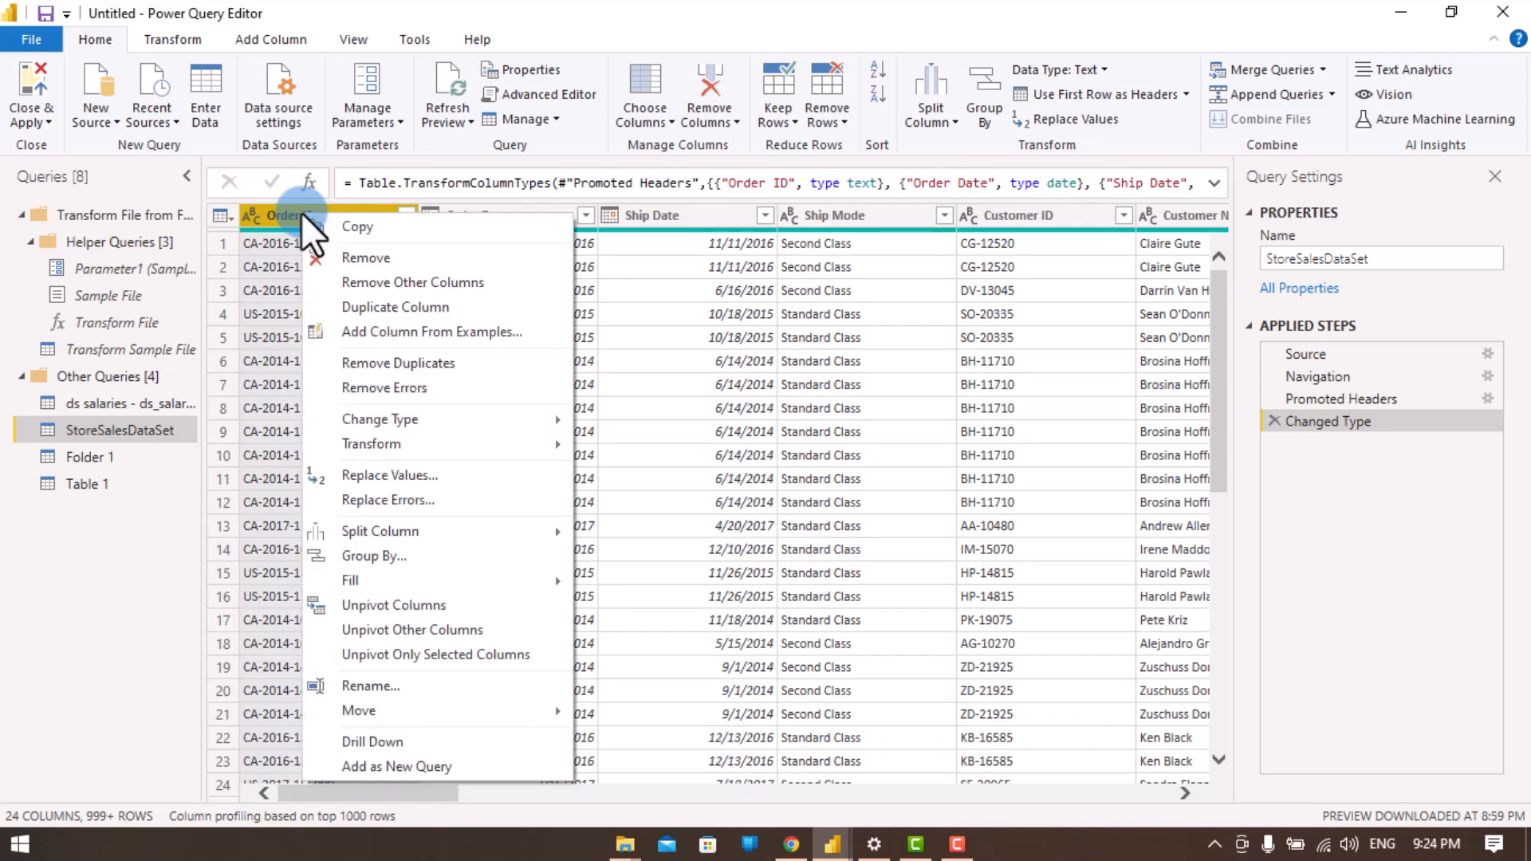
pyautogui.click(362, 256)
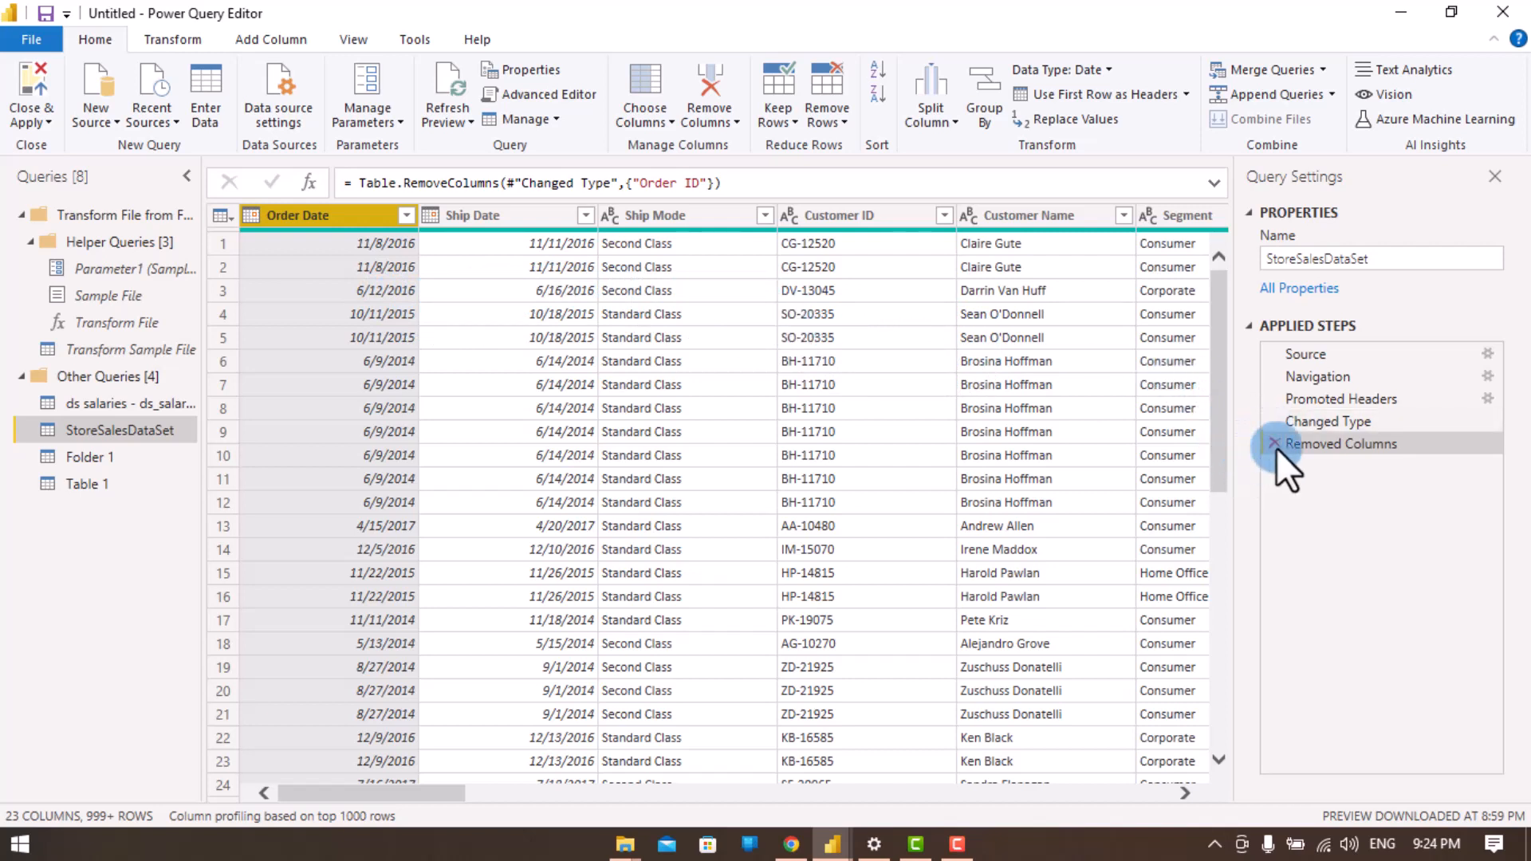
pyautogui.click(1273, 327)
pyautogui.click(1273, 327)
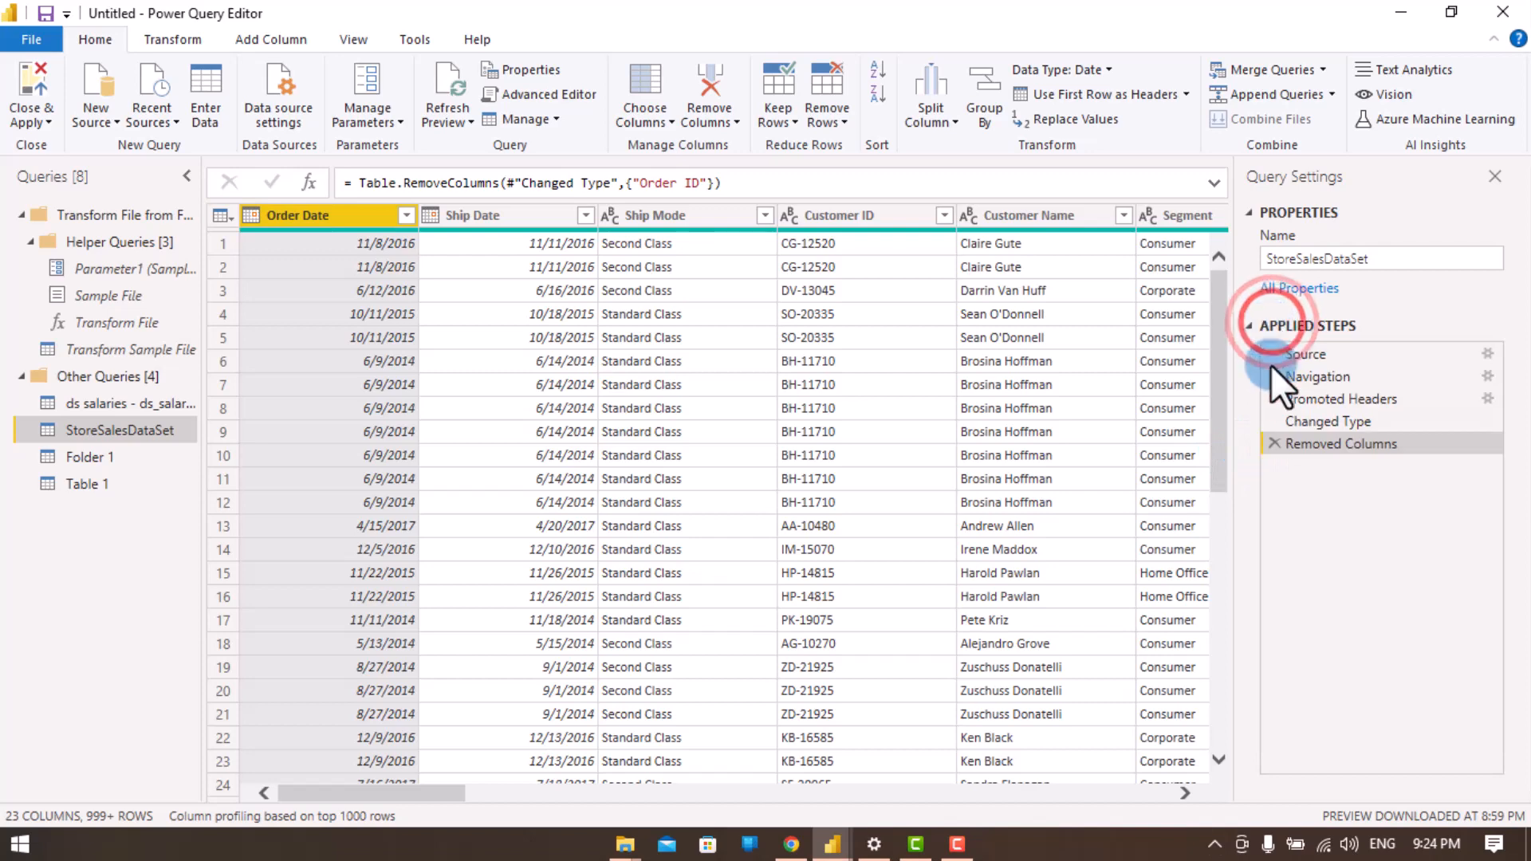
pyautogui.click(1272, 443)
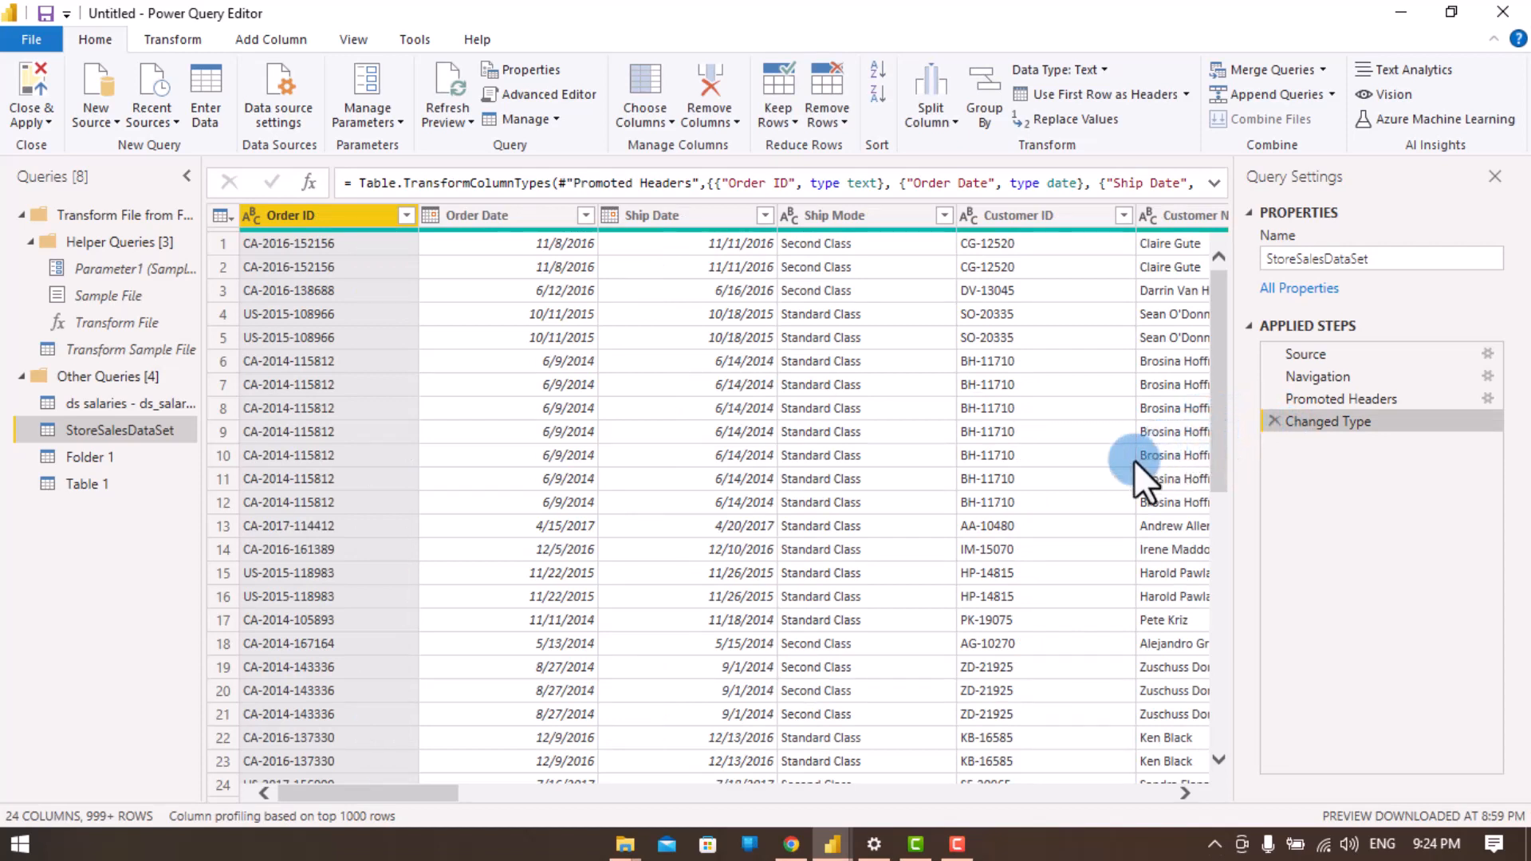
# Step: Try removing all columns except Order ID and delete the applied step that removes them
pyautogui.rightClick(317, 217)
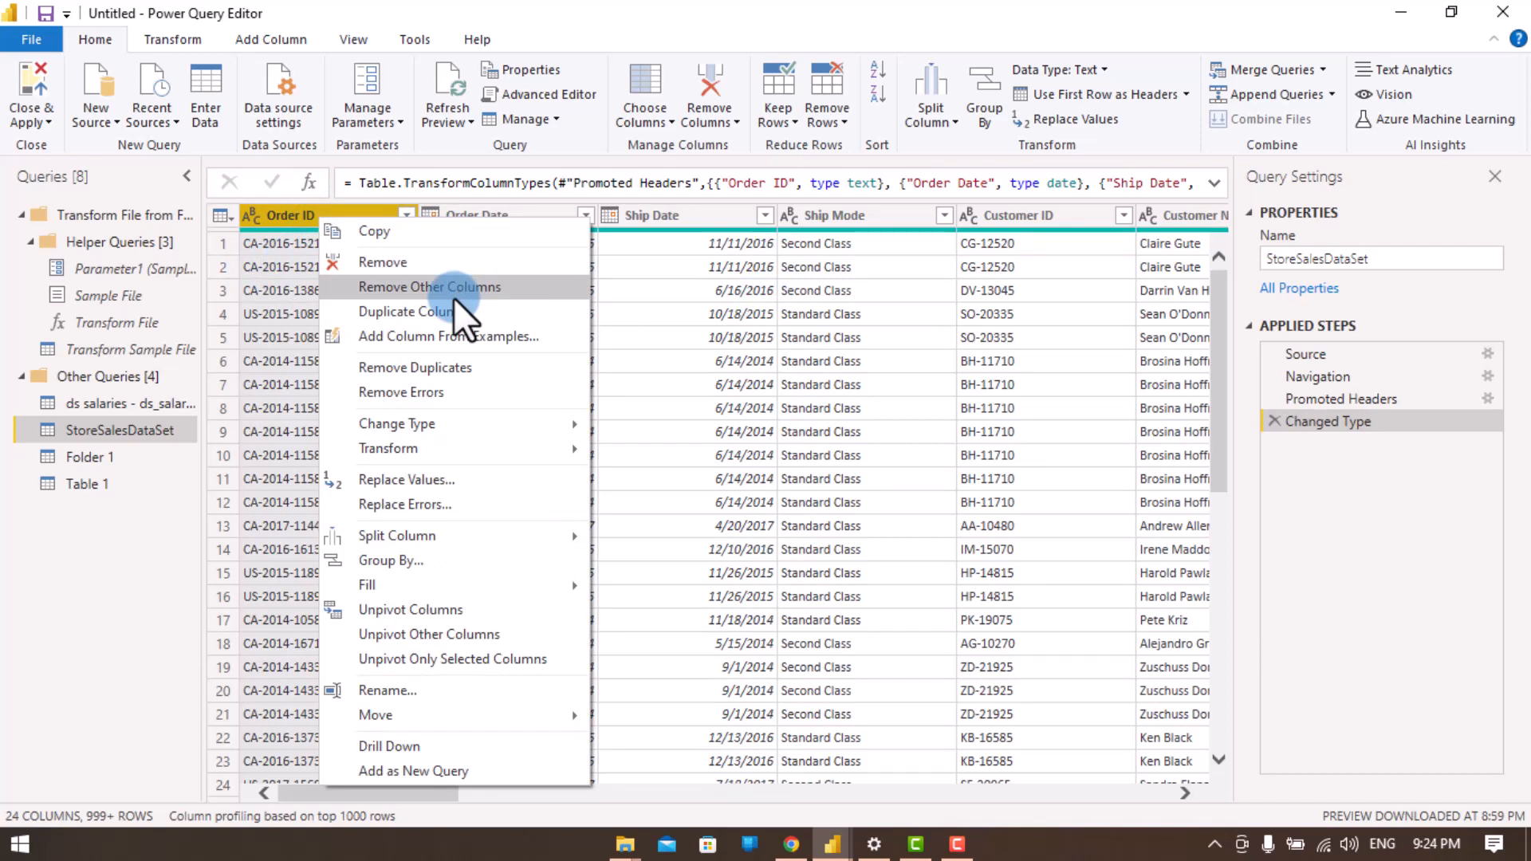
pyautogui.click(406, 290)
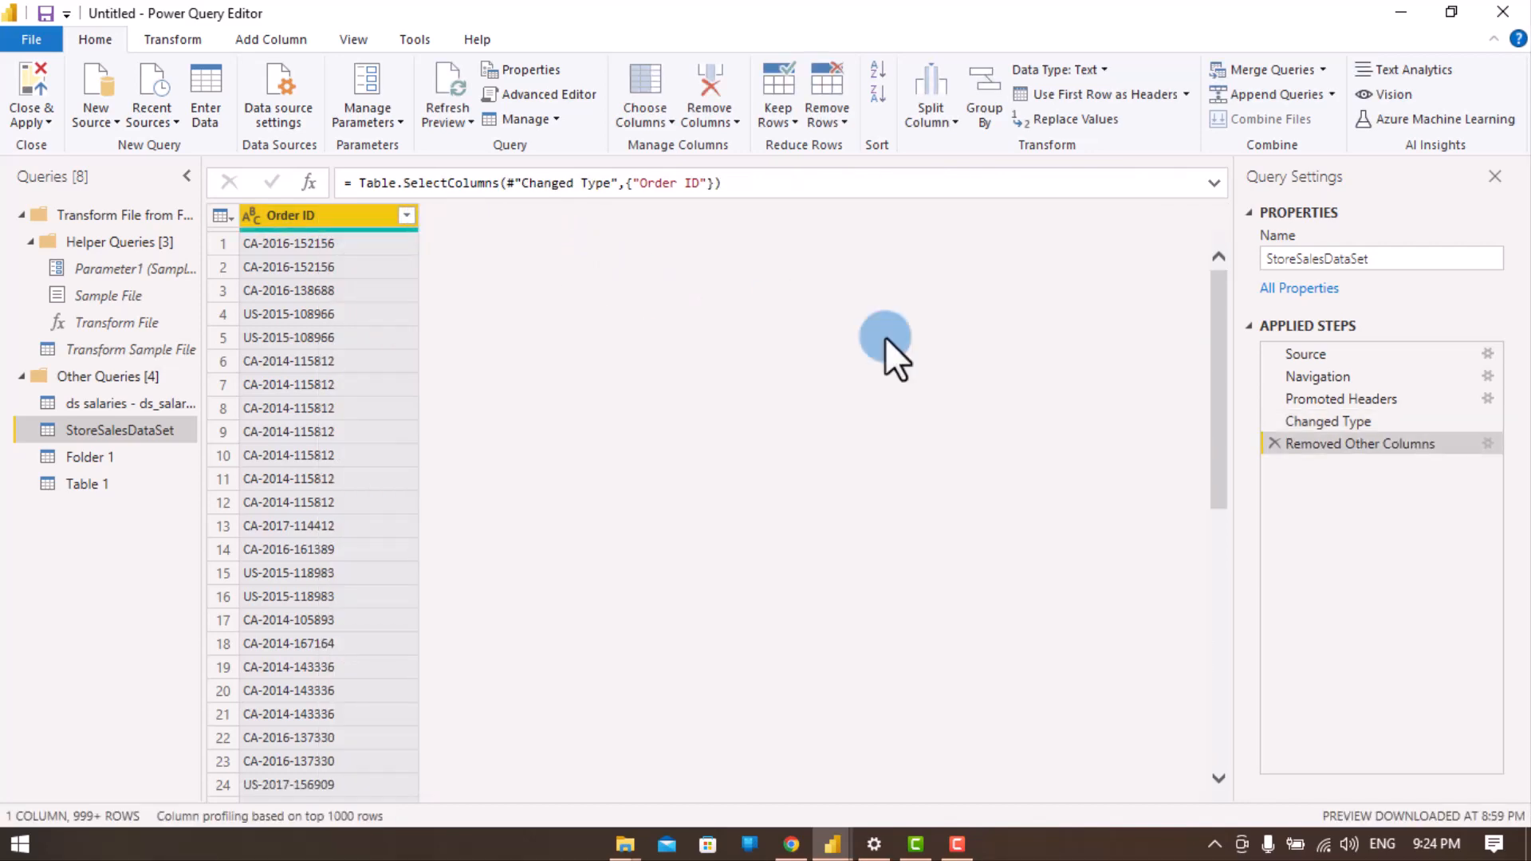
pyautogui.click(1276, 441)
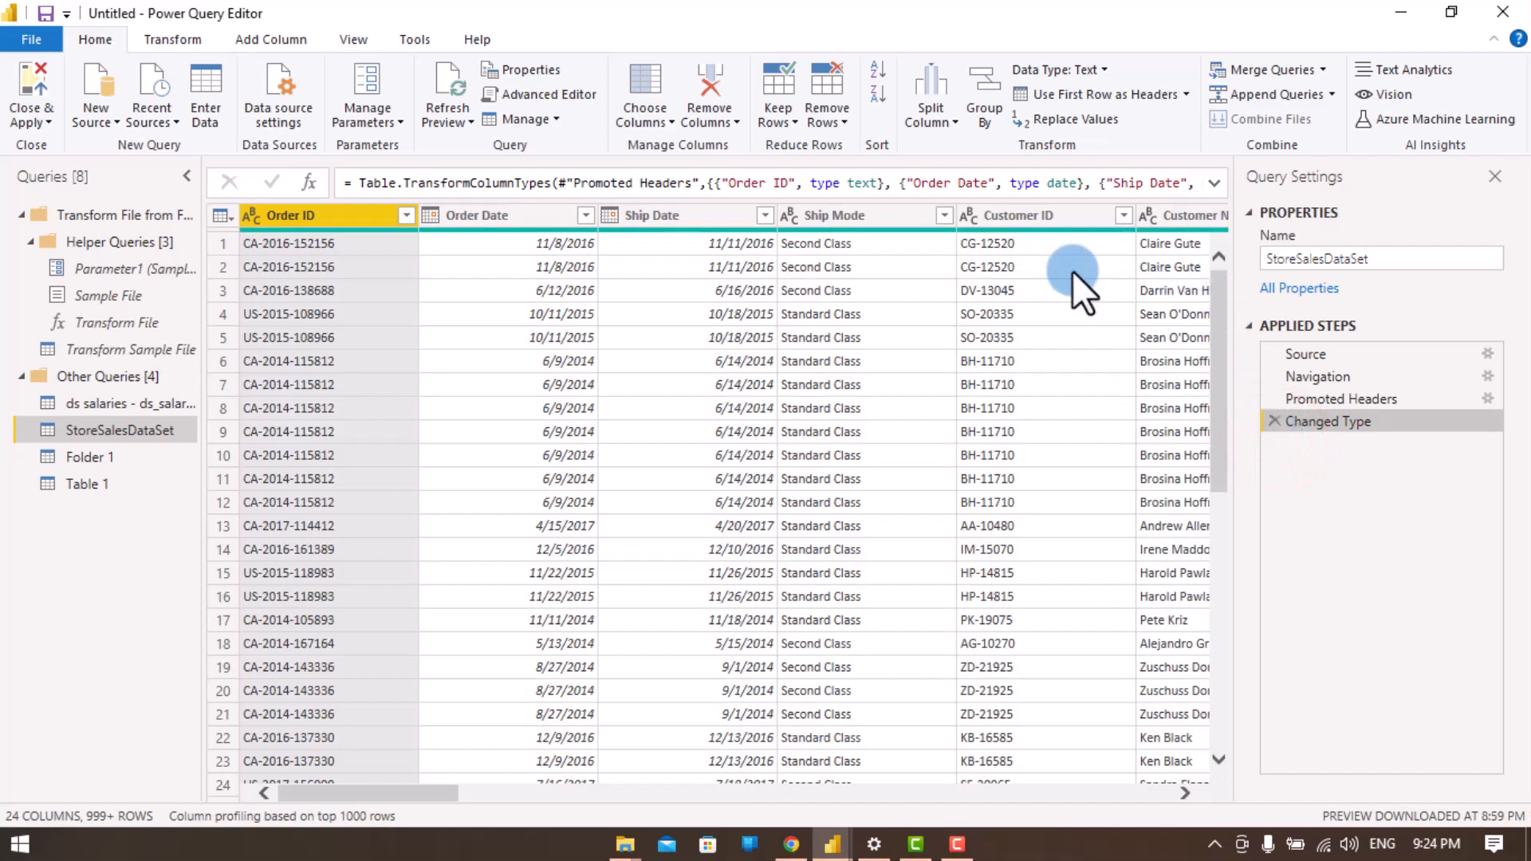
# Step: Try duplicating the Order ID column, delete the duplication from the applied steps, and return to the first columns
pyautogui.rightClick(338, 217)
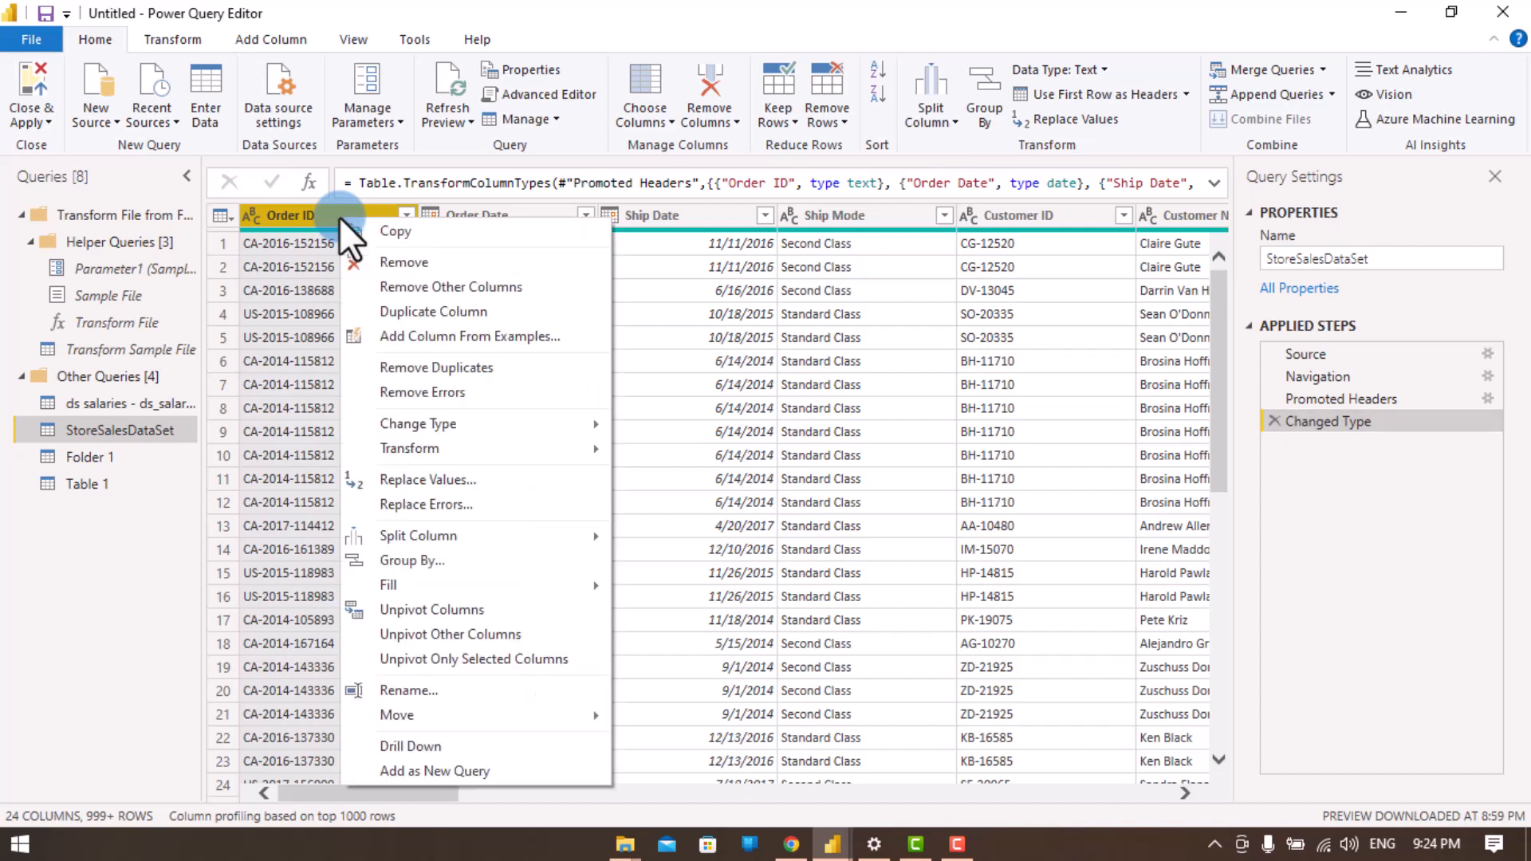
pyautogui.click(414, 312)
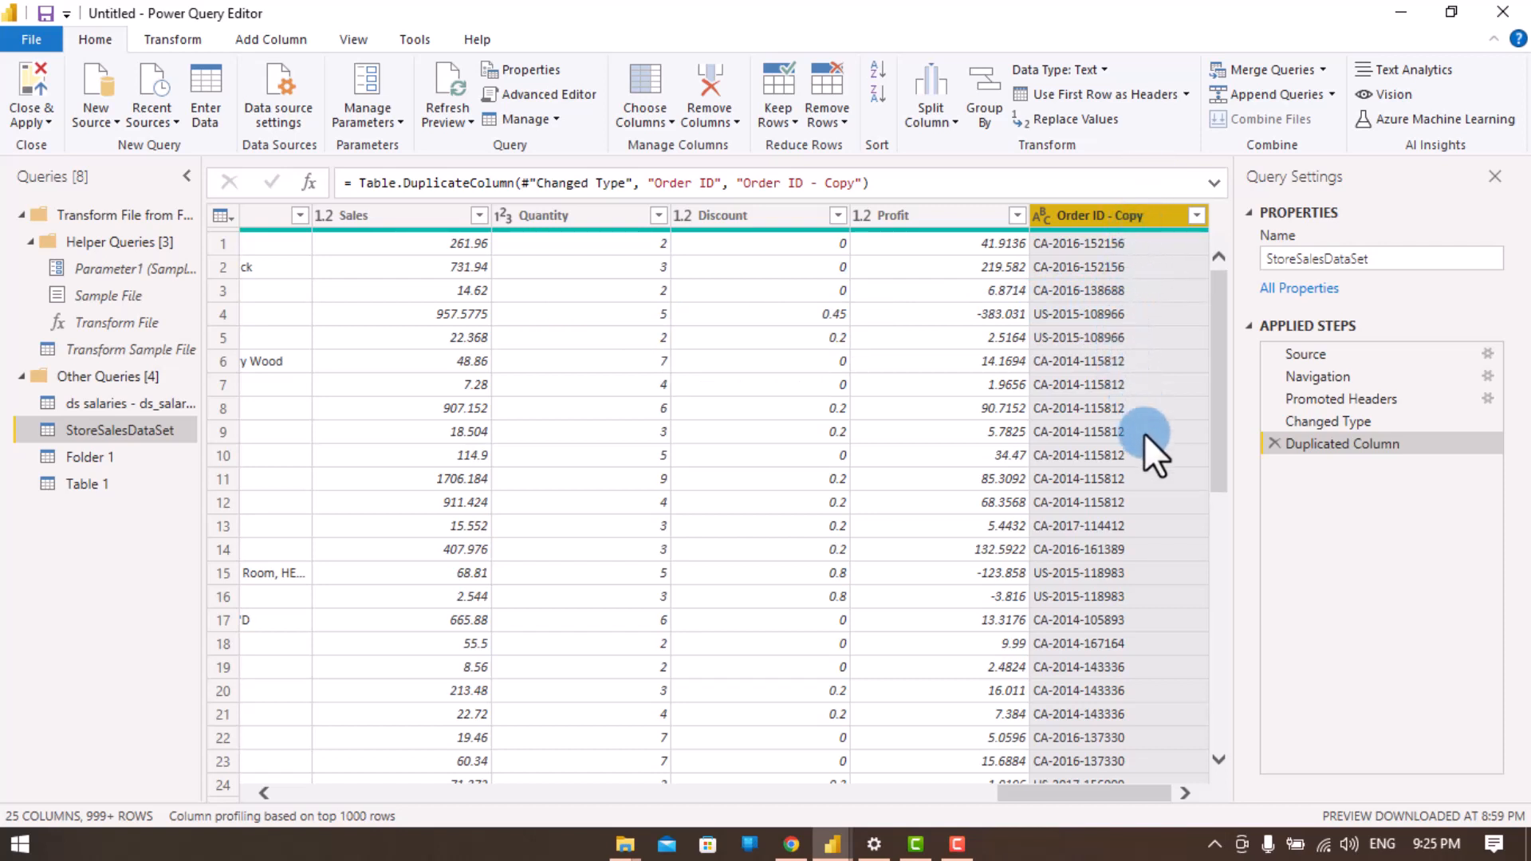
pyautogui.click(1274, 443)
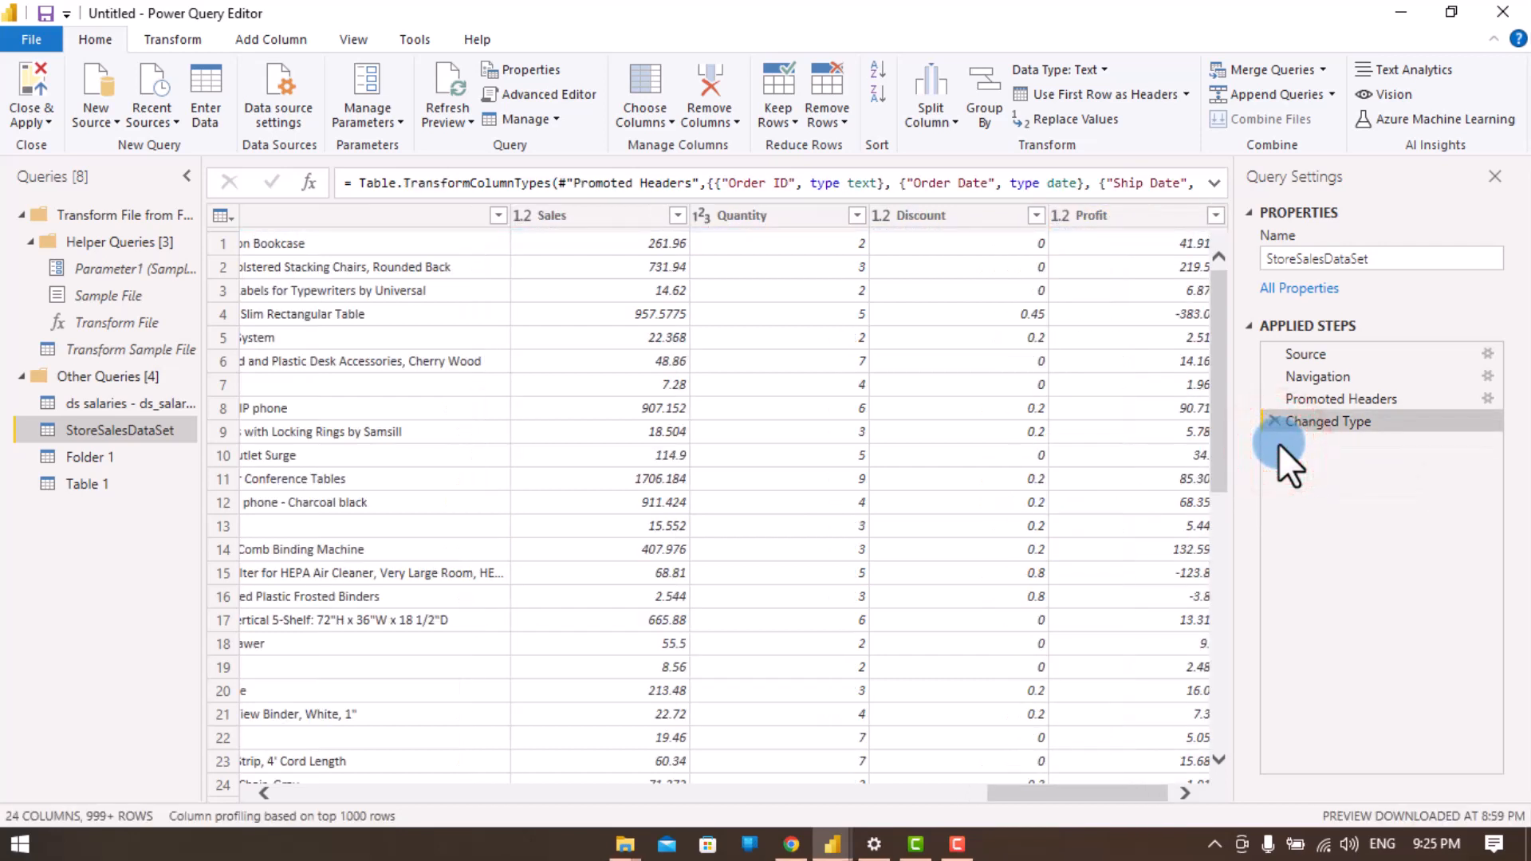
pyautogui.moveTo(1066, 804); pyautogui.dragTo(203, 787)
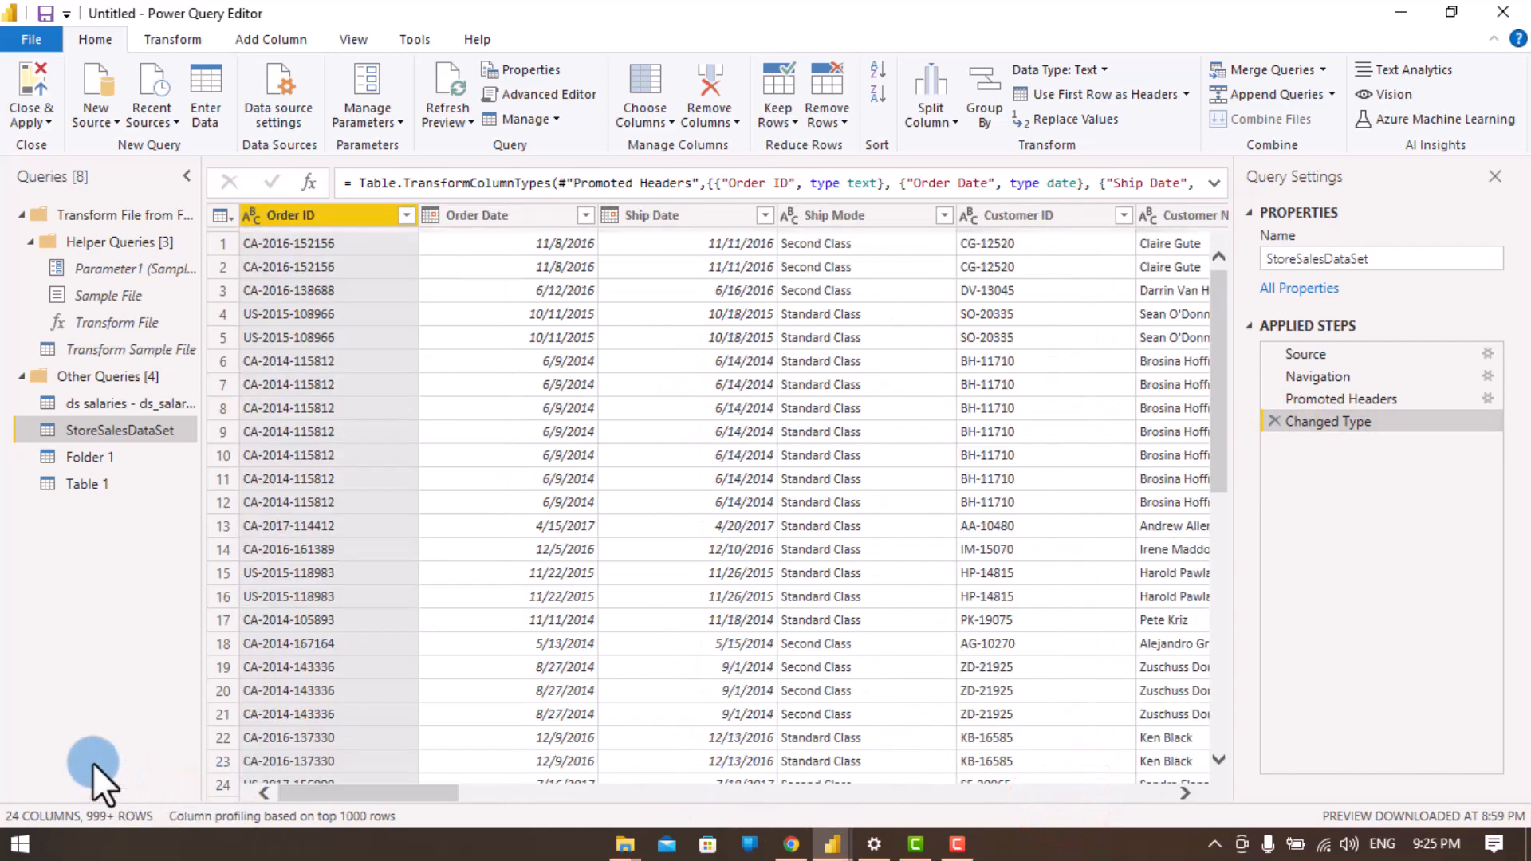
pyautogui.rightClick(315, 220)
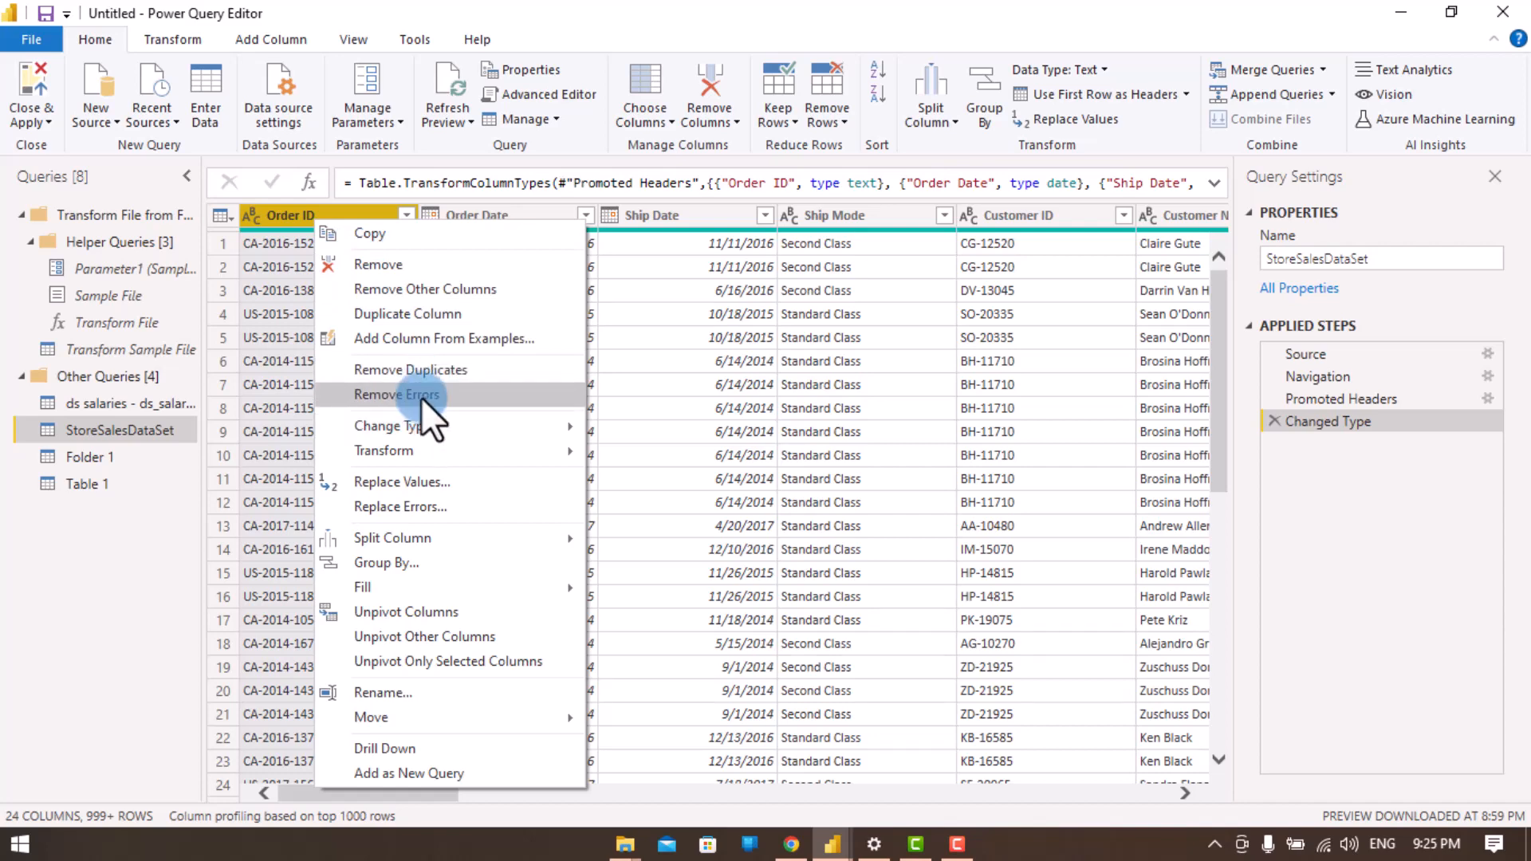
pyautogui.moveTo(414, 431)
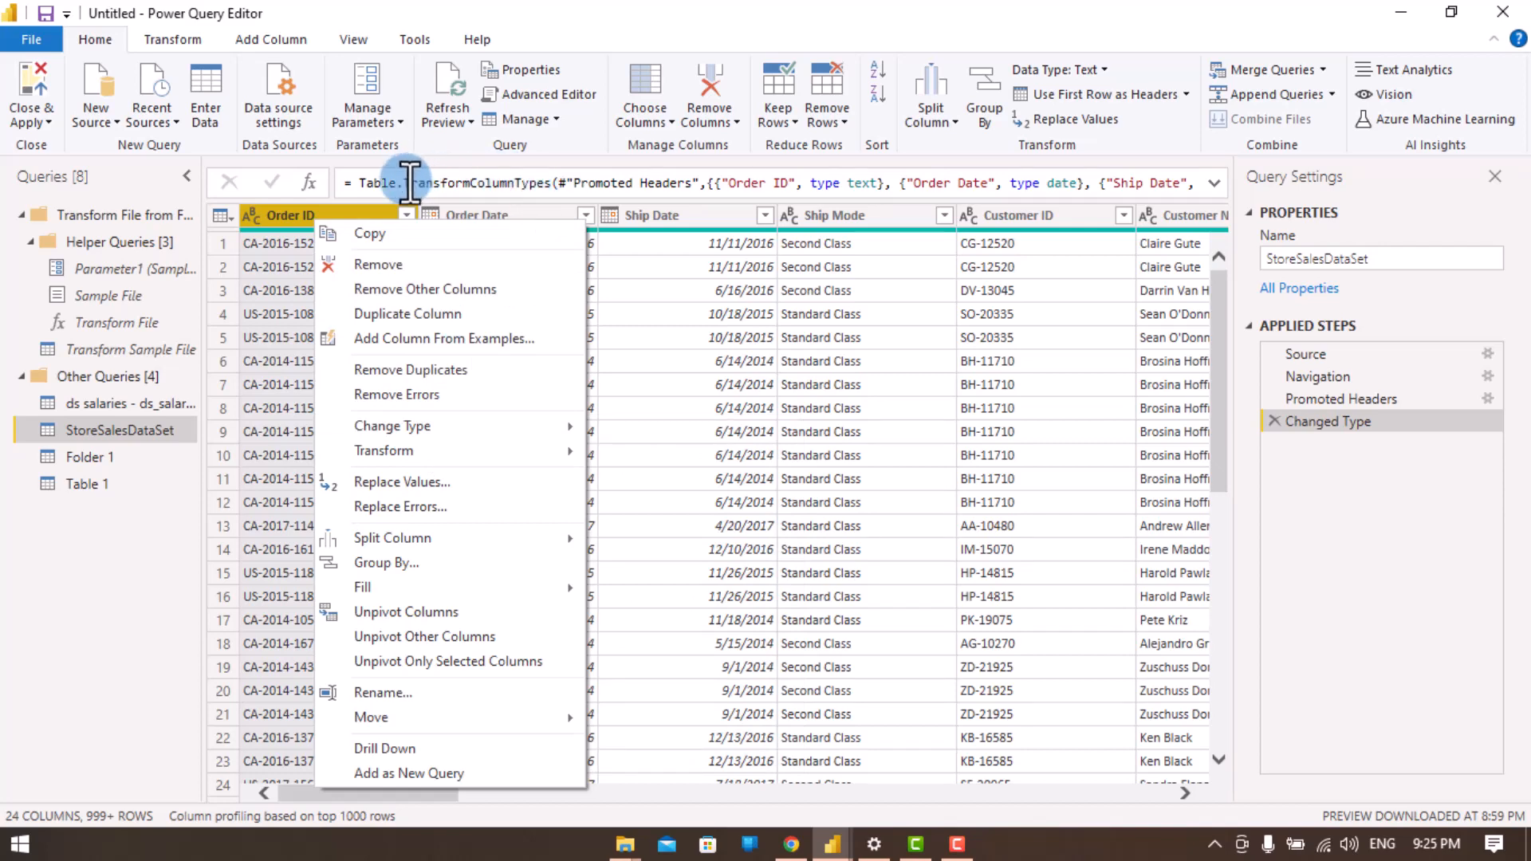
pyautogui.click(708, 227)
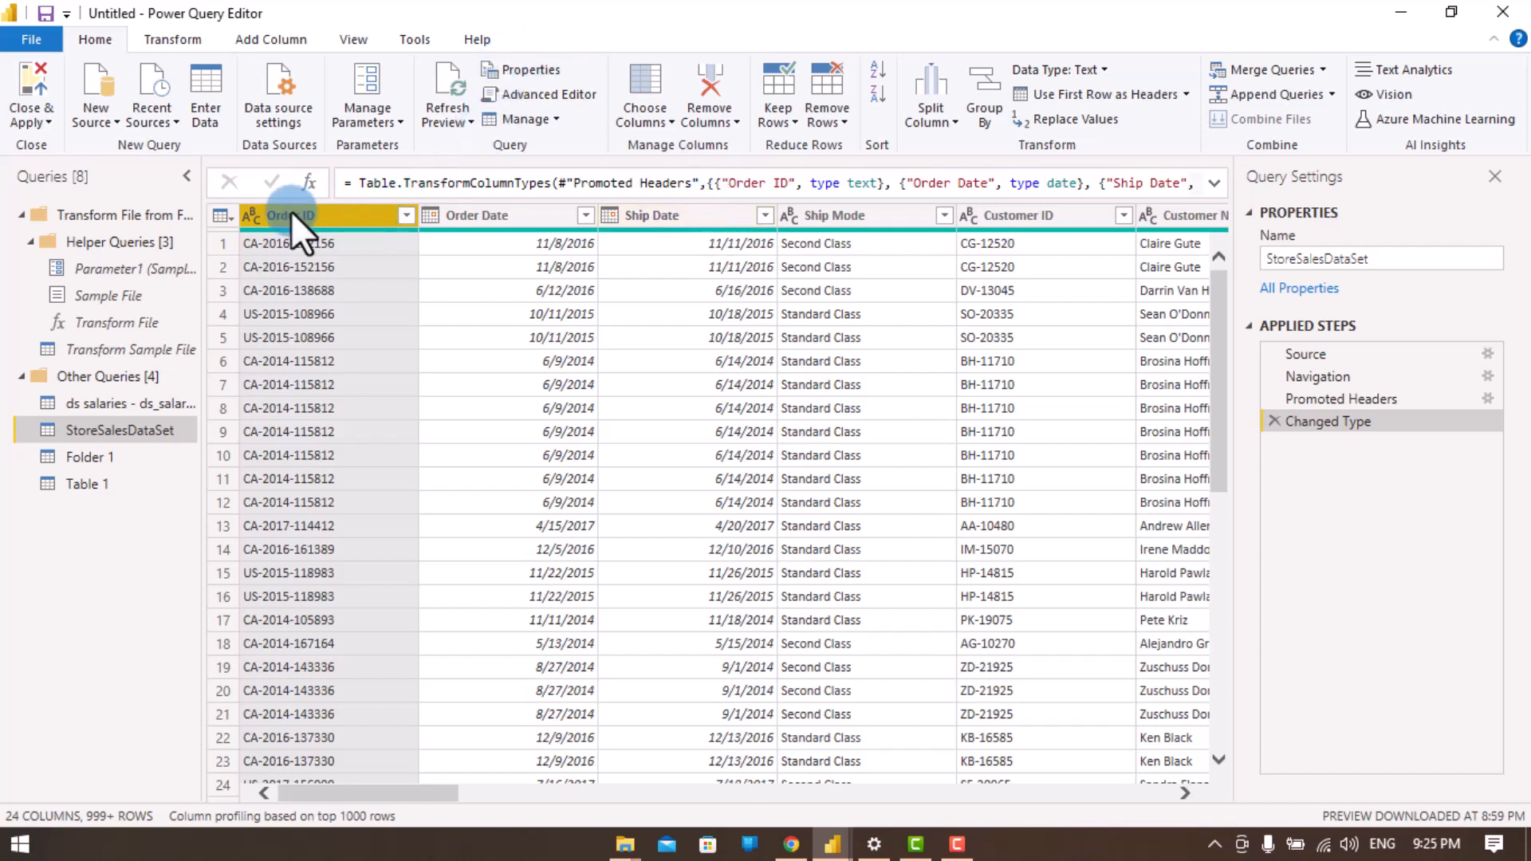
# Step: Examine the data types available for the Order ID, Order Date and Ship Mode columns
pyautogui.click(246, 217)
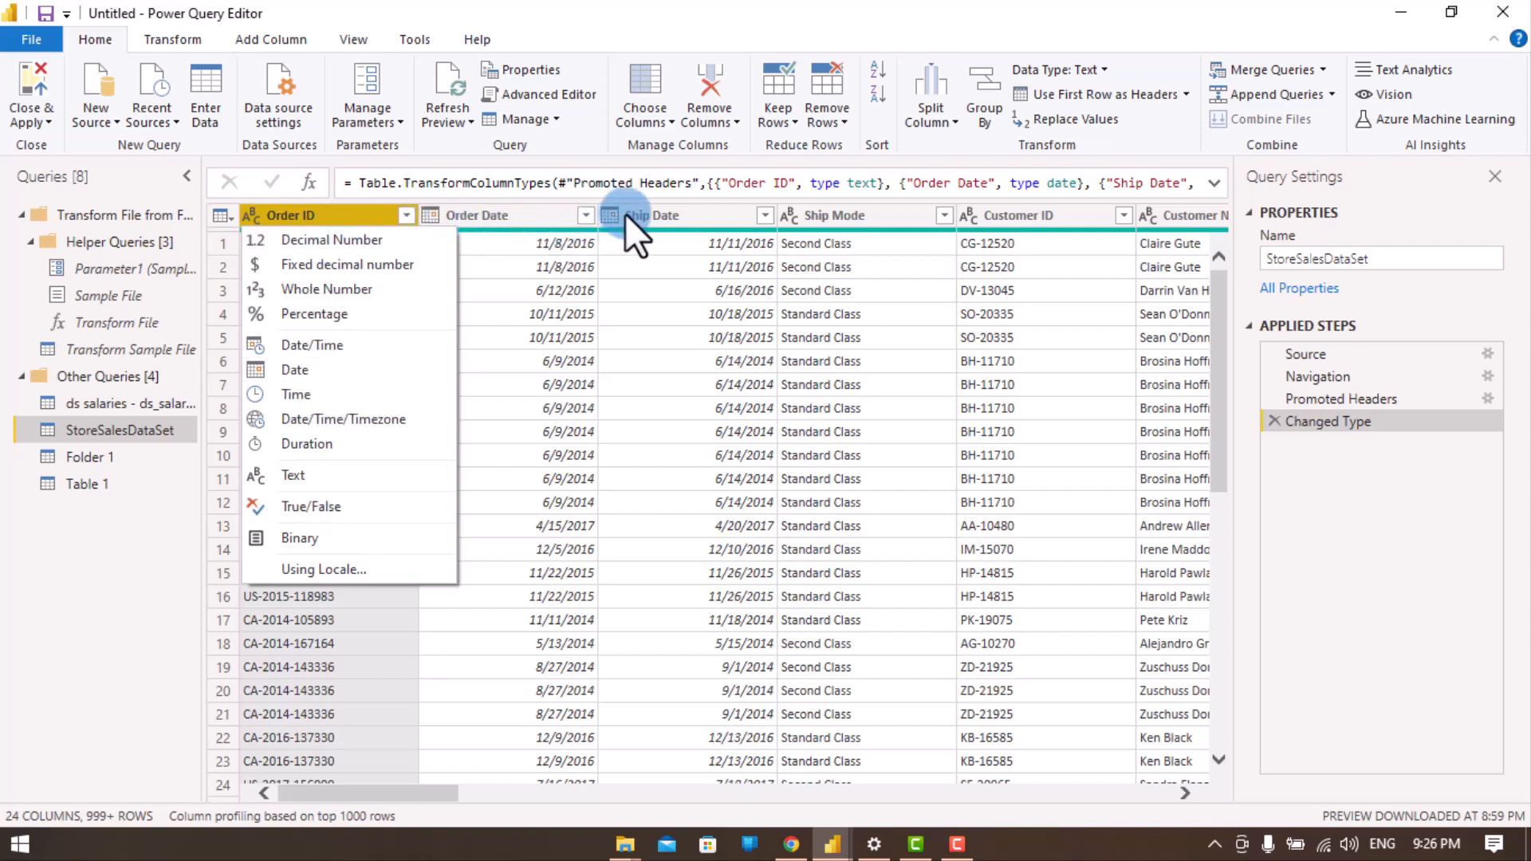
pyautogui.click(490, 222)
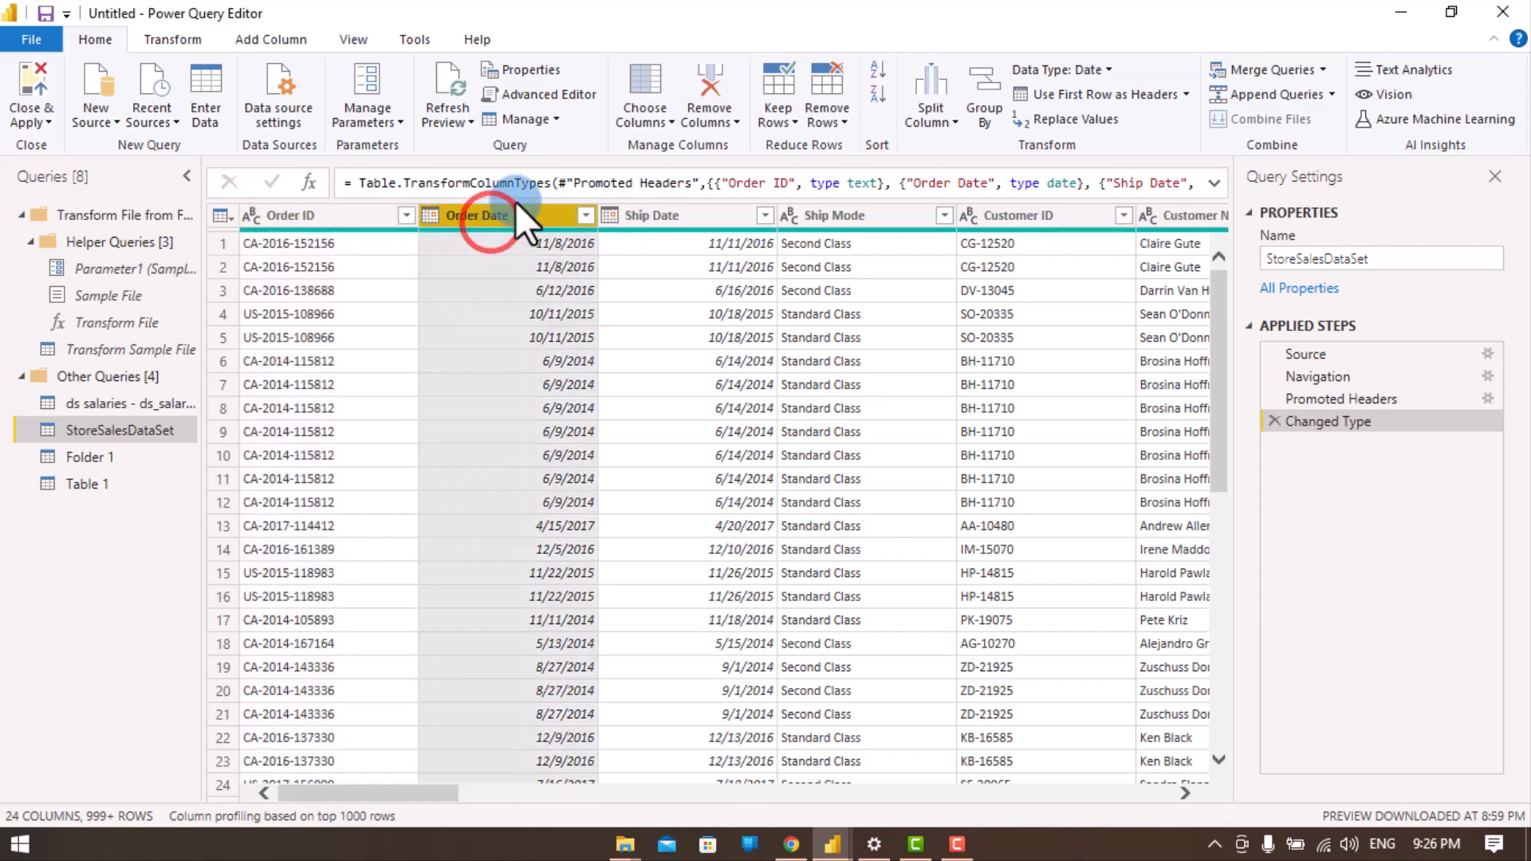
pyautogui.click(431, 213)
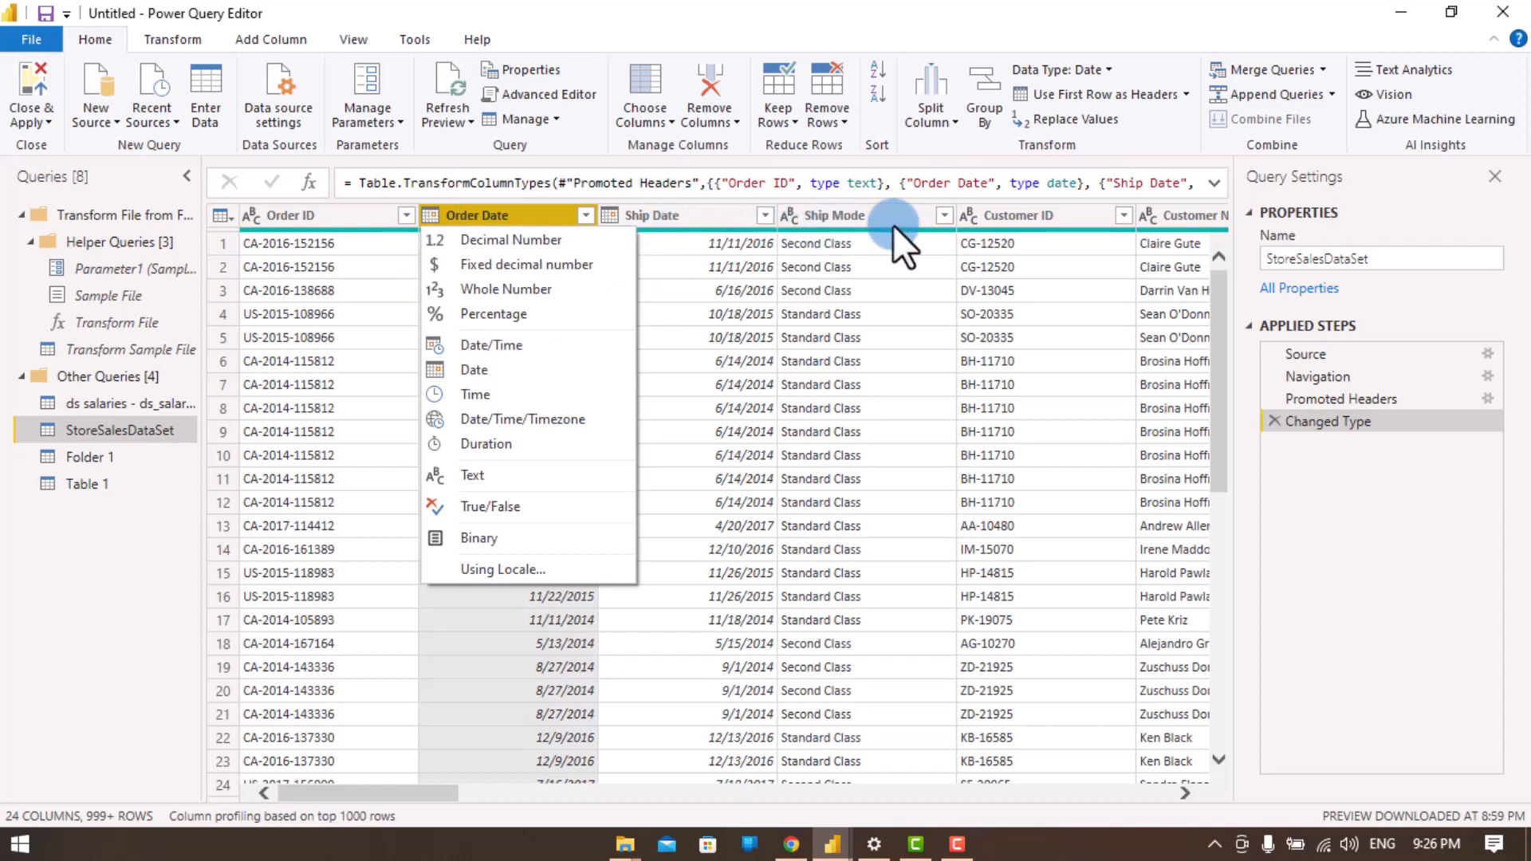
pyautogui.click(792, 213)
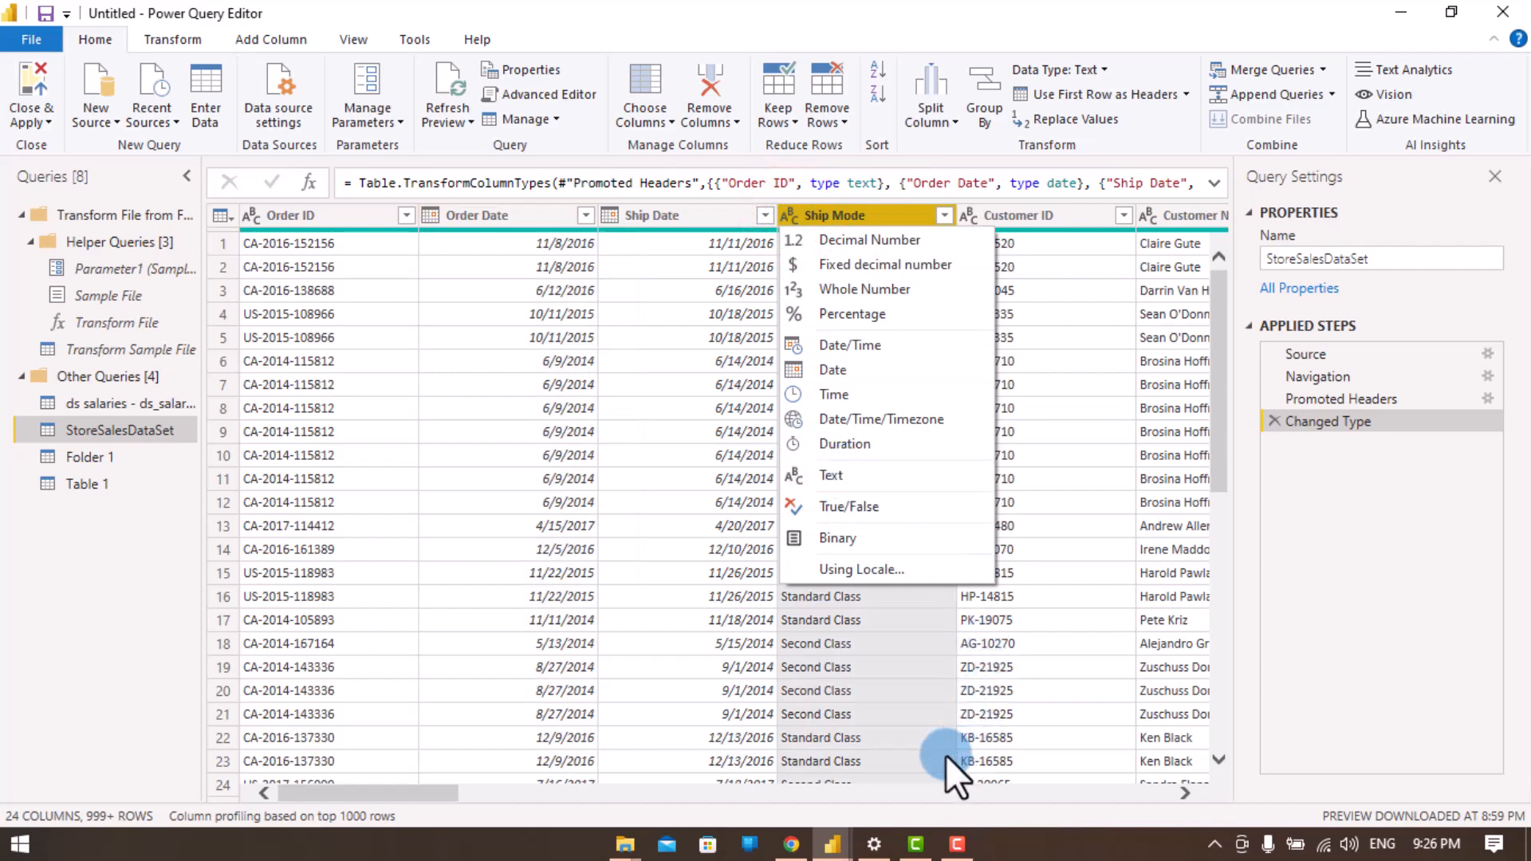
# Step: Examine the data types of the Sales, Profit and Quantity columns and return to the first columns of the table
pyautogui.click(965, 795)
pyautogui.click(965, 800)
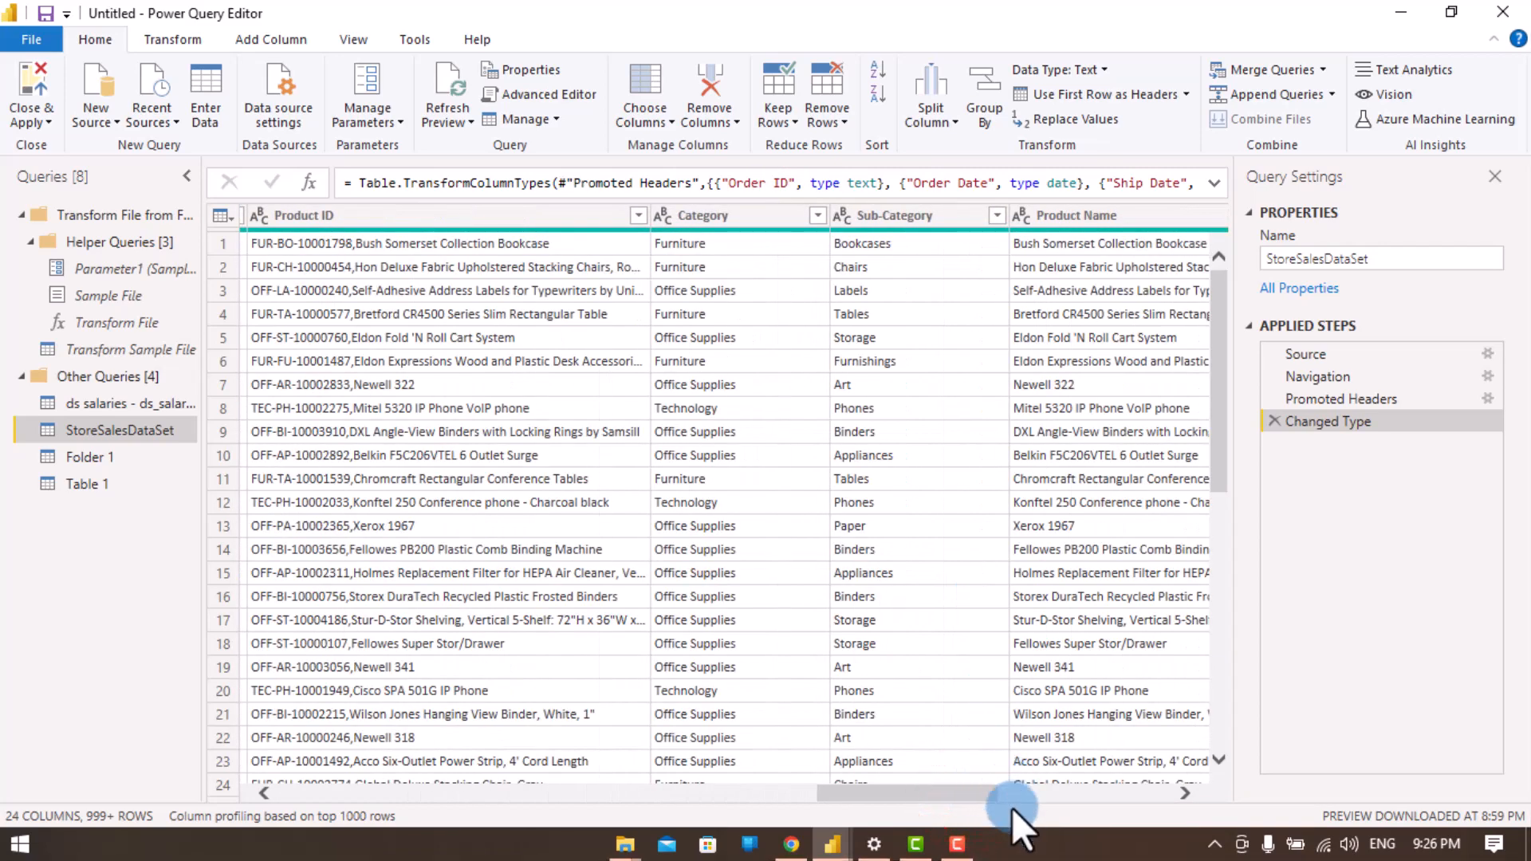
pyautogui.click(1040, 796)
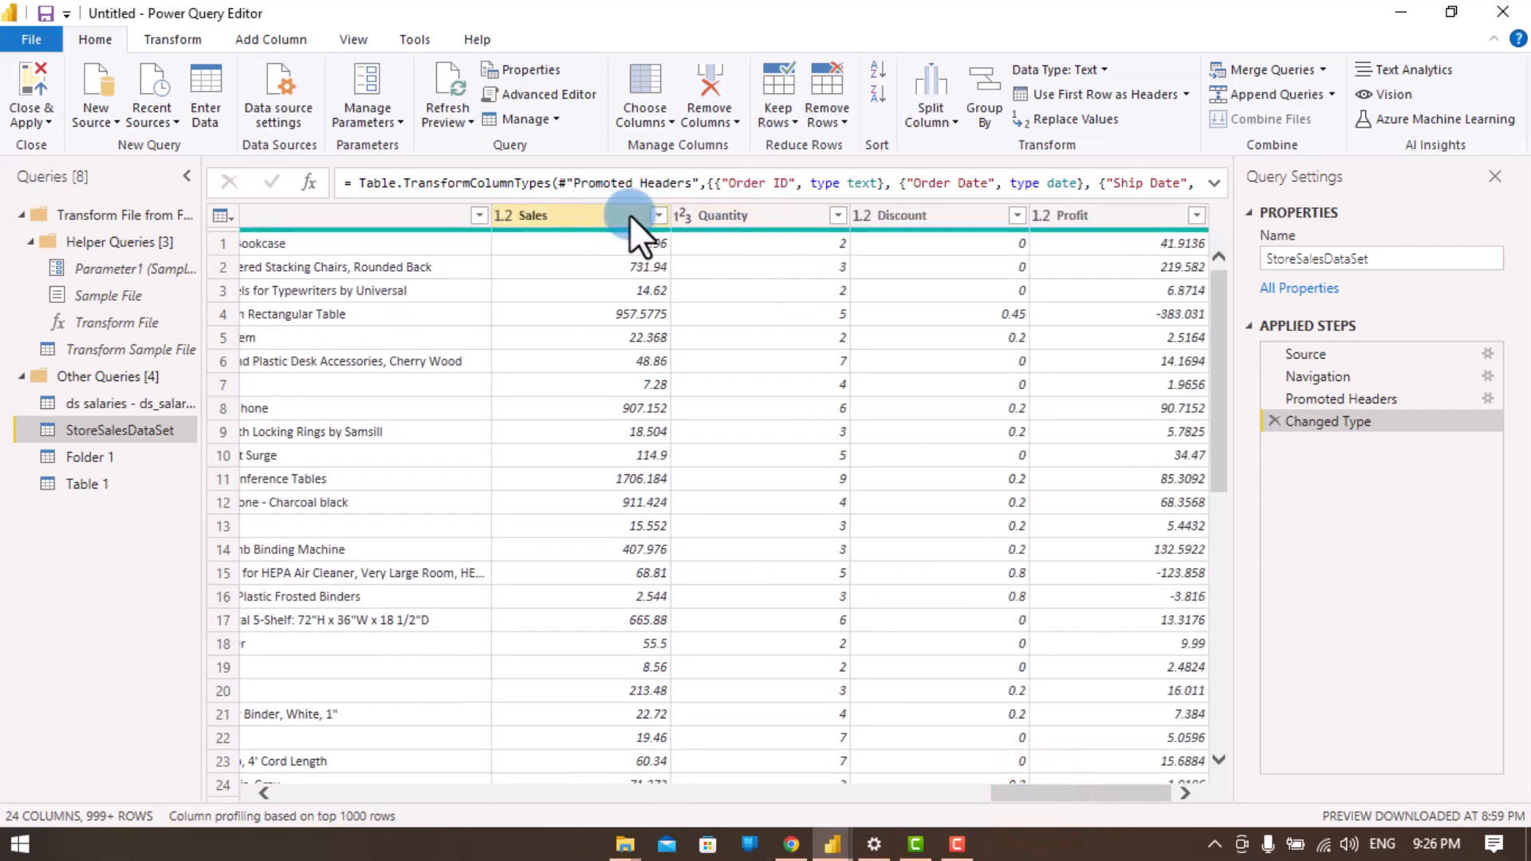
pyautogui.click(502, 217)
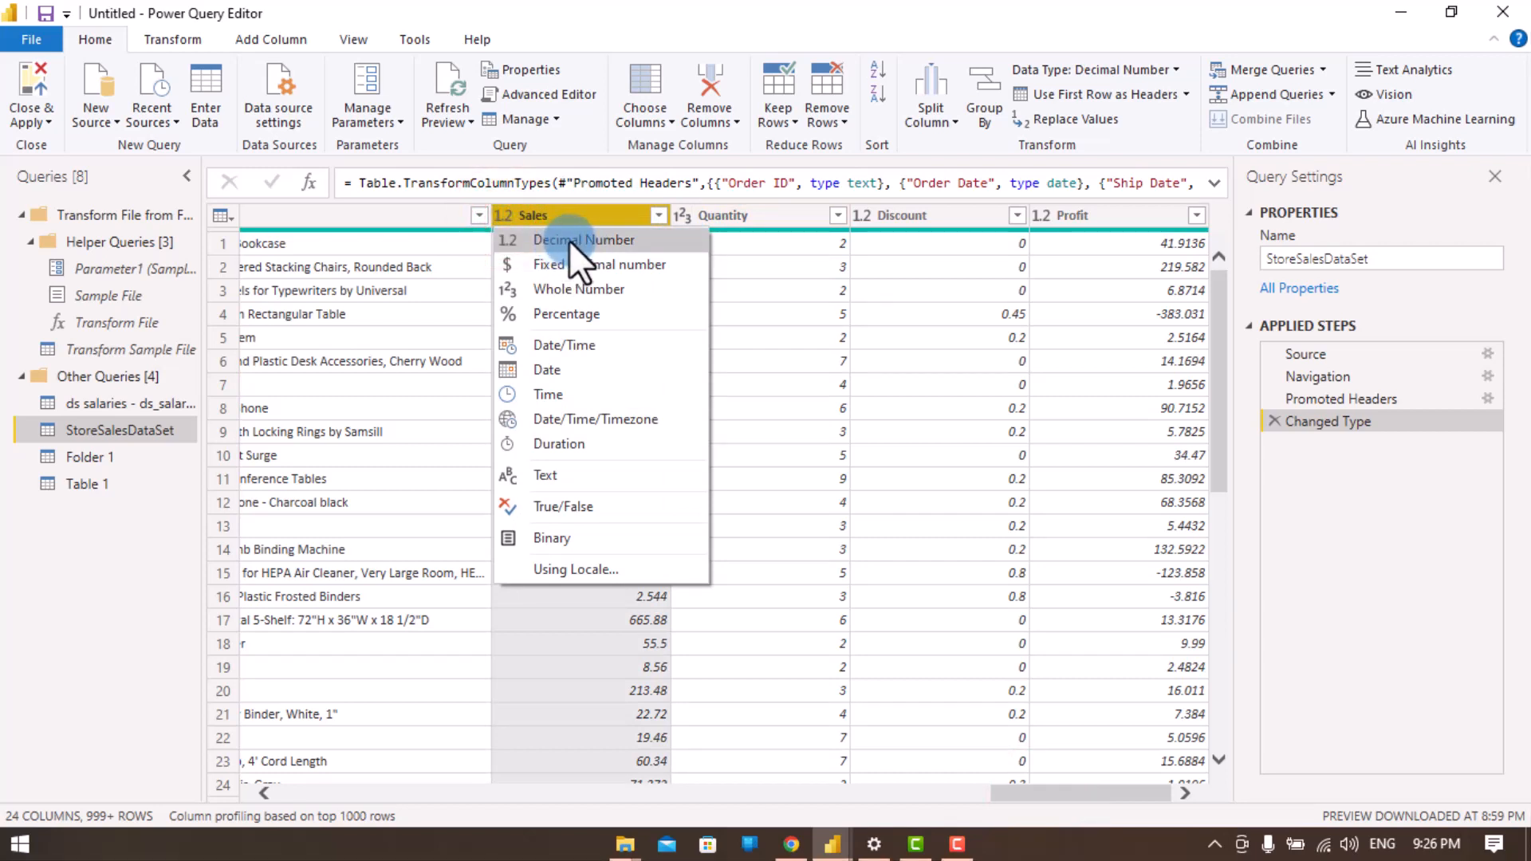
pyautogui.click(1040, 215)
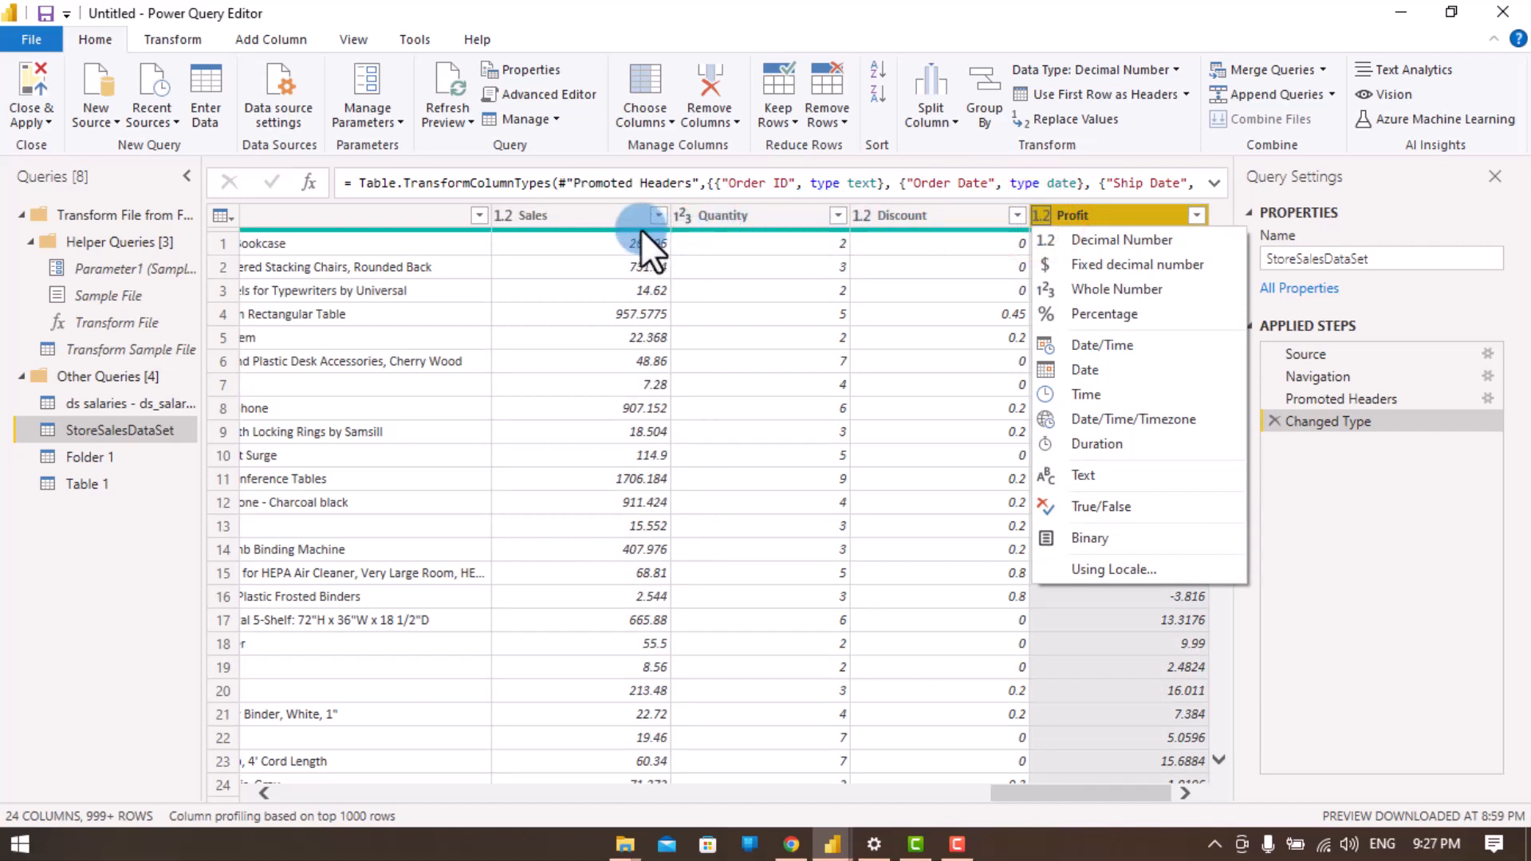
pyautogui.click(675, 223)
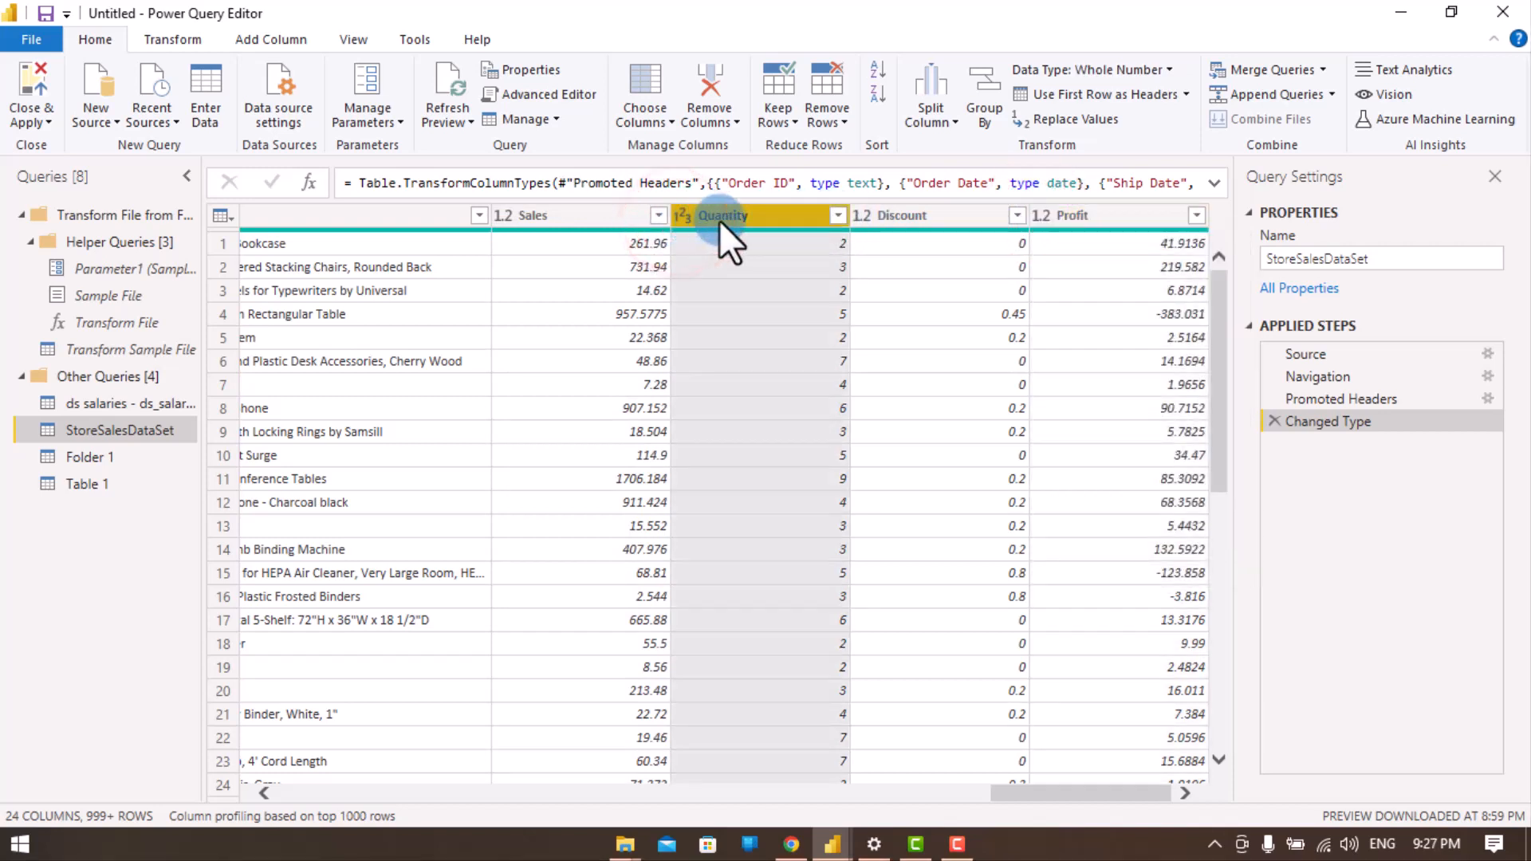
pyautogui.click(678, 224)
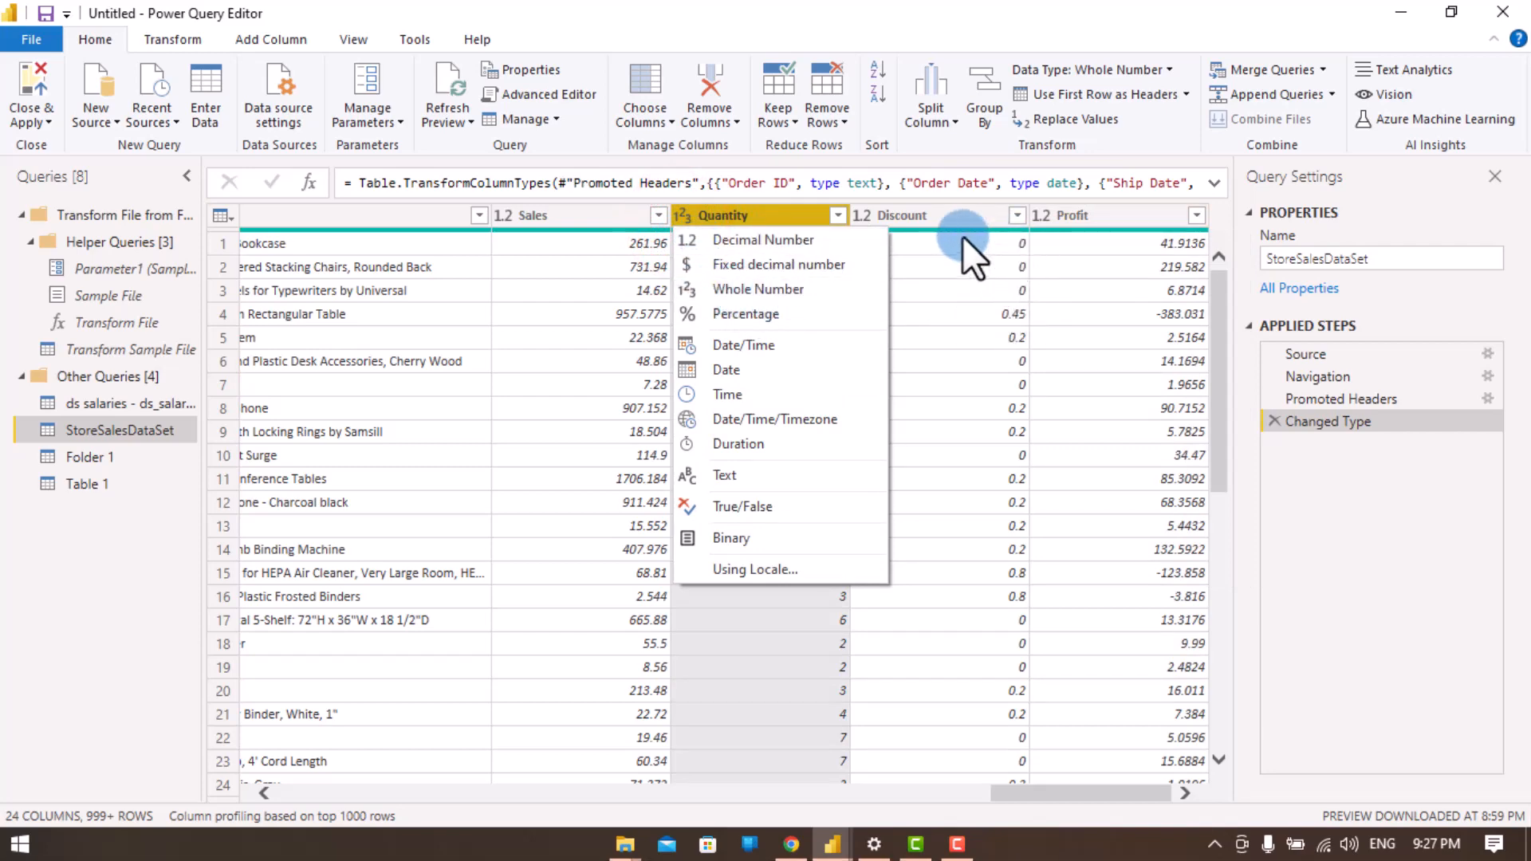
pyautogui.click(895, 791)
pyautogui.click(266, 791)
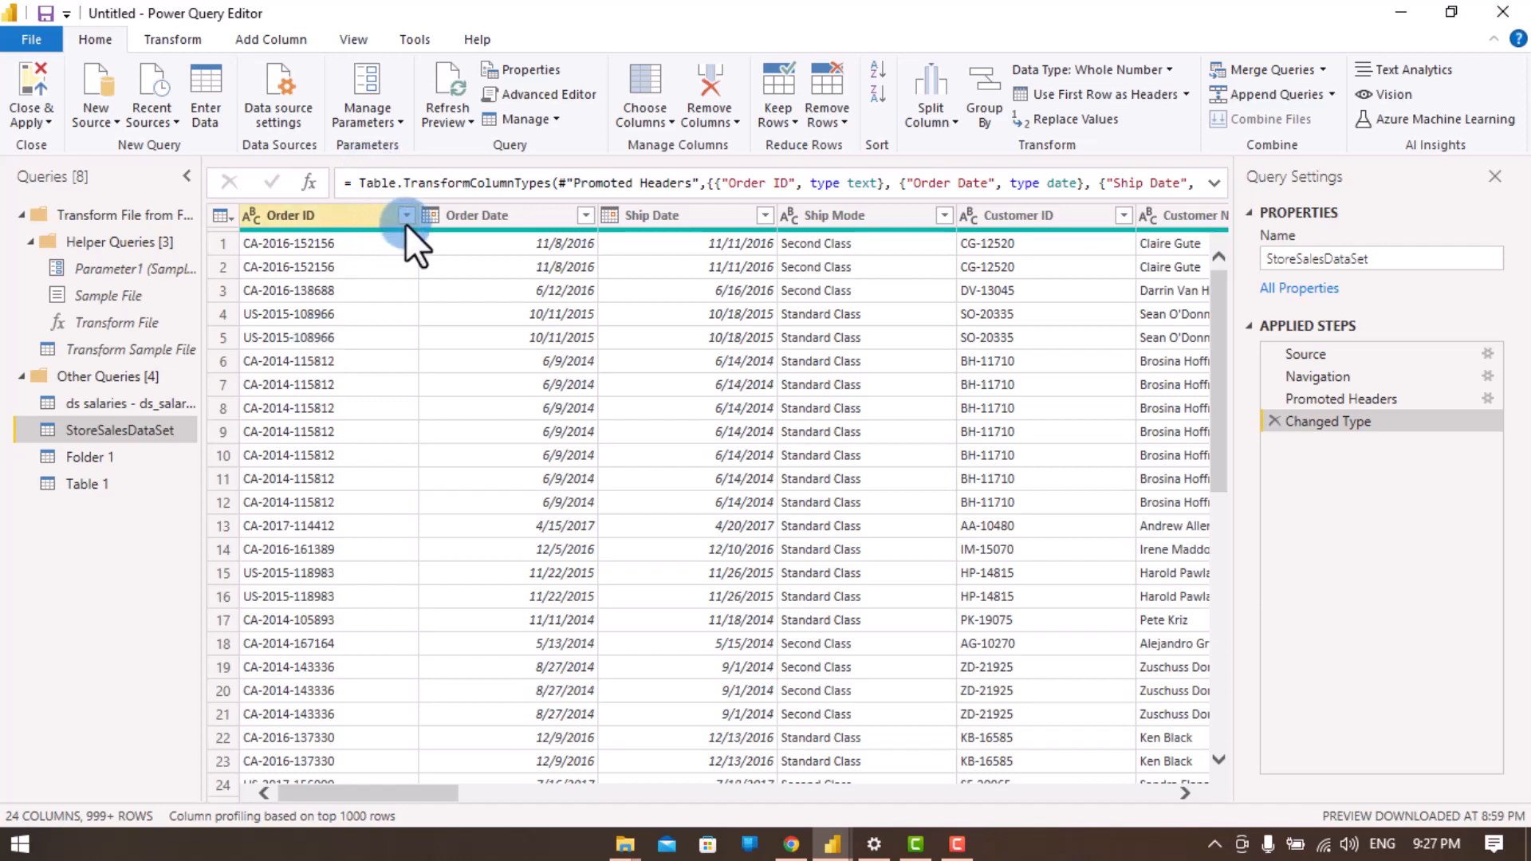
# Step: Try changing the Order ID column's type to Date, replacing the current conversion, and delete the Changed Type applied step
pyautogui.click(251, 213)
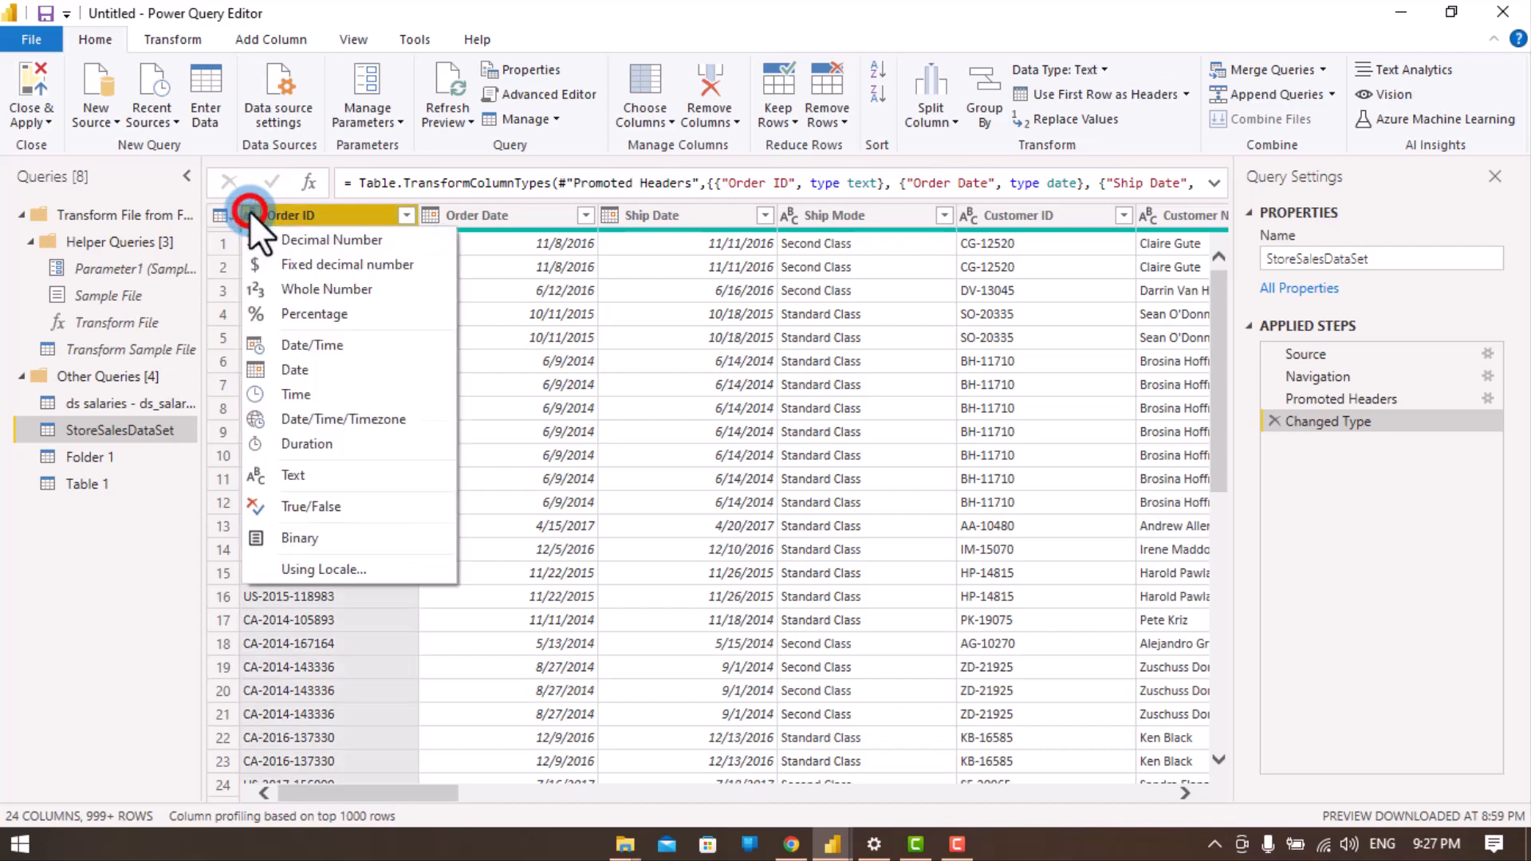
pyautogui.click(299, 372)
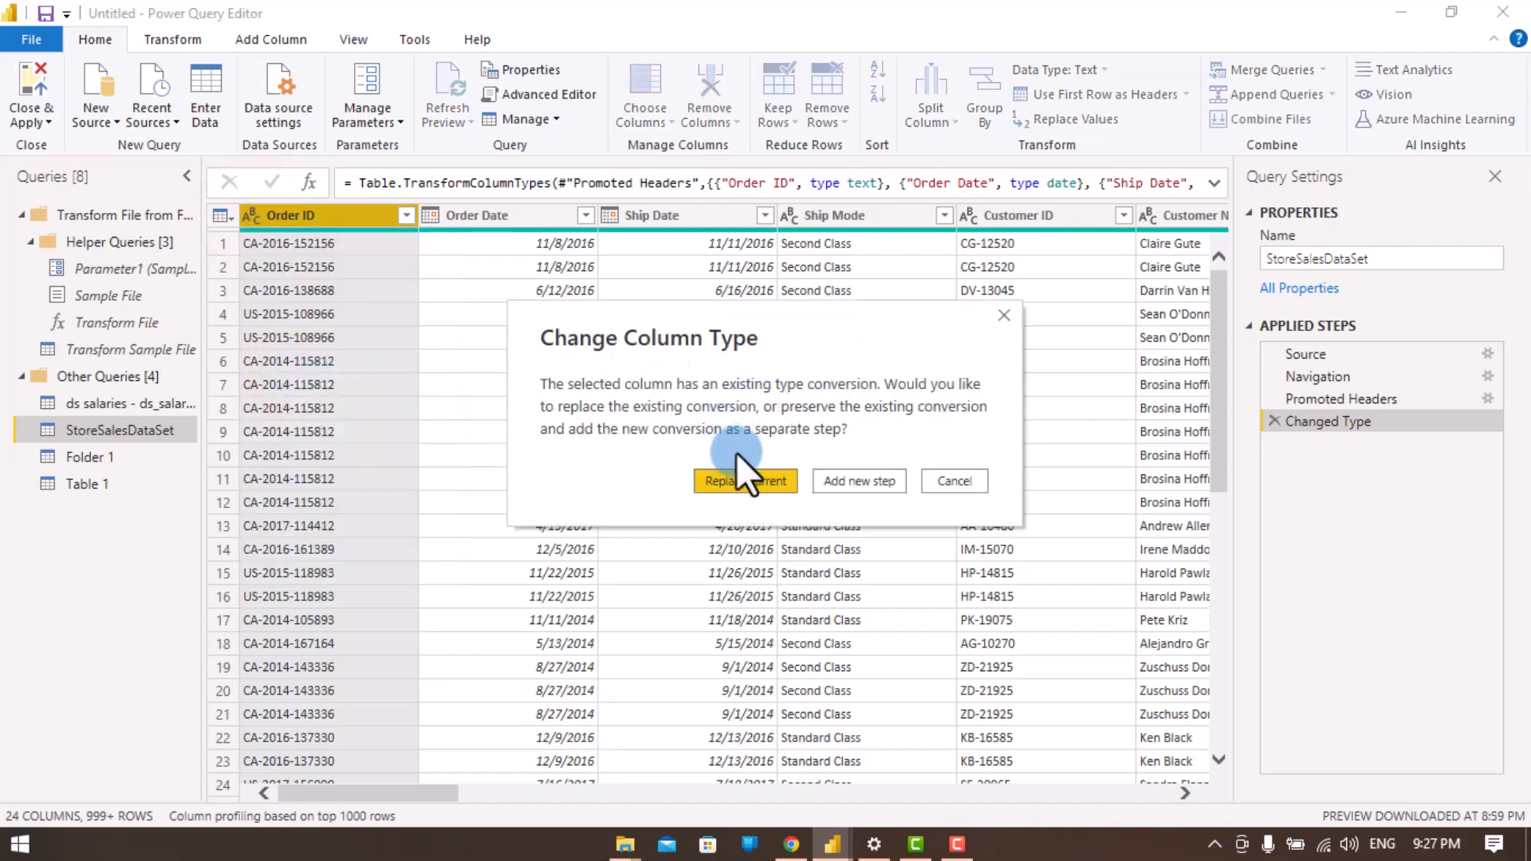
pyautogui.click(746, 481)
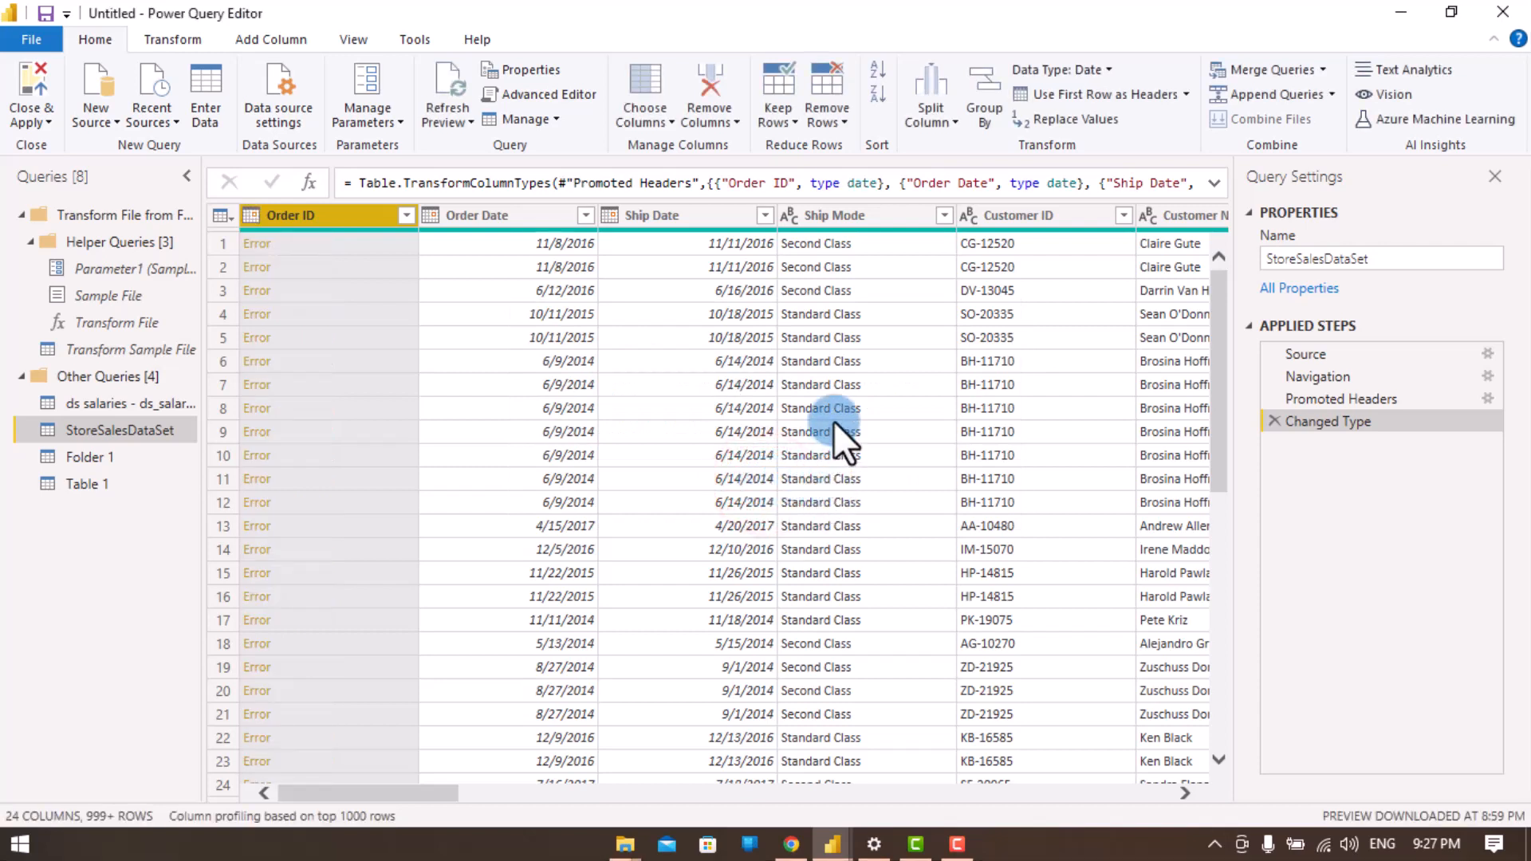
pyautogui.click(1274, 421)
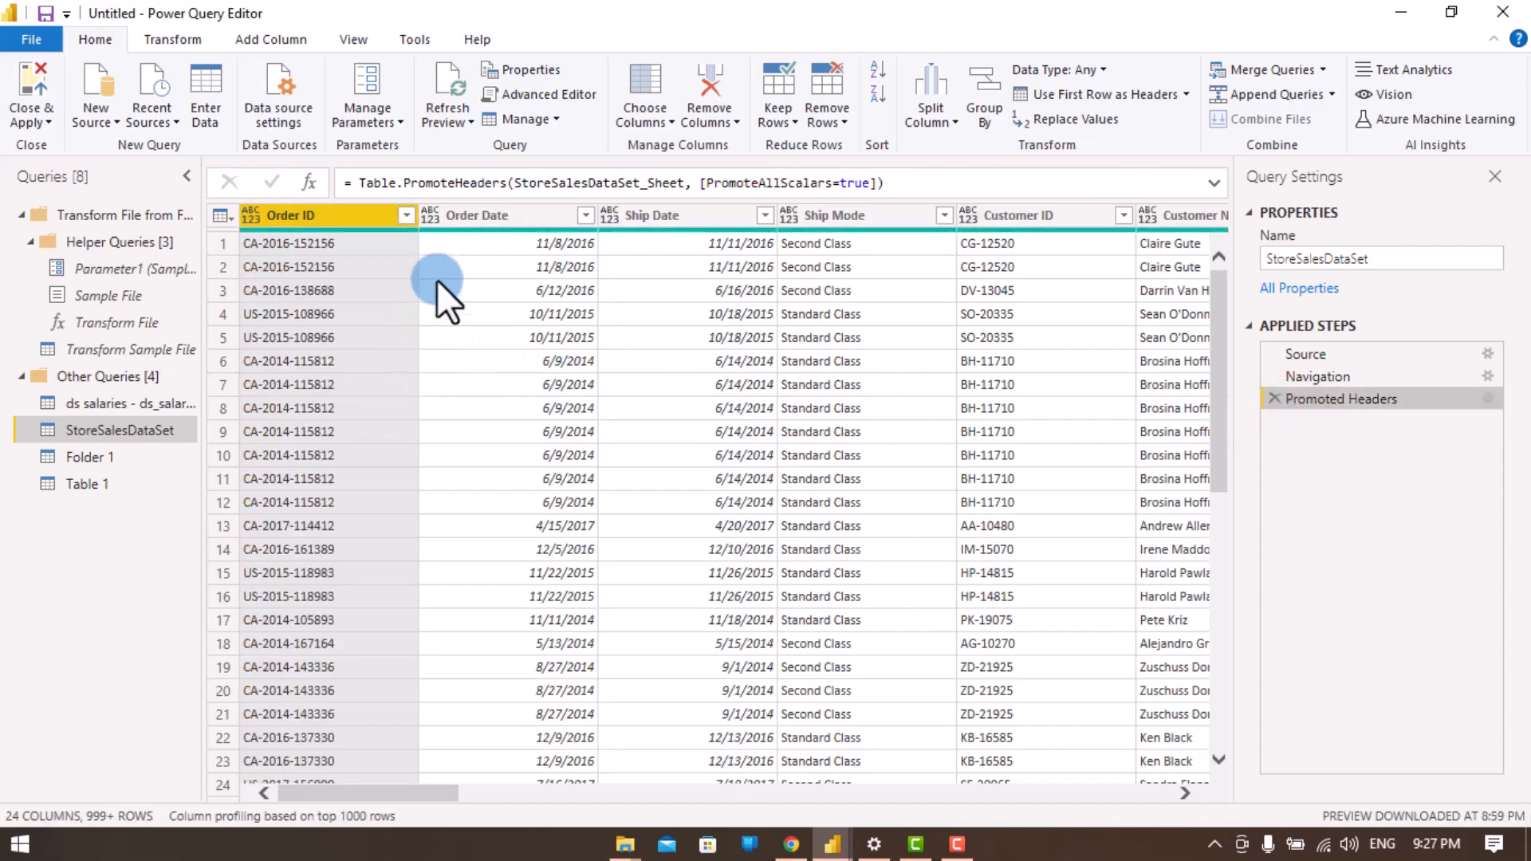
# Step: Set the Order Date column's data type to Date and the Ship Mode column's to Text
pyautogui.click(431, 213)
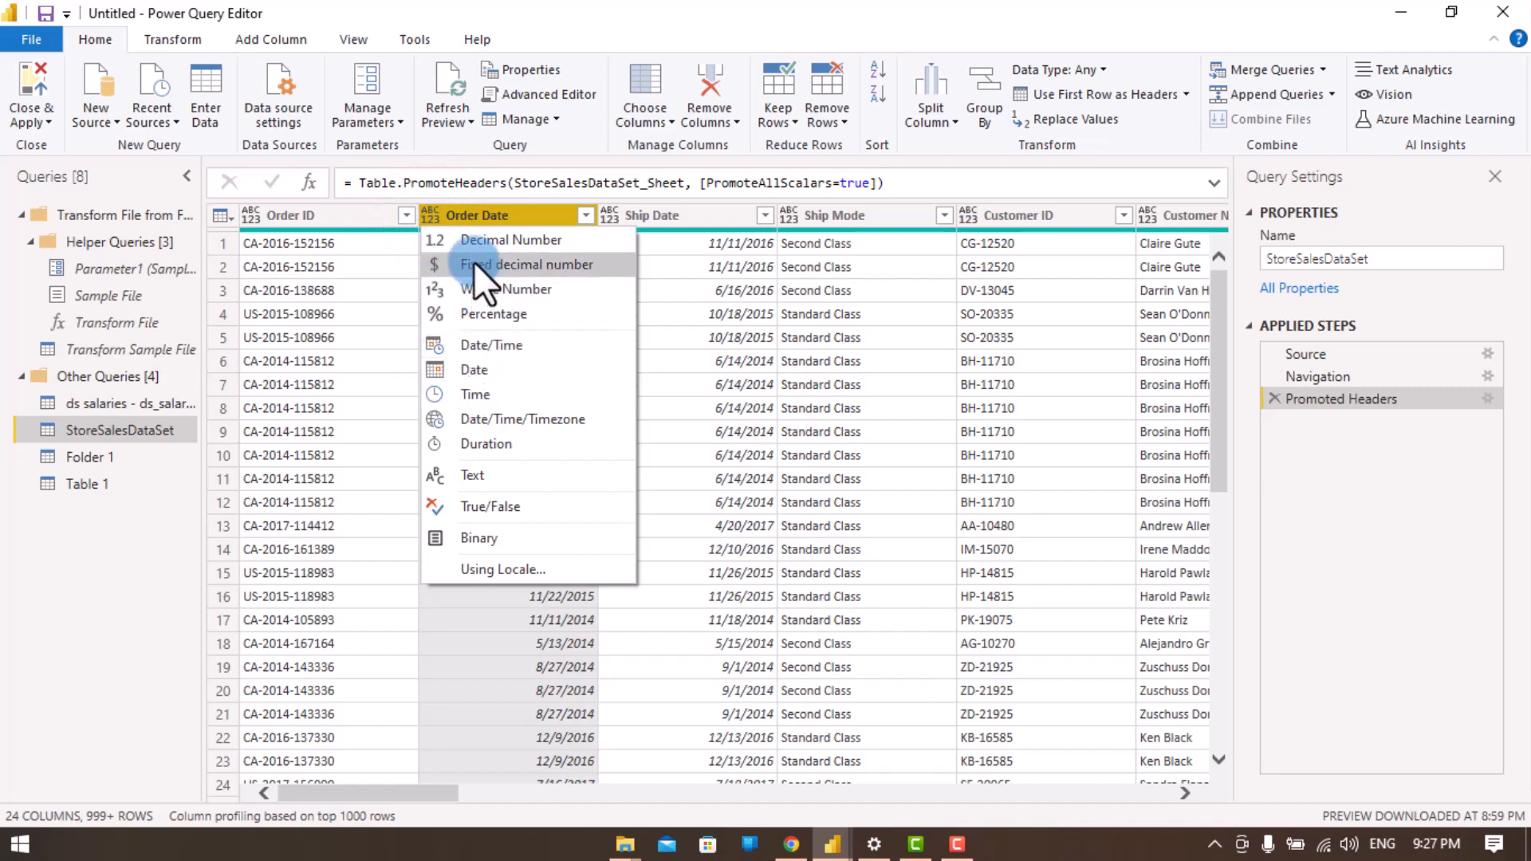
pyautogui.click(471, 367)
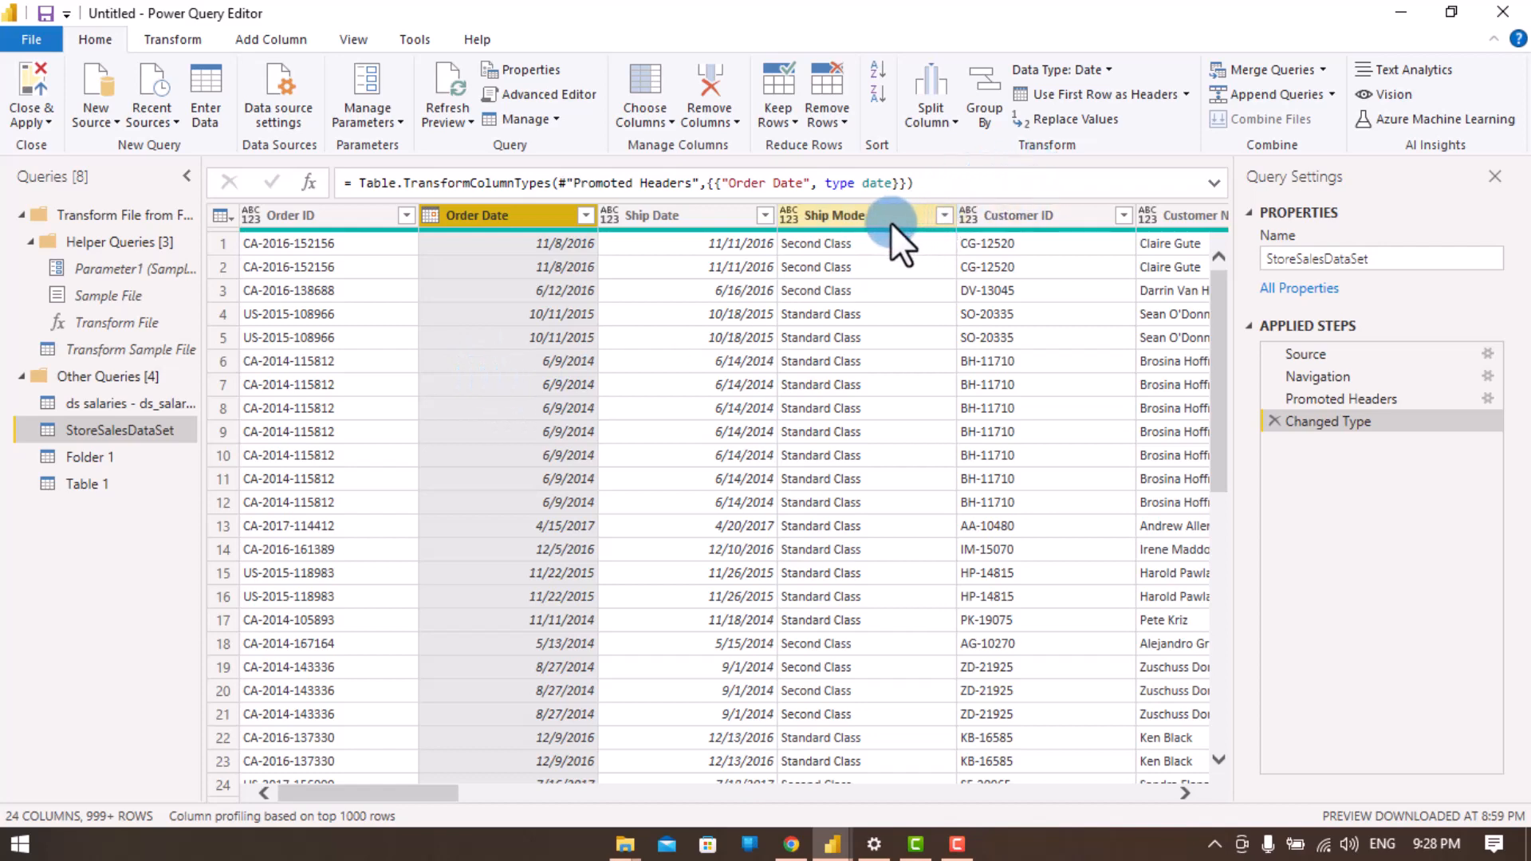
pyautogui.click(788, 217)
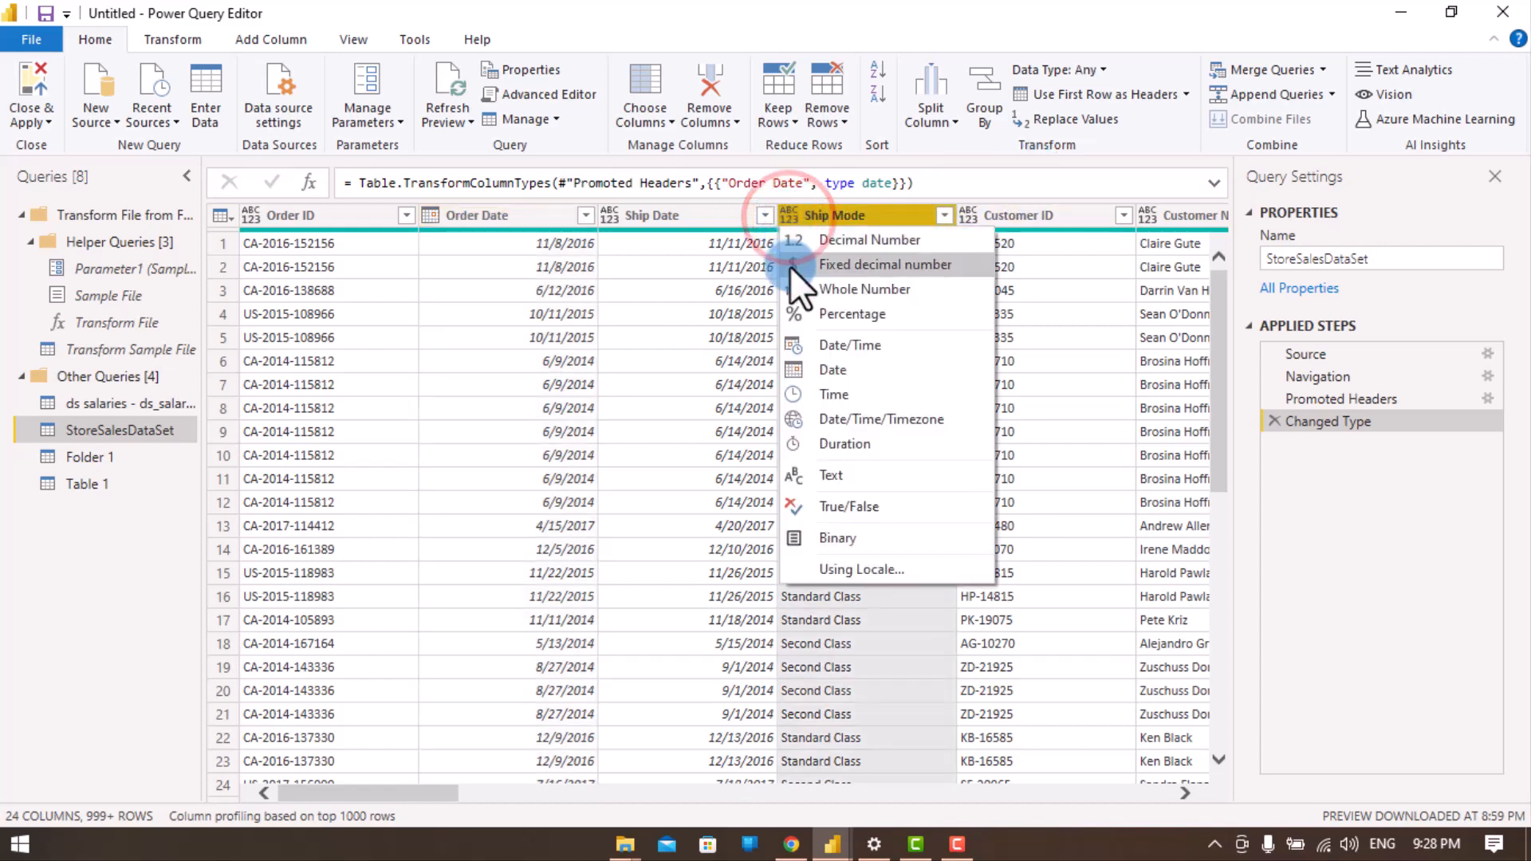
pyautogui.click(796, 470)
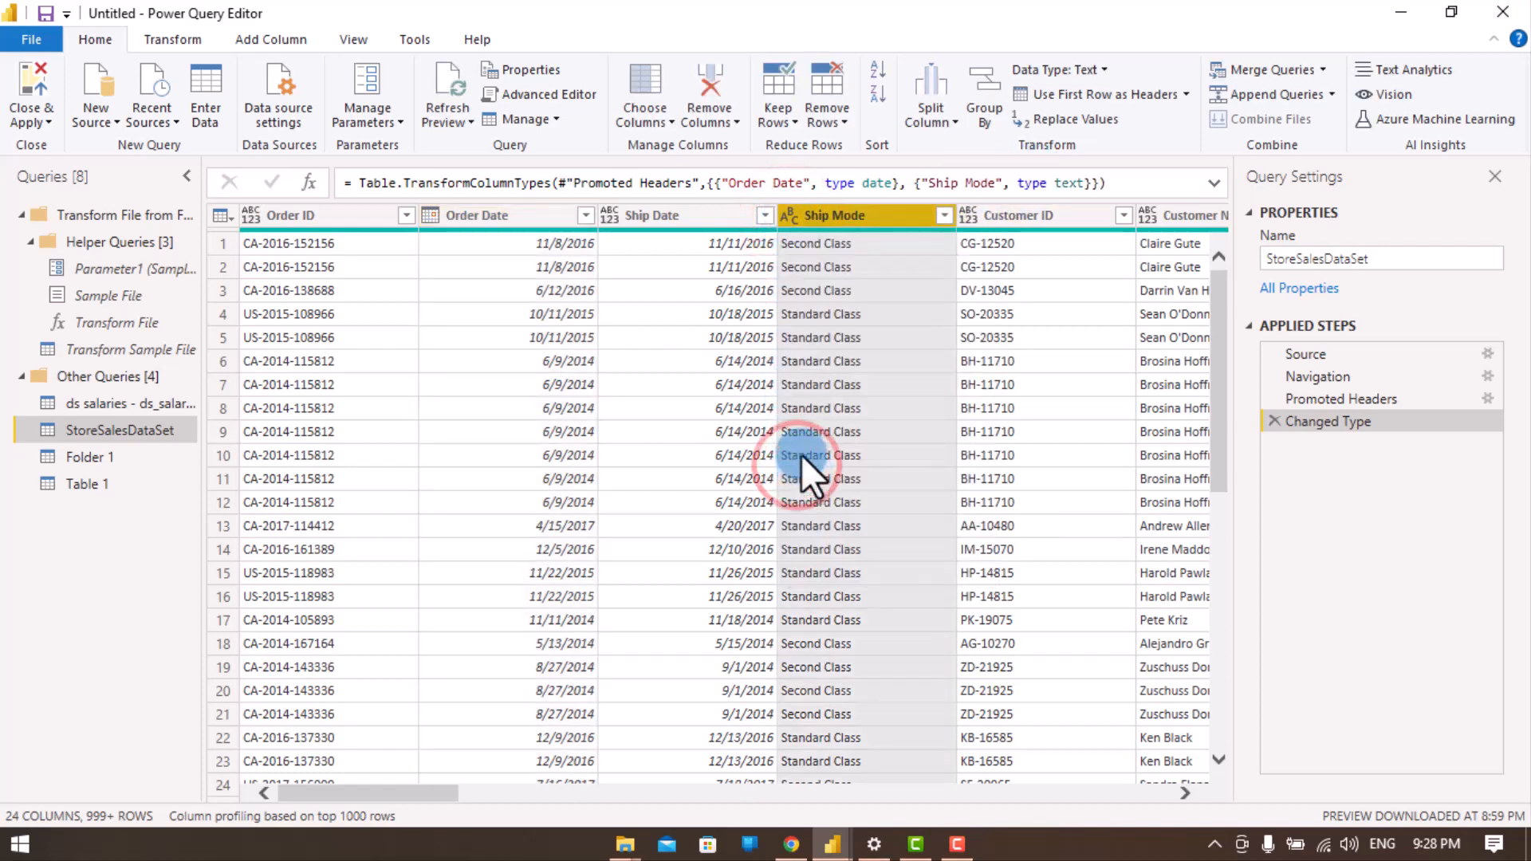
# Step: Set the Quantity column's data type to Whole Number and the Sales column's to Decimal Number
pyautogui.click(1010, 792)
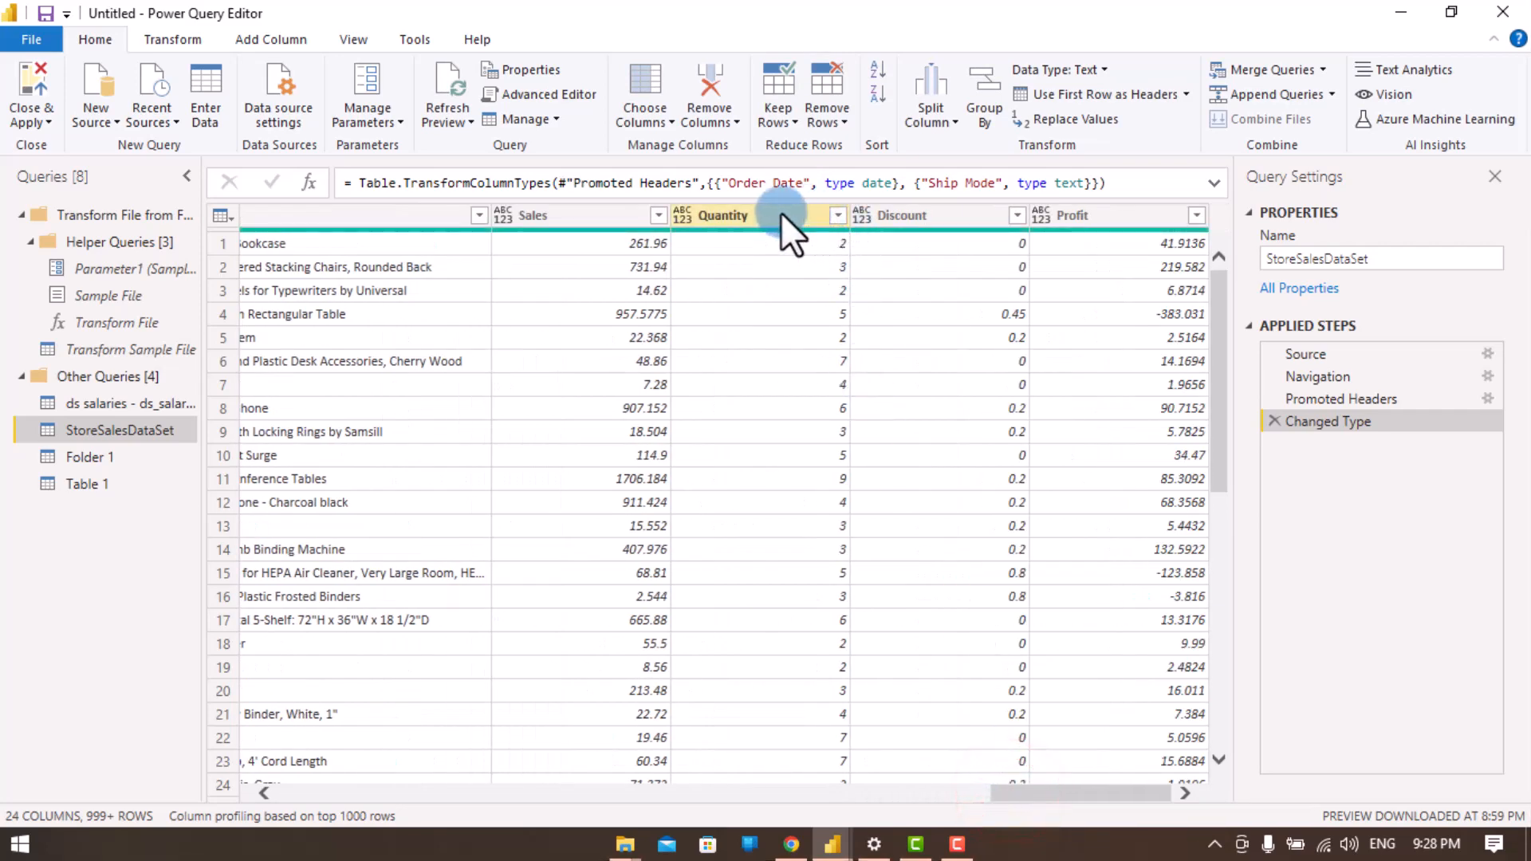
pyautogui.click(684, 219)
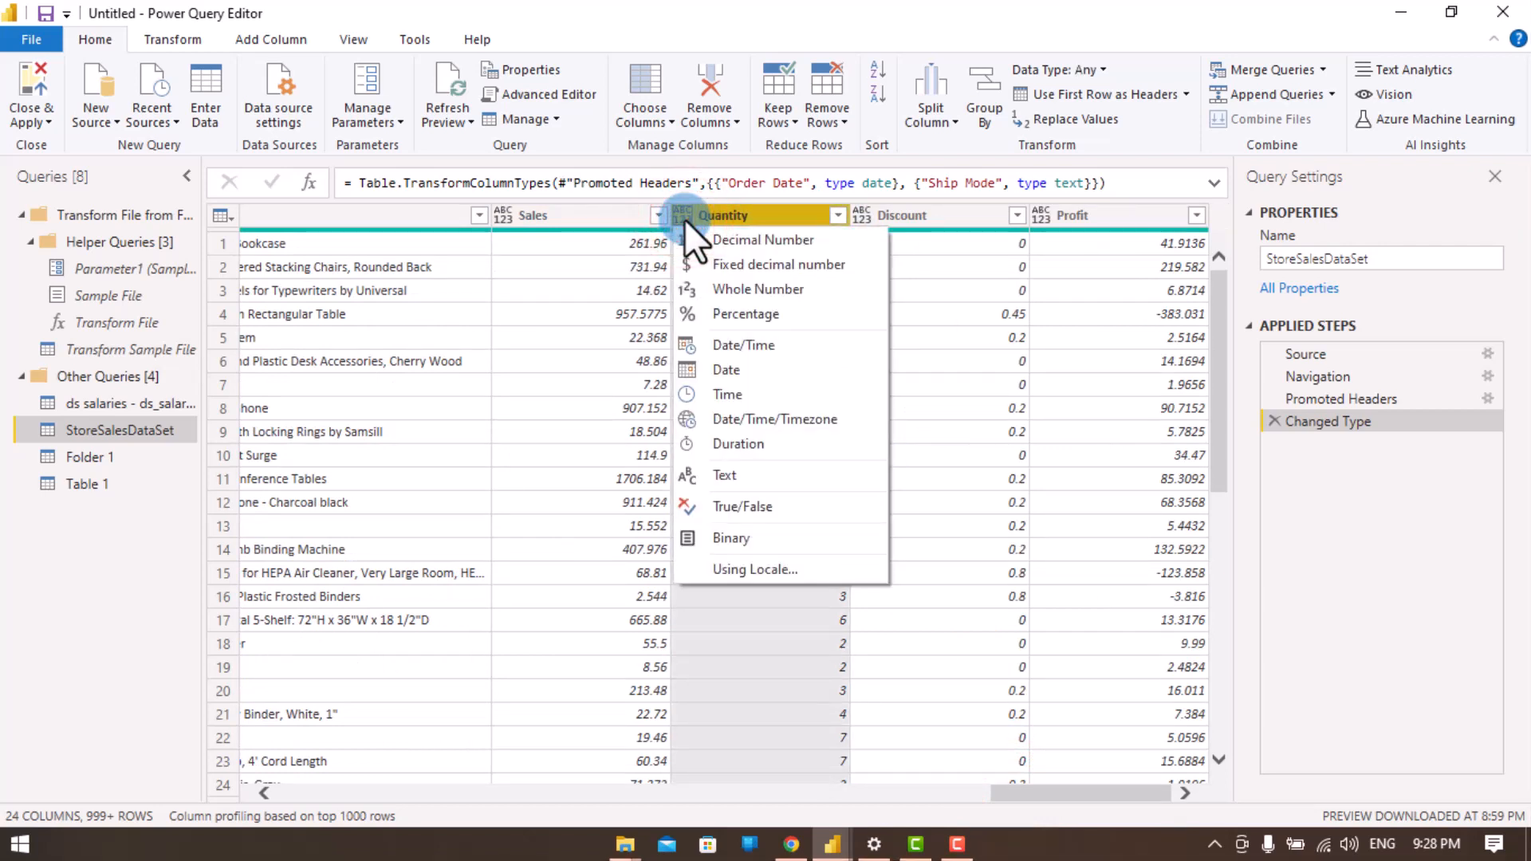
pyautogui.click(729, 279)
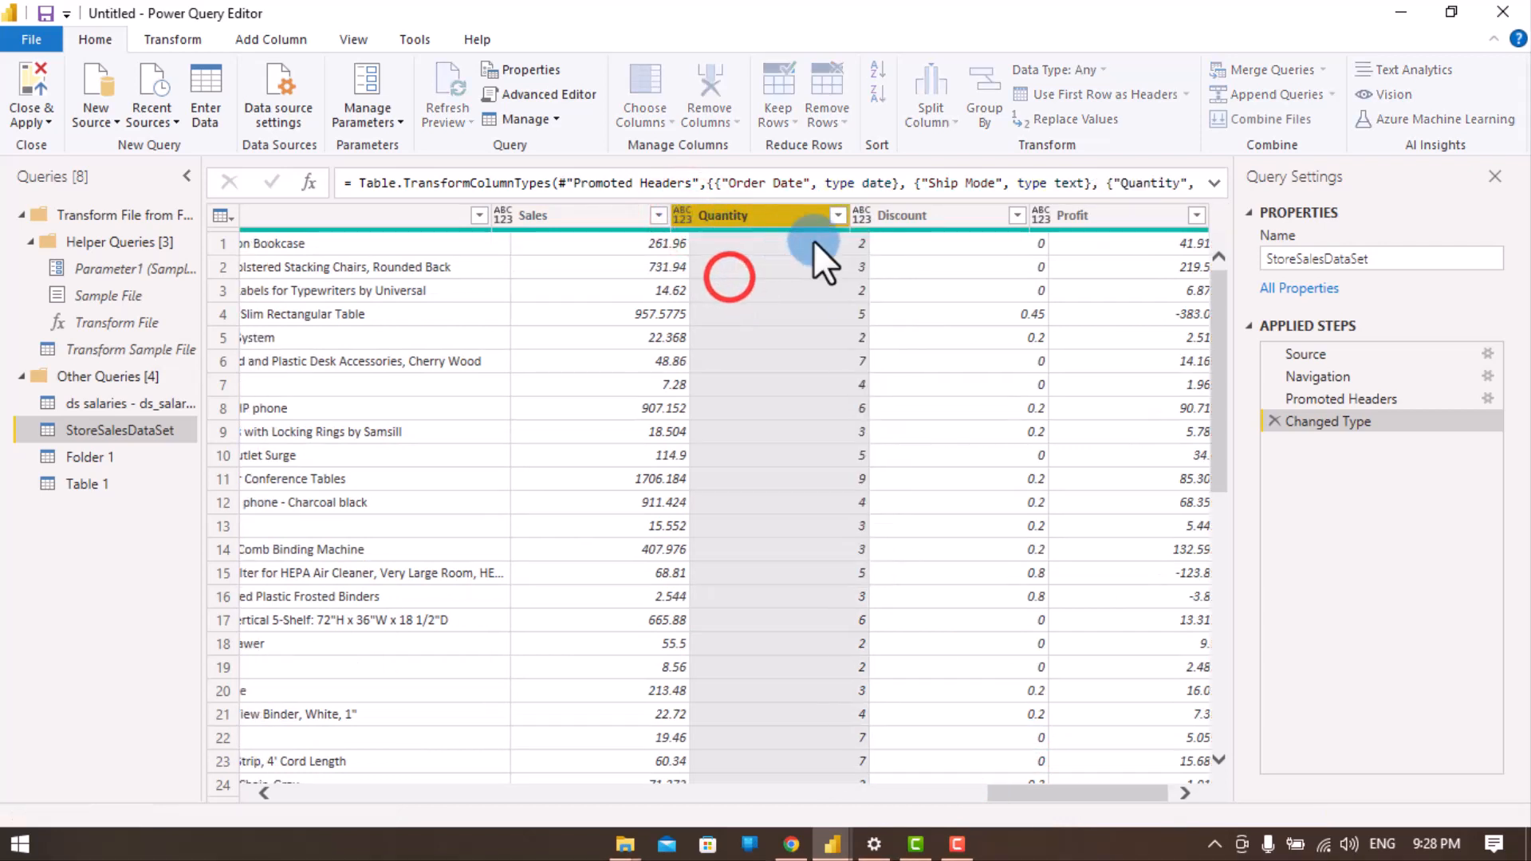
pyautogui.click(522, 212)
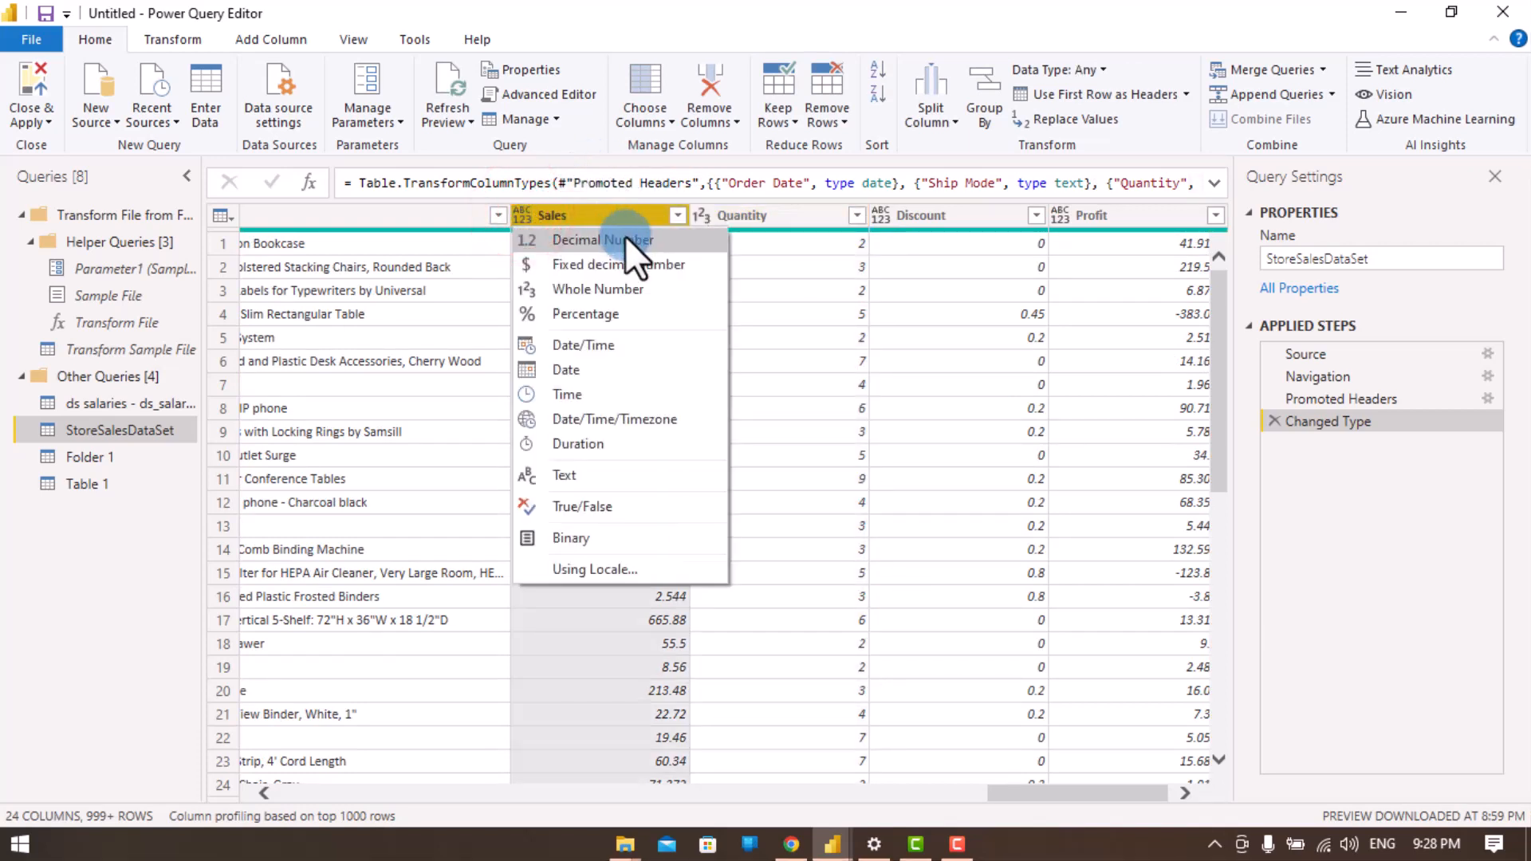
pyautogui.click(625, 236)
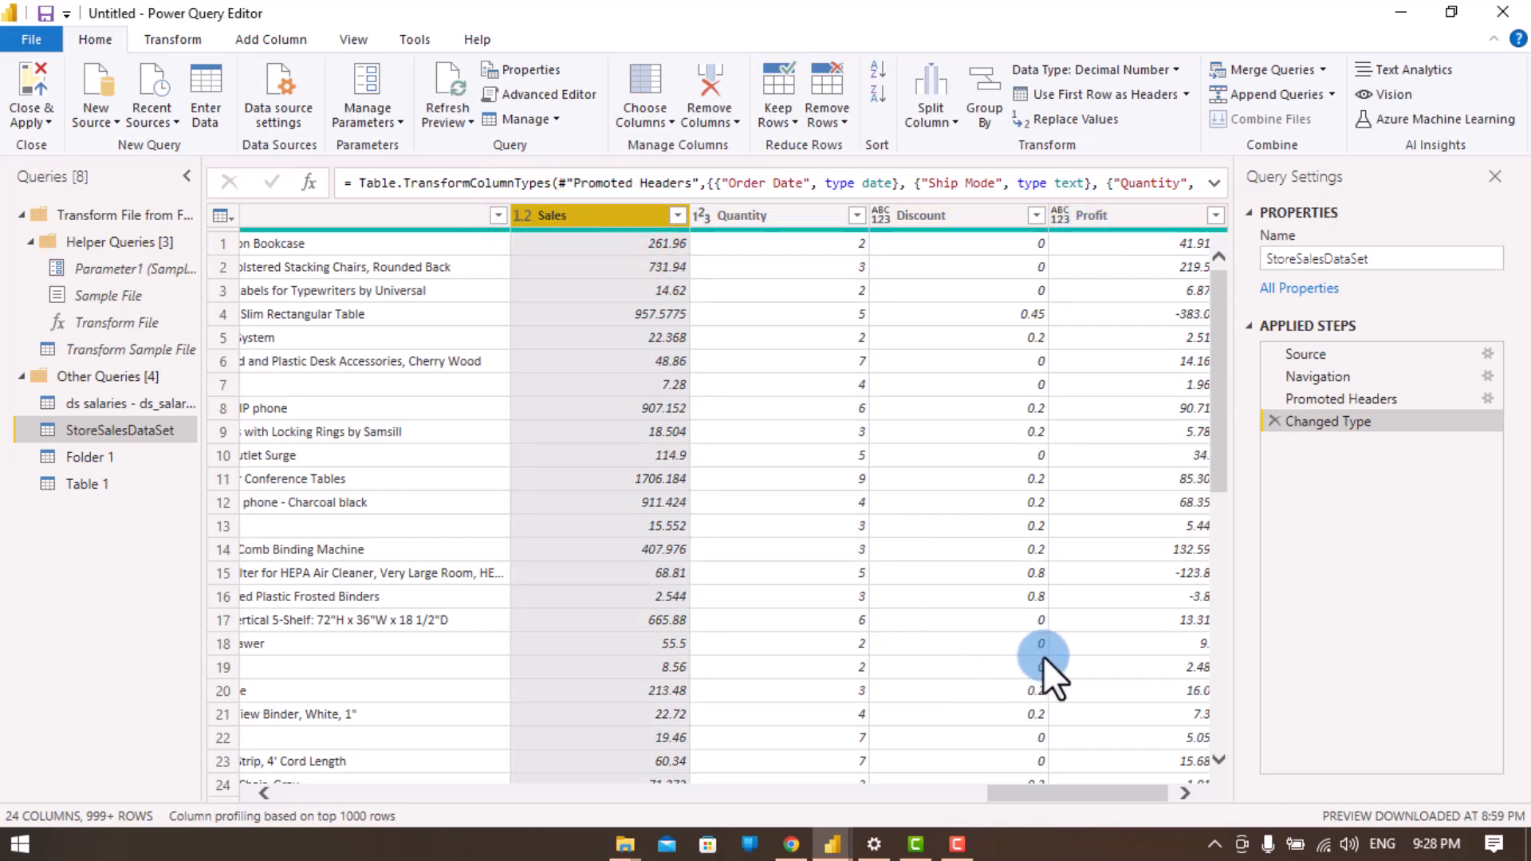
# Step: Merge the Order ID and Order Date columns with the custom separator @, keeping the new column name Merged
pyautogui.scroll(-4, 691, 605)
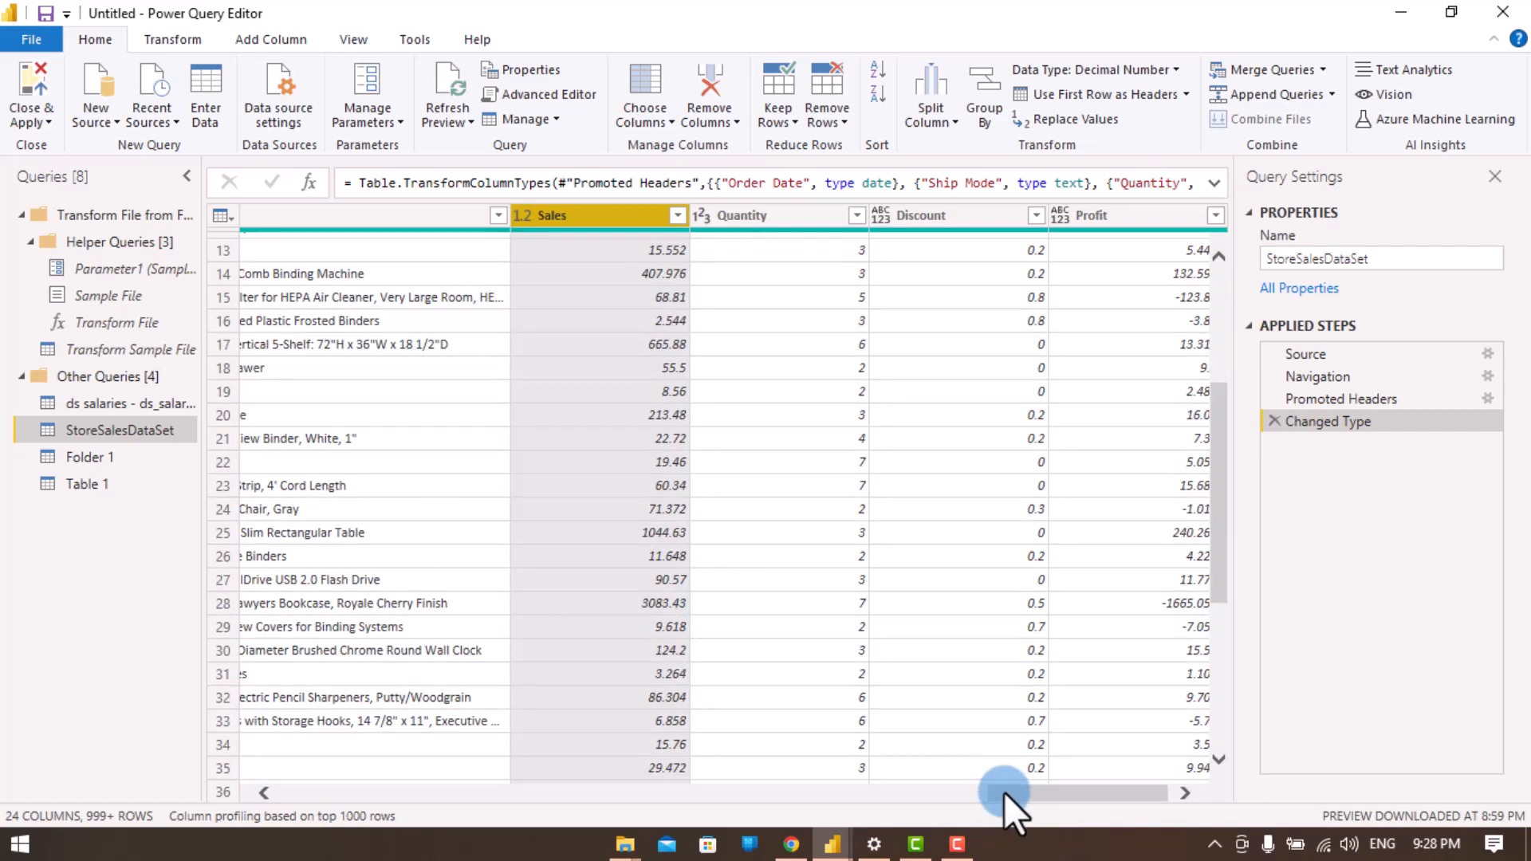
pyautogui.moveTo(1003, 792); pyautogui.dragTo(31, 797)
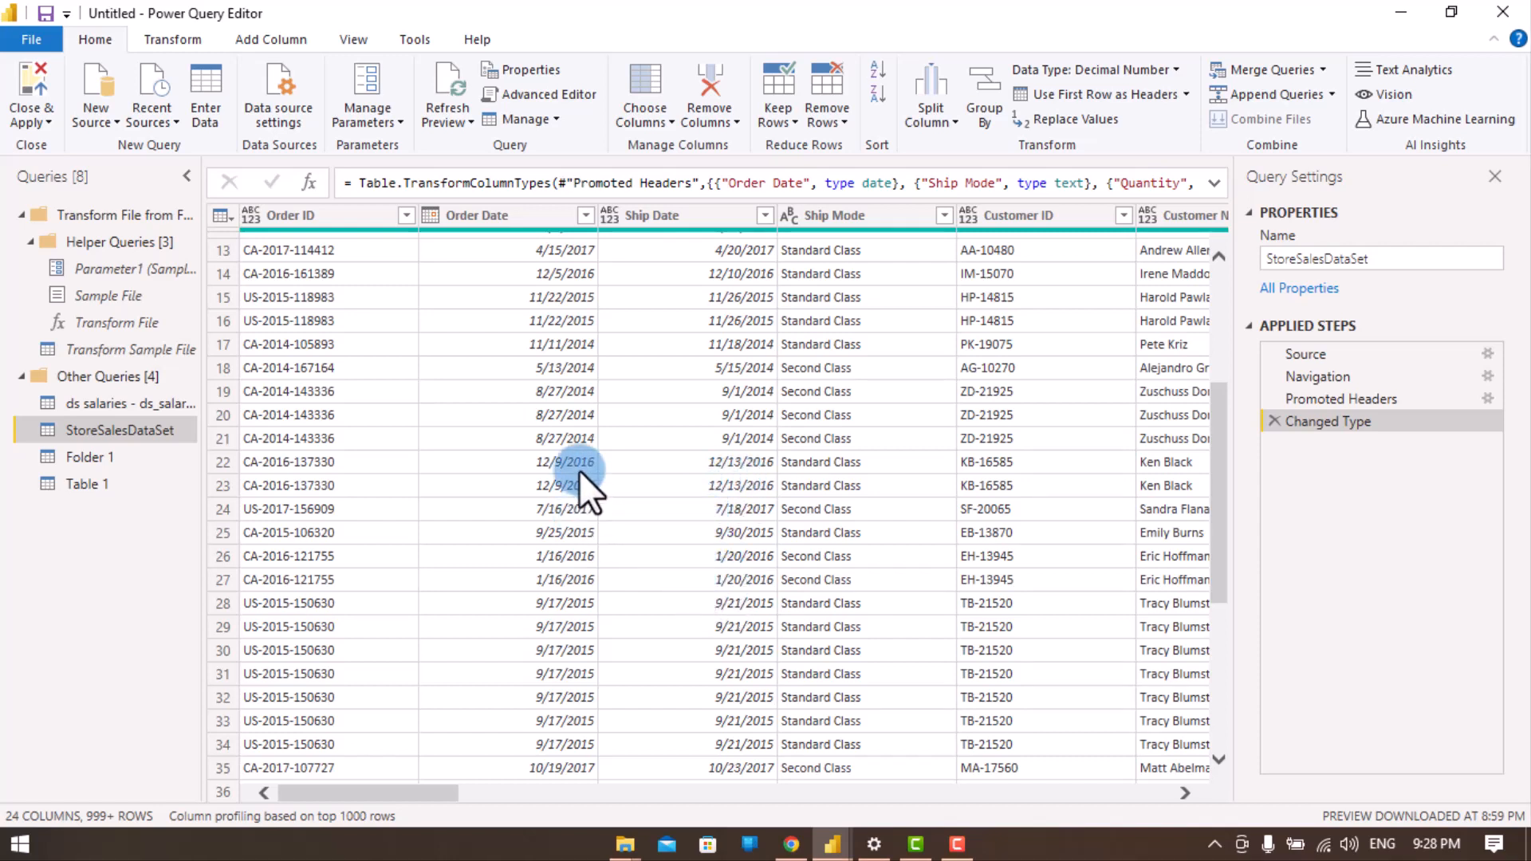
pyautogui.click(371, 212)
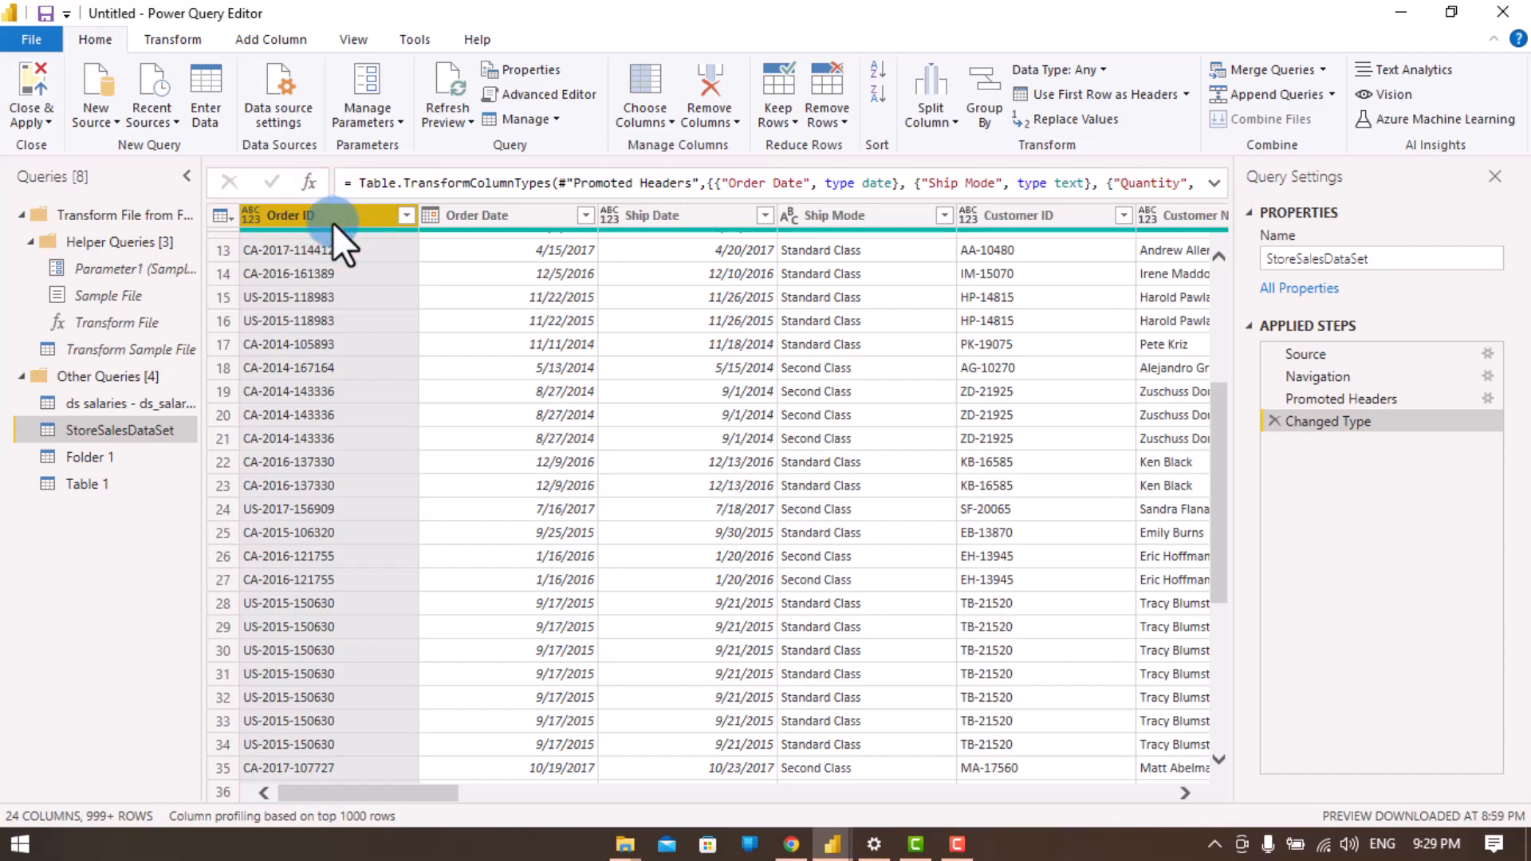
pyautogui.keyDown('ctrl'); pyautogui.click(523, 212); pyautogui.keyUp('ctrl')
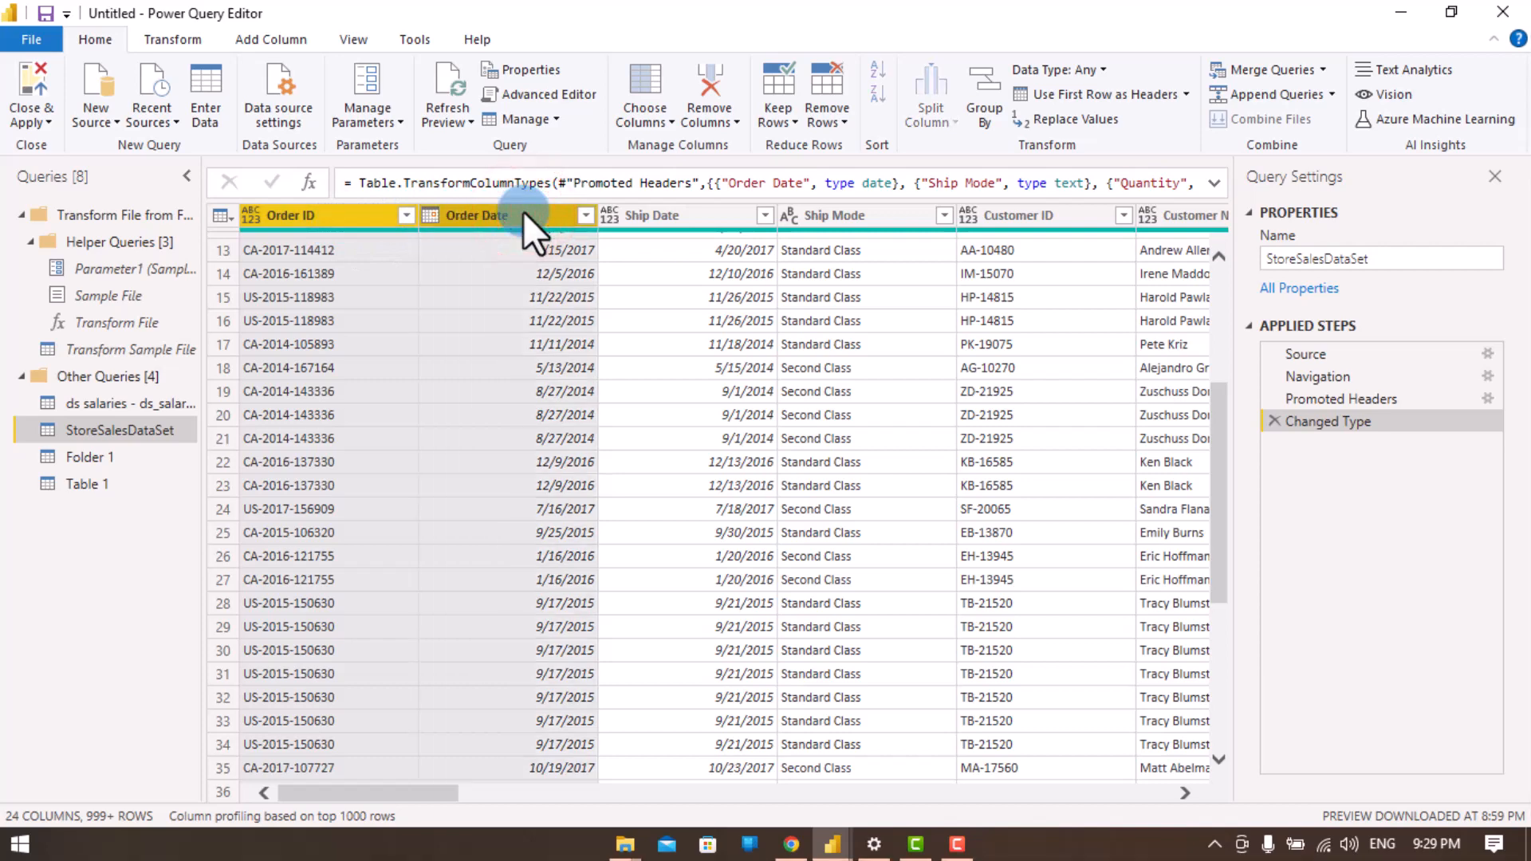
pyautogui.rightClick(523, 212)
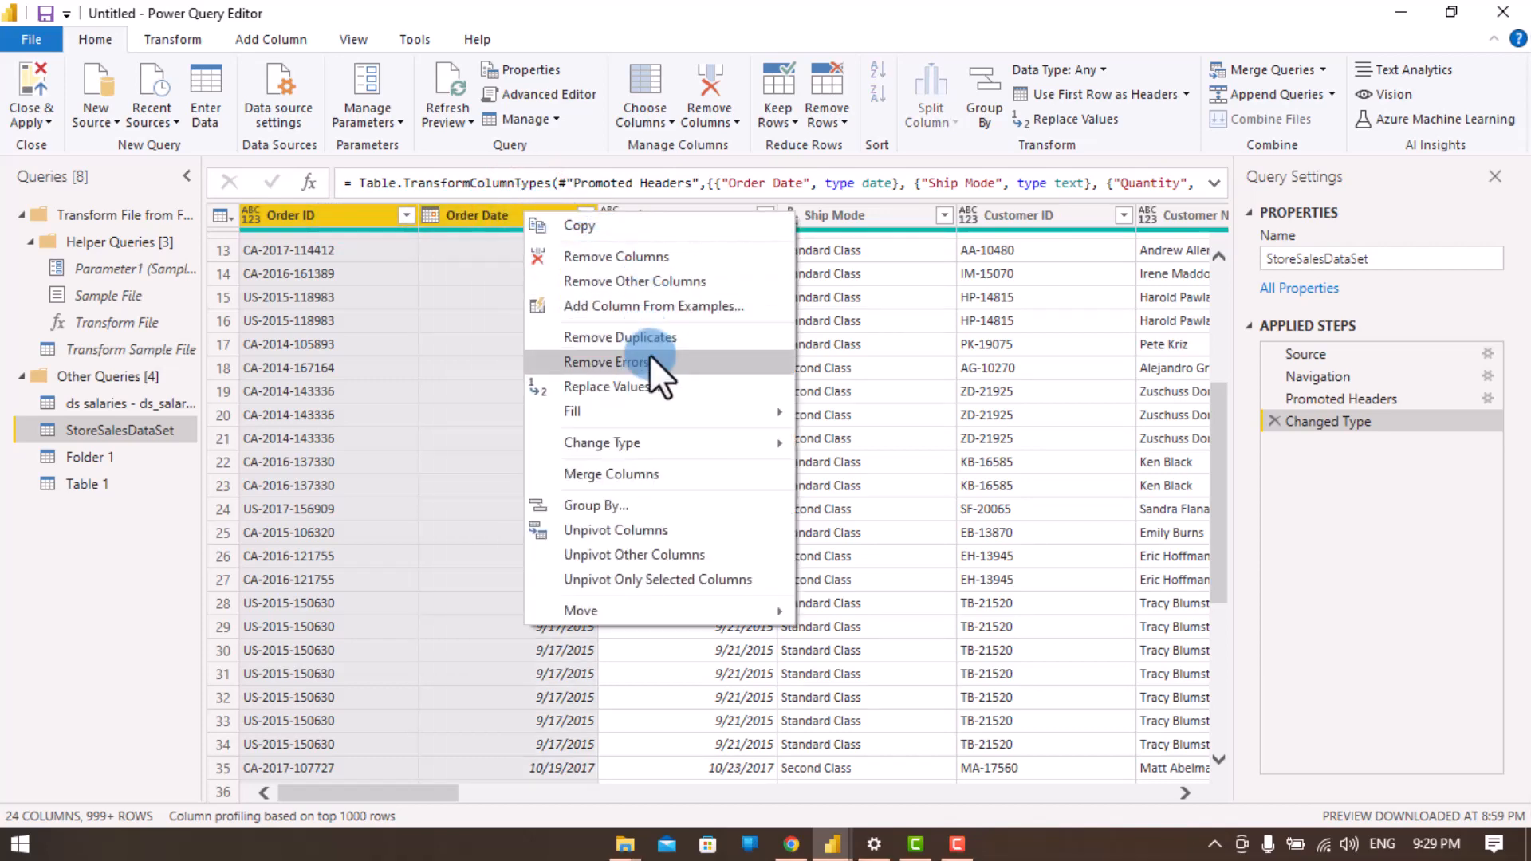
pyautogui.click(663, 482)
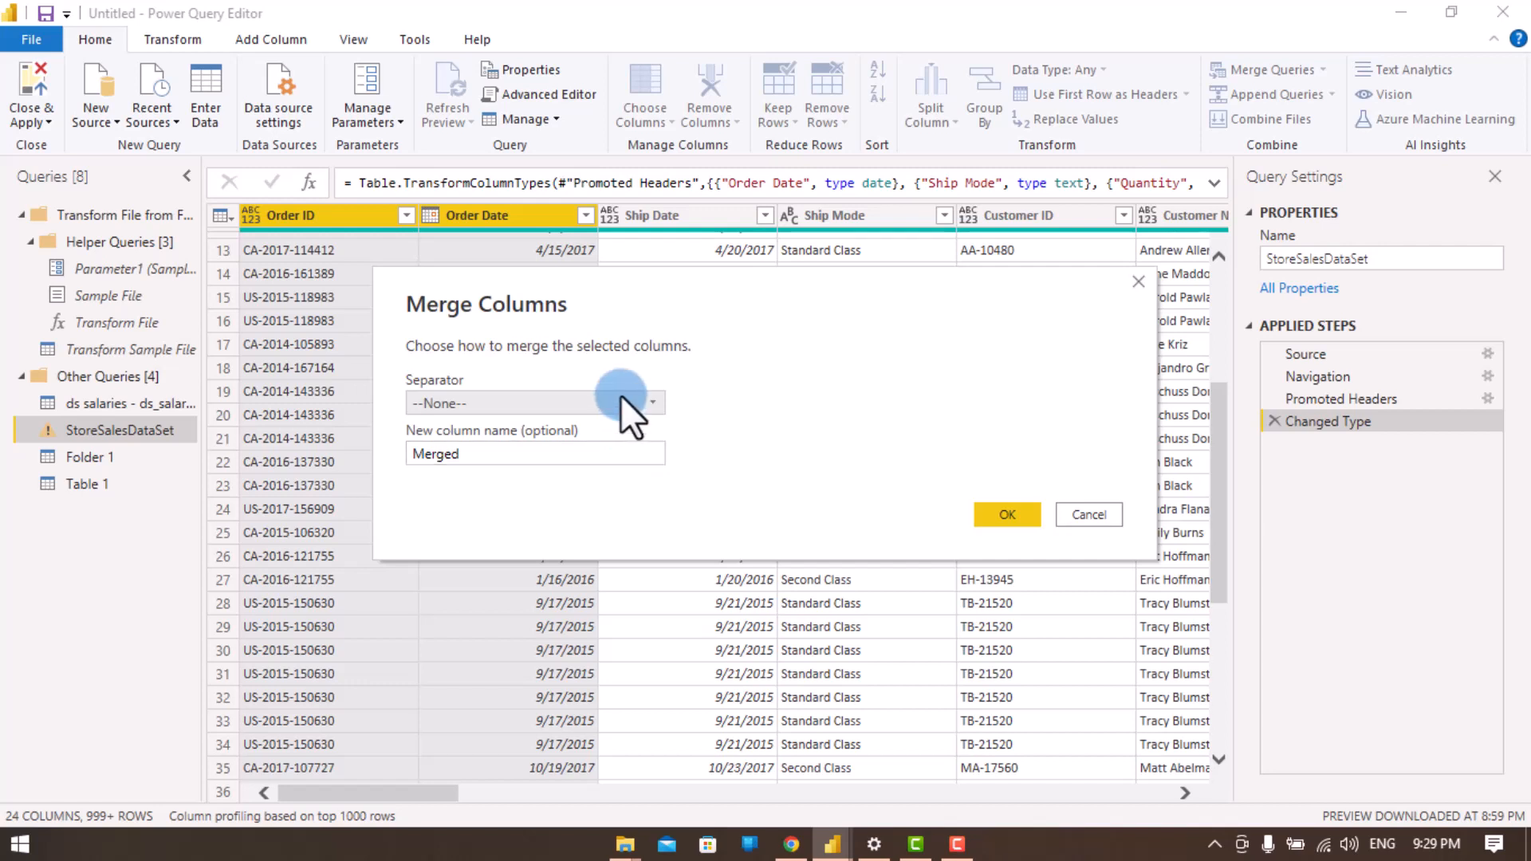
pyautogui.click(574, 402)
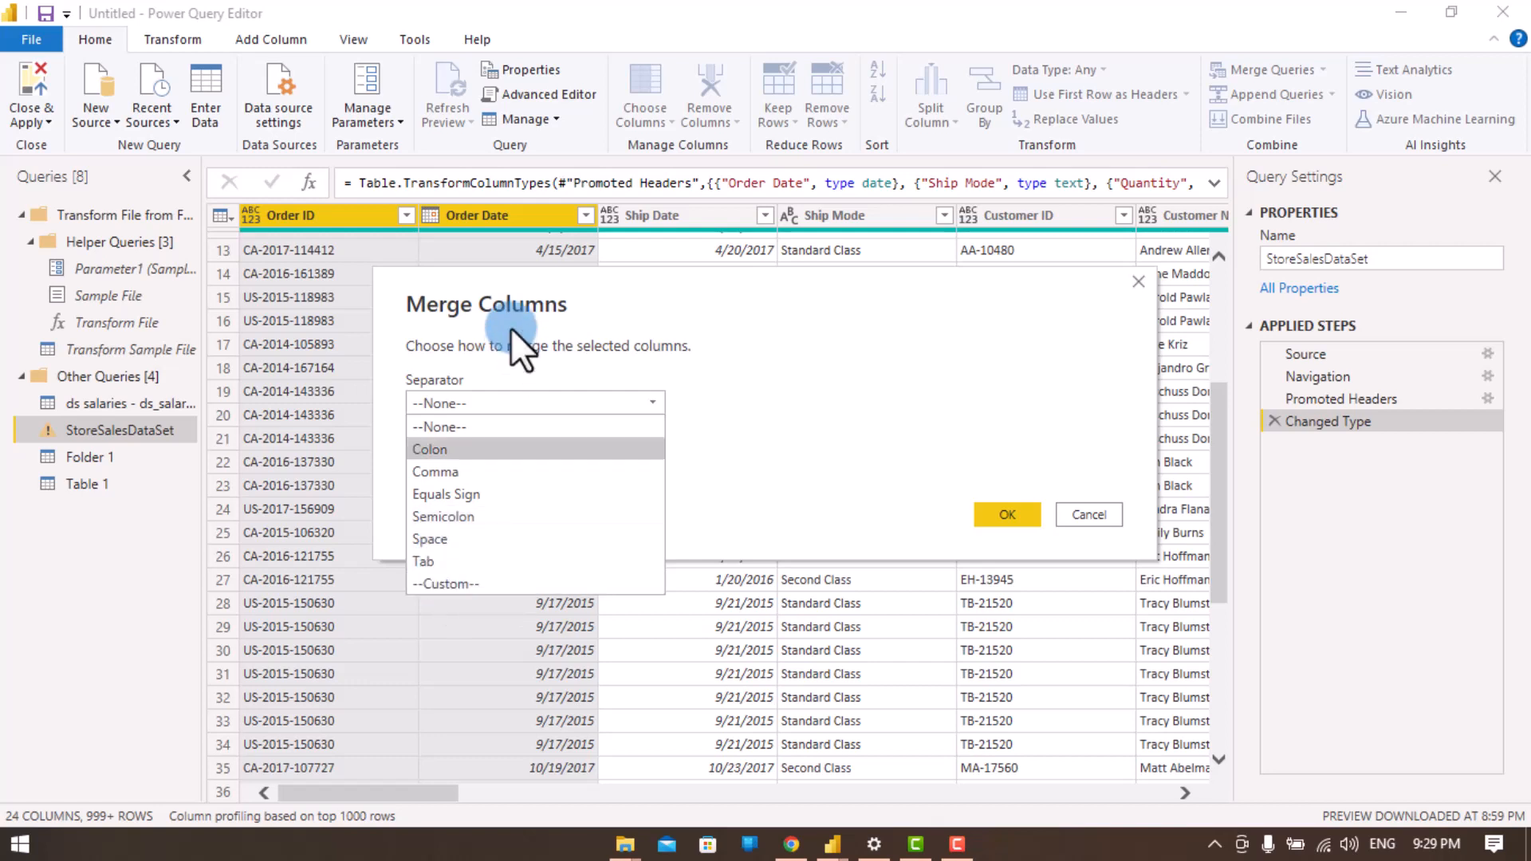
pyautogui.click(489, 590)
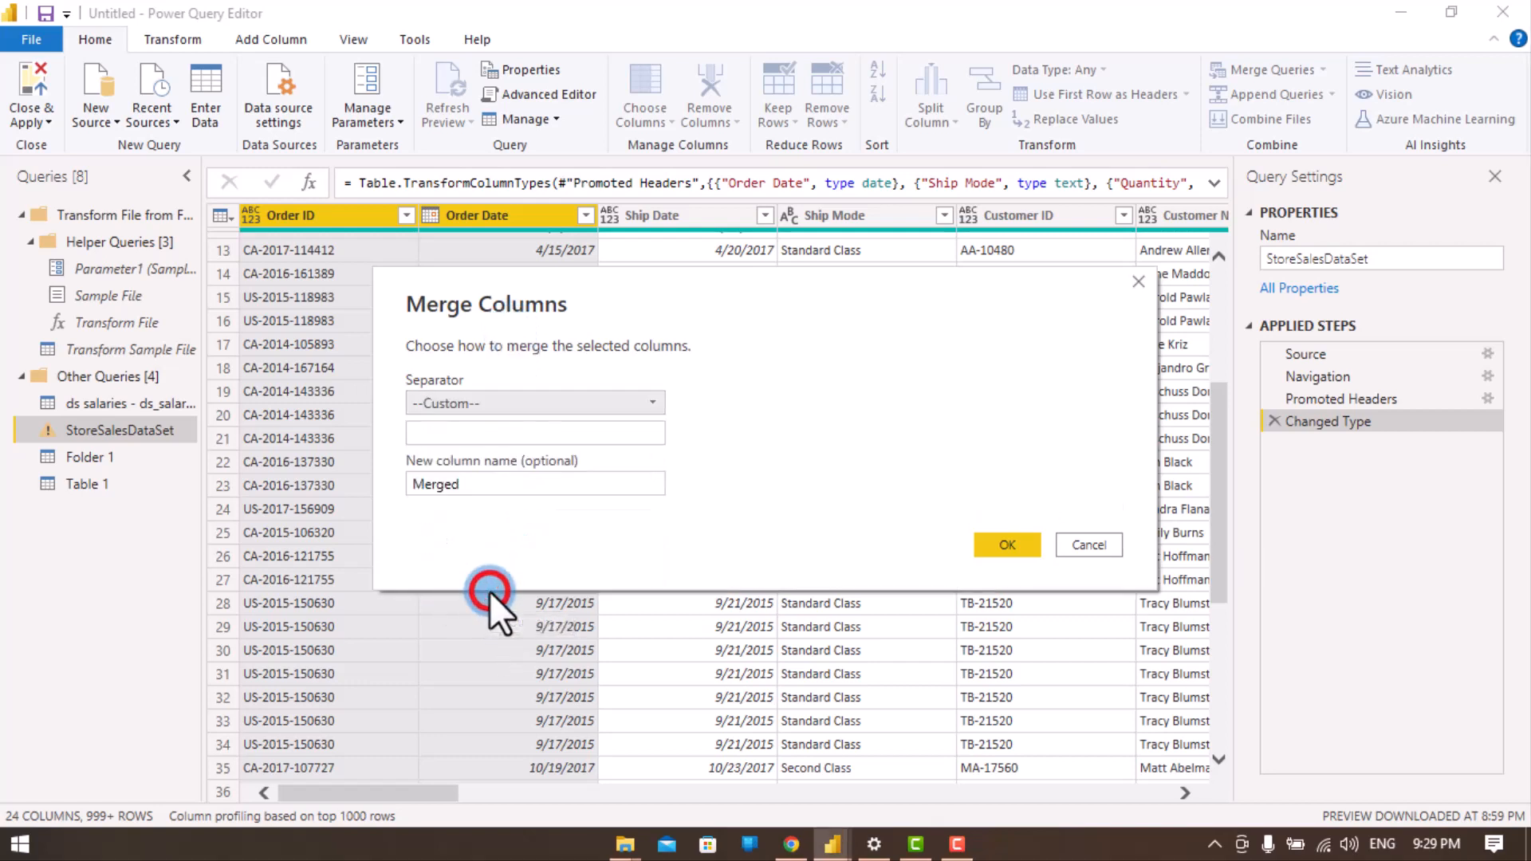
pyautogui.click(509, 435)
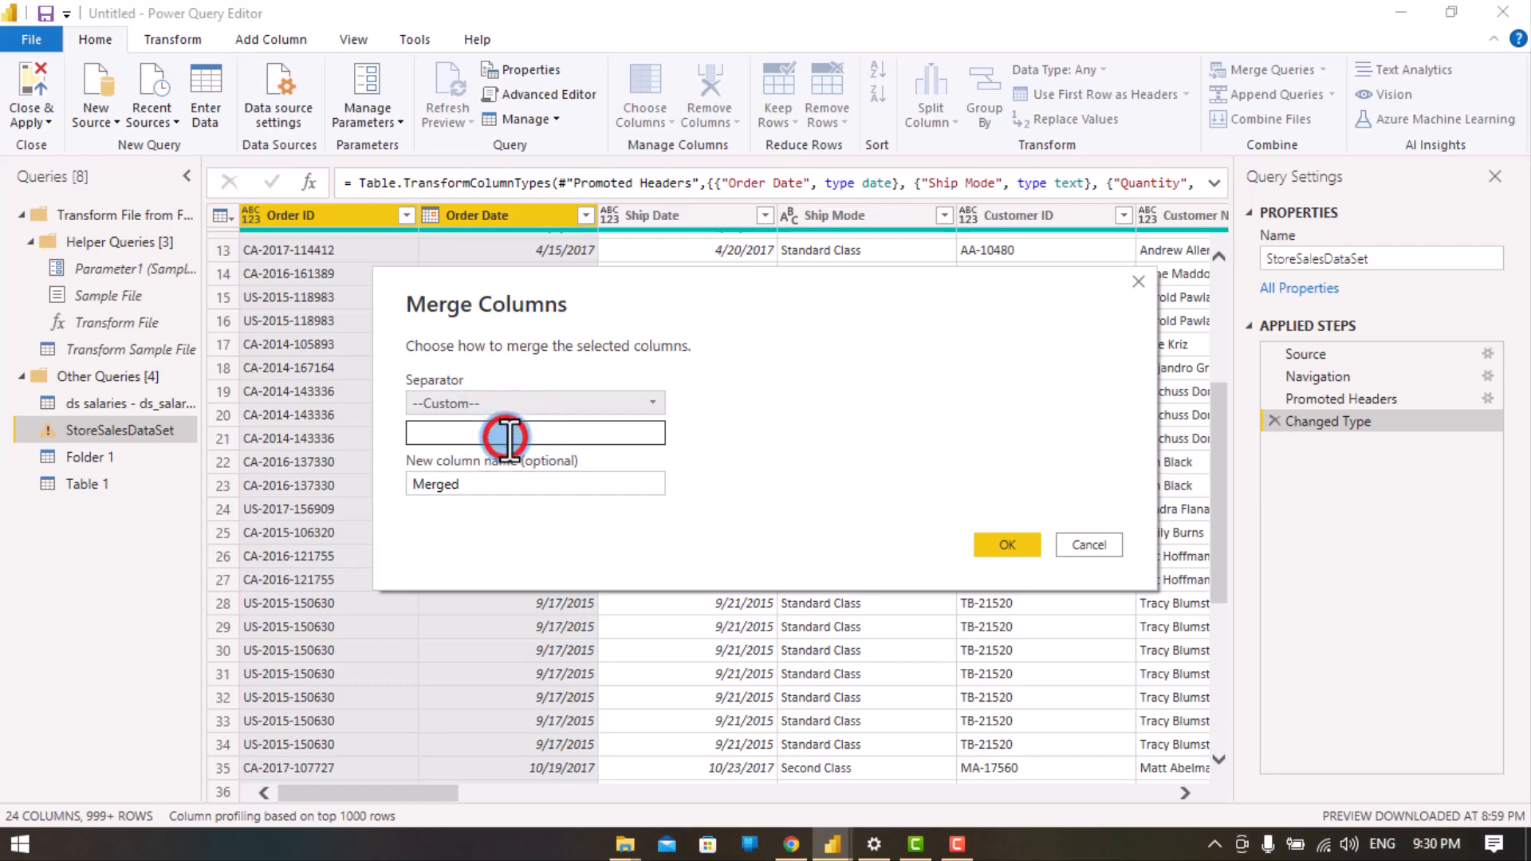
pyautogui.write('@')
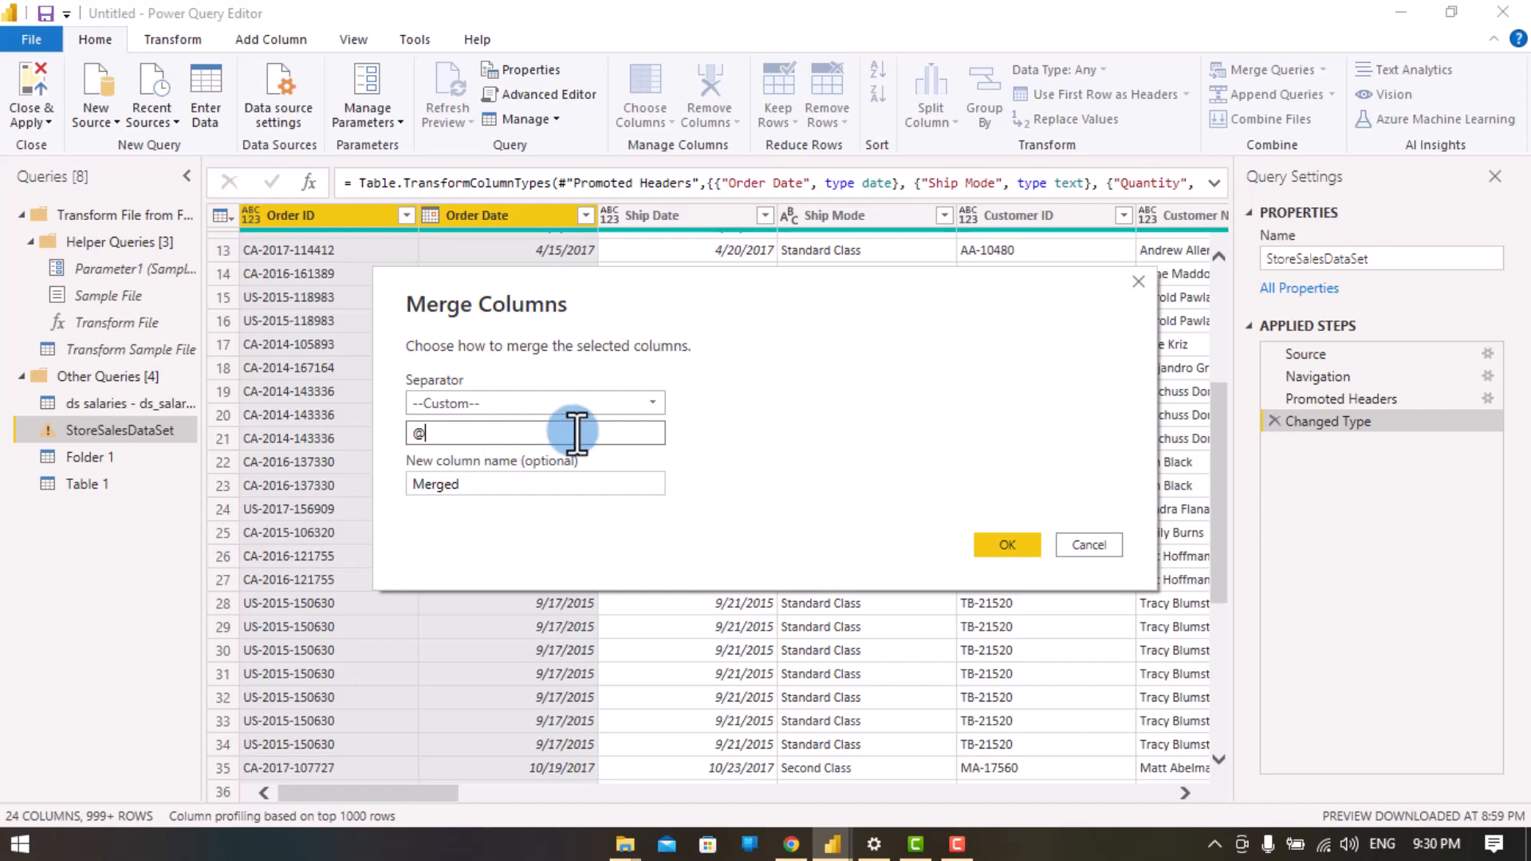
pyautogui.click(495, 489)
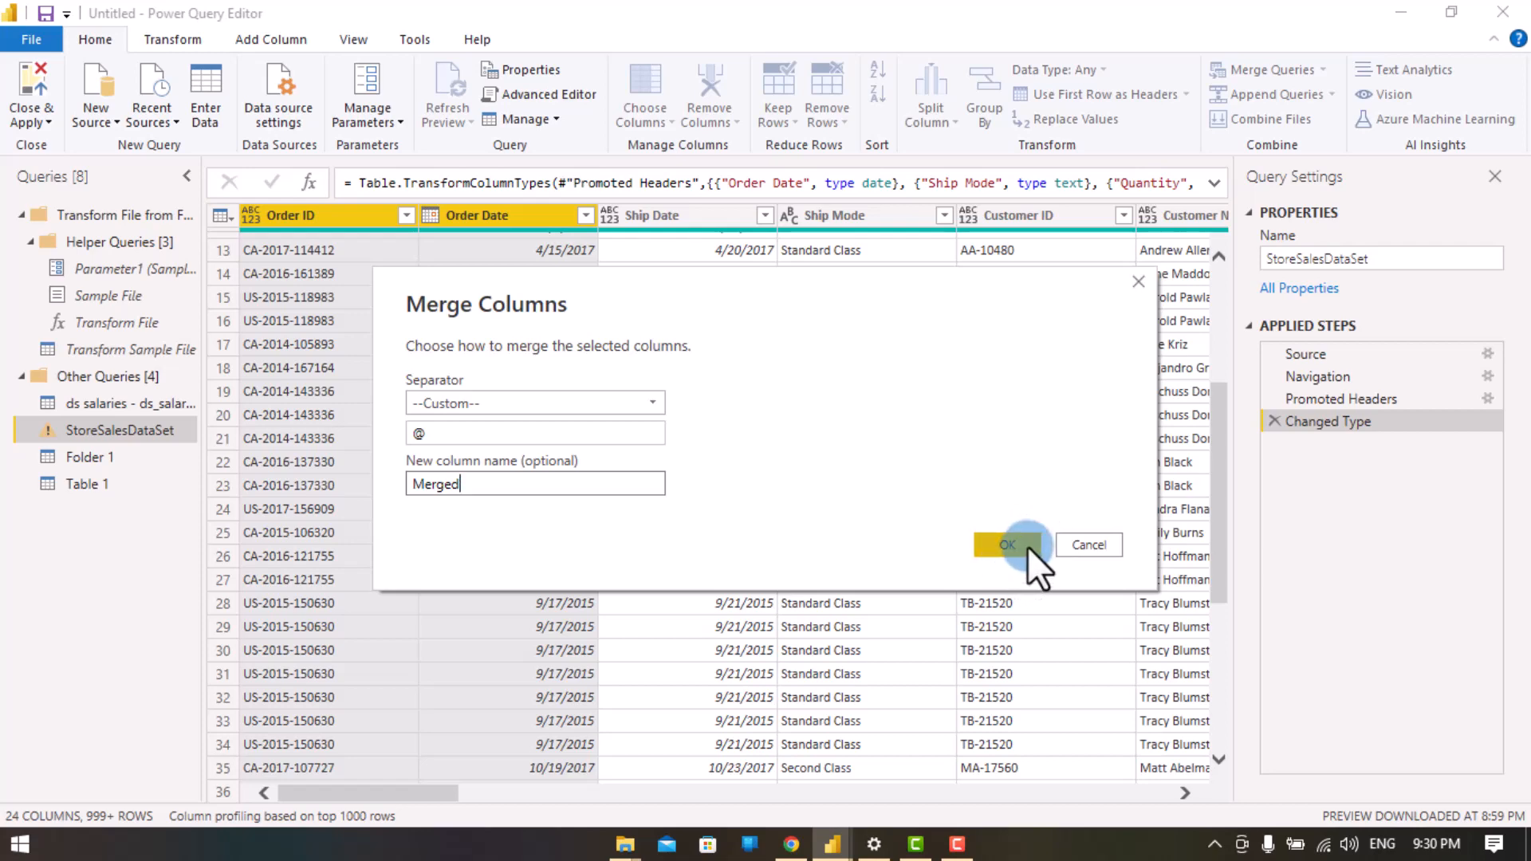
pyautogui.click(1006, 545)
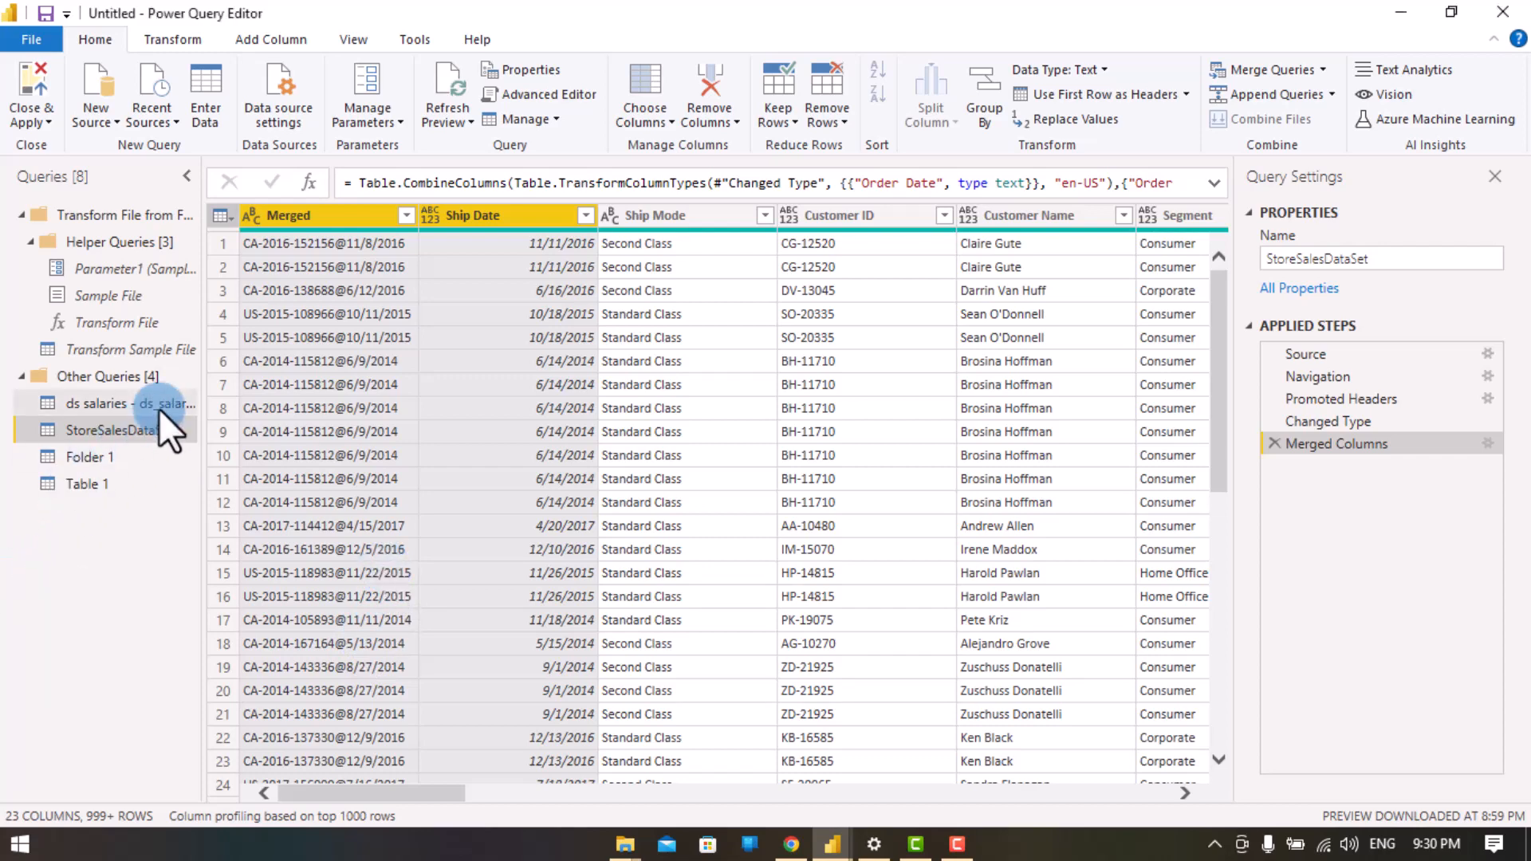
# Step: Rename the Merged column to combine
pyautogui.click(317, 223)
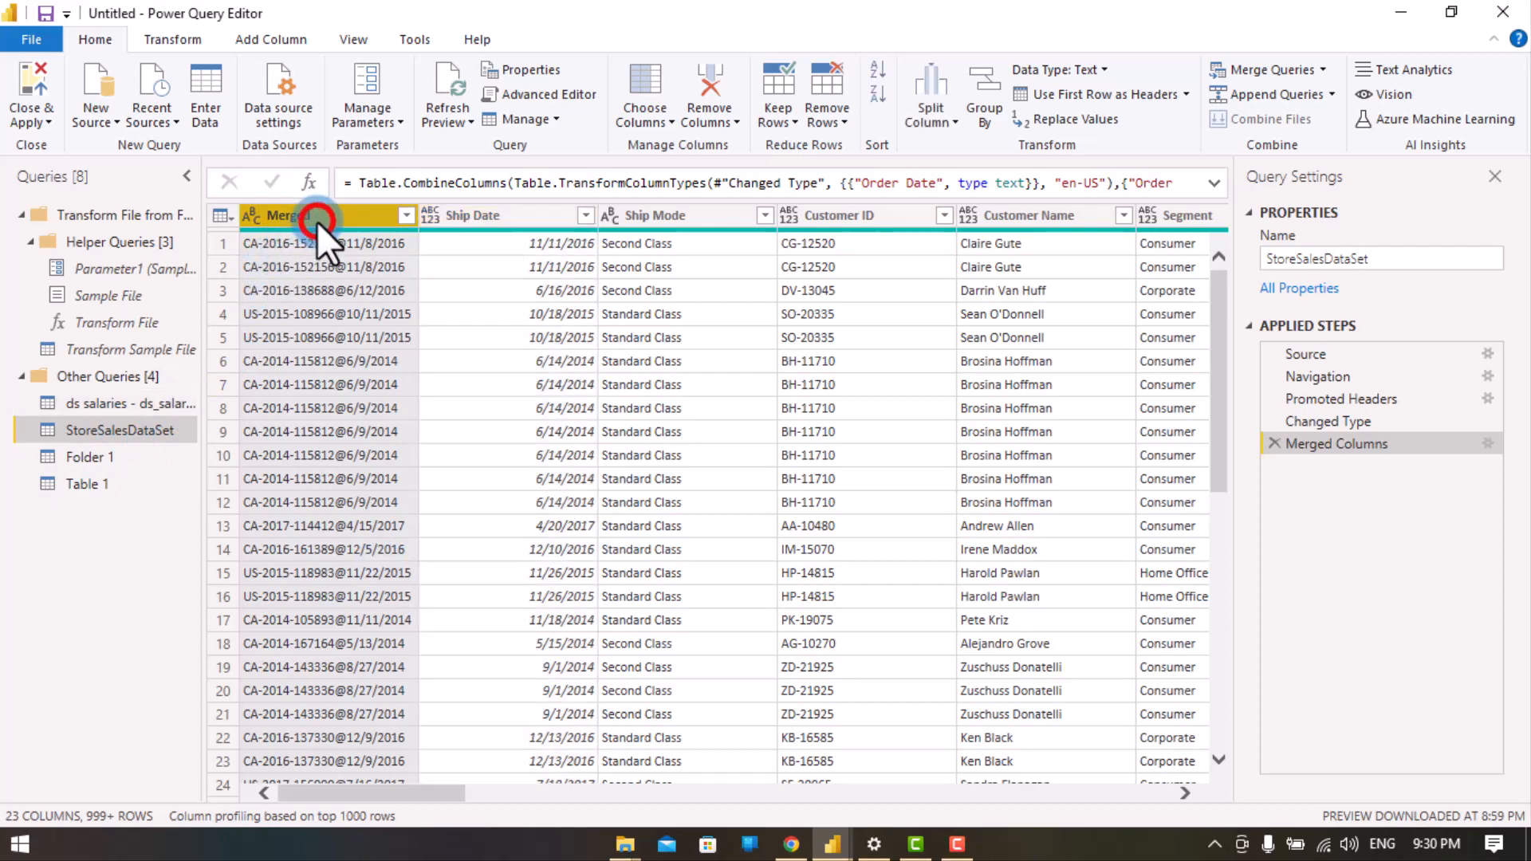
pyautogui.click(341, 219)
pyautogui.rightClick(341, 224)
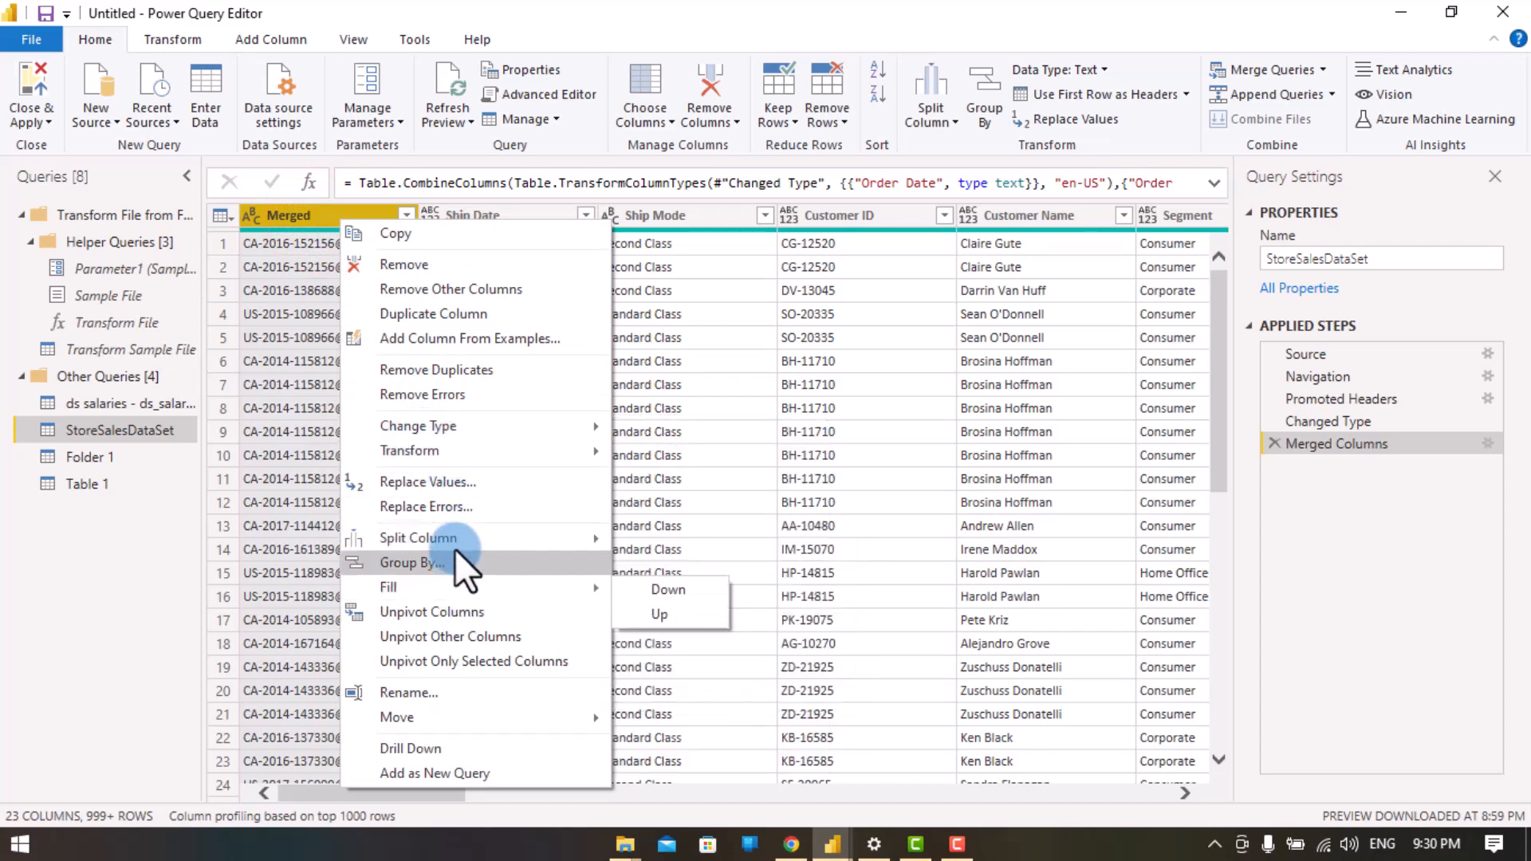
pyautogui.click(447, 692)
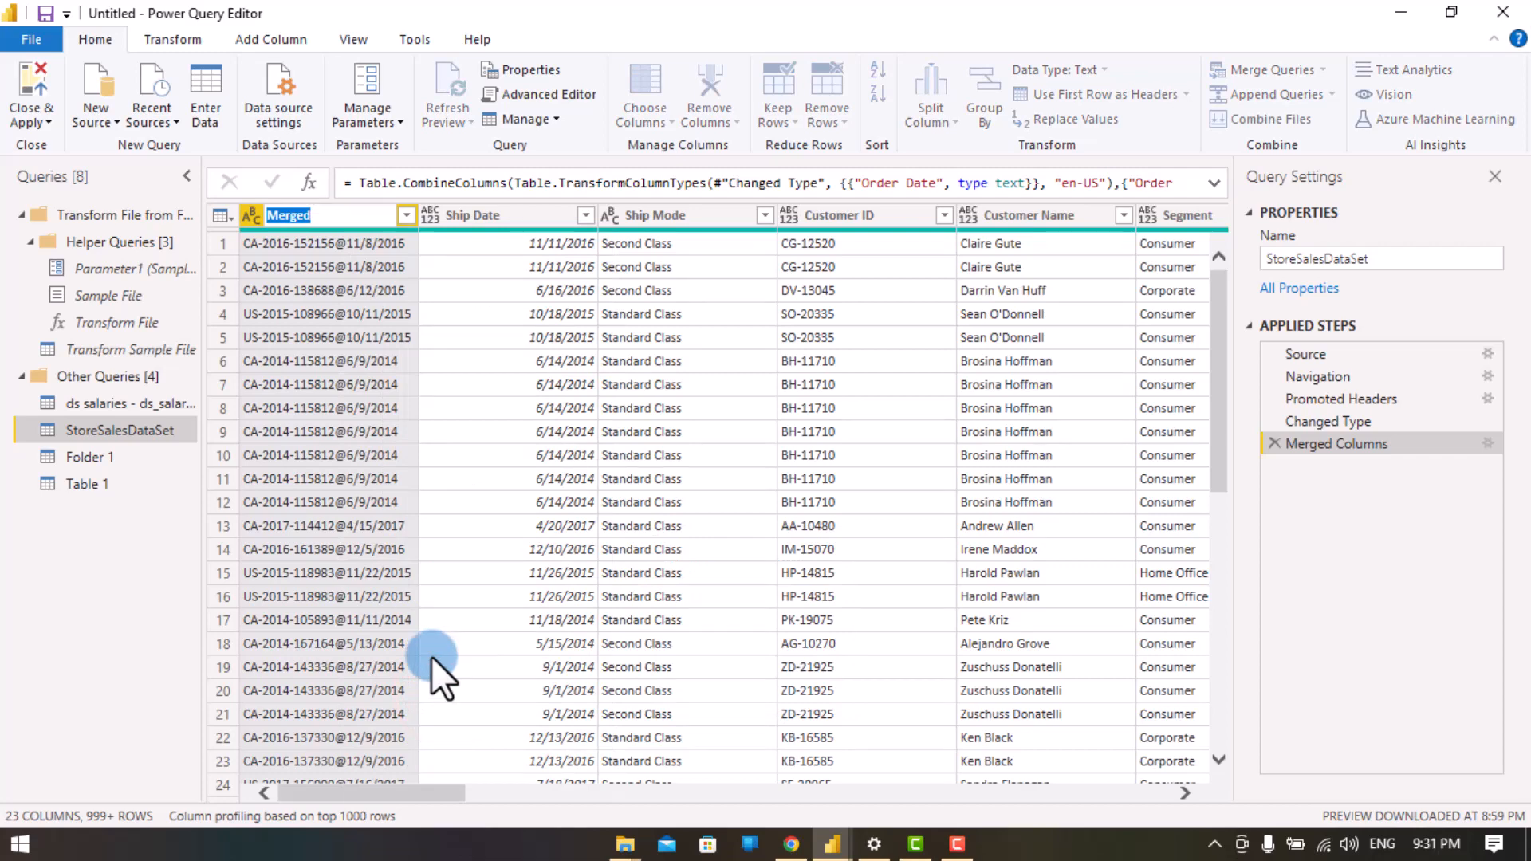
pyautogui.write('combine')
pyautogui.click(292, 452)
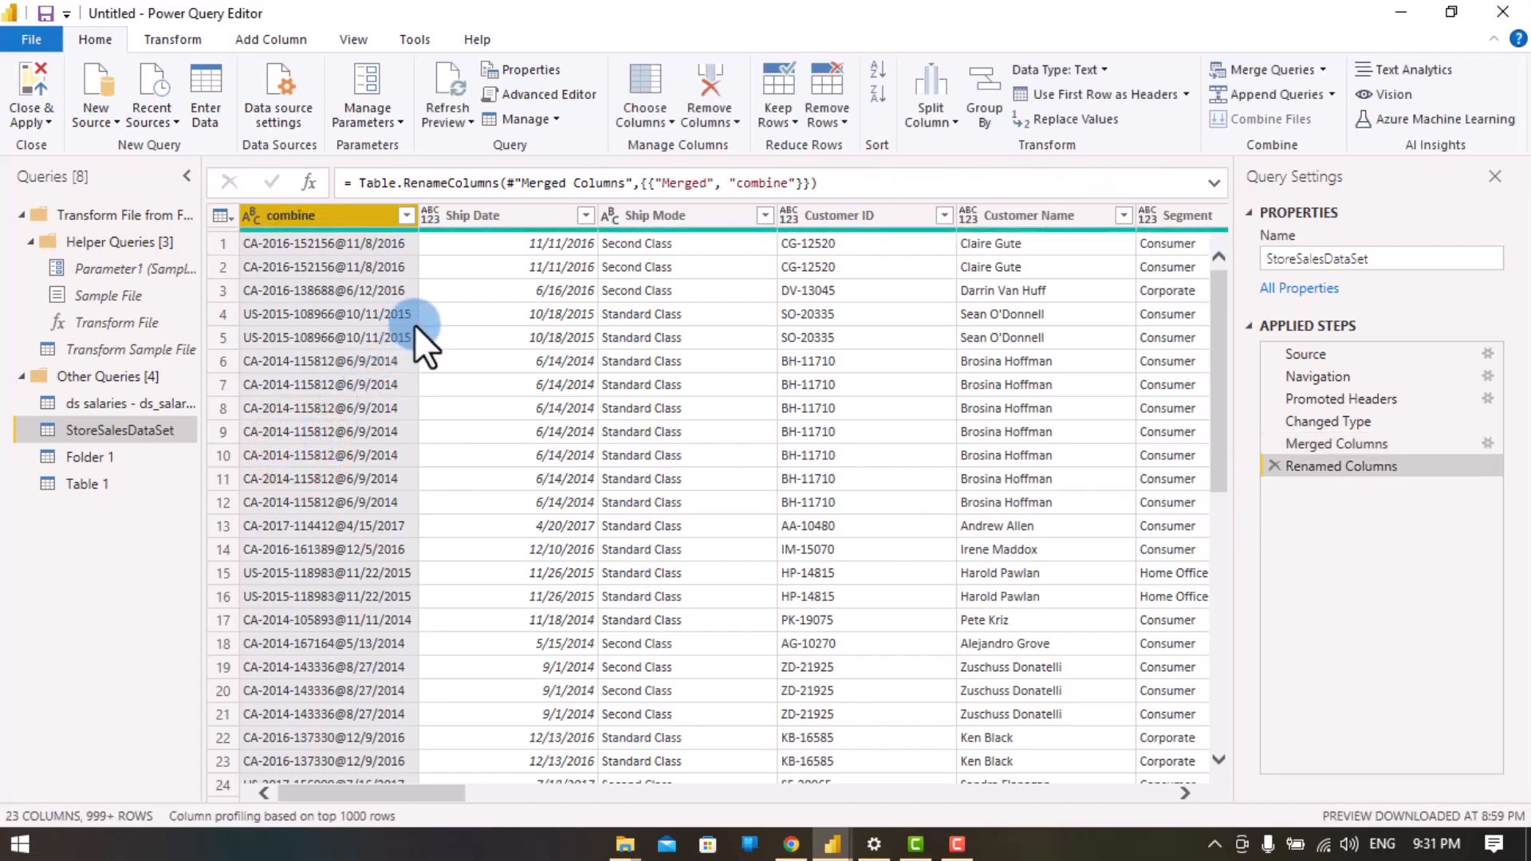